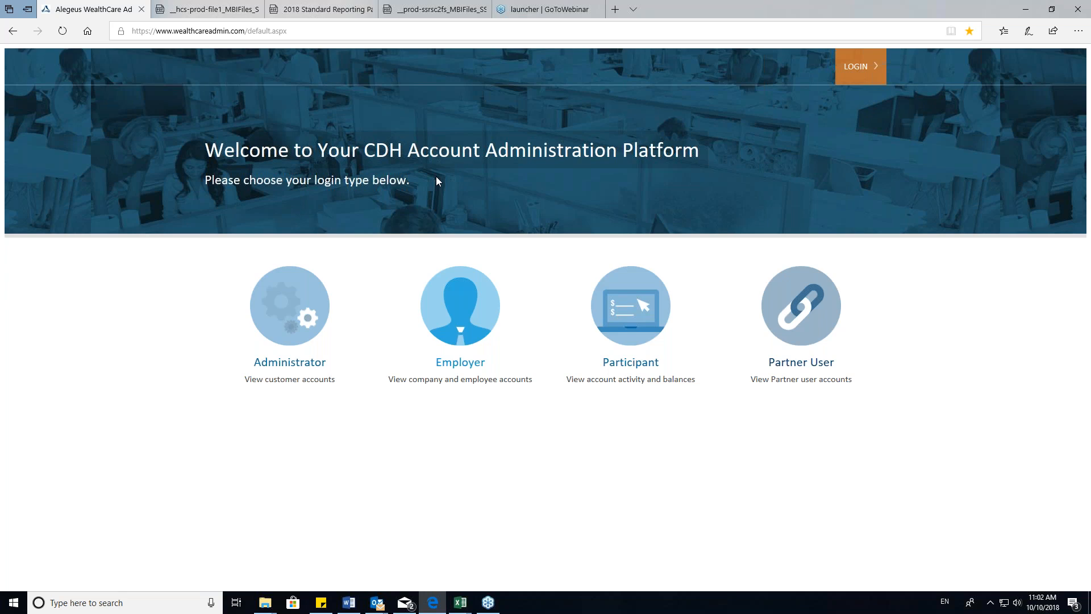
- Load the wealthcareadmin.com account administration site in the browser
click(394, 27)
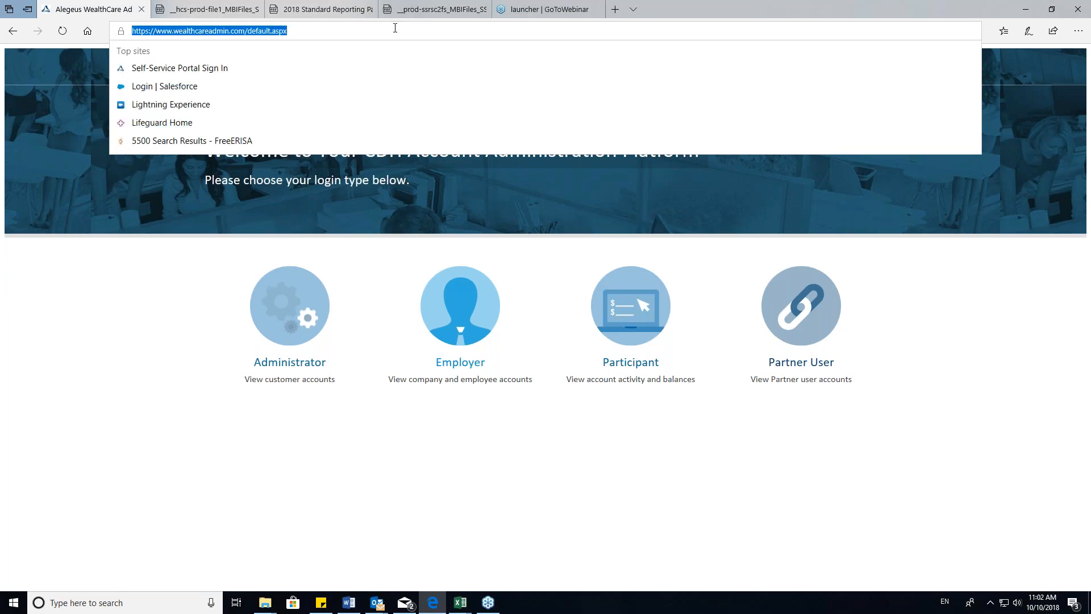
text(weath)
key(BackSpace)
key(BackSpace)
key(BackSpace)
key(BackSpace)
key(BackSpace)
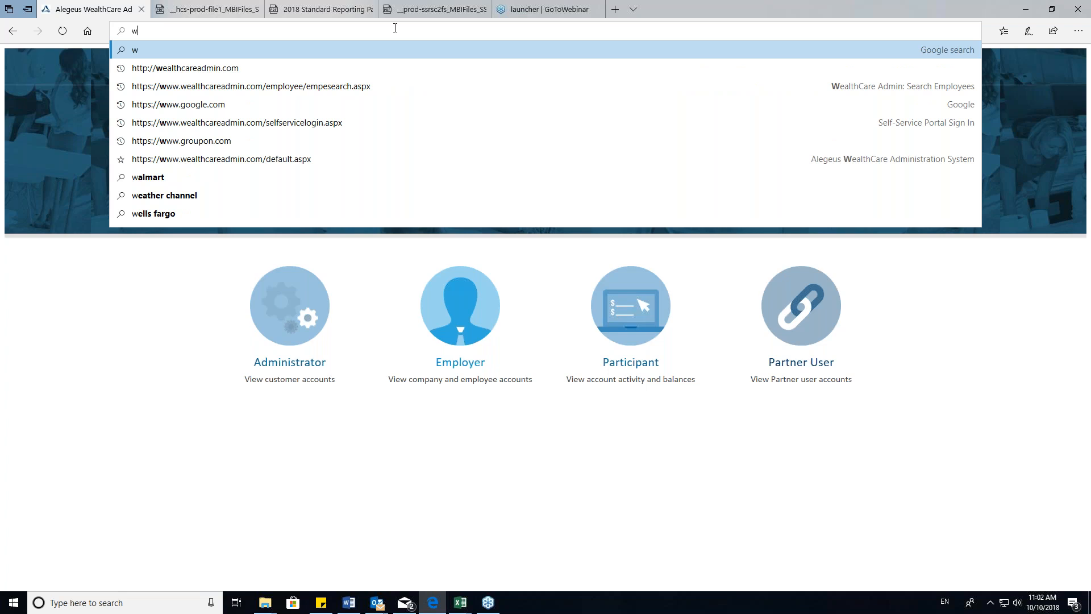
text(eat)
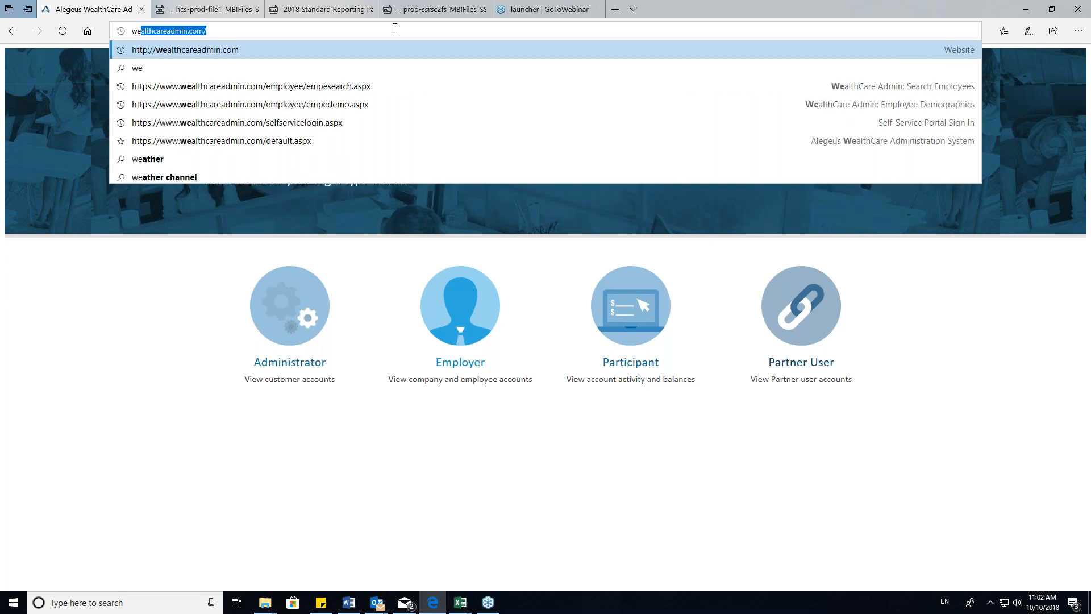
key(BackSpace)
key(BackSpace)
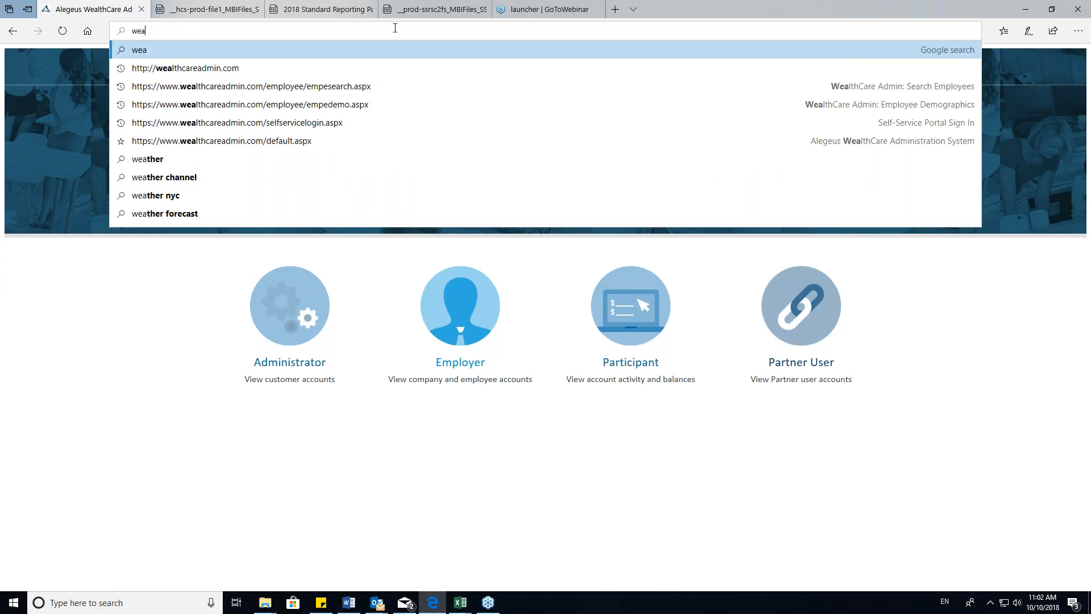
key(Down)
key(Return)
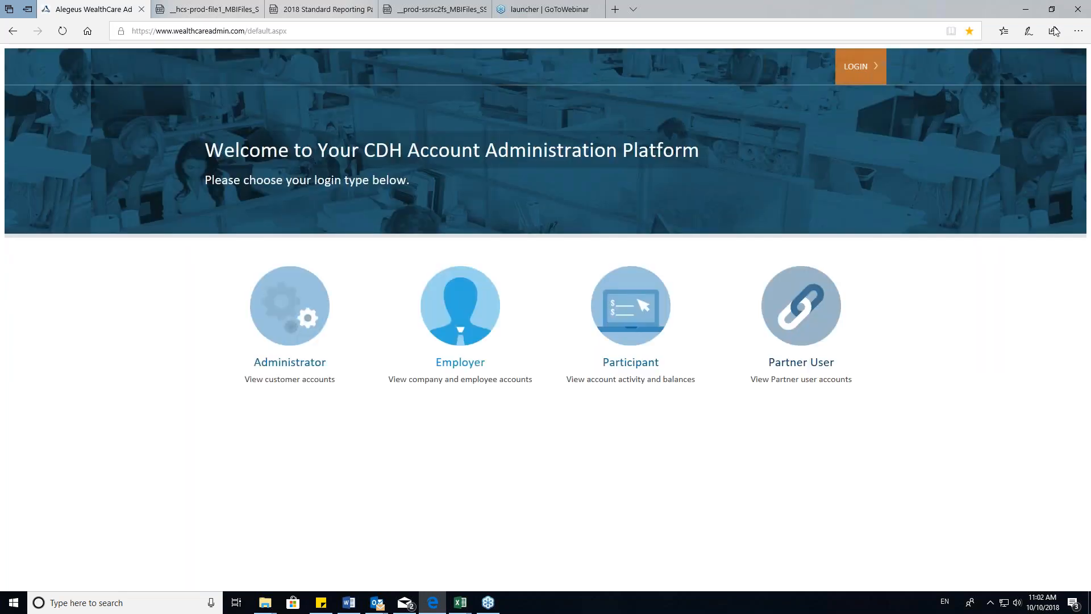
- Open the self-service login and sign in with the HR user's user ID and account password
mouse_move(838, 79)
click(747, 120)
drag(196, 138, 97, 132)
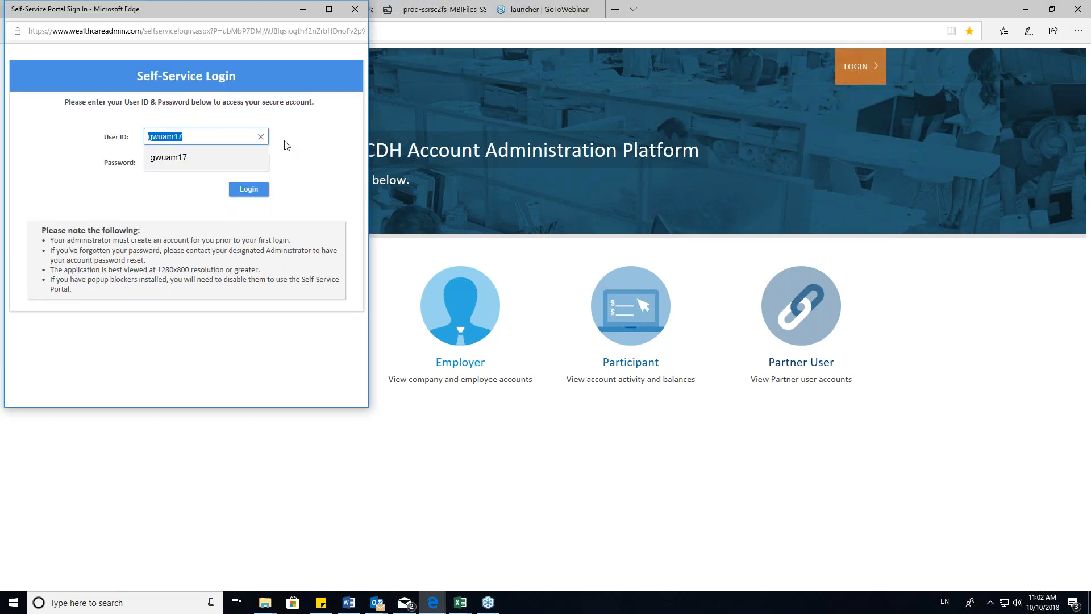
text(te)
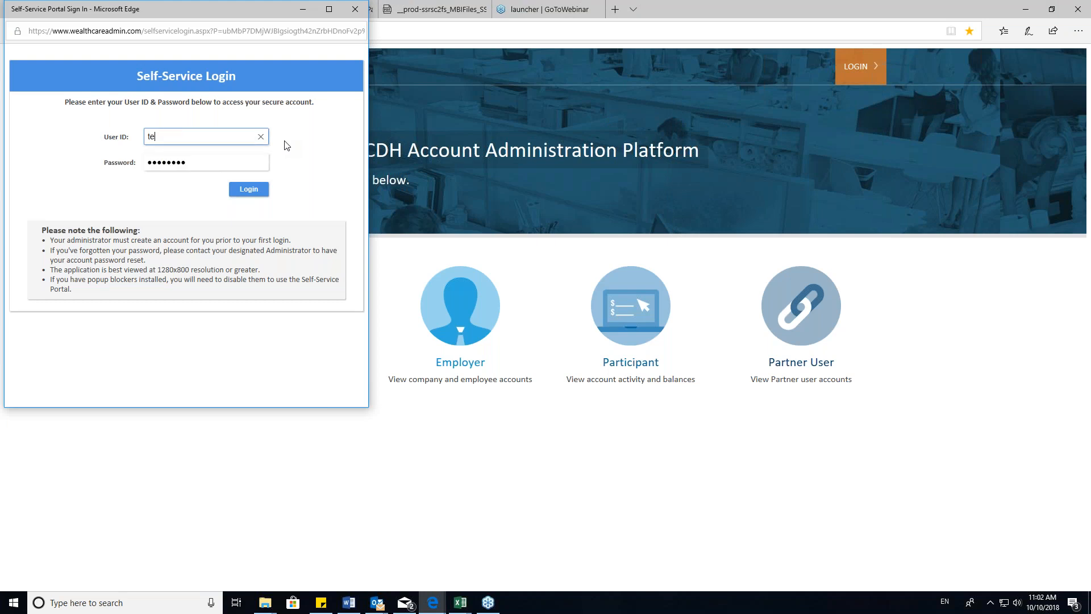
text(sthr1)
key(Tab)
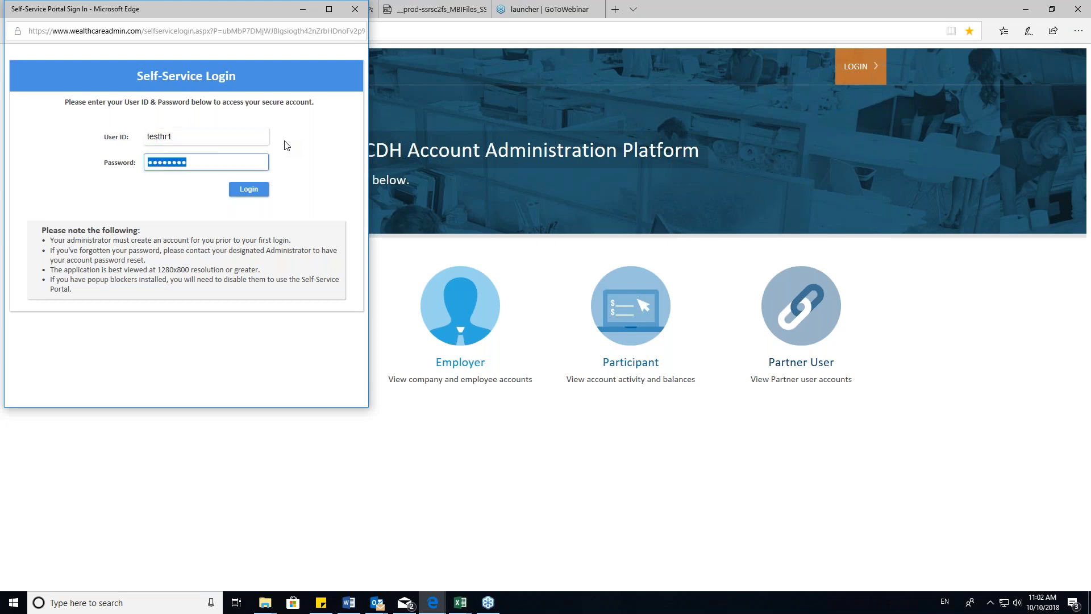
text(test●●●●)
key(Return)
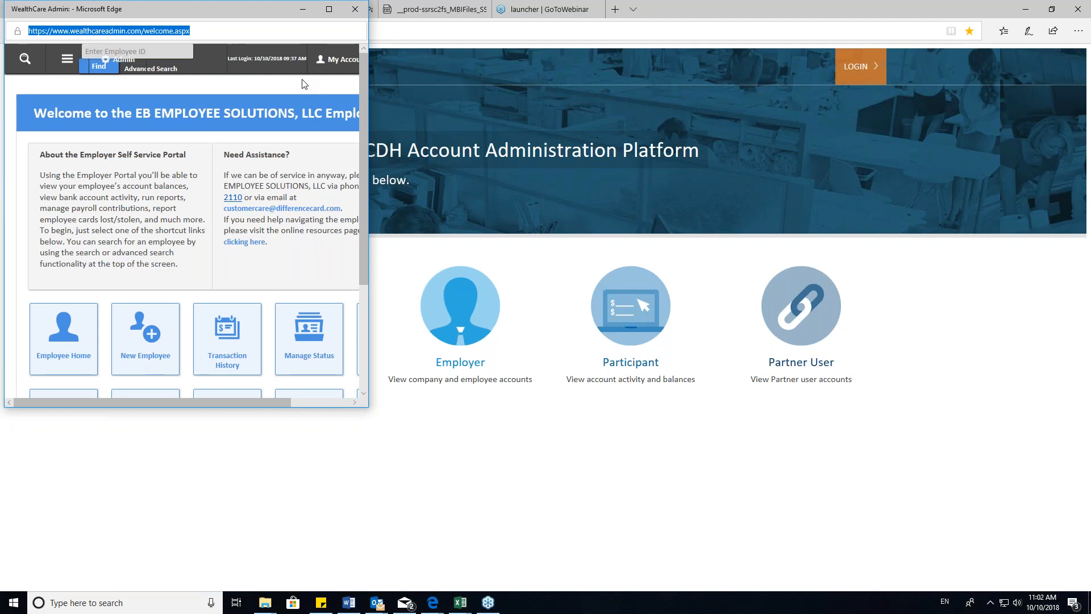
- Maximize the employer portal window and open the form for a new employee
click(329, 9)
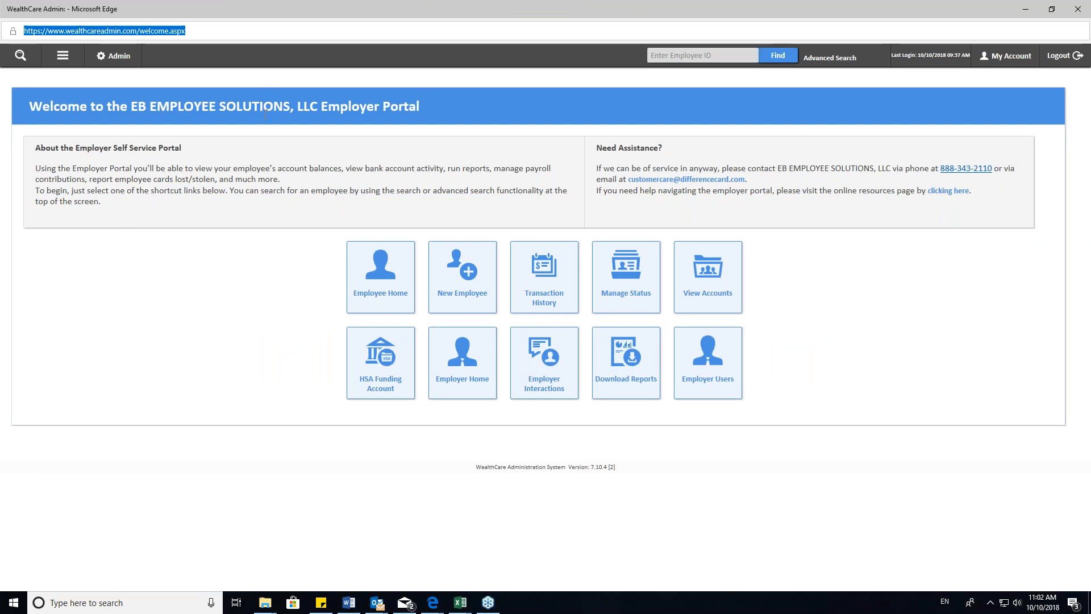
click(63, 60)
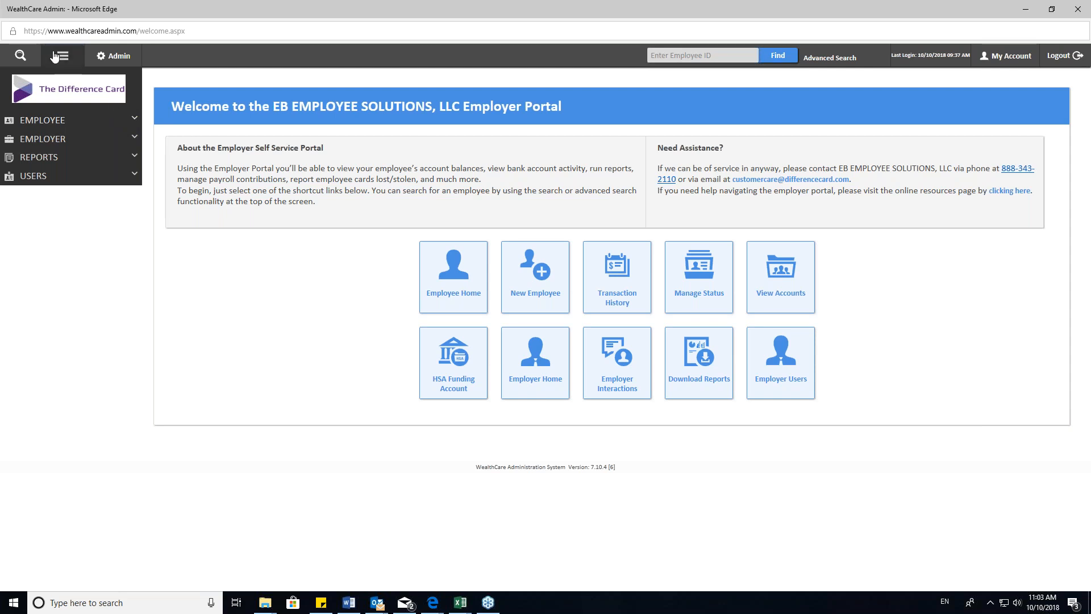
click(133, 119)
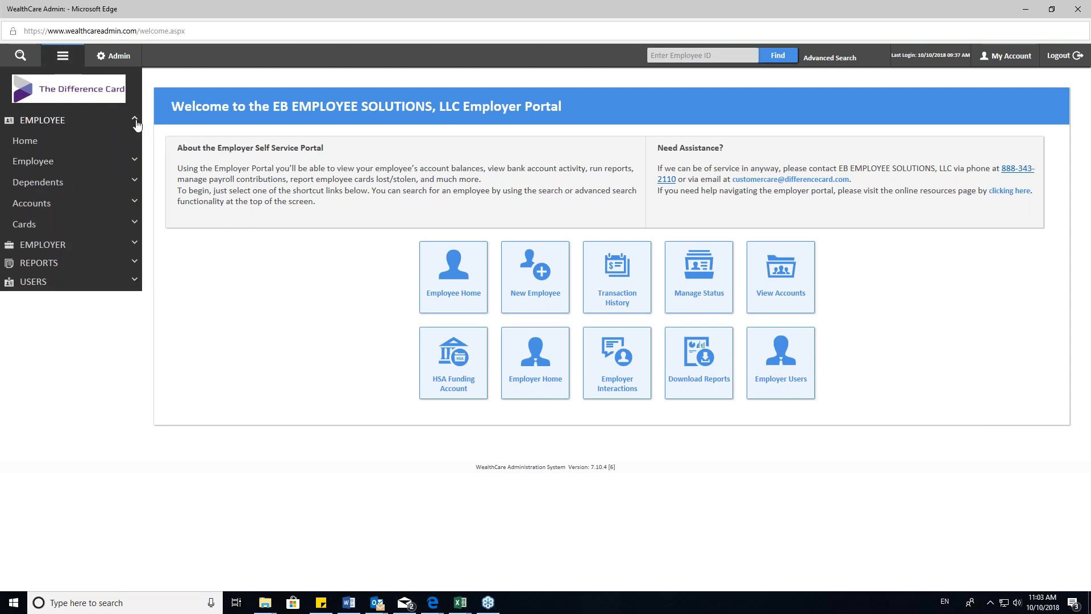
click(130, 162)
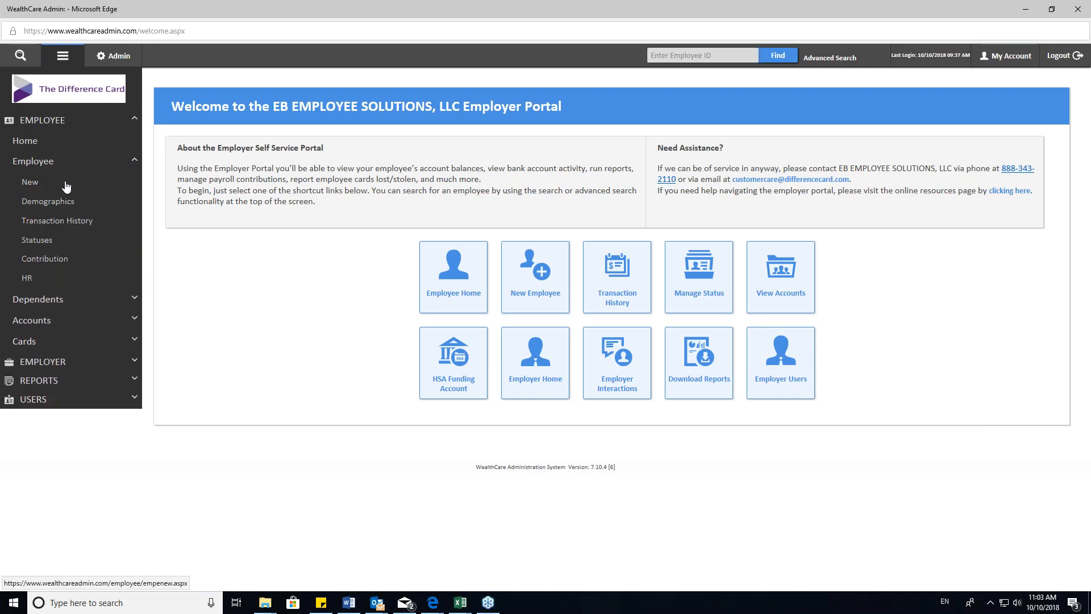
click(29, 182)
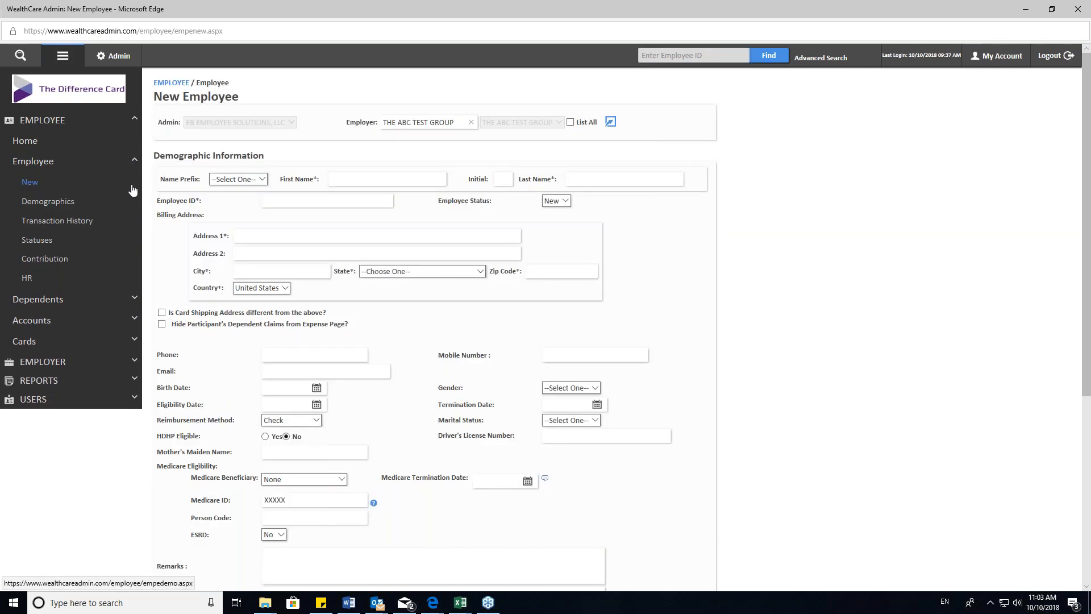
- Enter the new employee's first name and last name in the demographic information
scroll(517, 340, down, 1)
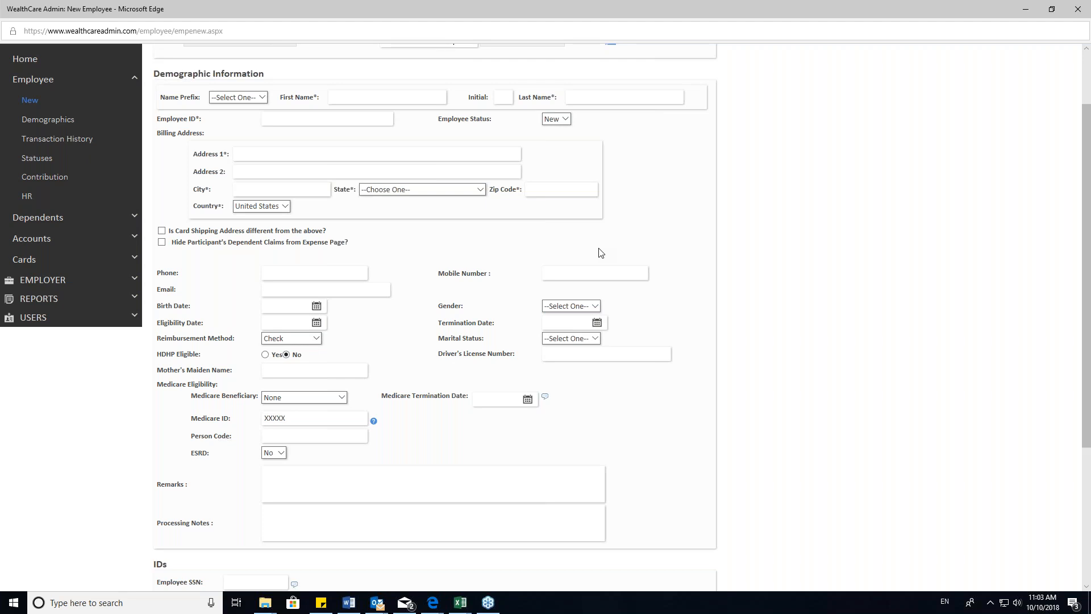
scroll(370, 113, up, 3)
click(391, 178)
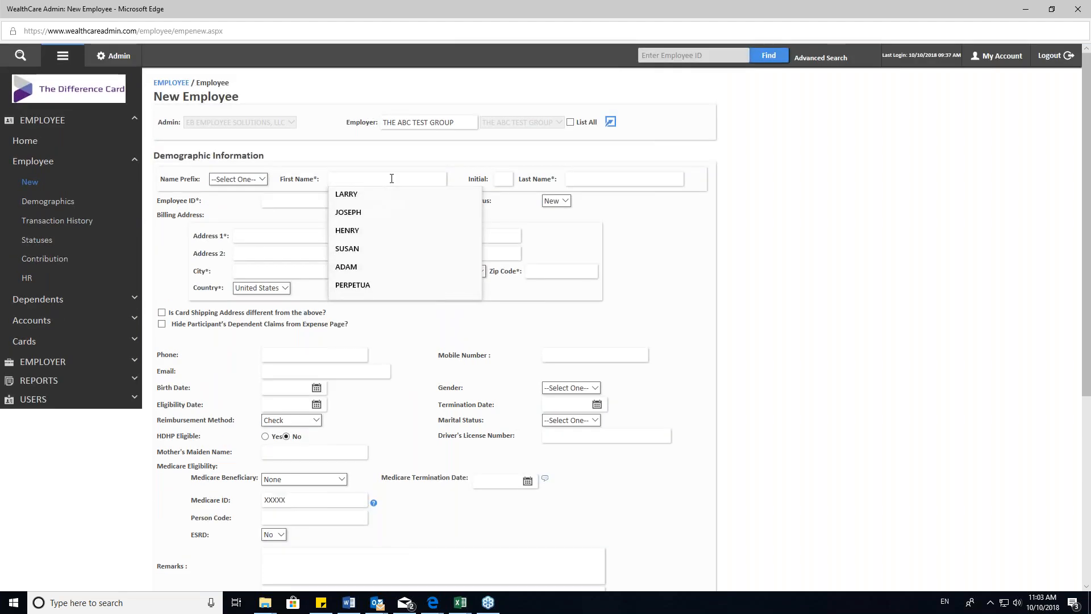
key(Tab)
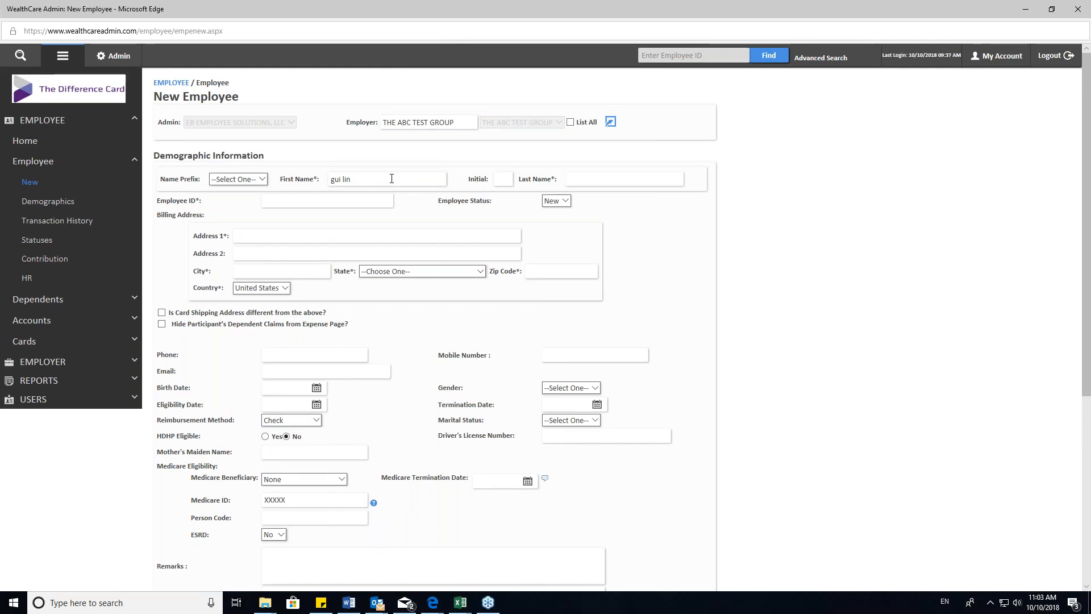
- Fill in the street address and city of the employee's billing address
click(279, 236)
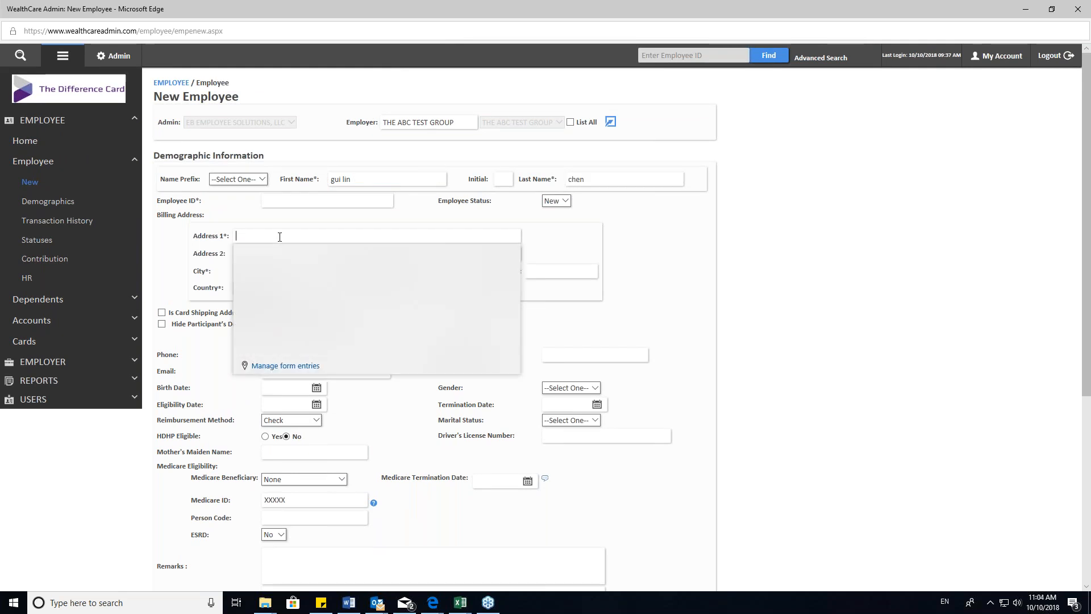
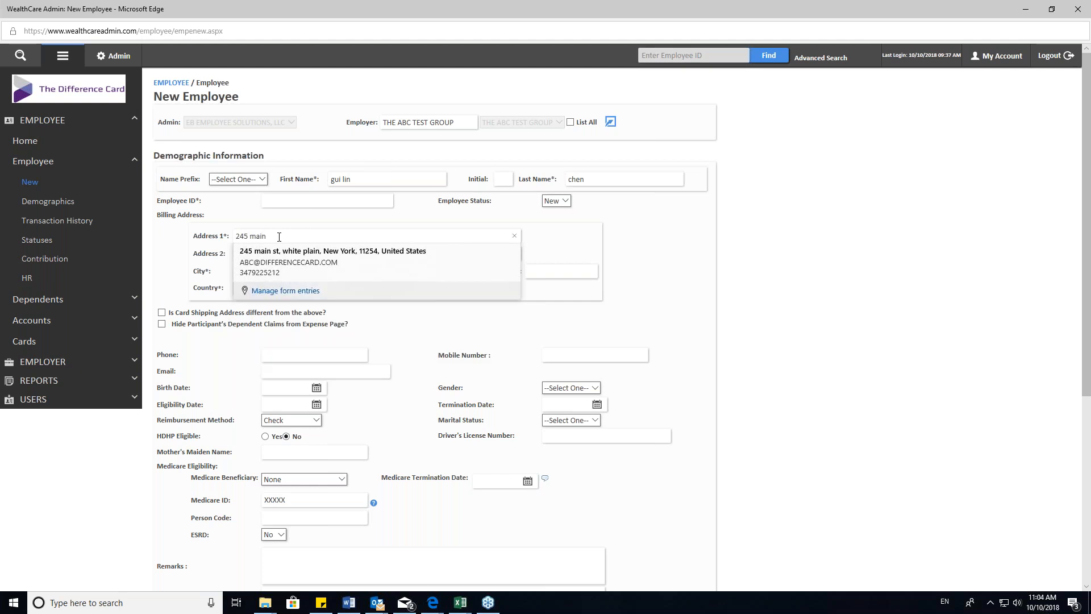
click(306, 267)
text(white plain)
- Choose the state and enter the ZIP code of the employee's billing address
click(393, 272)
text(new)
key(Down)
key(Down)
key(Down)
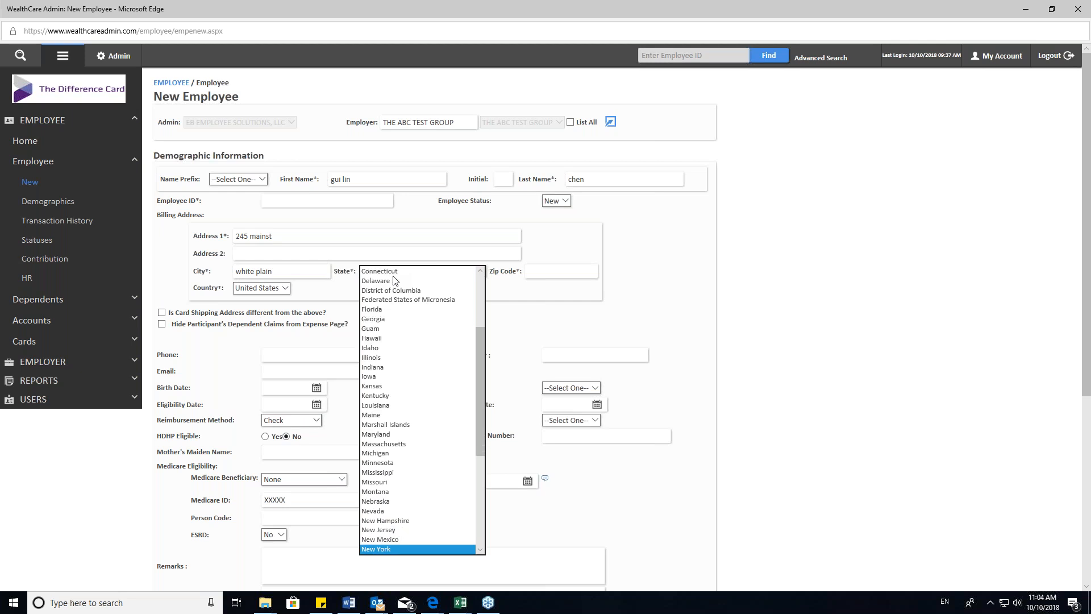
key(Return)
key(Tab)
text(11254)
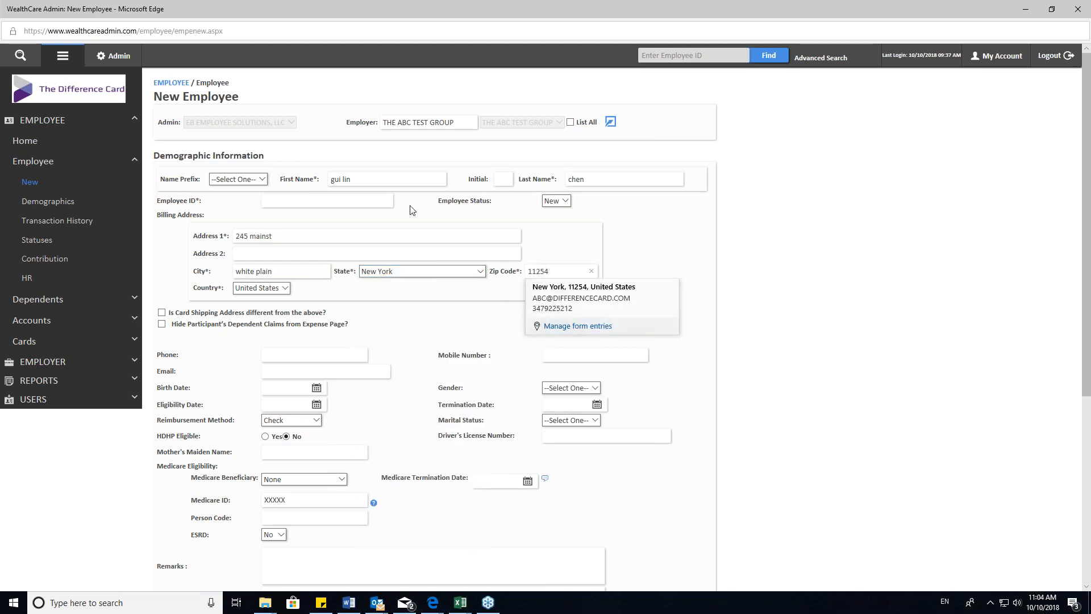
- Enter the new employee's ID number
click(333, 199)
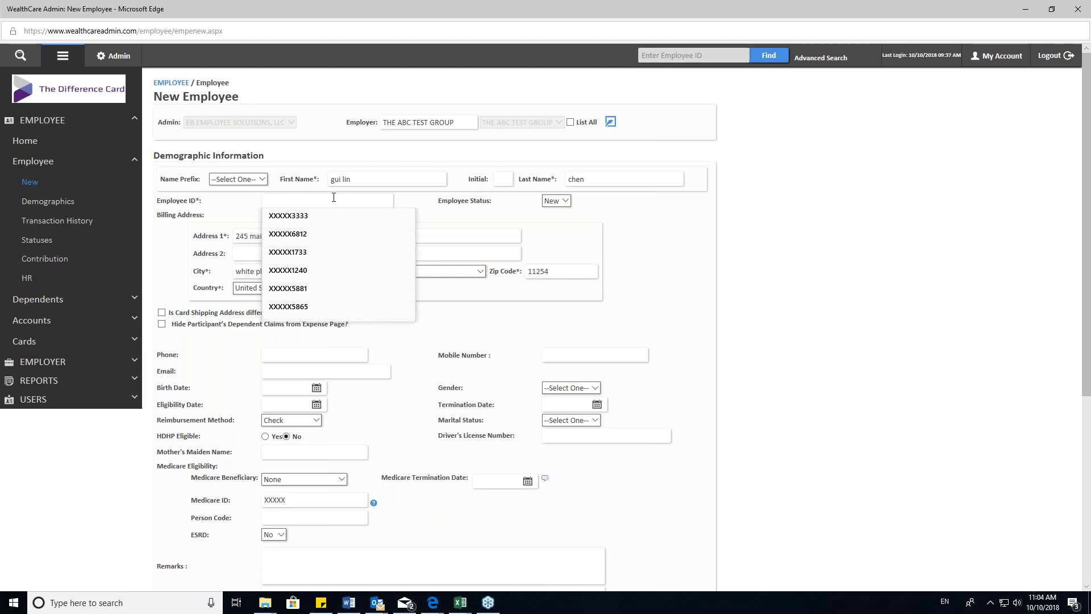
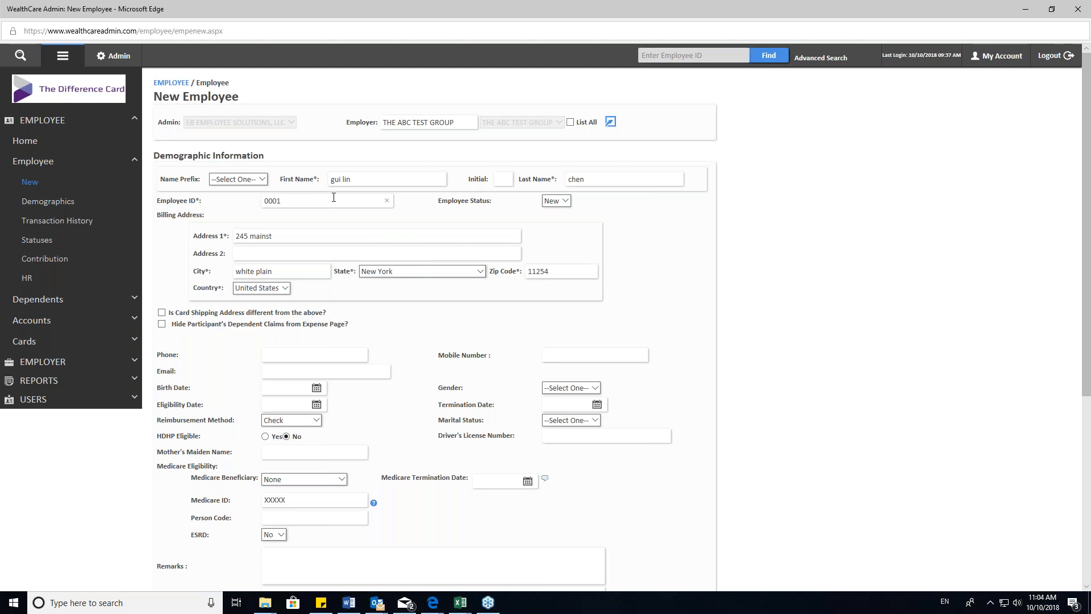
- Fill in the employee's phone number and e-mail address
scroll(327, 227, down, 2)
click(329, 274)
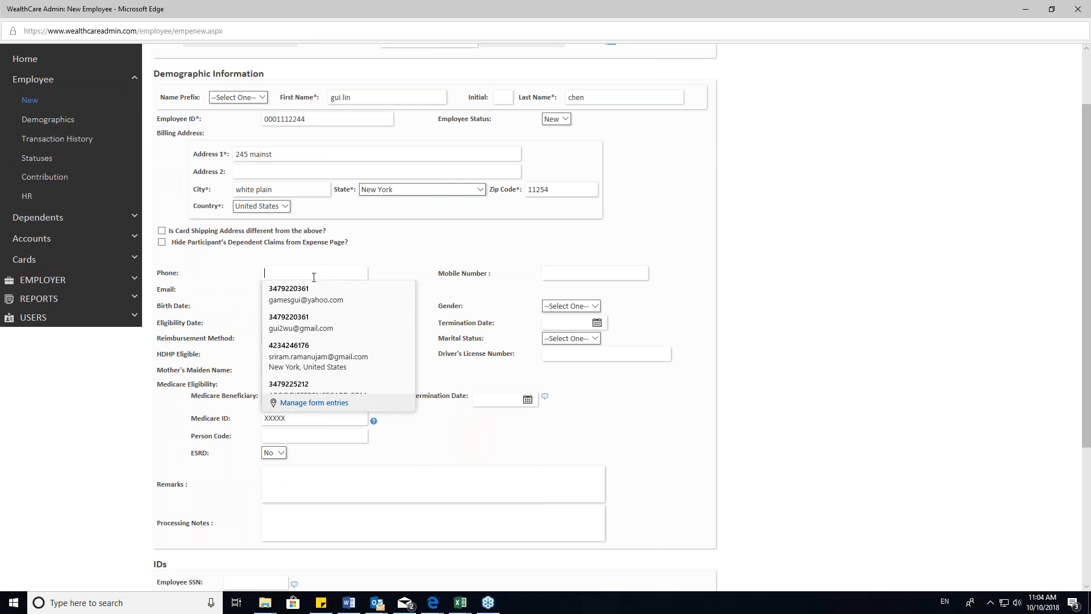
click(231, 292)
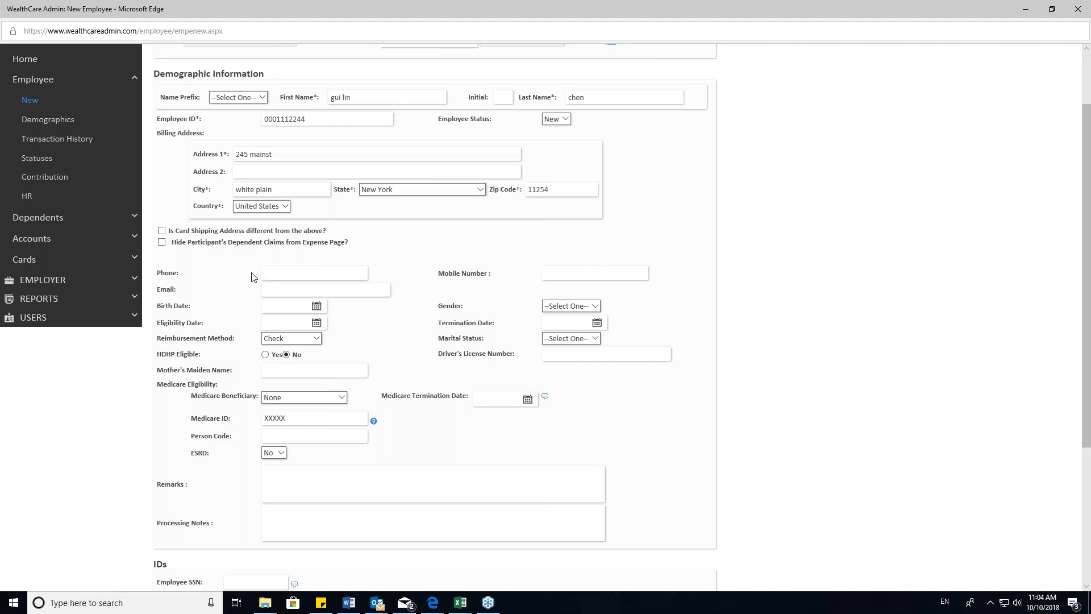
click(287, 274)
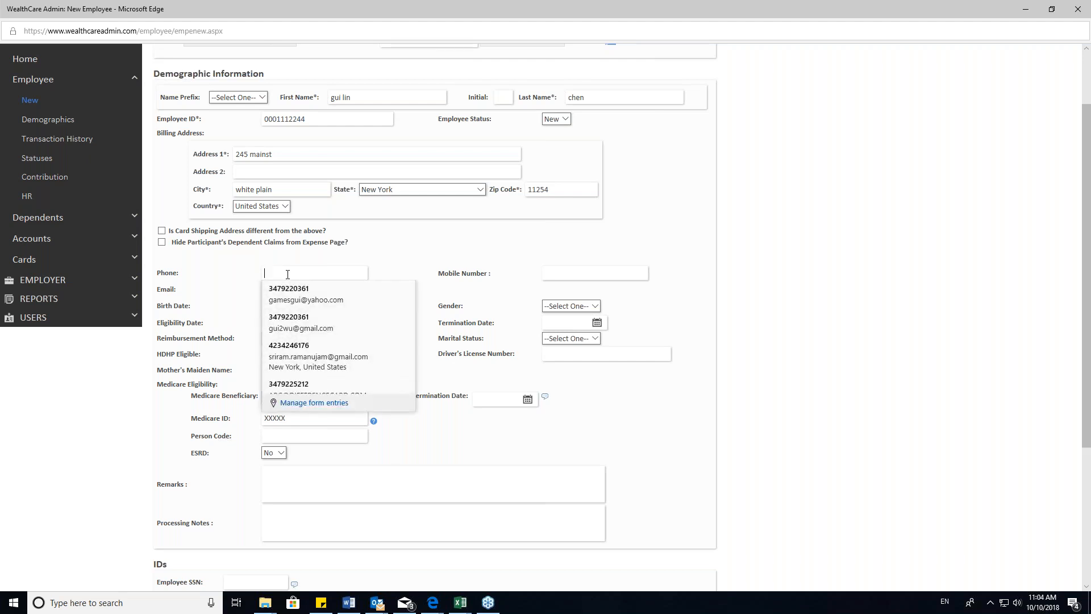
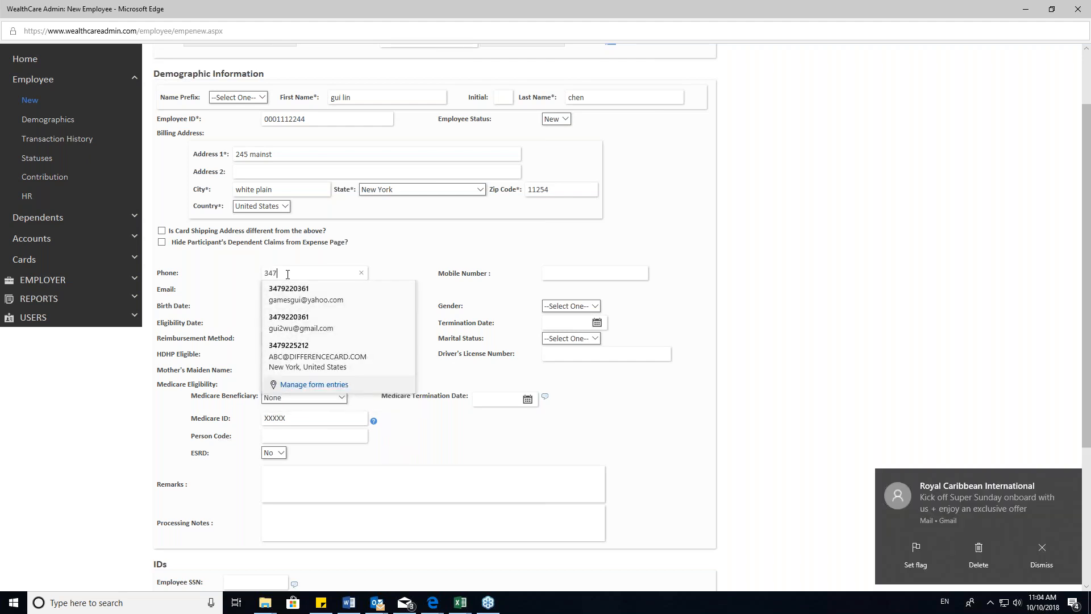
key(Tab)
click(311, 290)
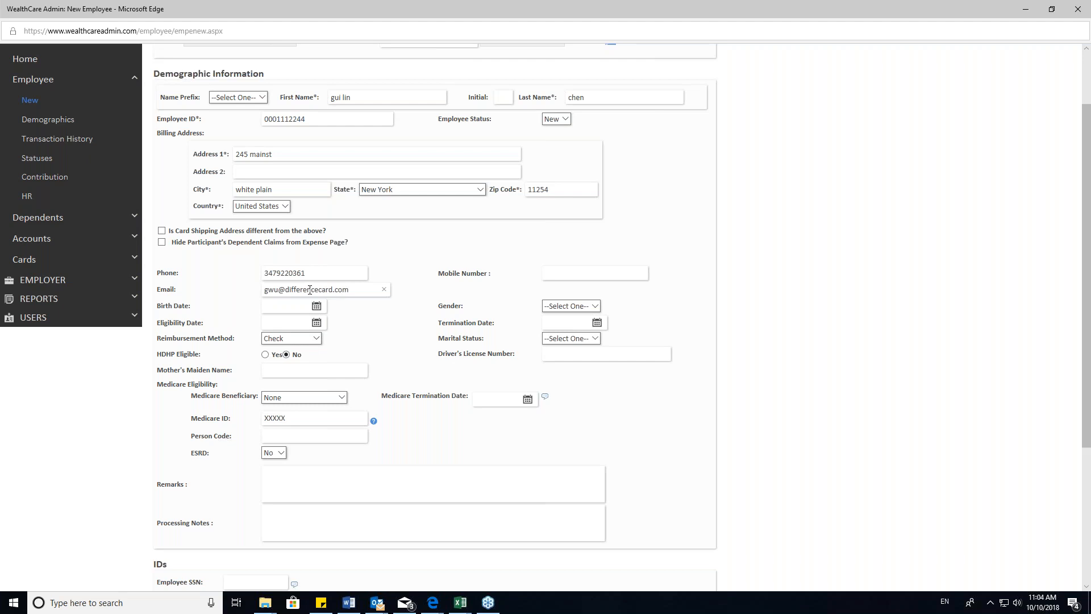
- Set the employee's birth date and choose Male as the gender
click(316, 307)
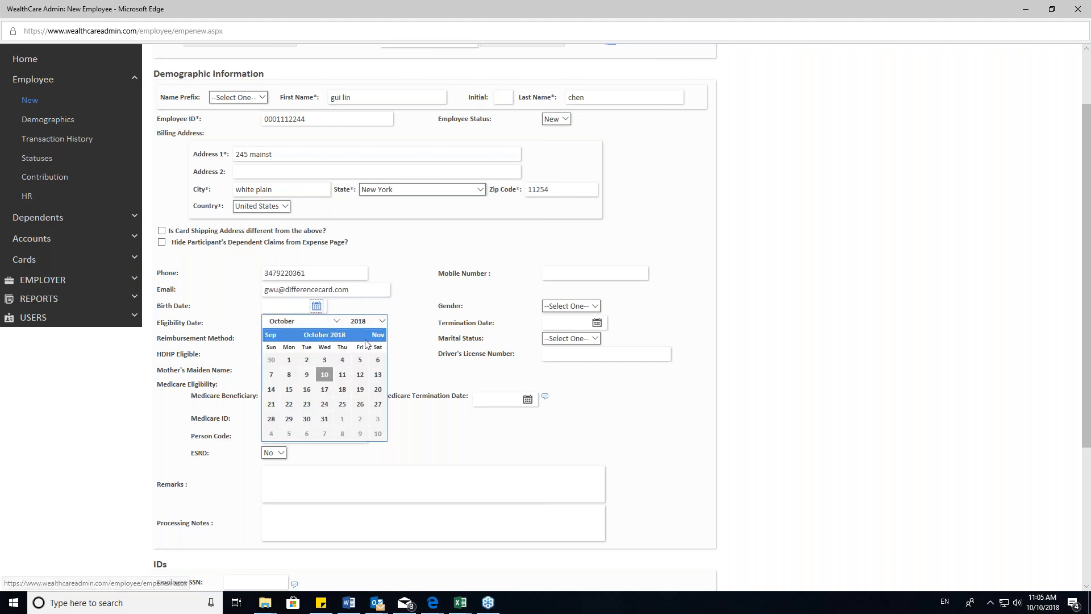
click(382, 321)
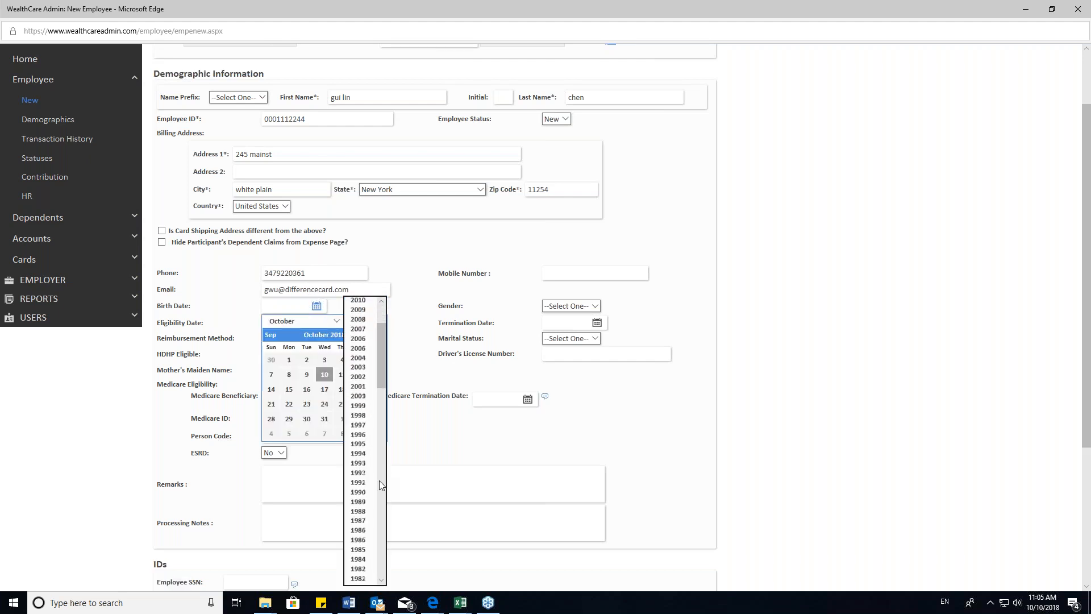
click(363, 480)
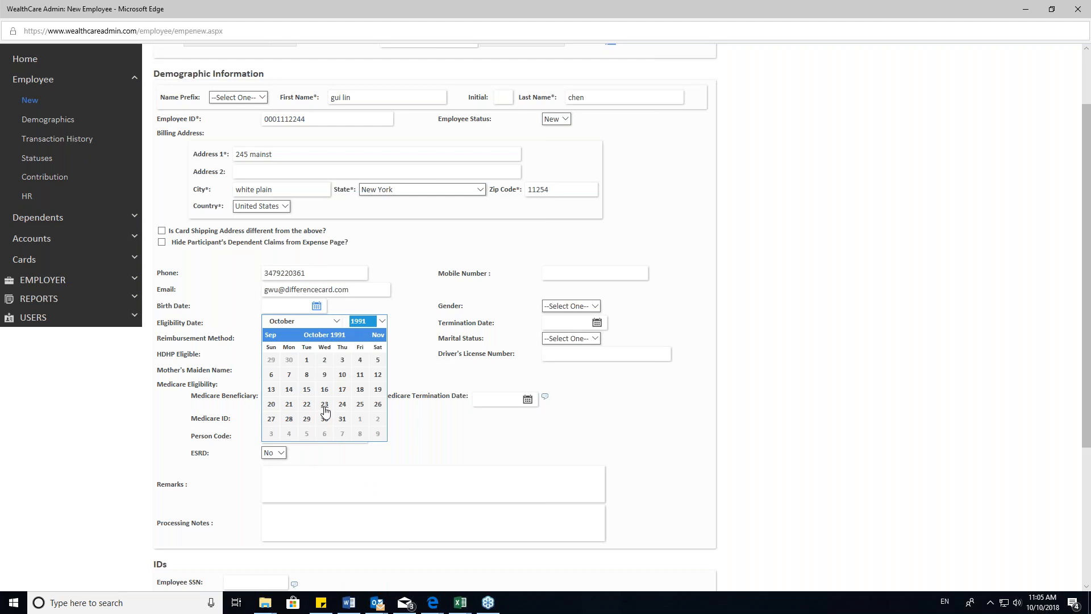
click(377, 404)
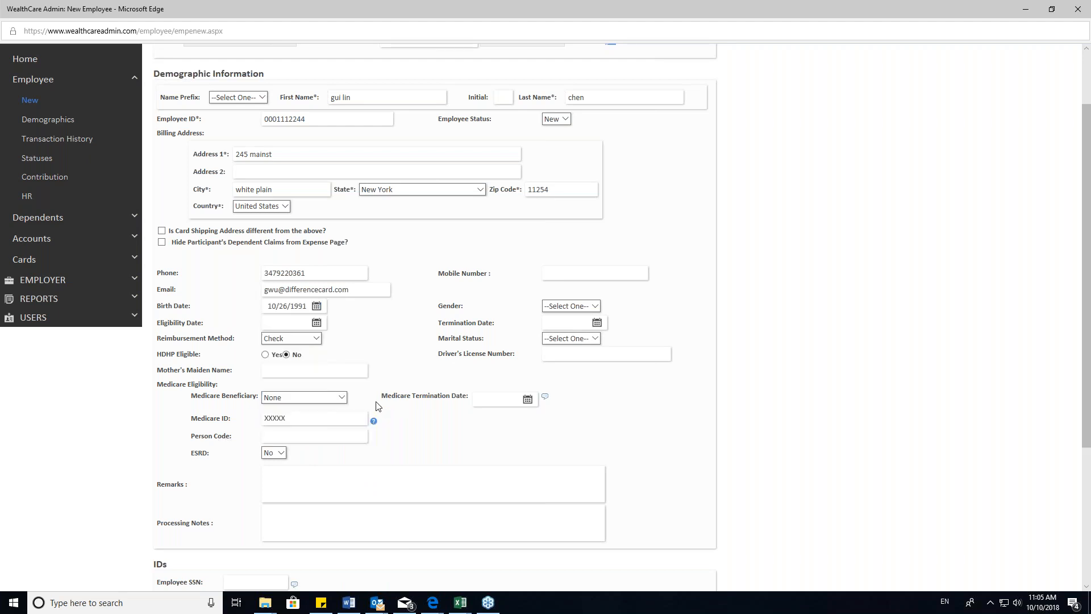
click(560, 309)
click(562, 316)
- Set the employee's eligibility date to 10/10/2018
click(287, 321)
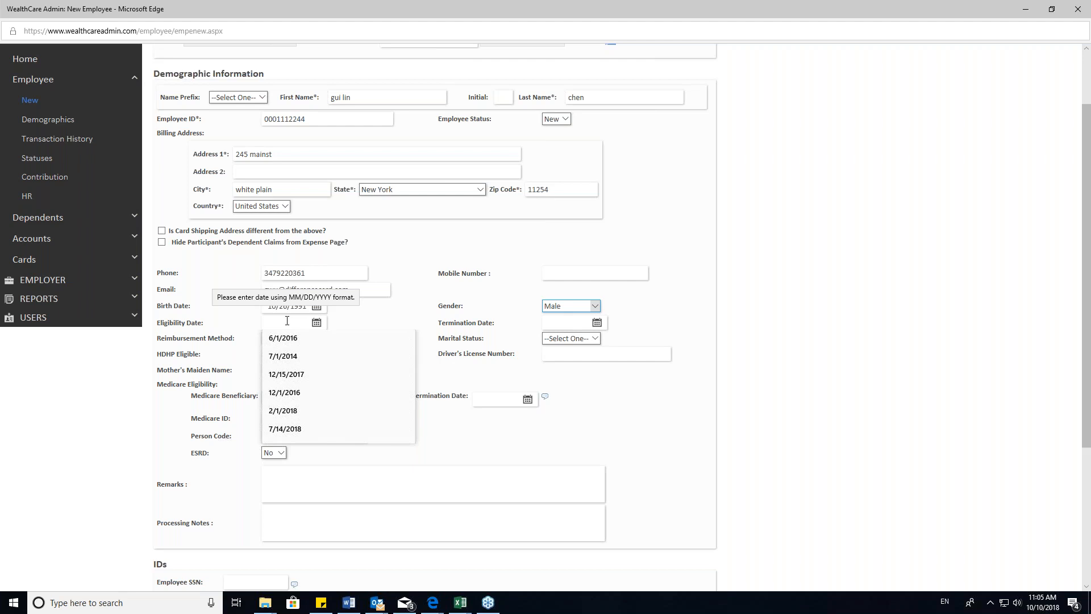
click(316, 322)
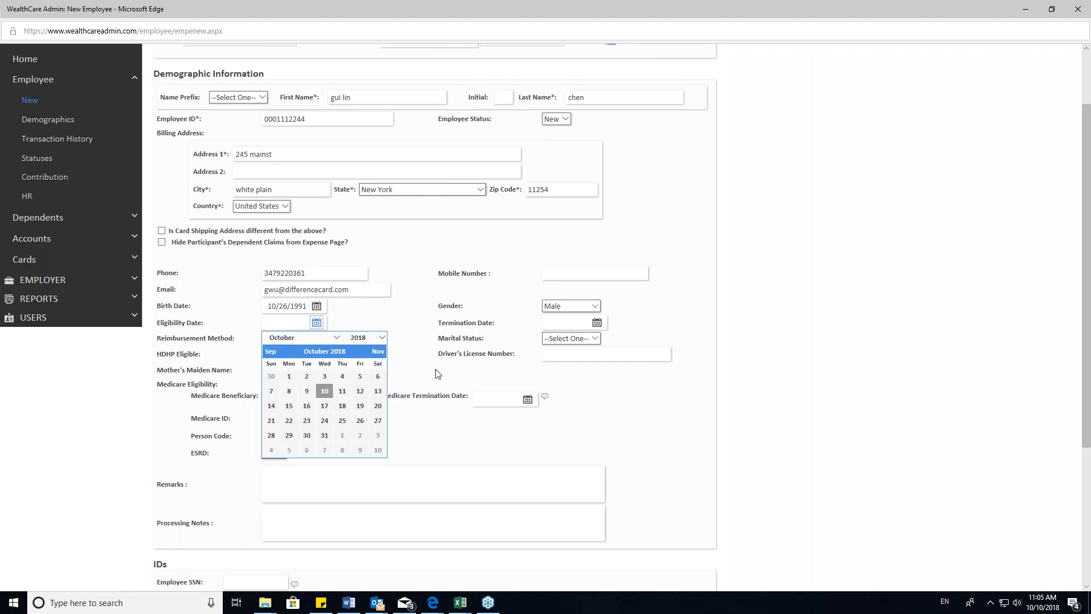
click(324, 390)
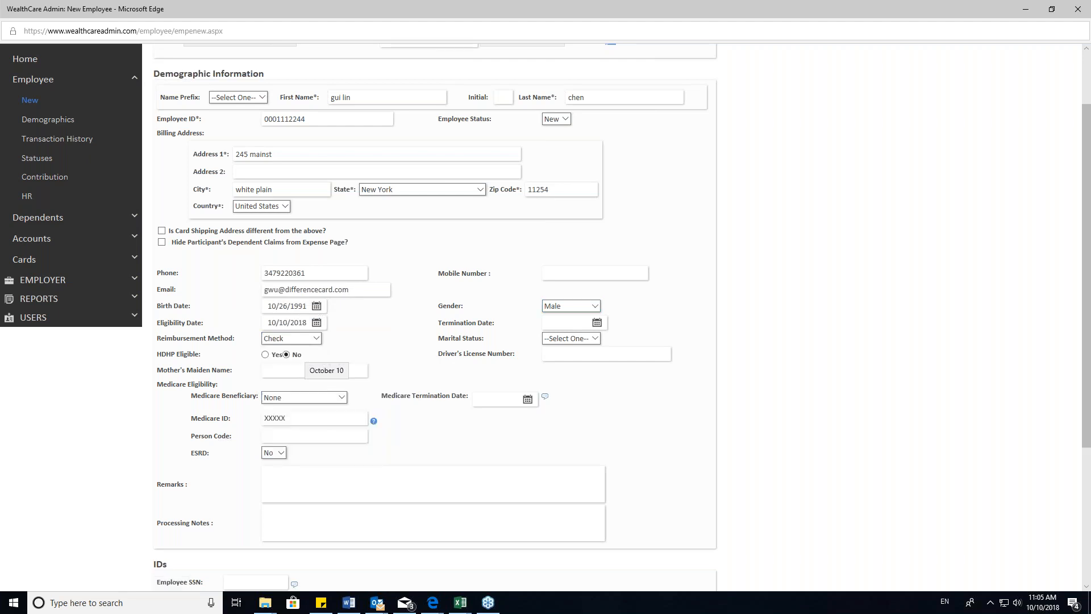
- Save the new employee record
scroll(476, 339, down, 3)
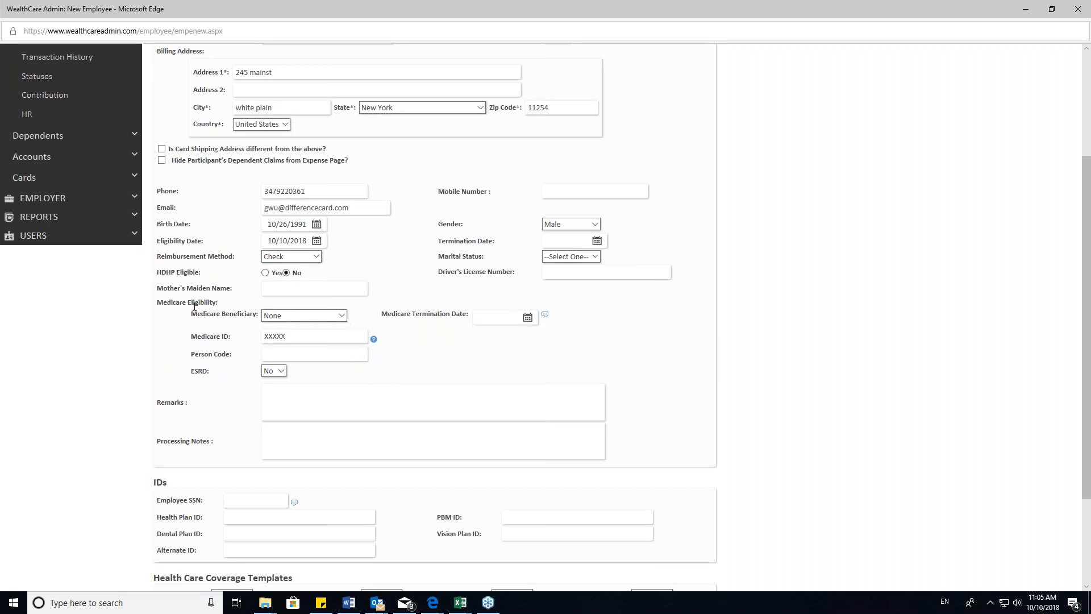
scroll(504, 370, down, 3)
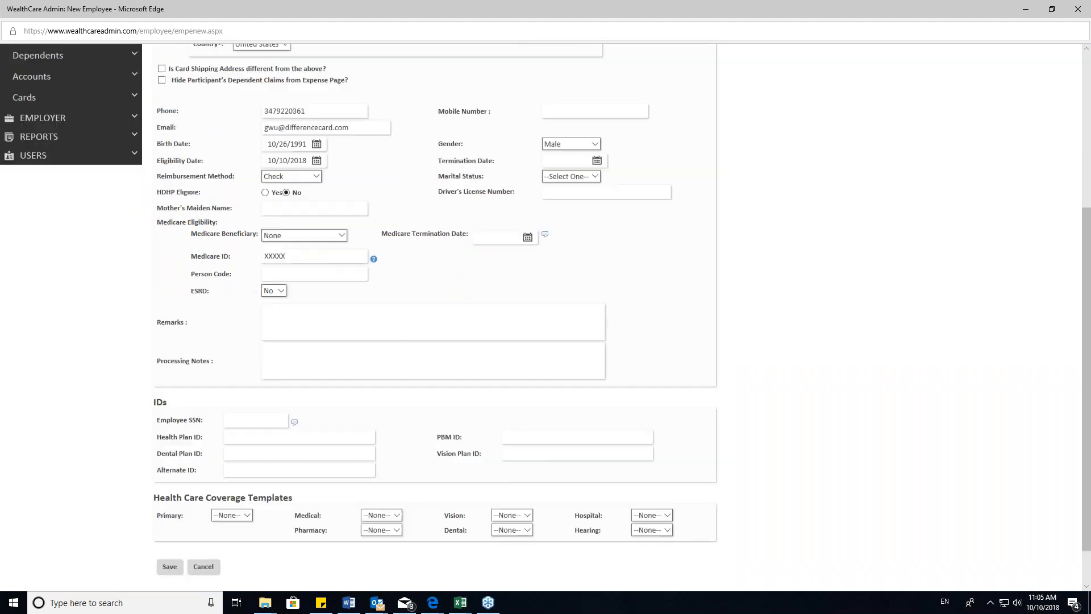
click(170, 514)
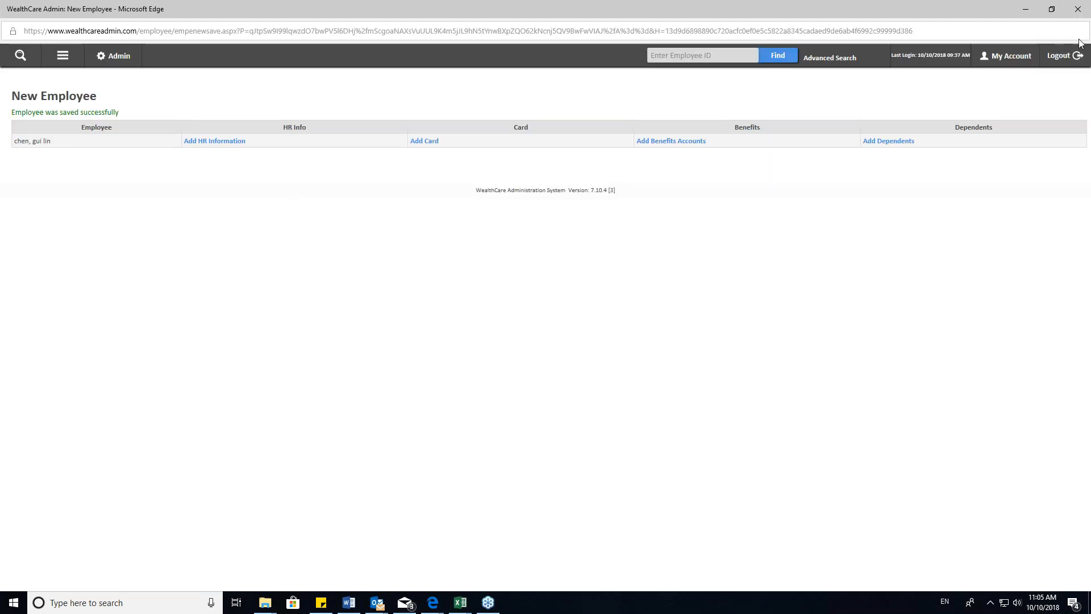
- Add a dependent to the saved employee and enter the dependent's first and last name
click(418, 145)
click(877, 149)
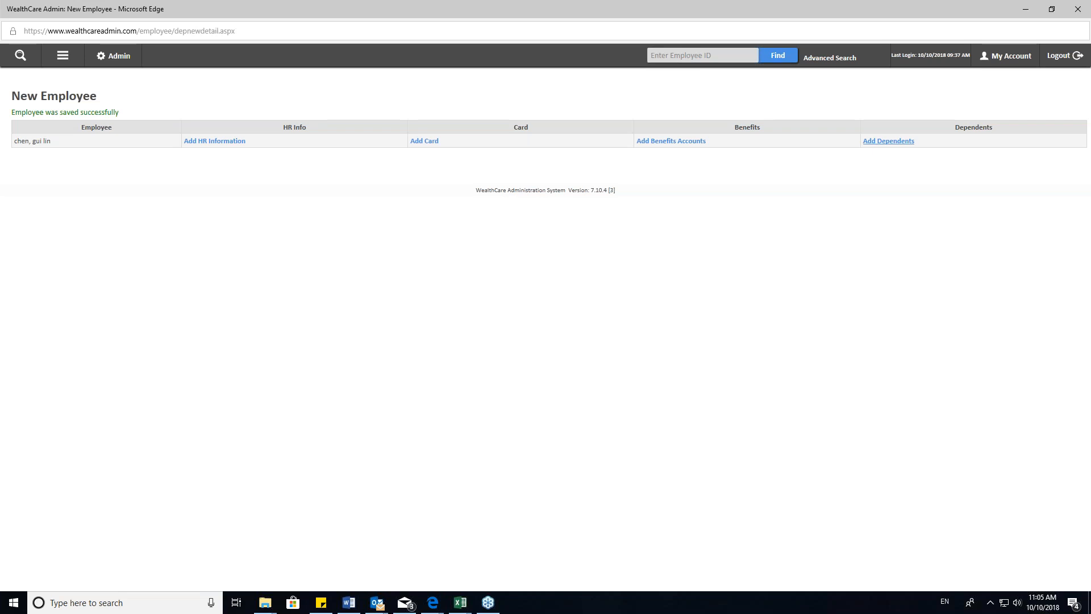
click(263, 286)
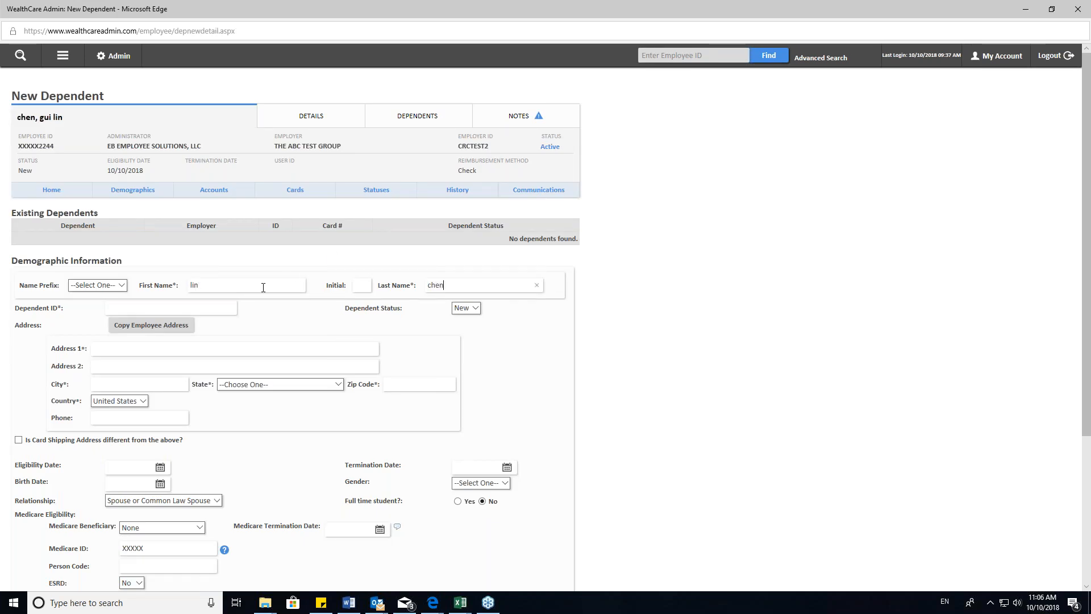
- Copy the employee's address to the dependent and enter the dependent's ID number
click(152, 330)
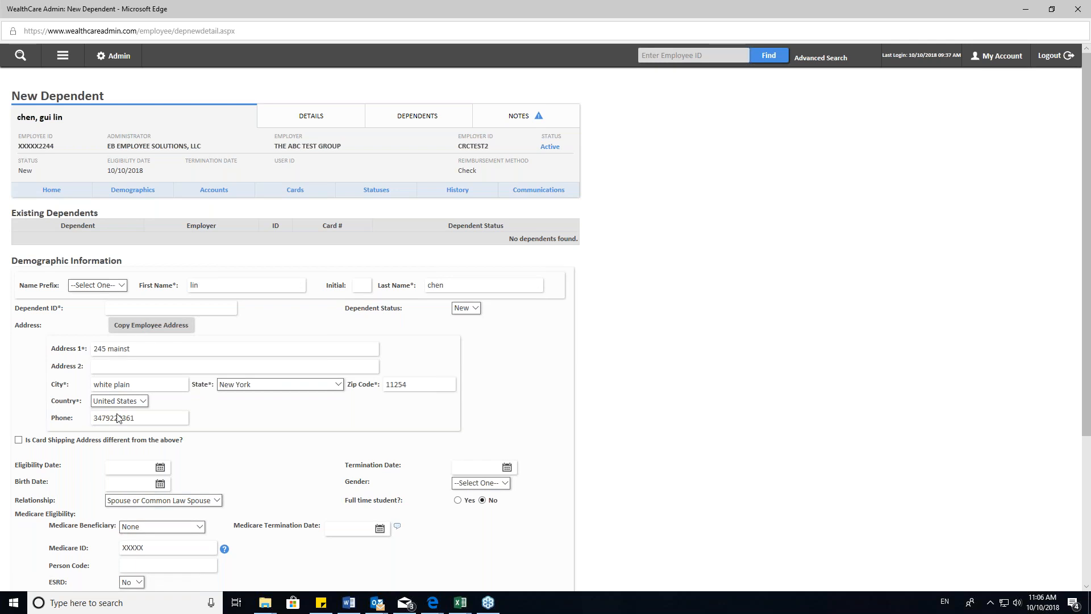
click(164, 308)
- Set the dependent's eligibility date to 10/10/2018 and fill in the birth date
scroll(197, 305, down, 4)
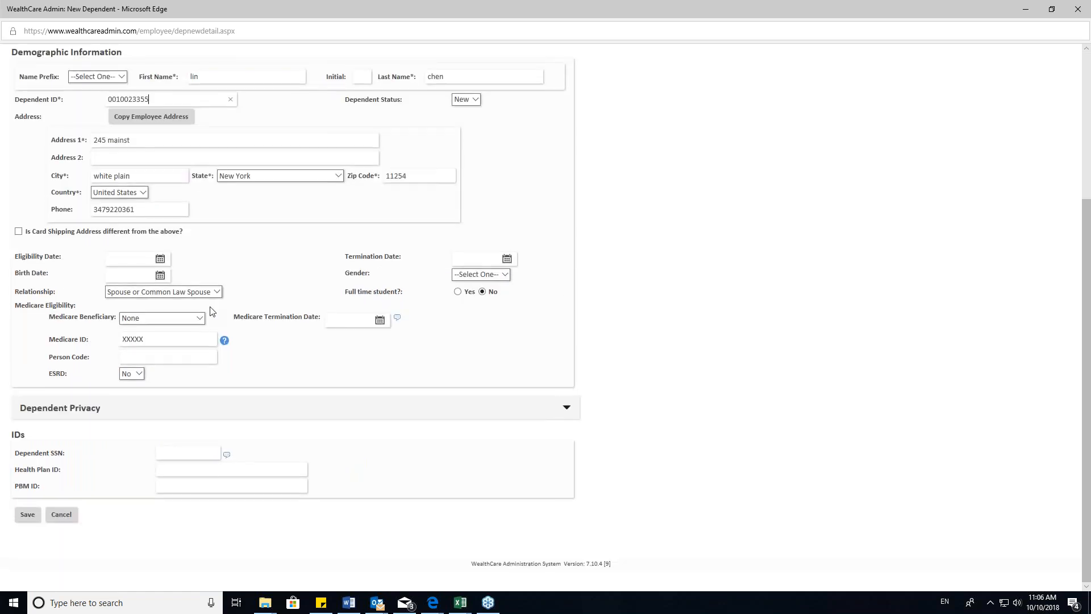
click(160, 258)
click(168, 323)
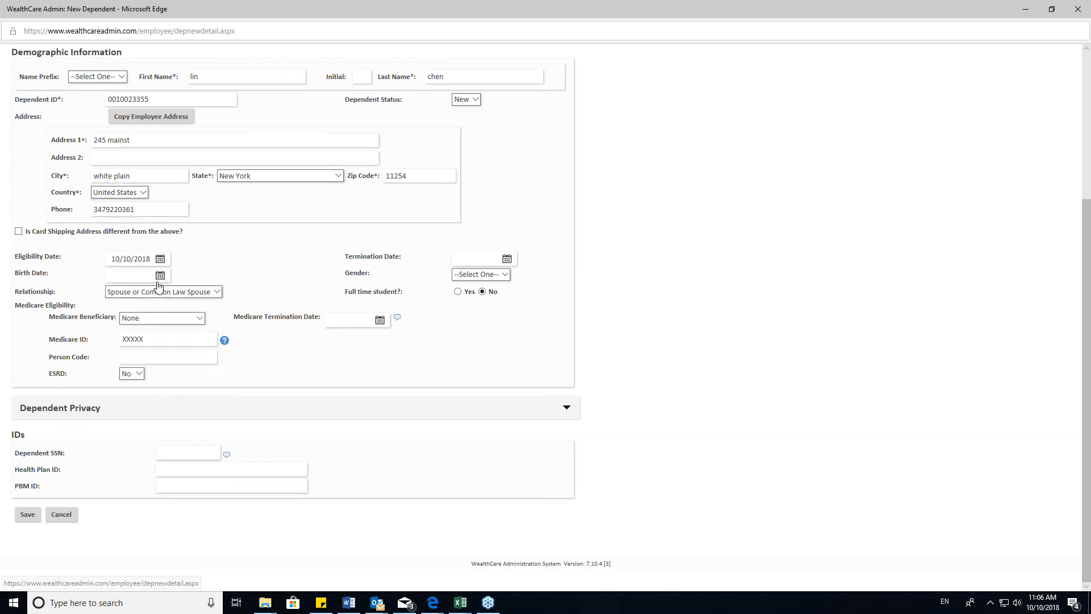
click(161, 275)
click(206, 290)
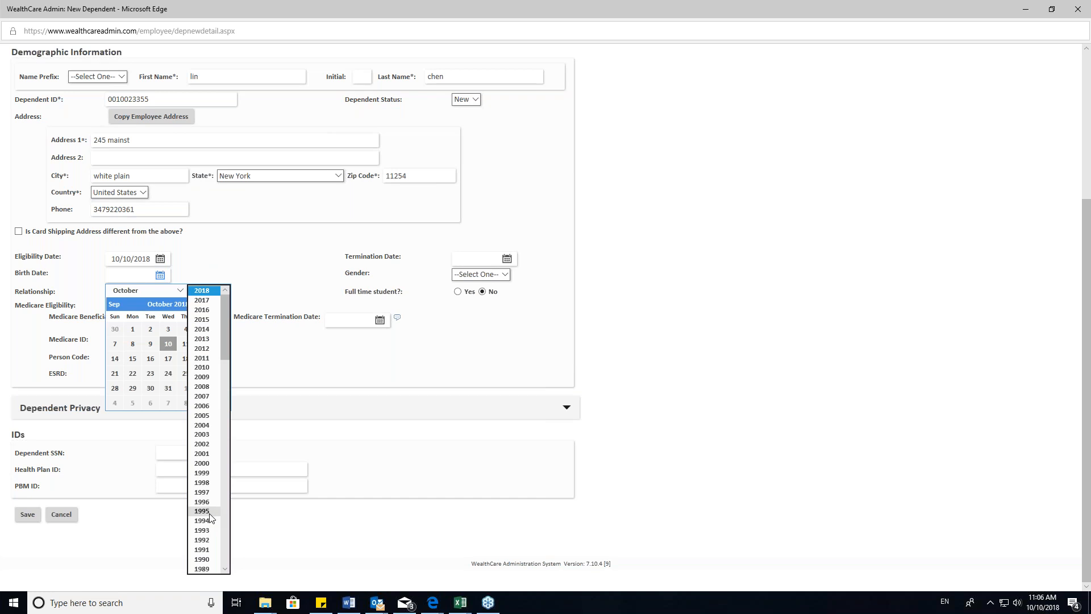
click(209, 536)
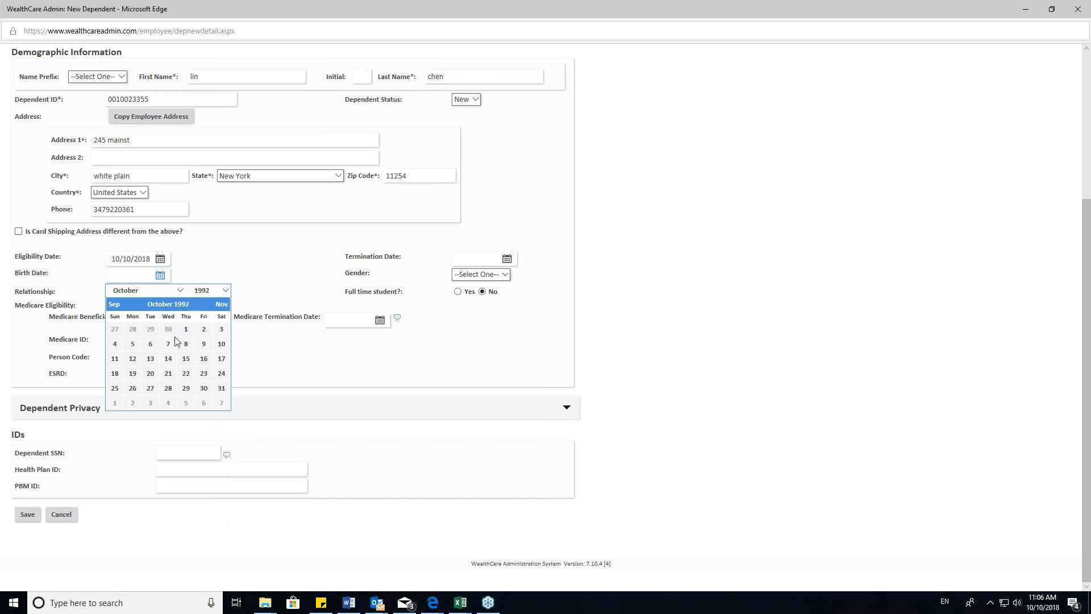
click(186, 329)
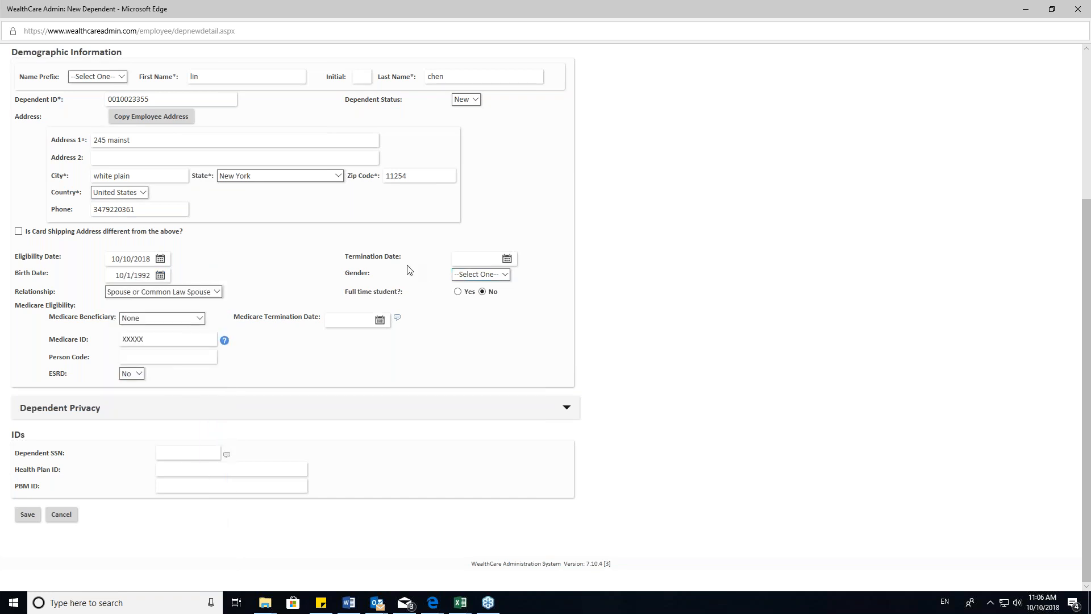
- Keep Spouse or Common Law Spouse as the relationship, choose Female as the gender, and save the dependent
click(199, 292)
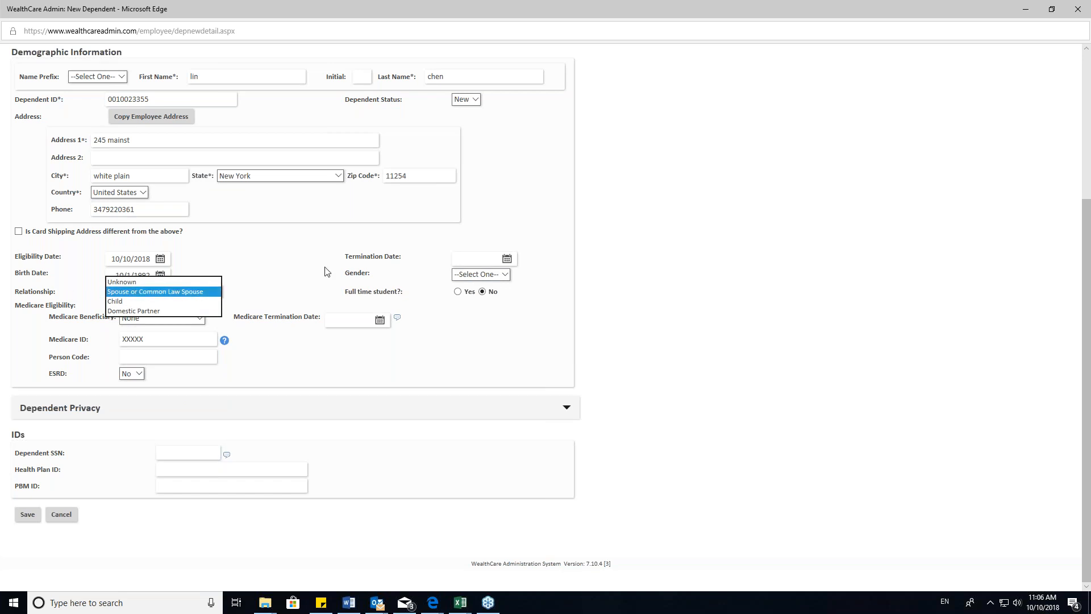
click(283, 275)
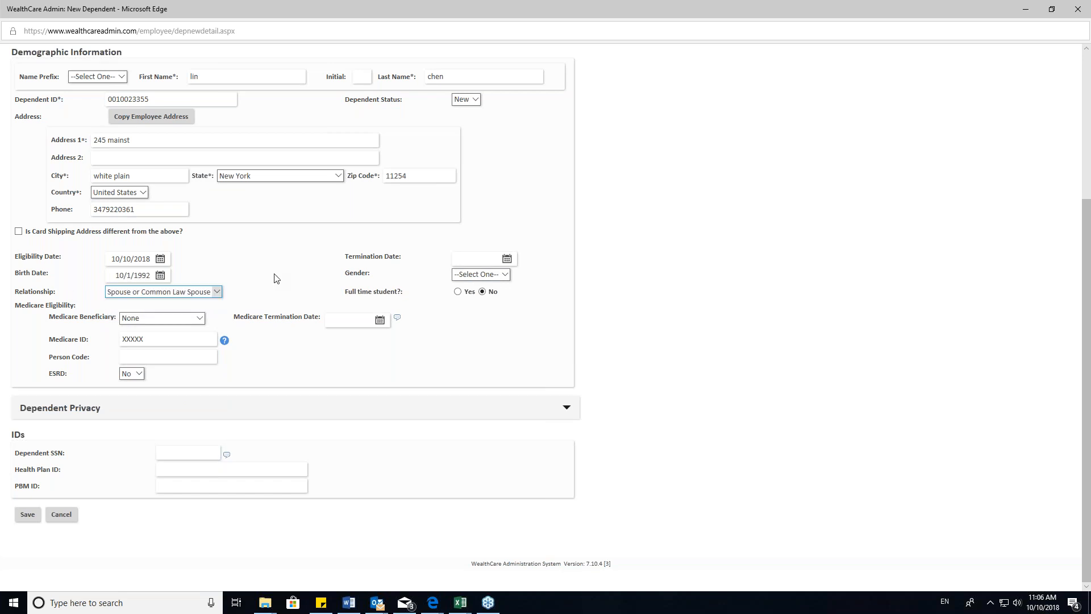
click(477, 275)
click(480, 299)
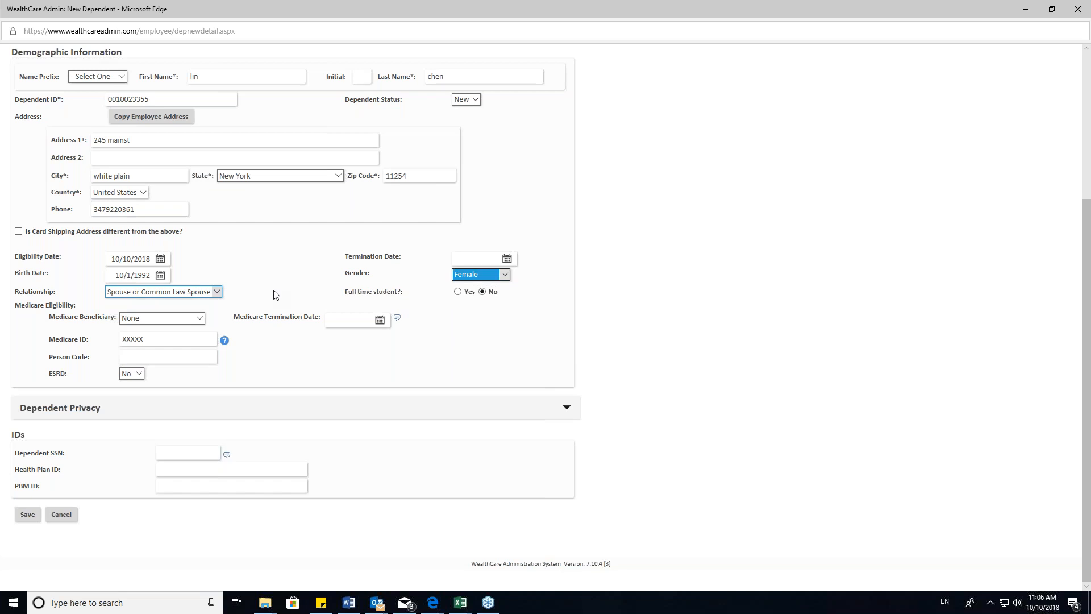
click(28, 516)
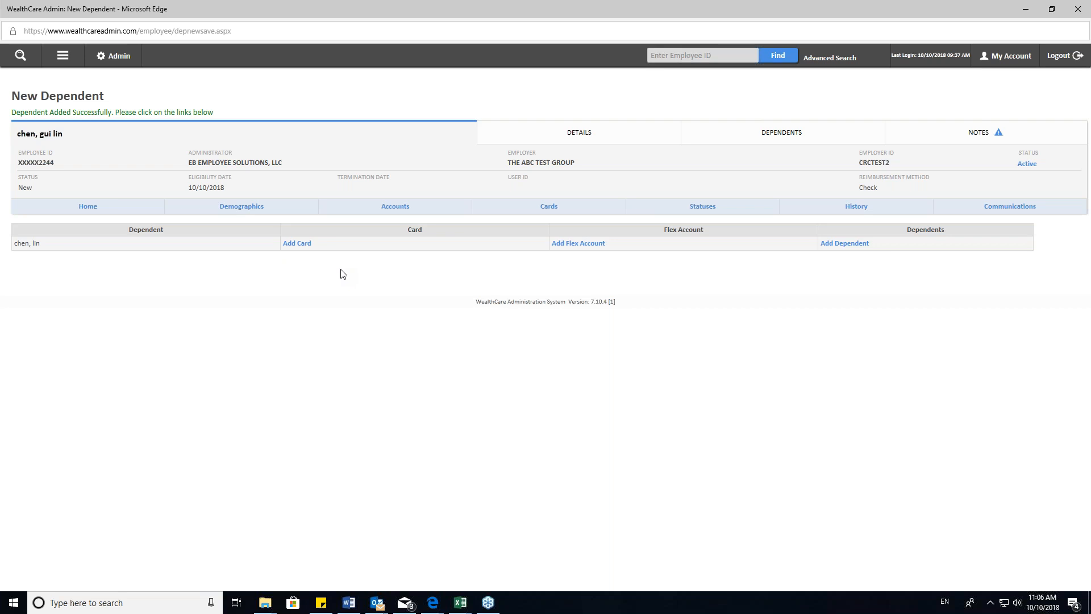
- Start a new card for the dependent and set its issue option to Do Not Issue
click(308, 245)
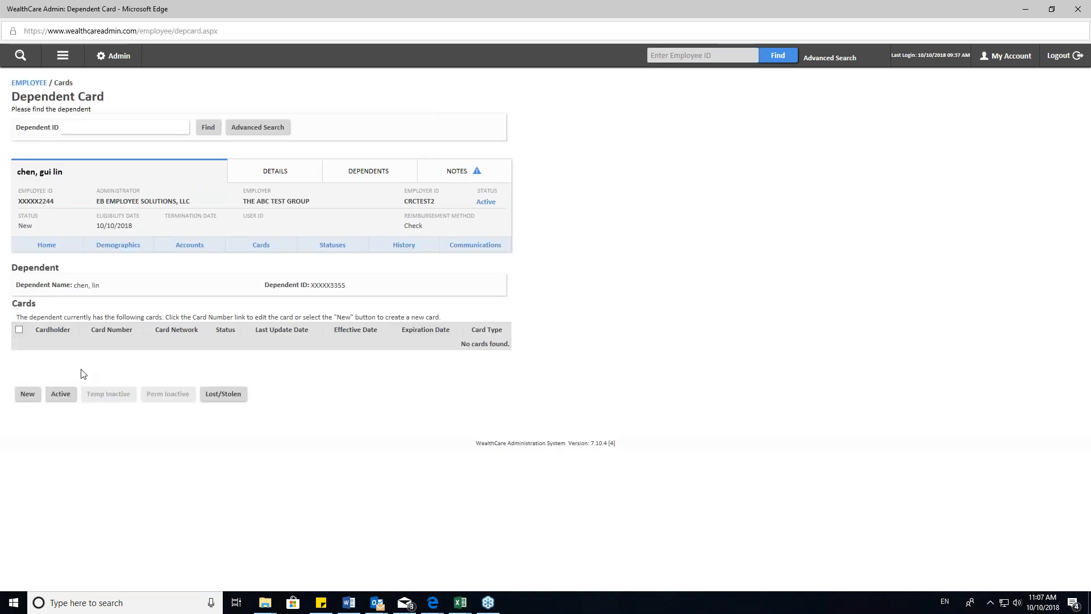
click(27, 394)
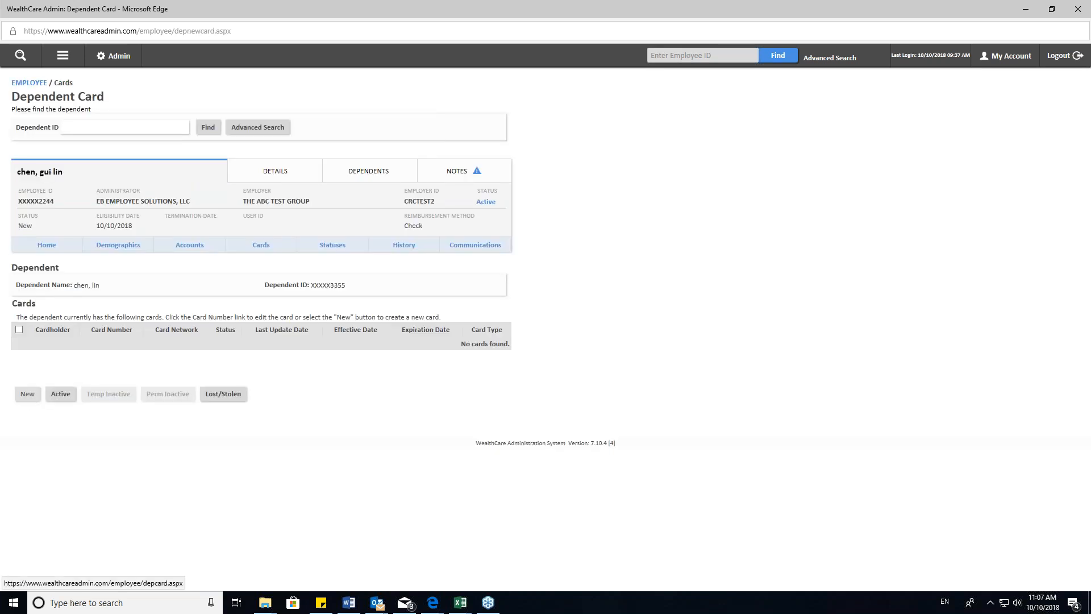
scroll(196, 286, down, 3)
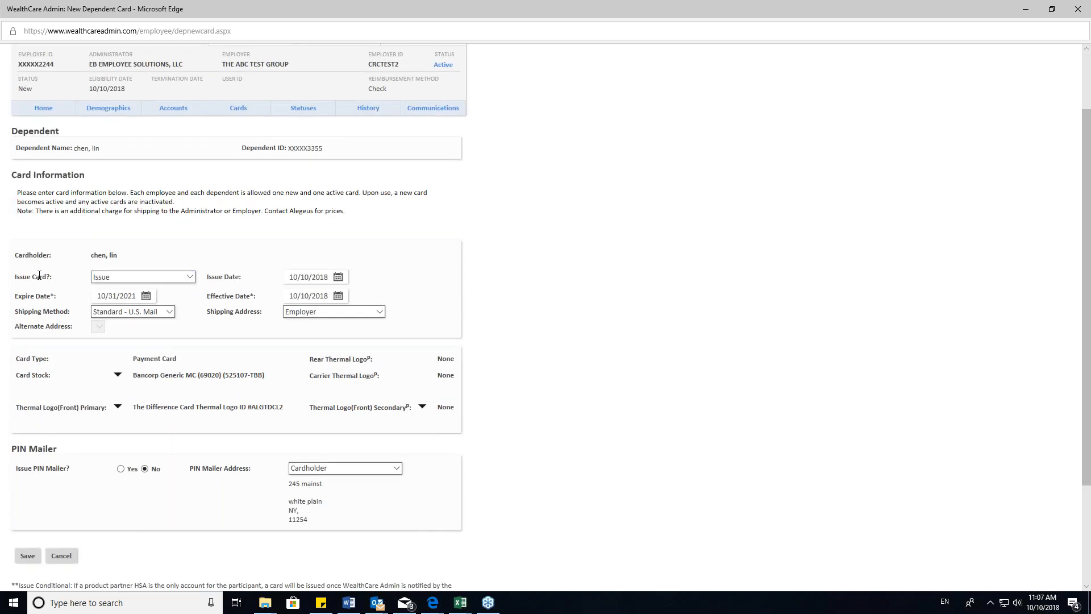
scroll(71, 260, down, 5)
click(146, 140)
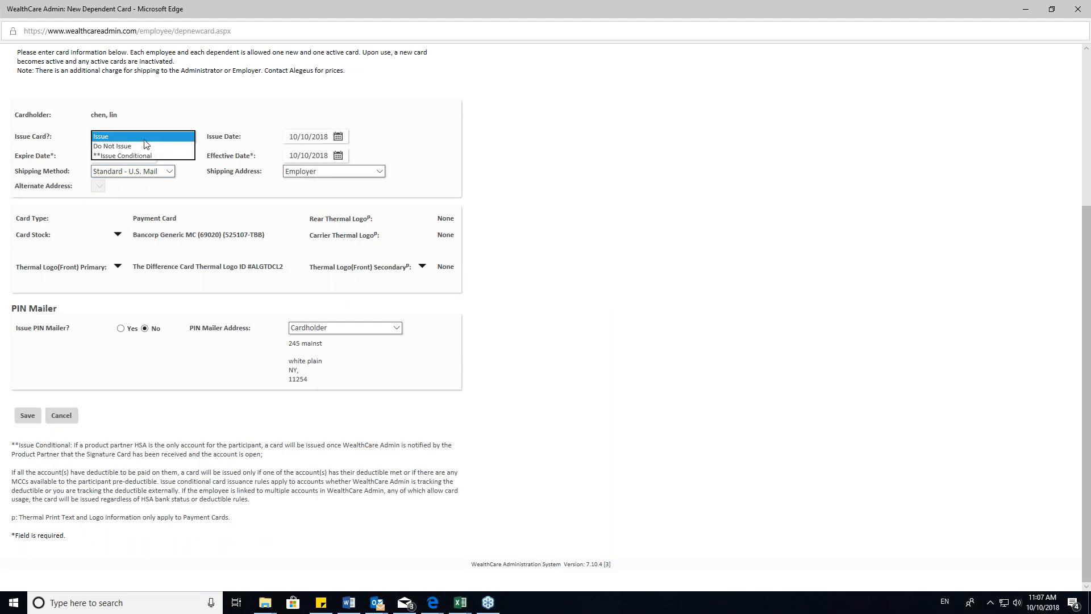
click(112, 146)
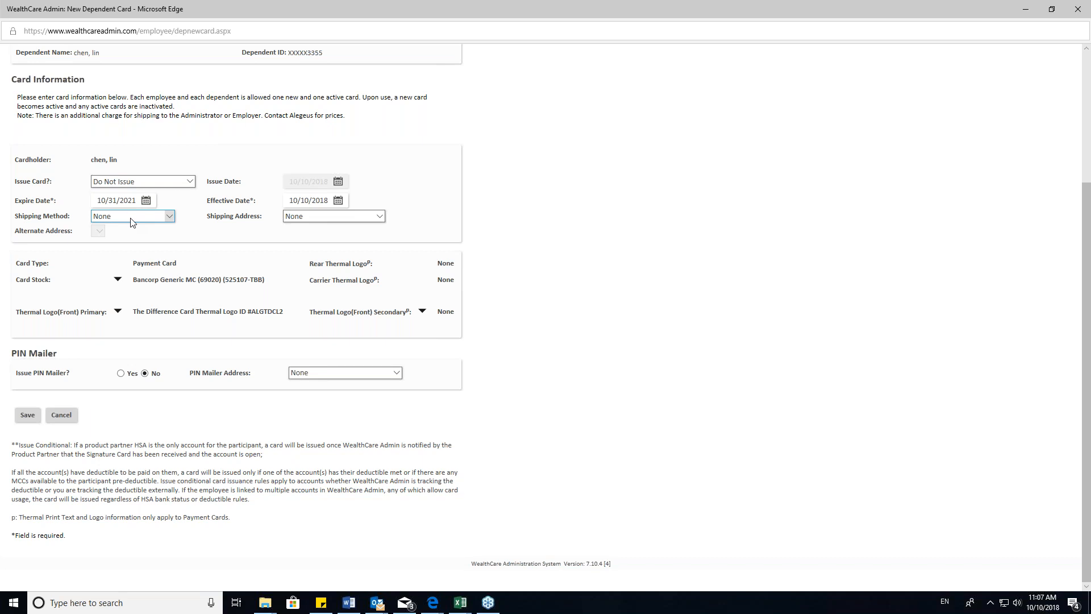
- Go through the issue options for the dependent's card and save the card
click(137, 181)
click(135, 170)
click(144, 182)
click(144, 183)
click(136, 191)
click(28, 415)
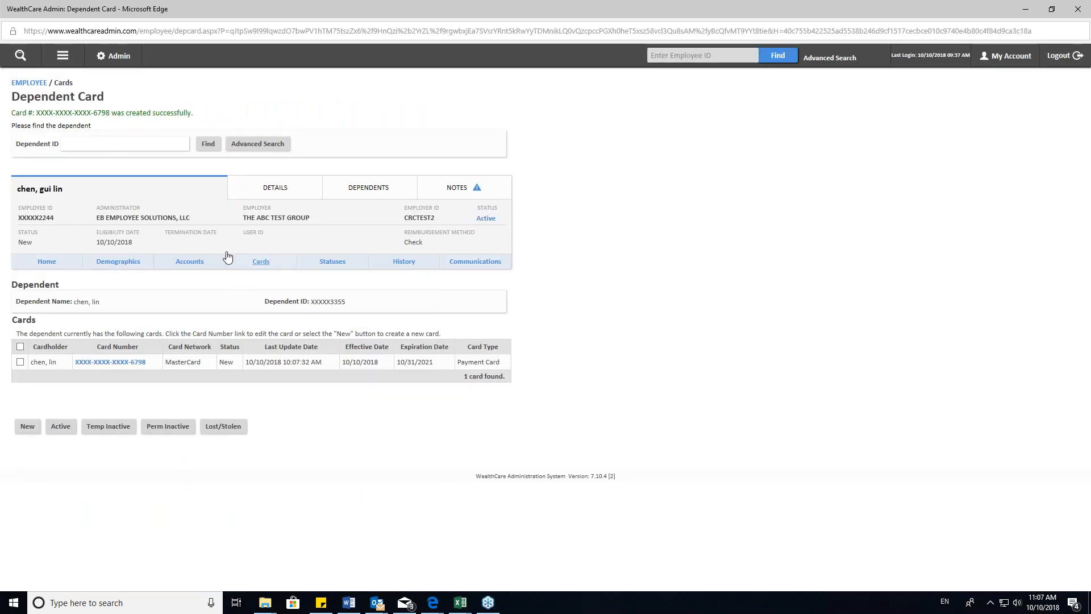
- Try to create a second card for the same dependent with the issue option Do Not Issue
click(62, 57)
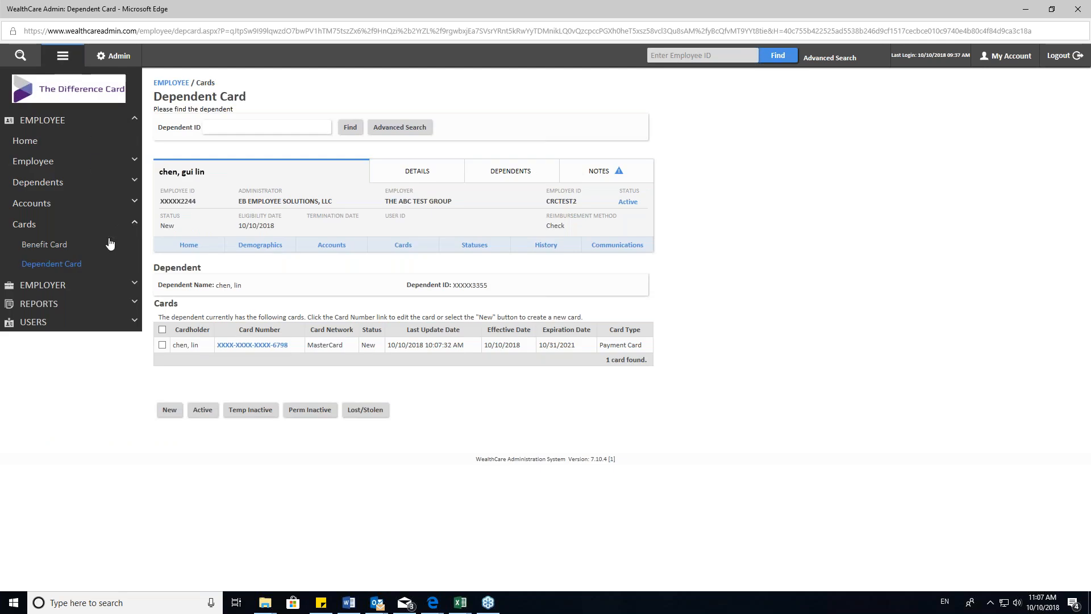
click(57, 267)
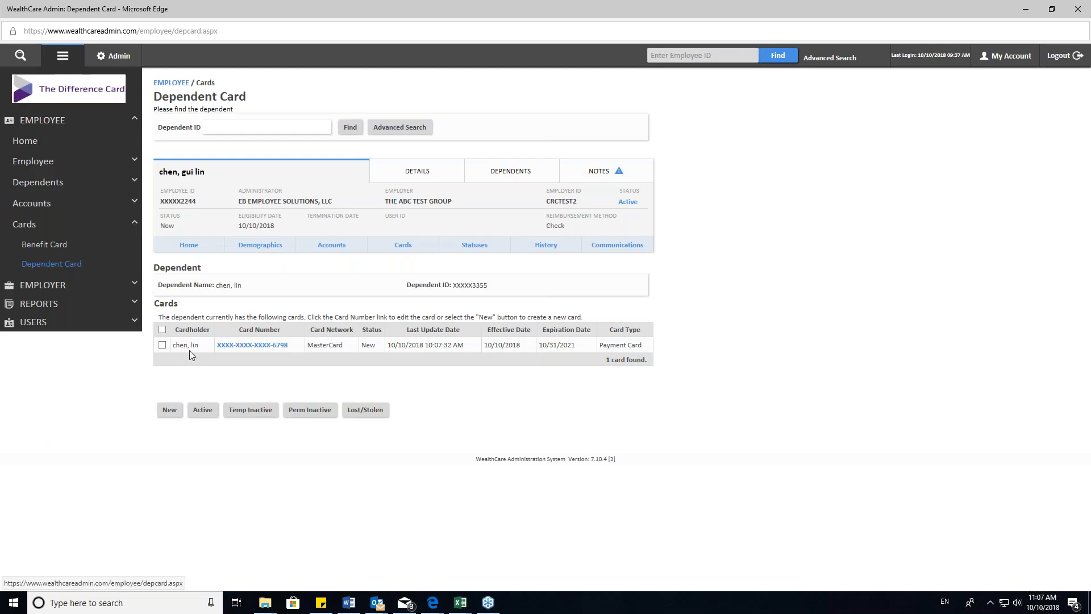
click(169, 412)
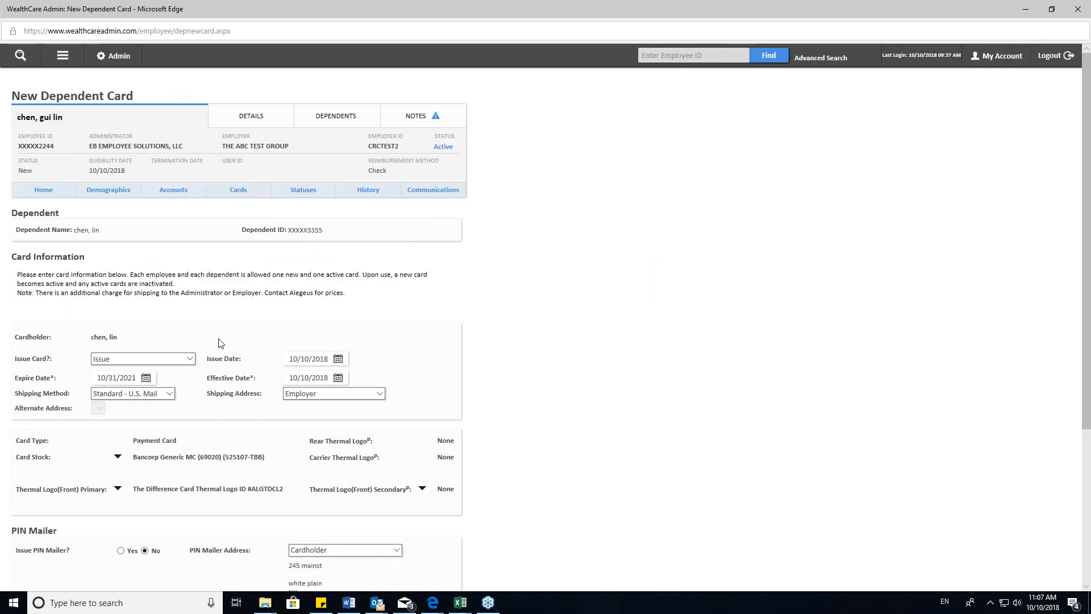
scroll(63, 262, down, 2)
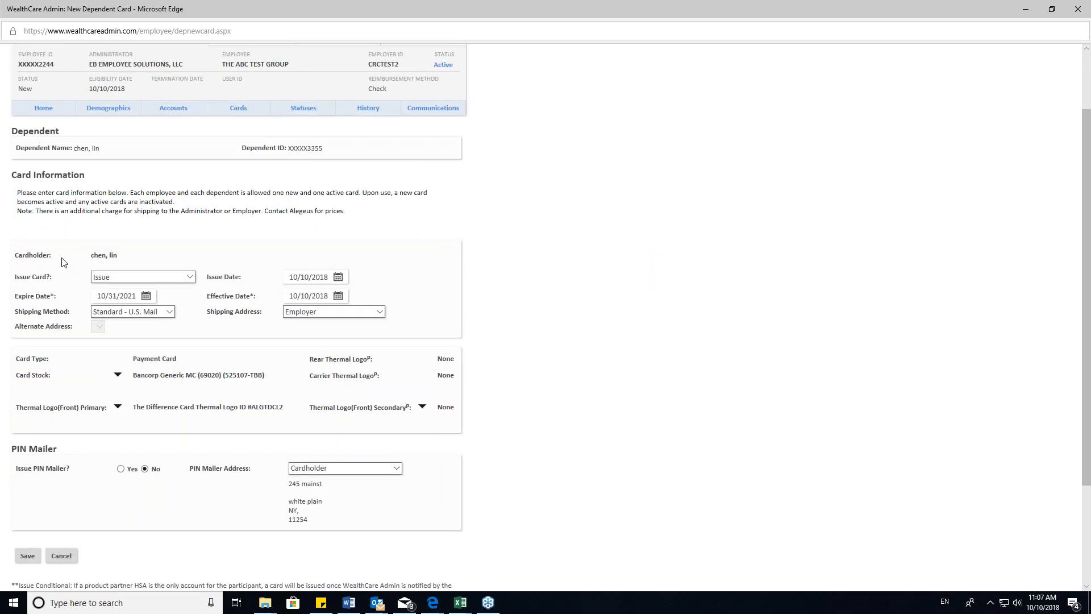
click(162, 277)
click(148, 287)
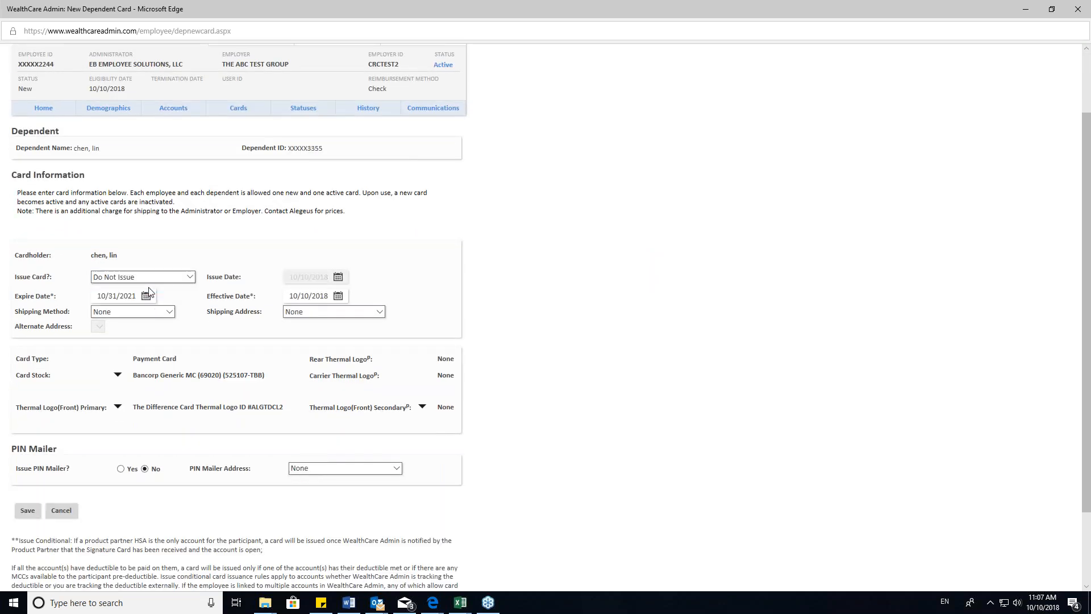
scroll(37, 436, down, 2)
click(36, 435)
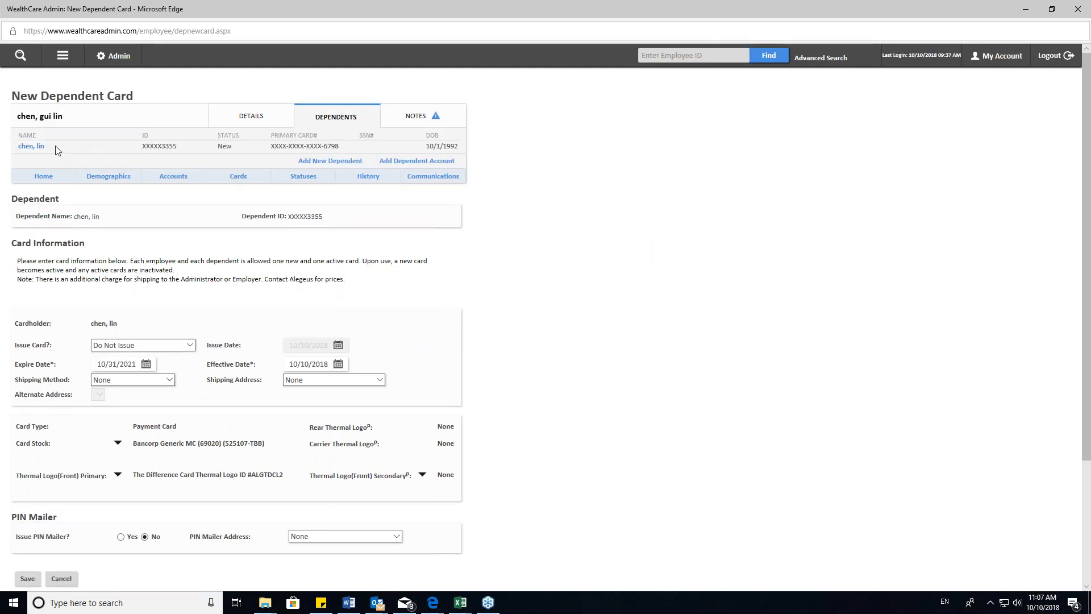
scroll(29, 340, down, 2)
click(28, 497)
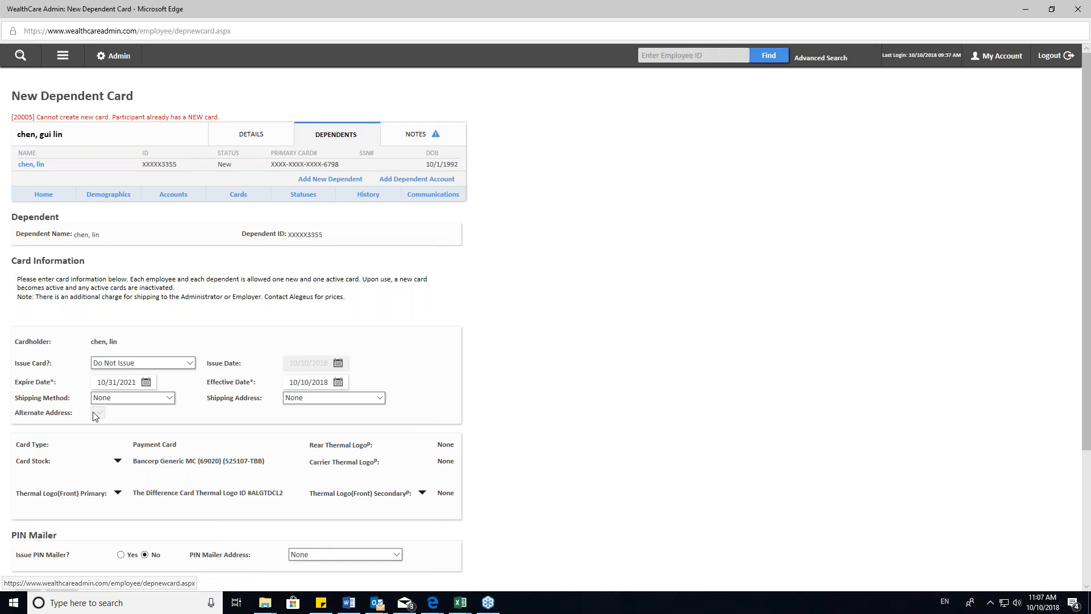
- Create a new benefit card for the employee with the issue option Do Not Issue and save it
click(237, 194)
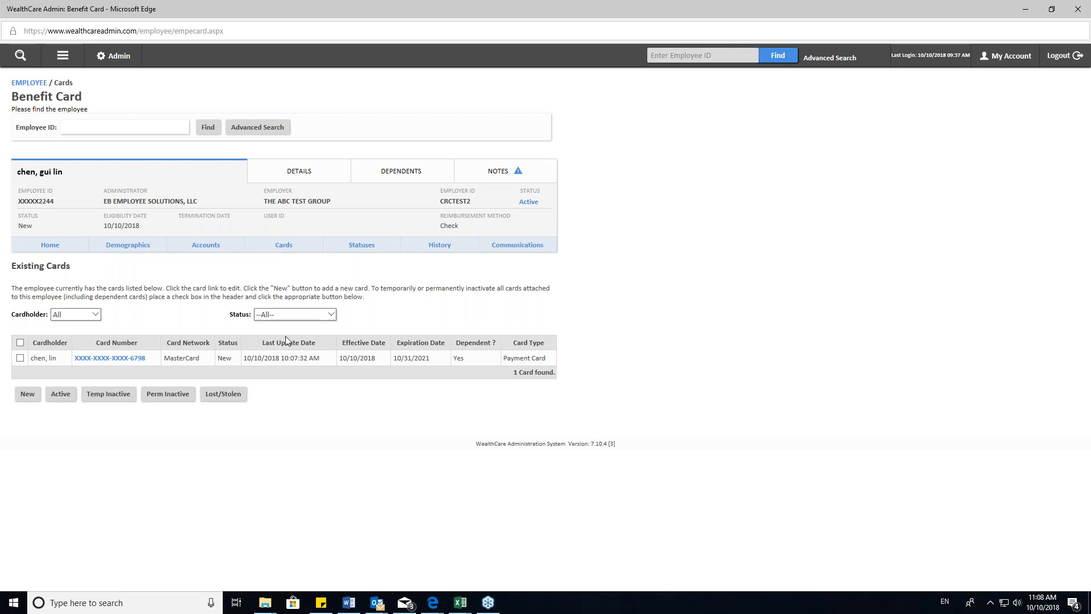
click(63, 56)
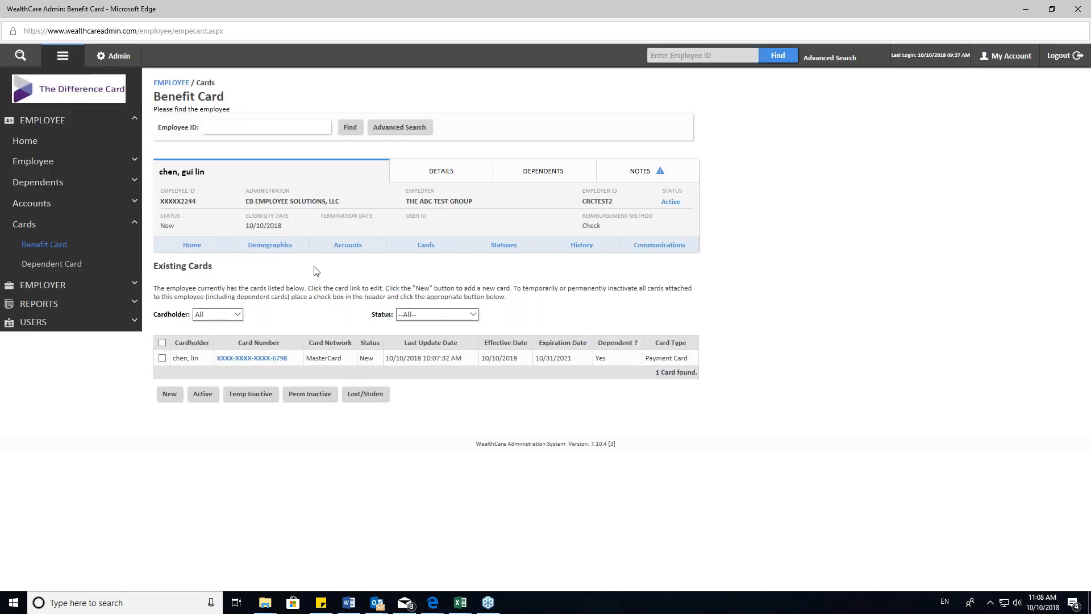
click(169, 395)
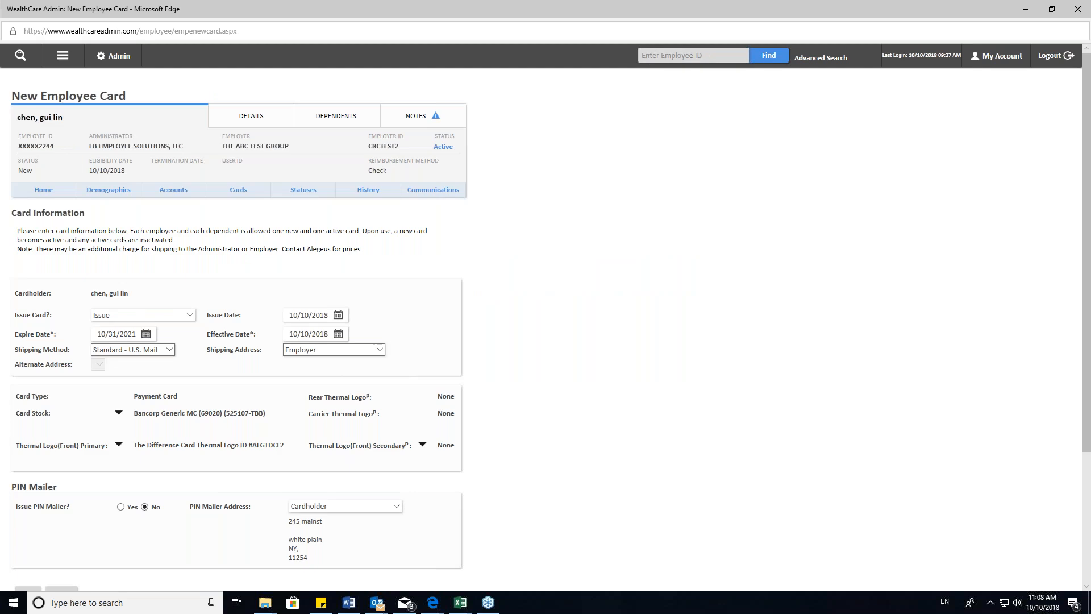
click(170, 315)
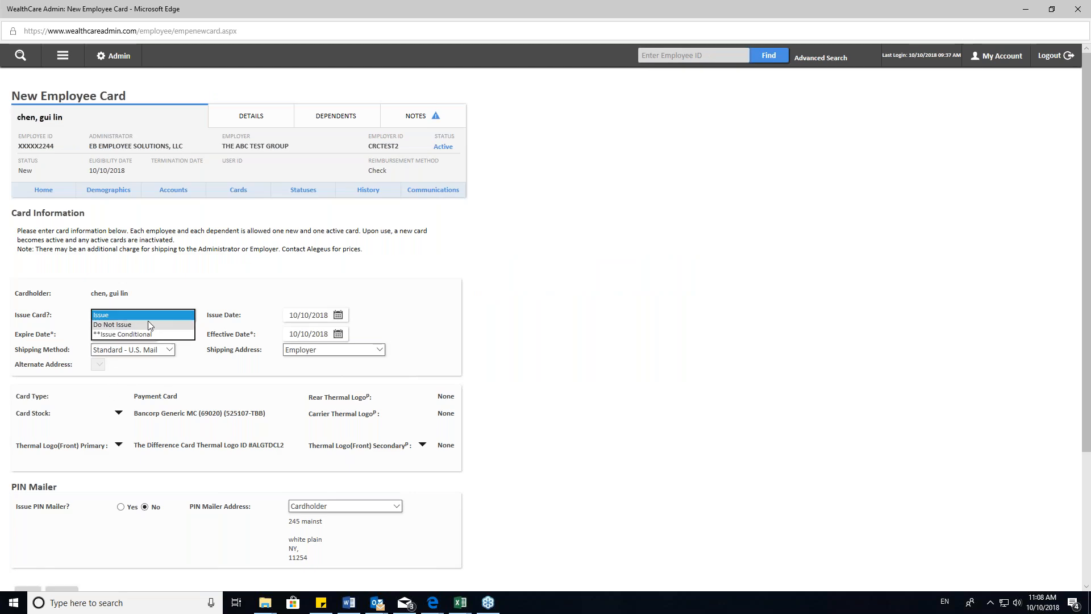
click(146, 323)
scroll(94, 421, down, 1)
scroll(94, 421, down, 2)
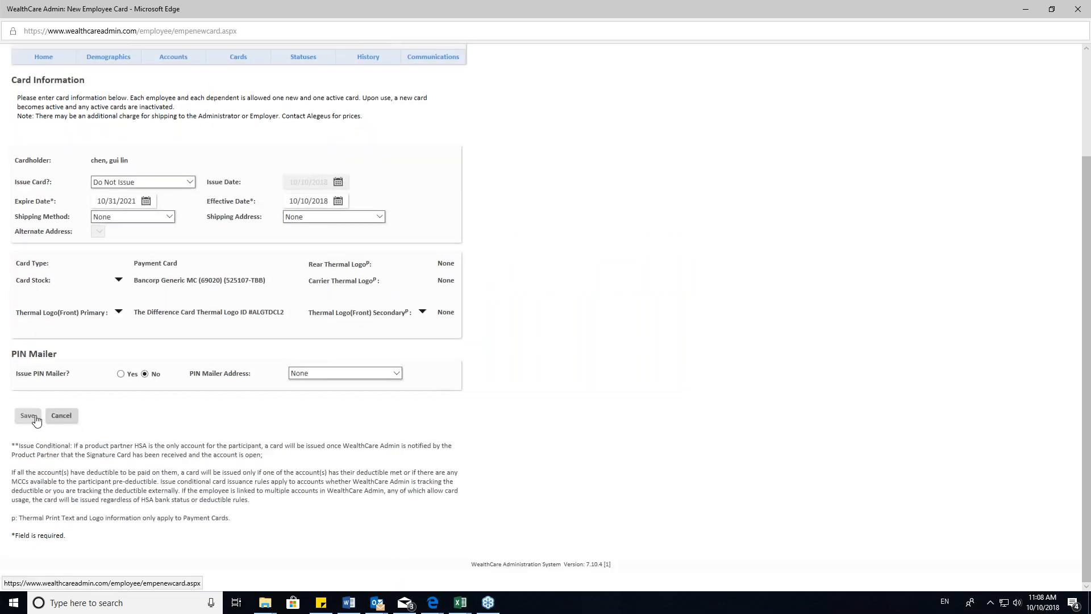
click(25, 423)
- Go from the new employee's benefit cards to the employee's demographics record
click(279, 261)
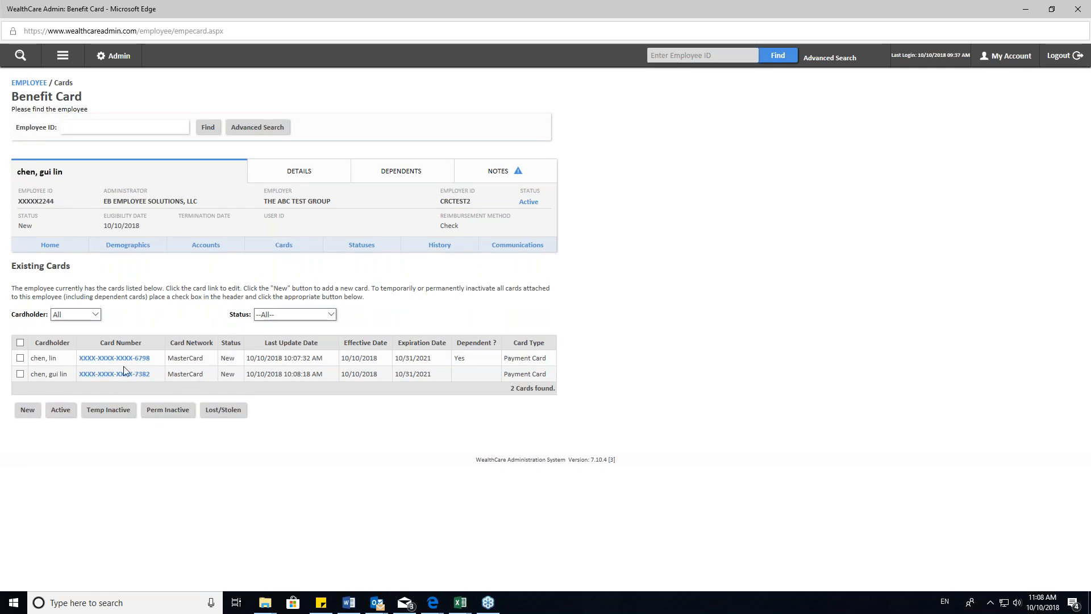
click(67, 58)
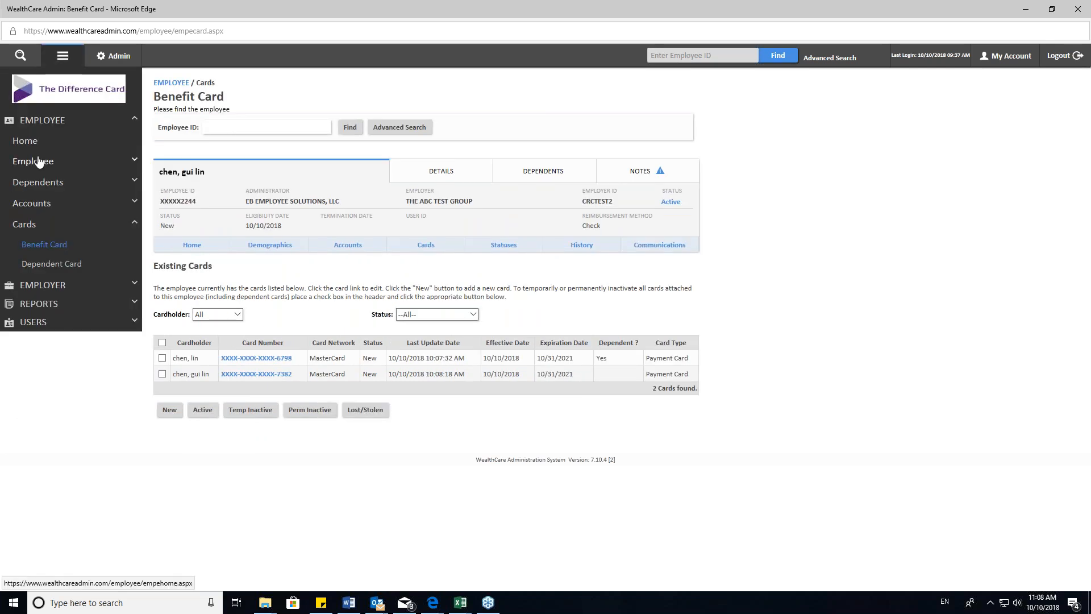
click(135, 161)
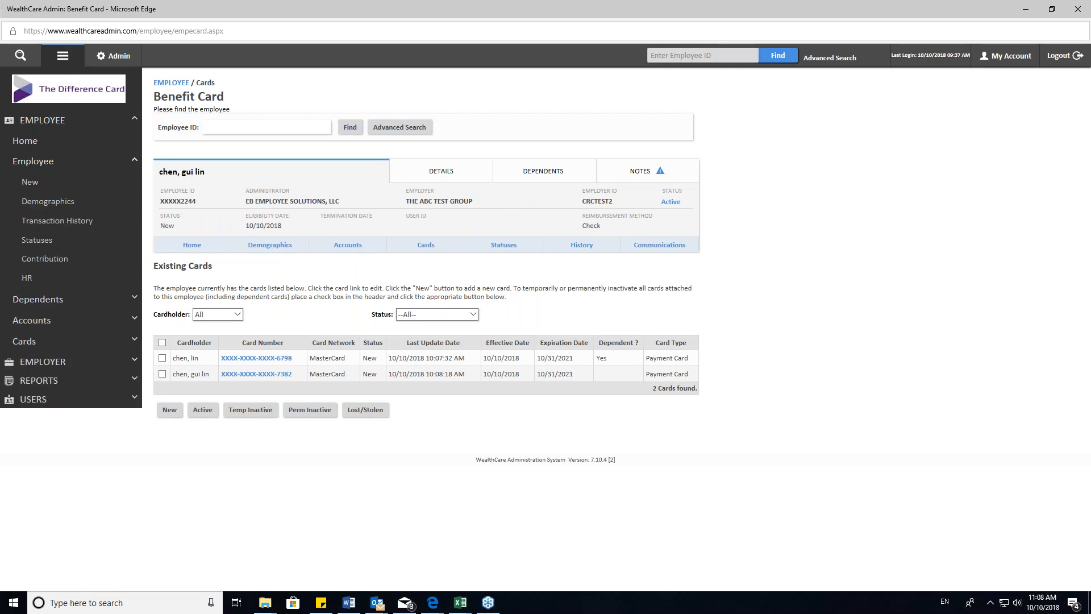
click(60, 206)
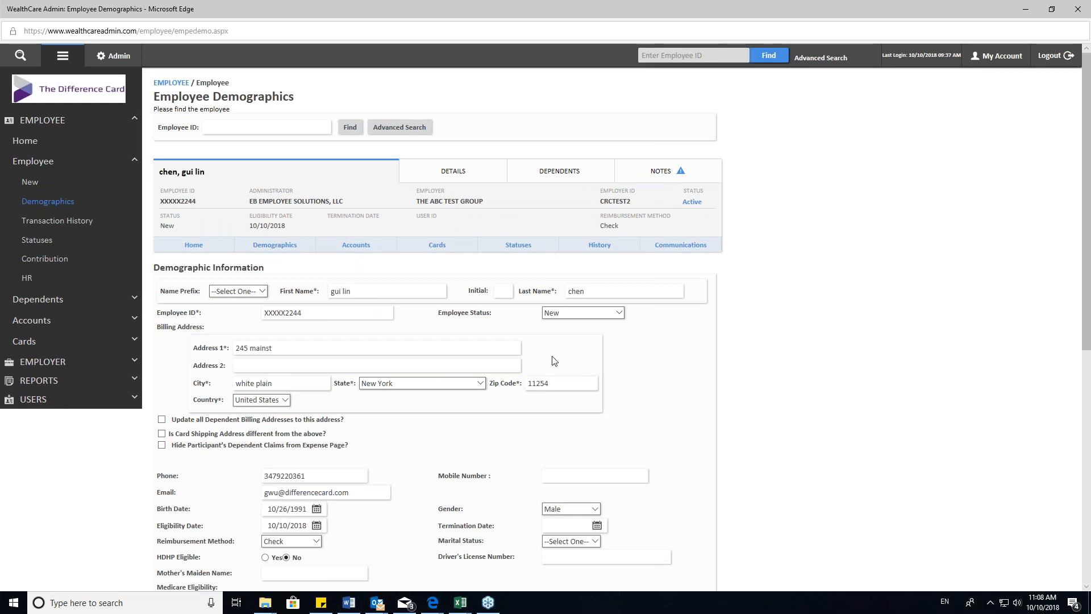
- Correct the house number and street name in the employee's billing address and save the demographics
scroll(554, 361, down, 3)
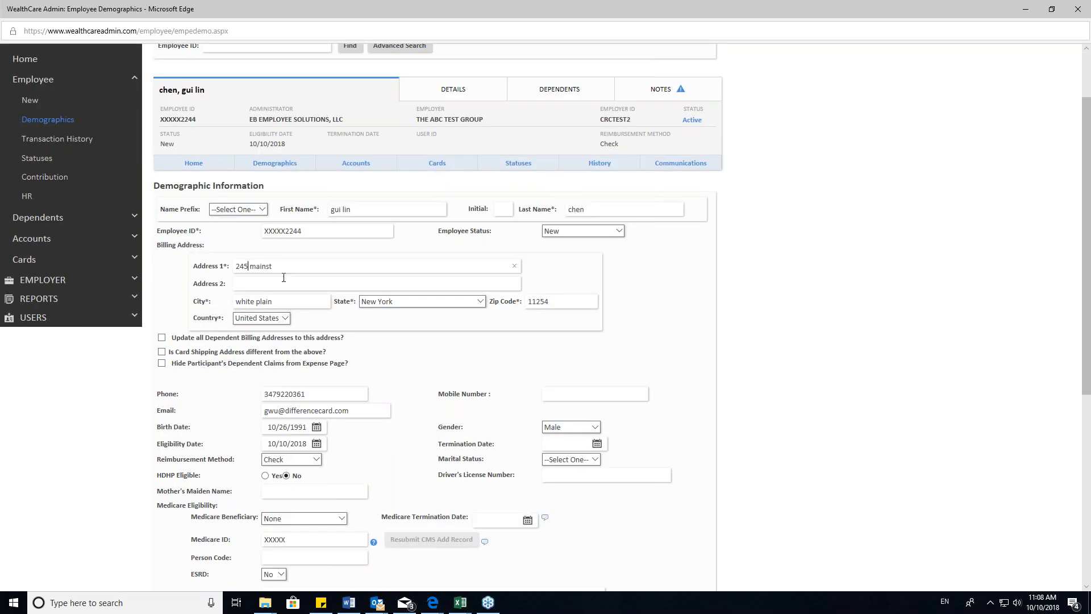
key(BackSpace)
key(BackSpace)
scroll(313, 282, up, 3)
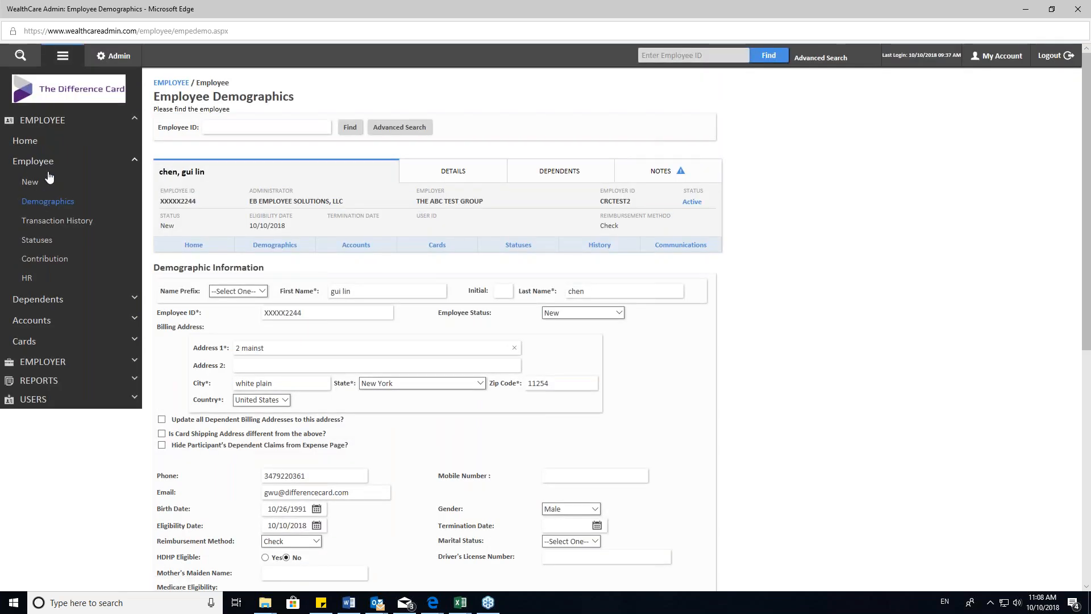
text(35)
scroll(247, 342, down, 7)
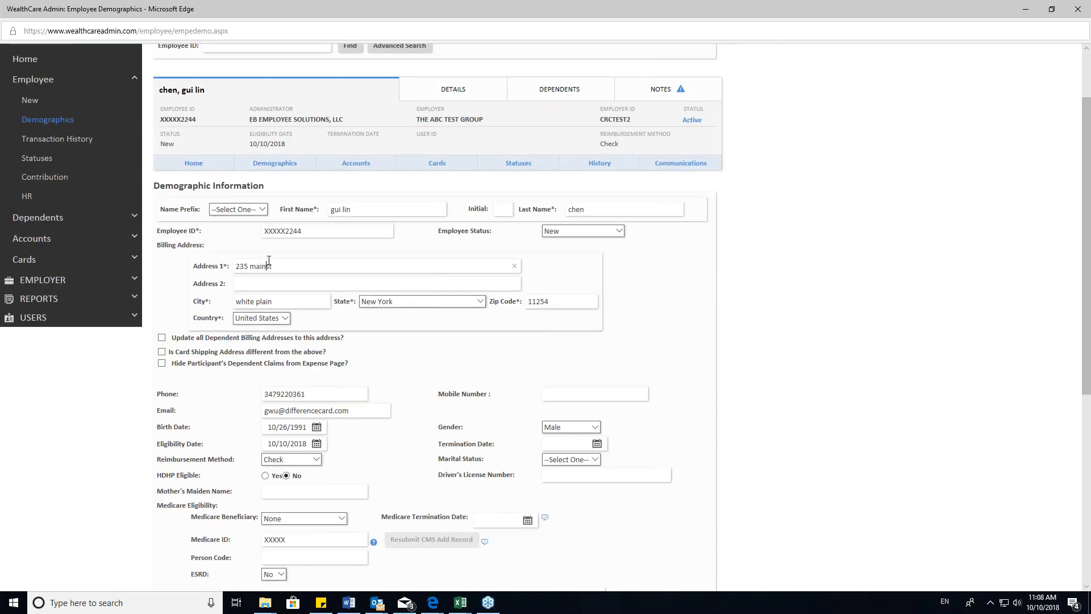
click(170, 530)
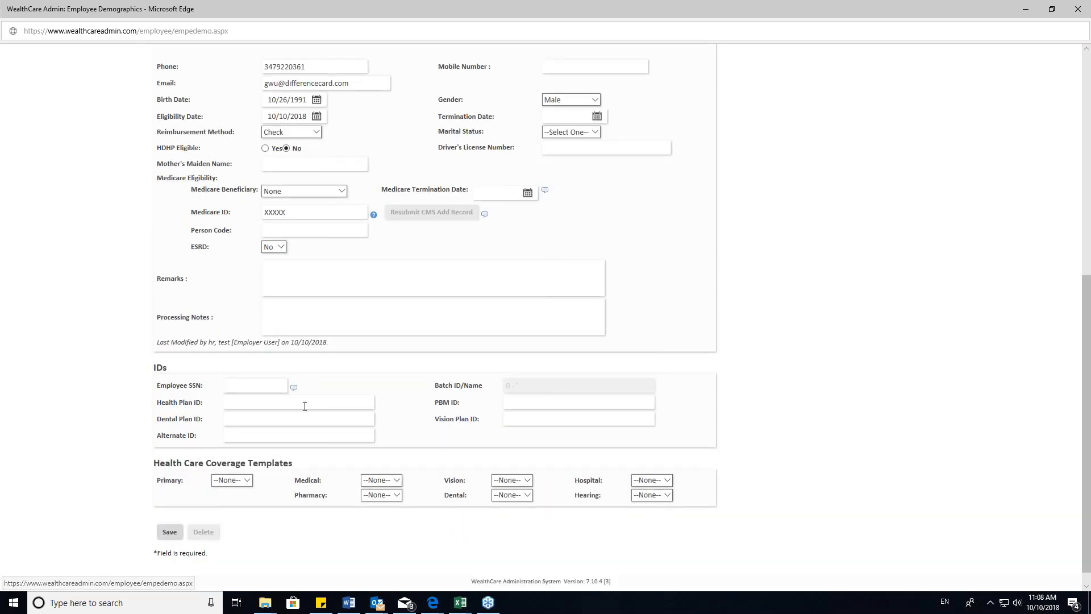
drag(279, 112, 204, 115)
click(296, 121)
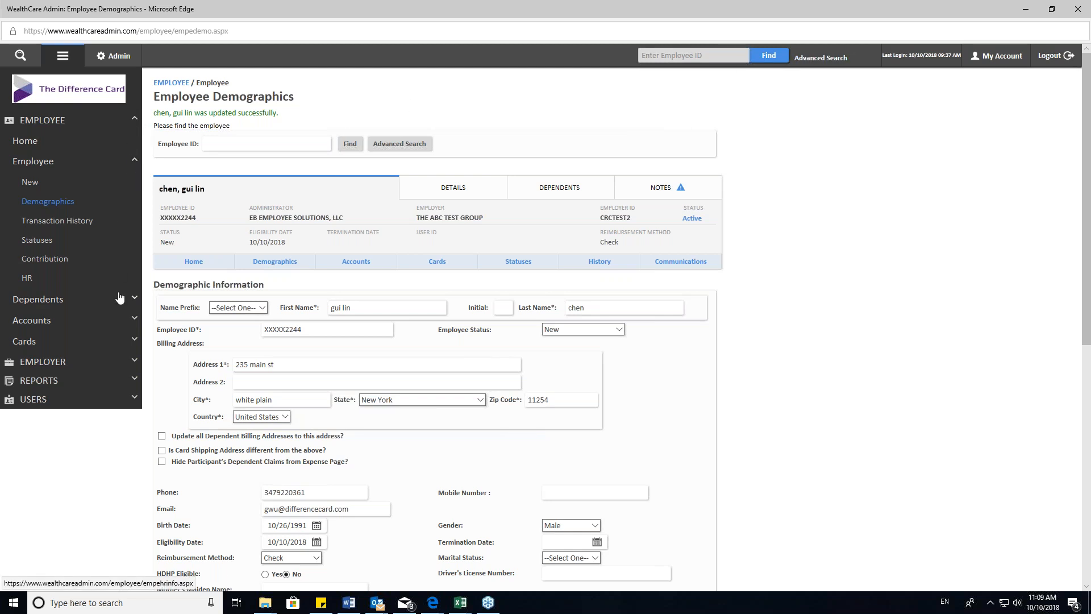
- Return to the Benefit Card page of the employee
click(61, 58)
click(61, 58)
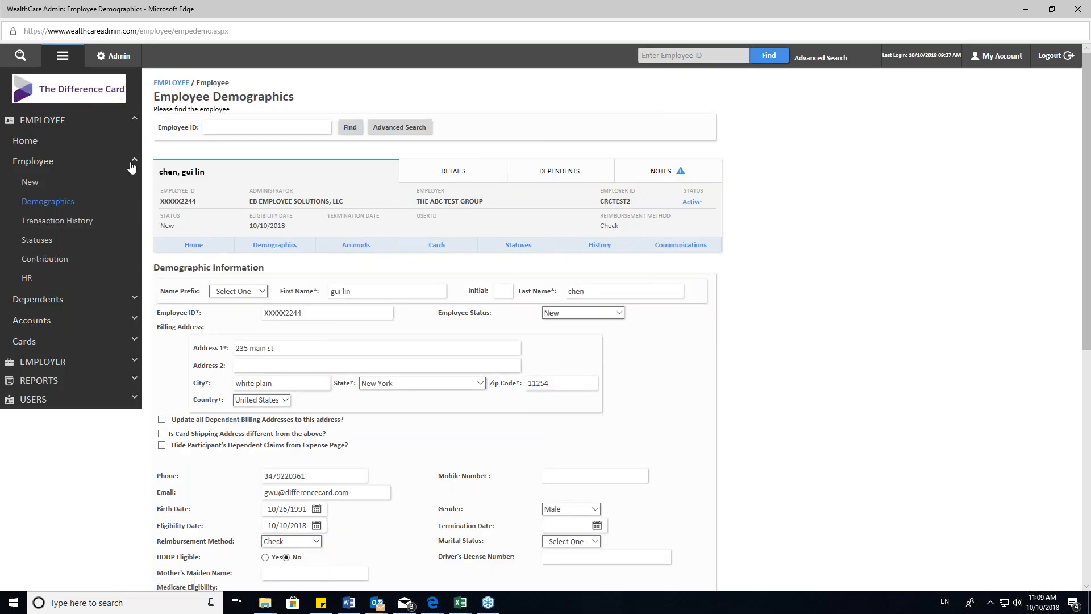
click(128, 341)
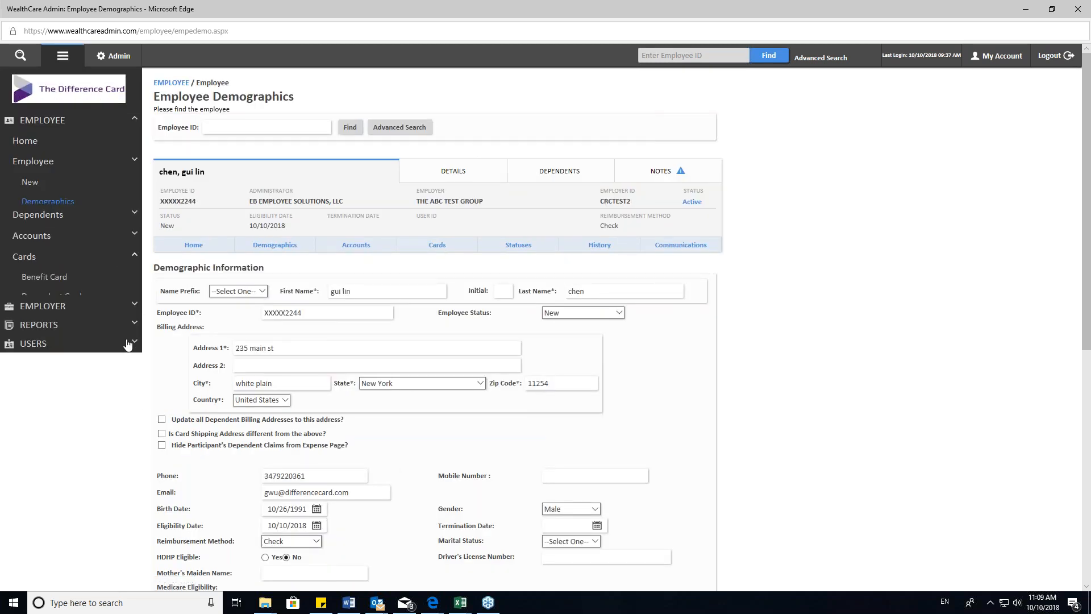
click(48, 244)
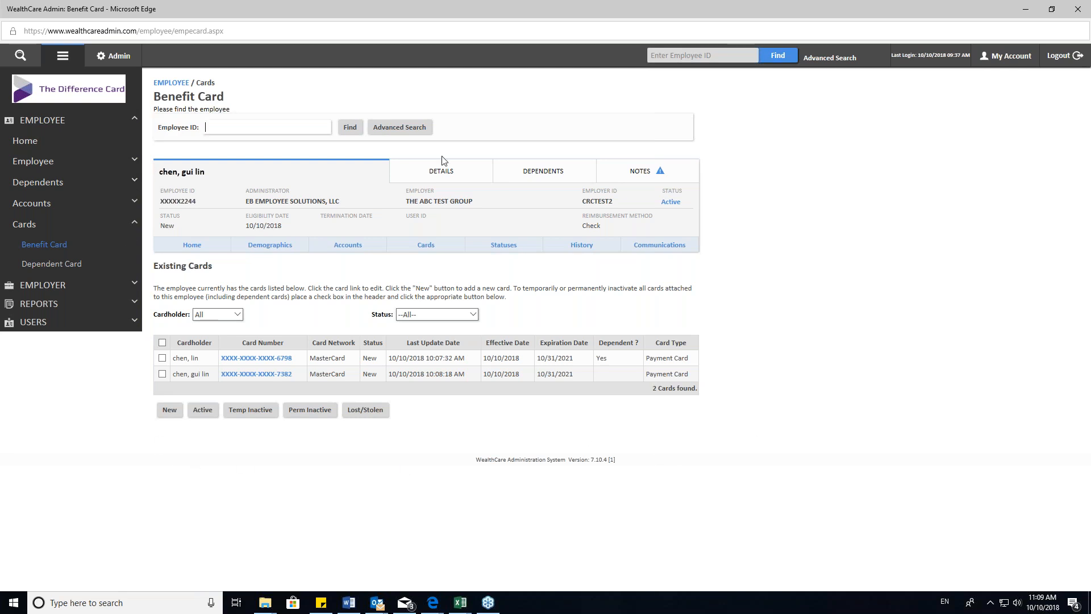
- Search employees by first-name initial m and open the matching employee whose status is Active
click(406, 129)
click(205, 280)
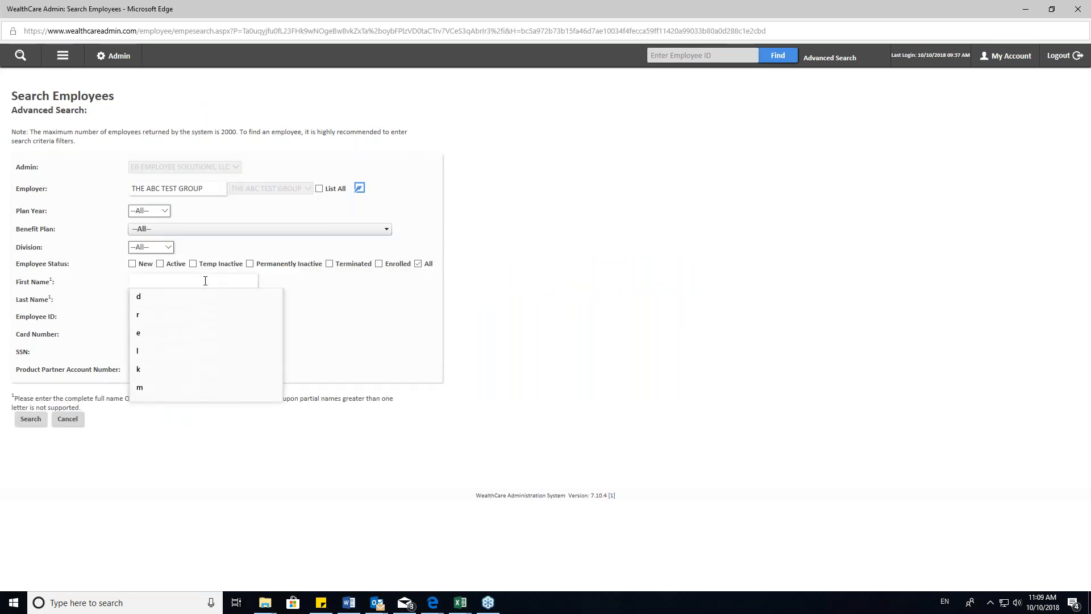
text(m)
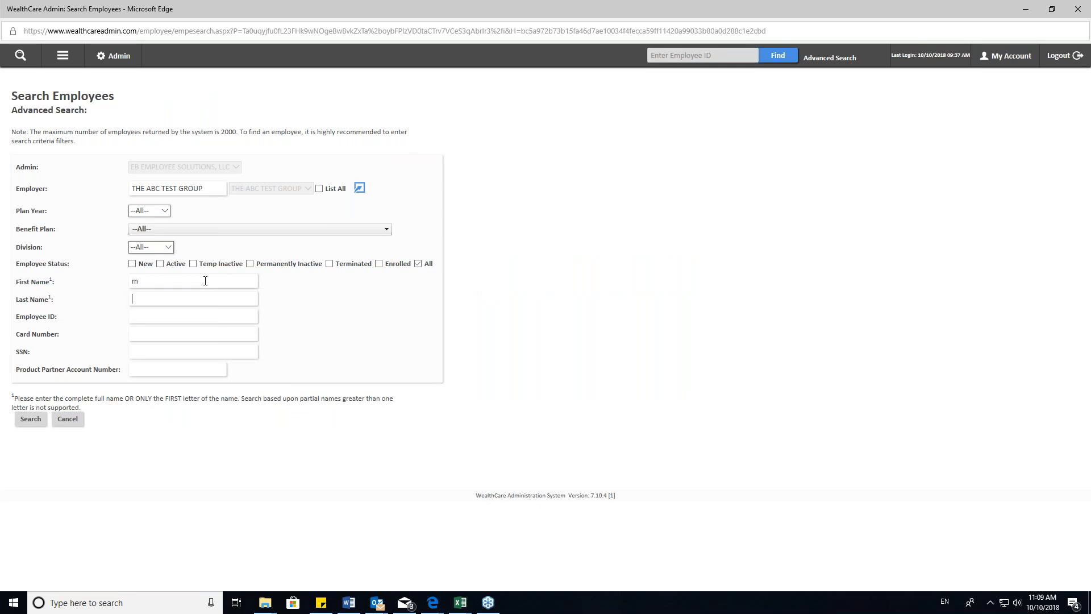
key(Tab)
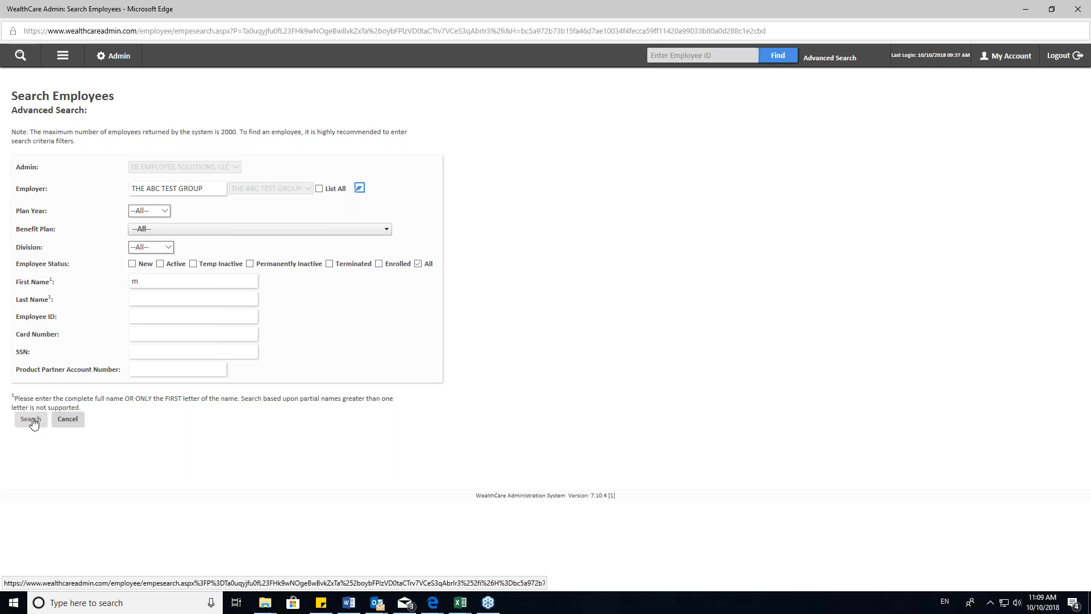
click(31, 419)
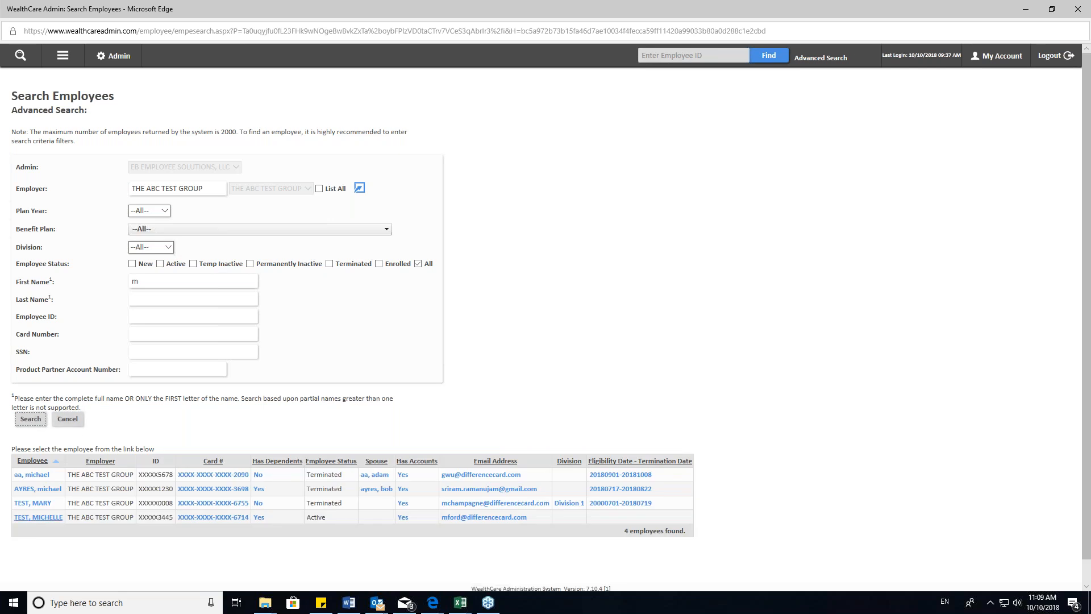
click(42, 518)
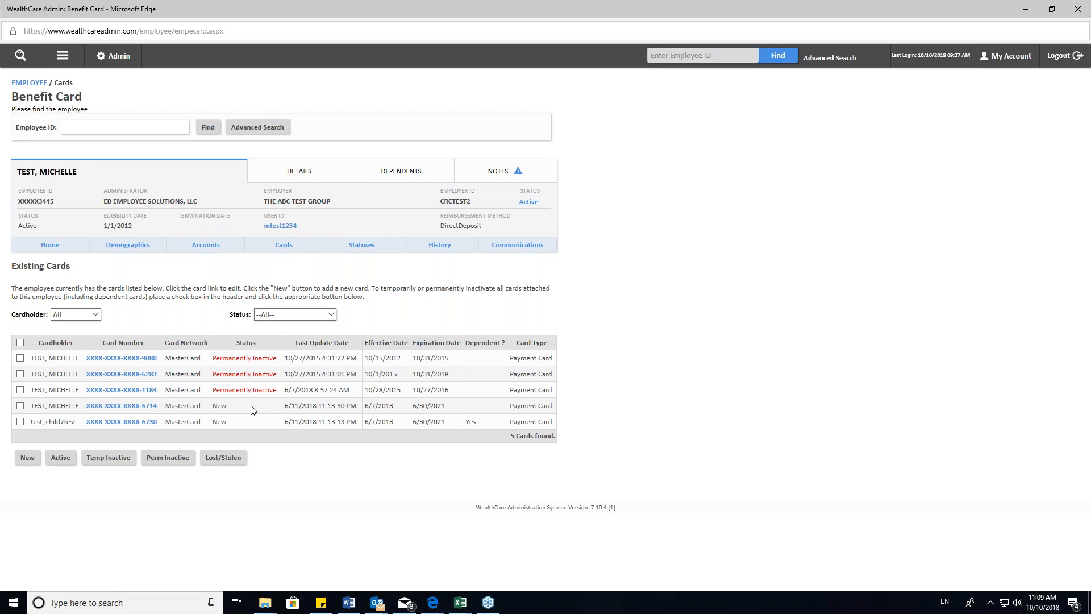
- Set the employee's own New-status benefit card to Temporarily Inactive and save it
click(109, 458)
click(121, 425)
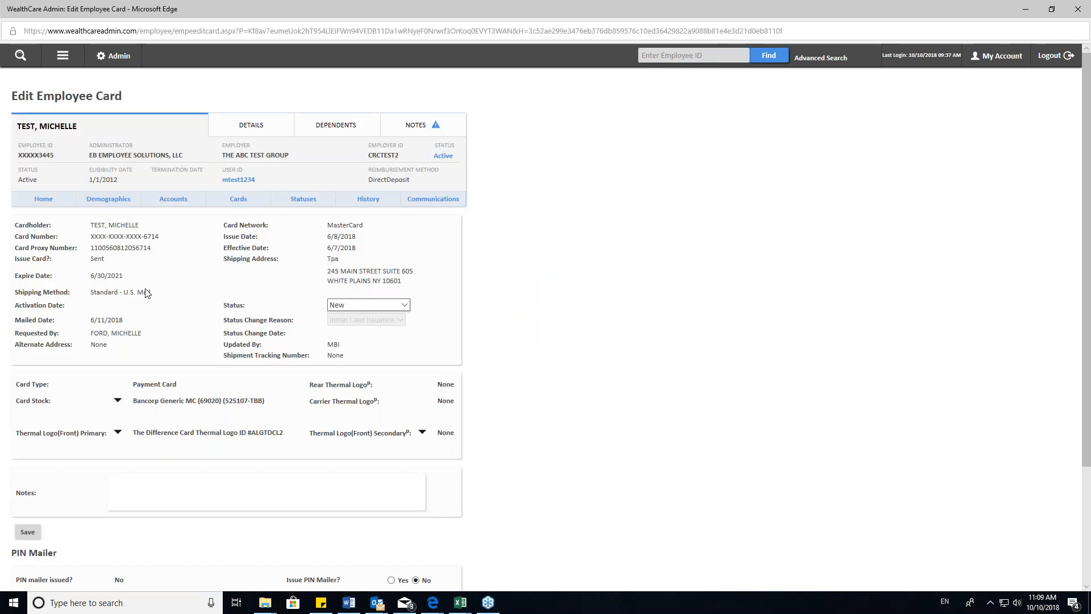
click(392, 305)
click(390, 324)
scroll(62, 469, down, 2)
click(27, 449)
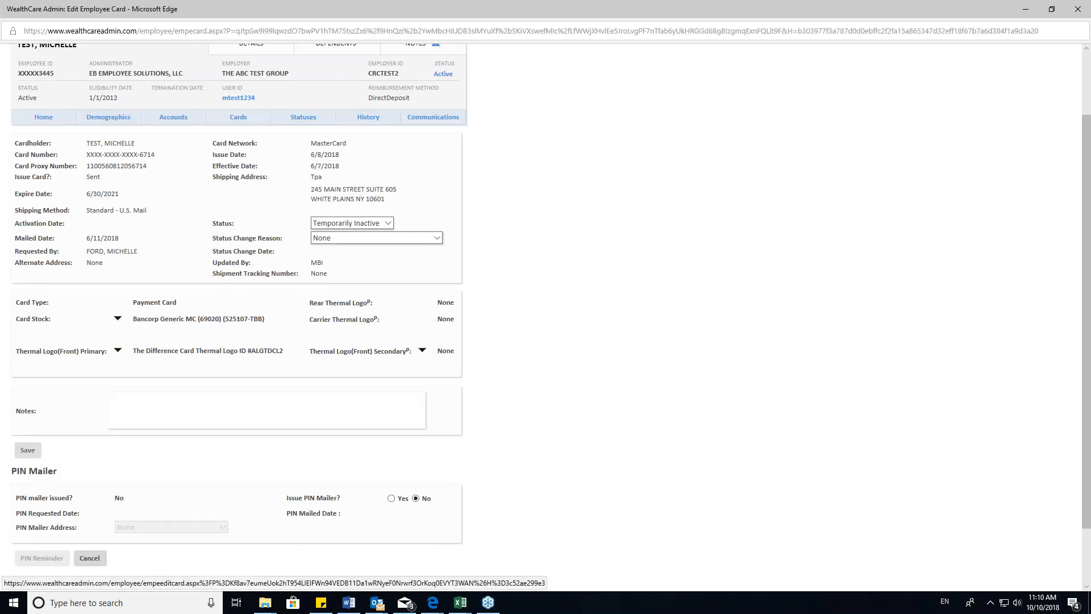
- Set the dependent's benefit card to Temporarily Inactive and save it
click(149, 444)
click(403, 348)
click(356, 367)
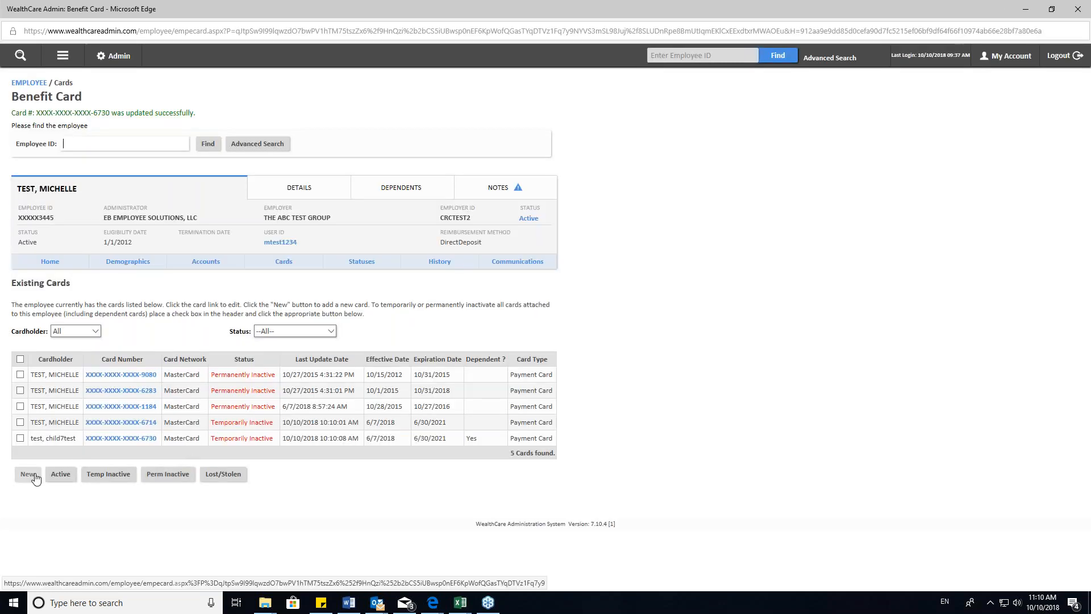
- Create a replacement benefit card for this employee with the issue option Do Not Issue and save it
click(29, 477)
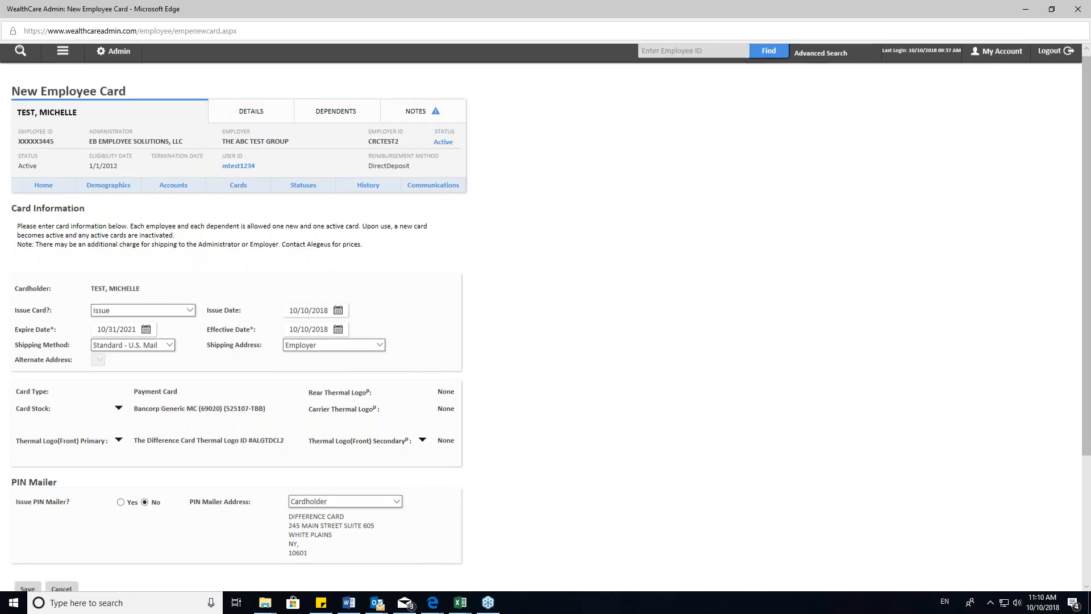
scroll(33, 152, down, 3)
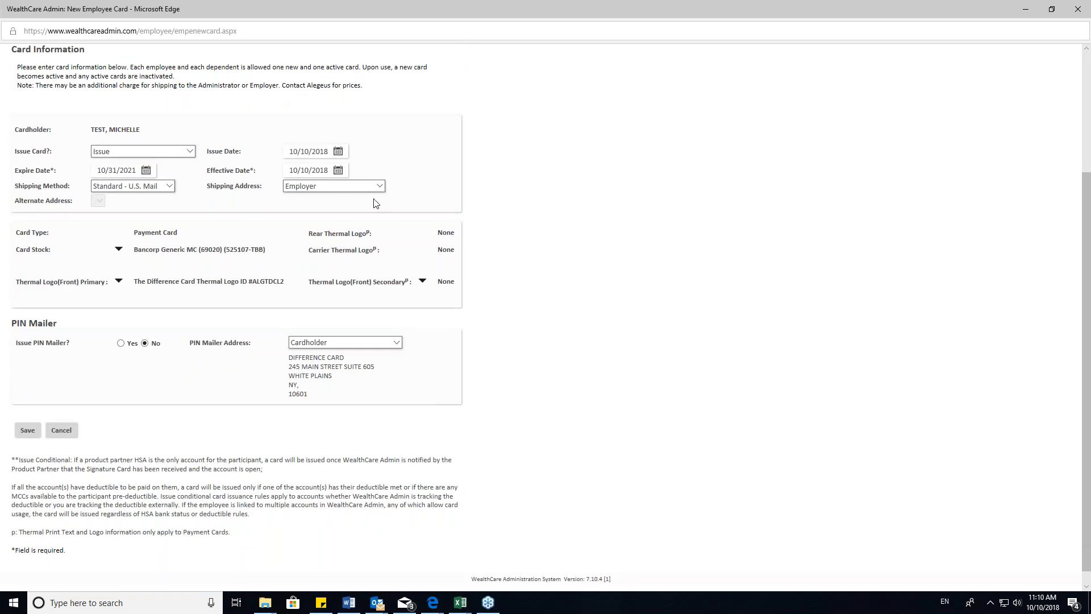
click(155, 152)
click(138, 160)
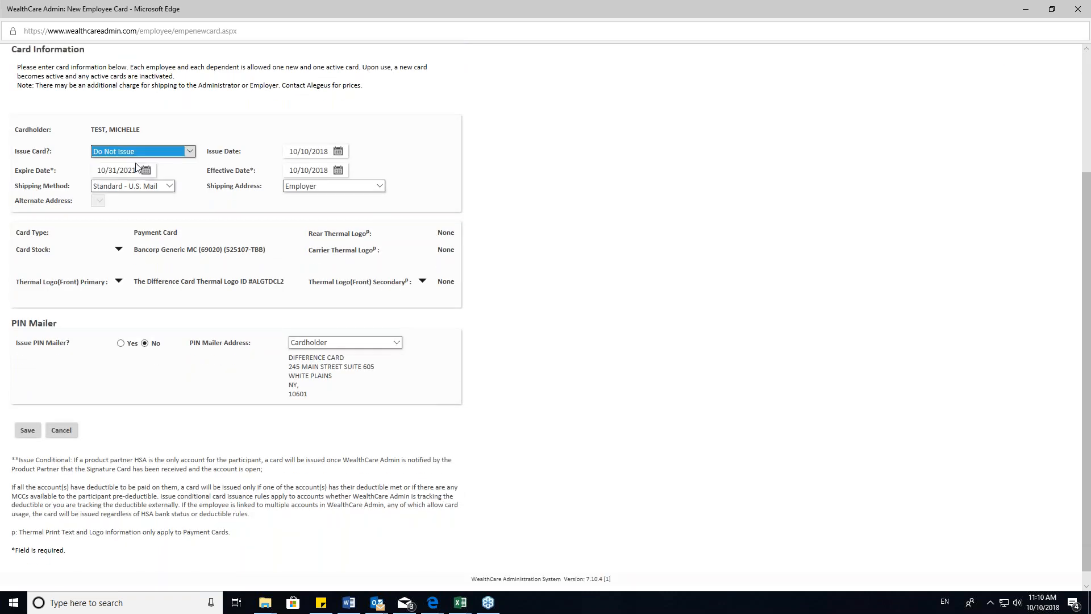
click(27, 416)
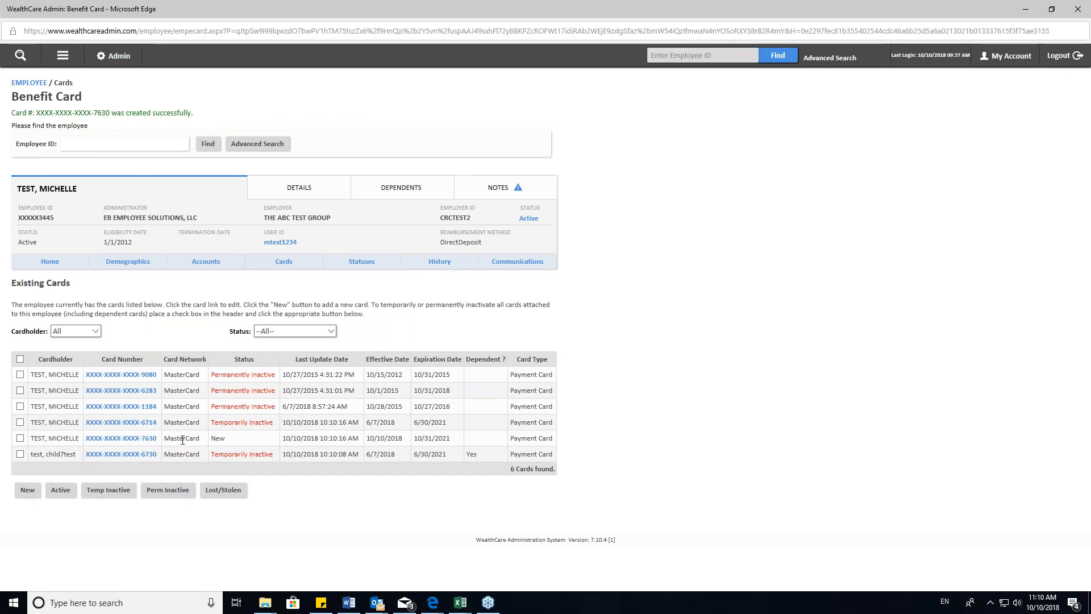
- Open the Manage Statuses page for the current employee
click(63, 57)
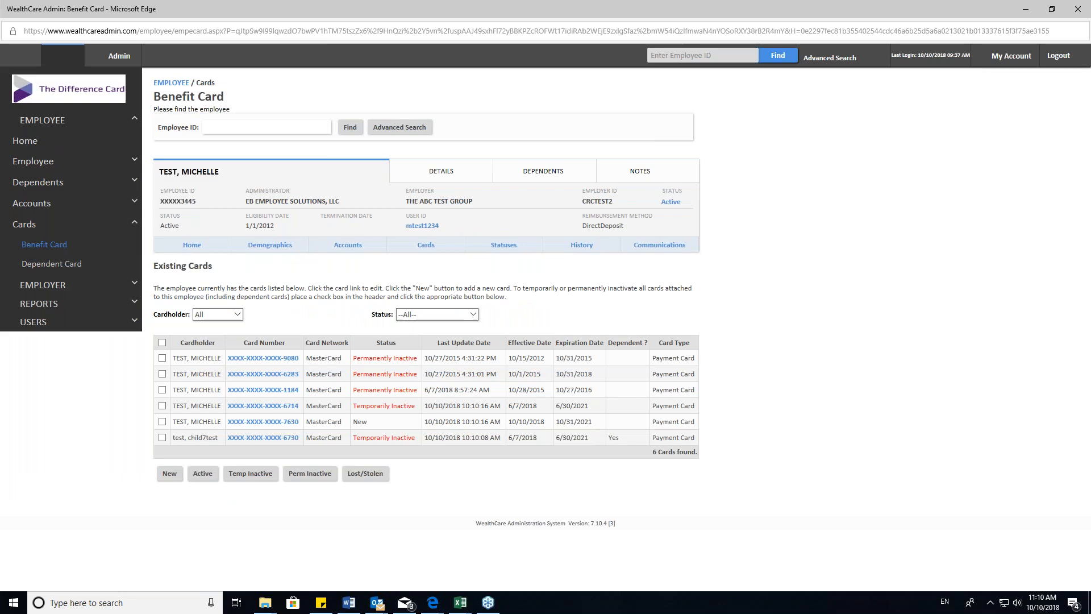
click(133, 225)
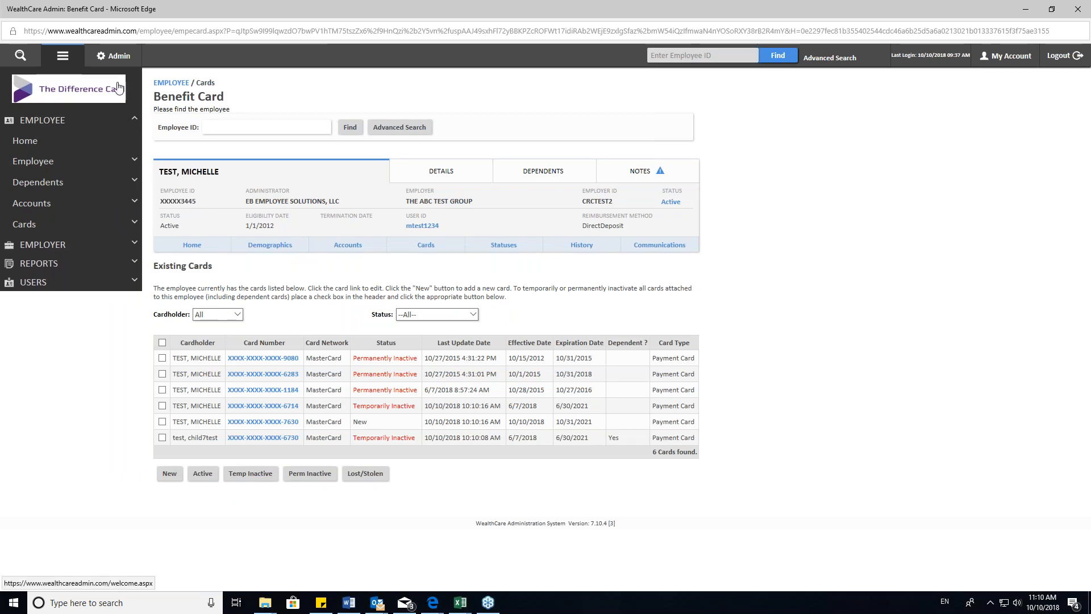
click(63, 59)
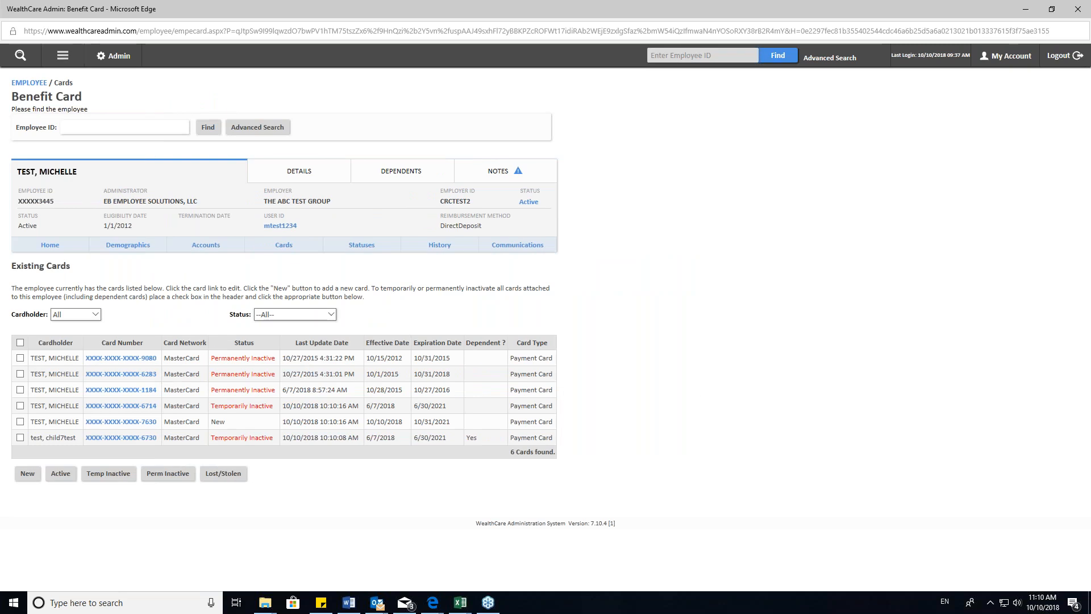
click(62, 55)
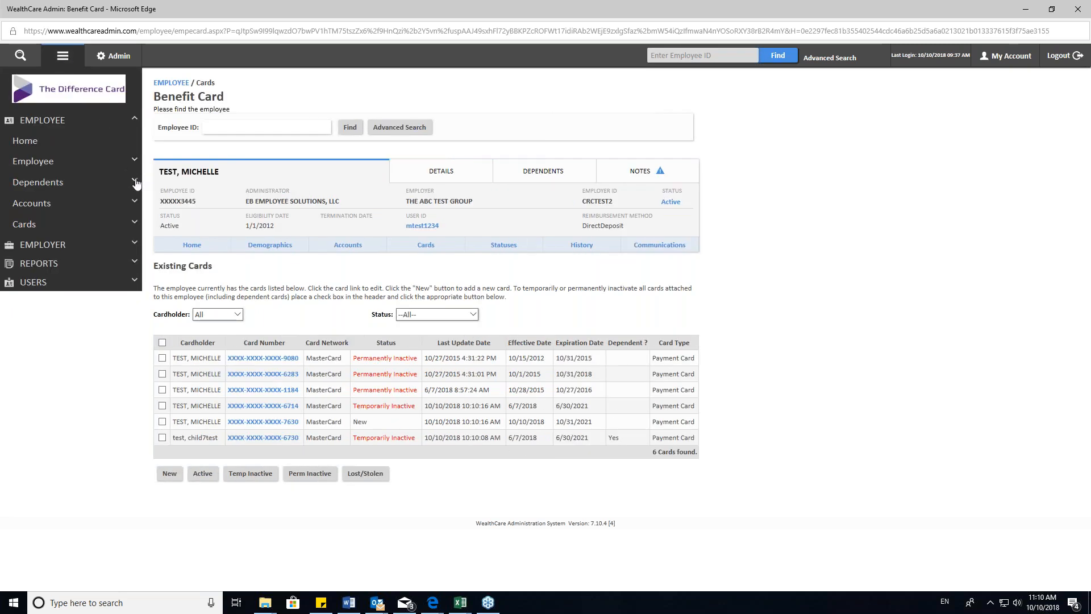
click(135, 201)
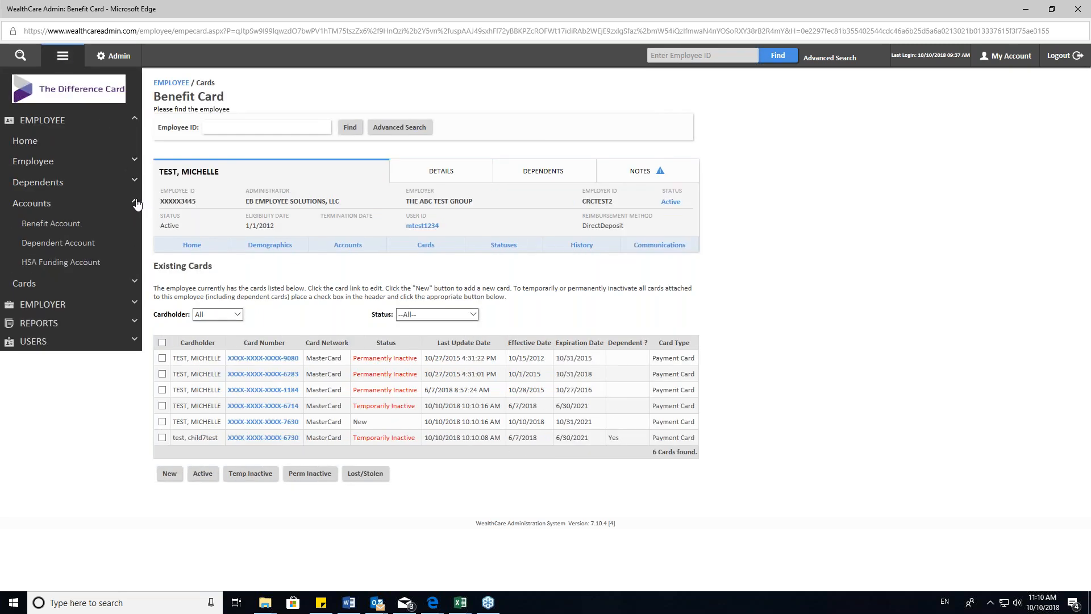
click(135, 162)
click(36, 241)
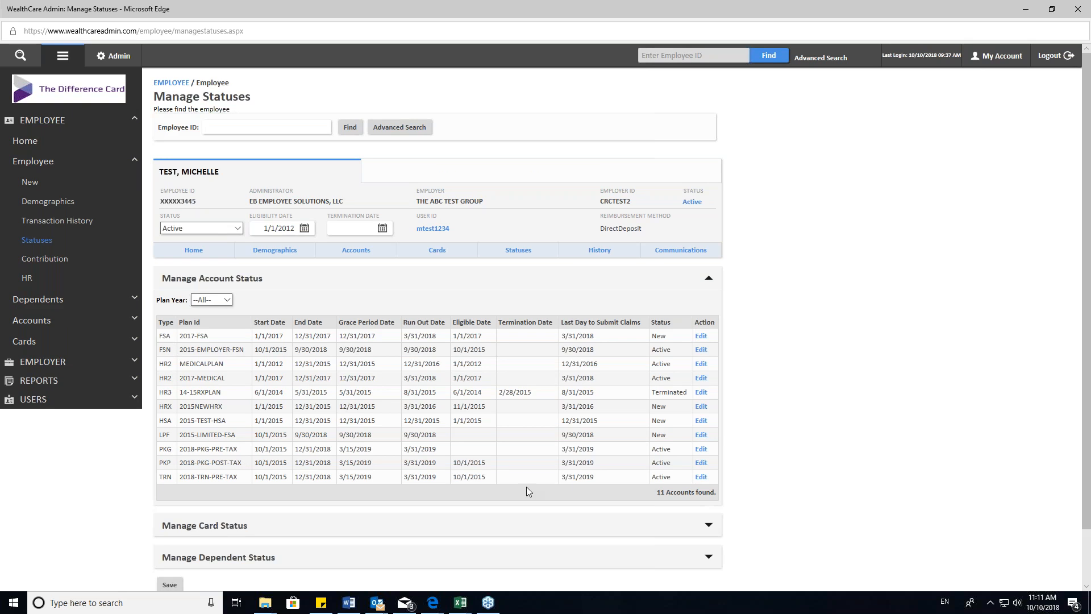
- Search employees by first-name initial g and last-name initial c, and open the newly added employee's record
click(405, 134)
click(203, 286)
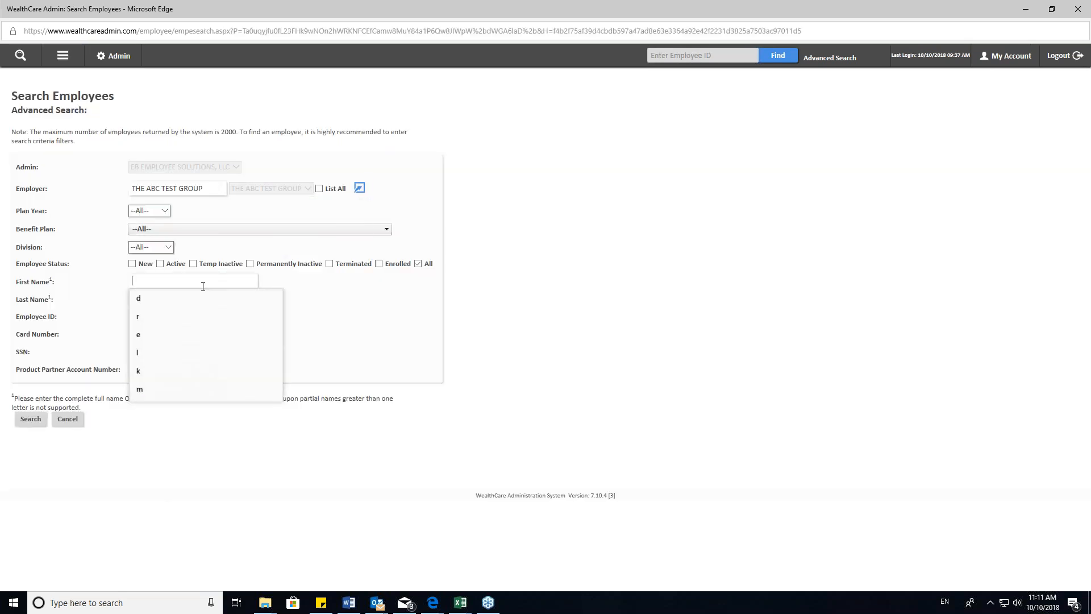
text(g)
key(Tab)
text(c)
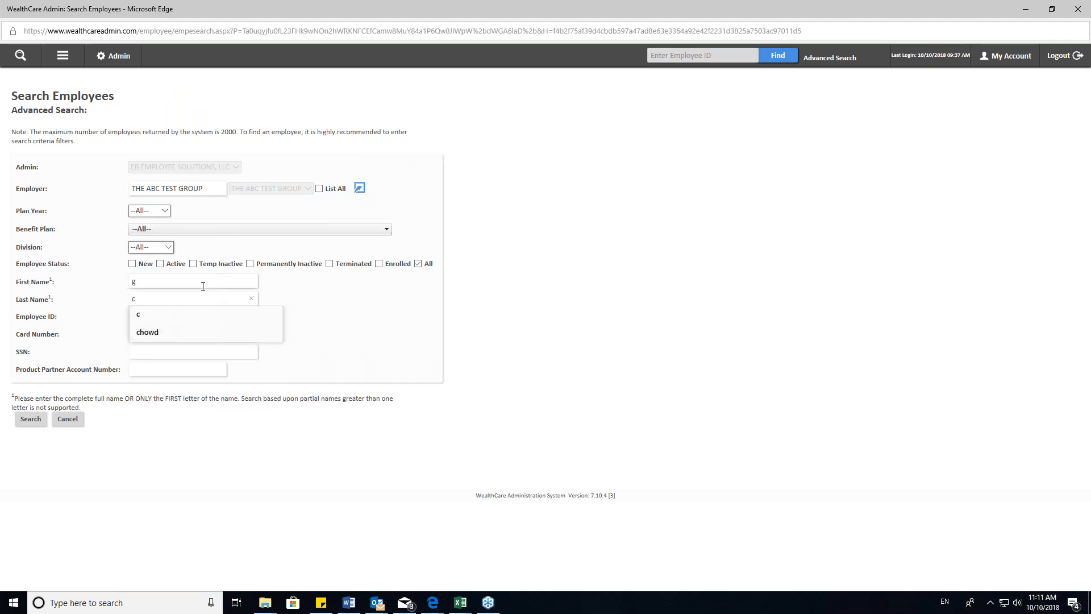
click(190, 278)
click(79, 320)
click(152, 297)
click(30, 420)
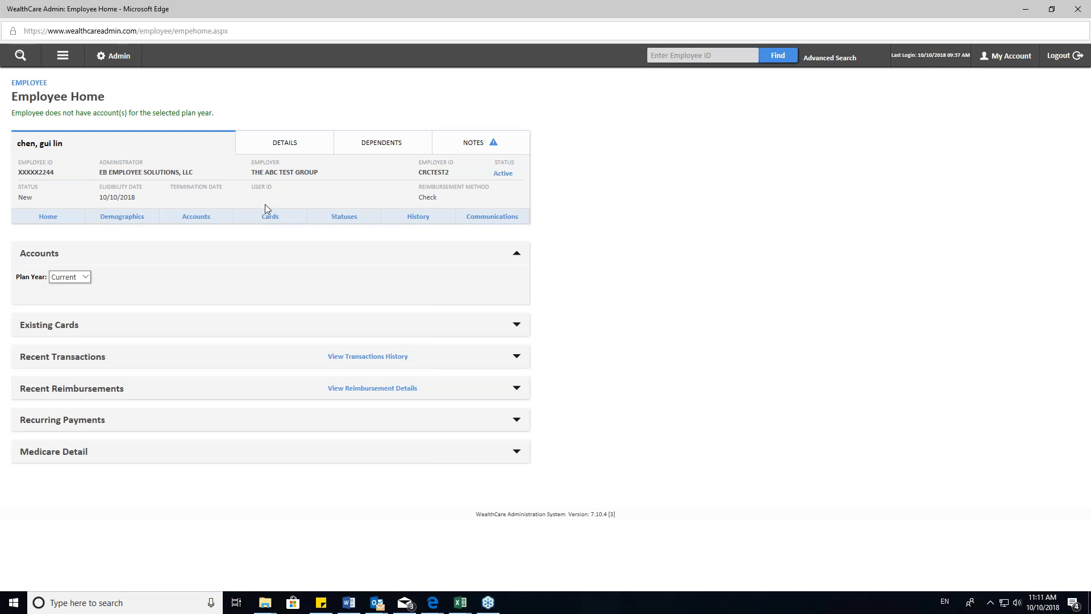
- Open the new employee's statuses and enter 10/10/2018 as the termination date
click(333, 221)
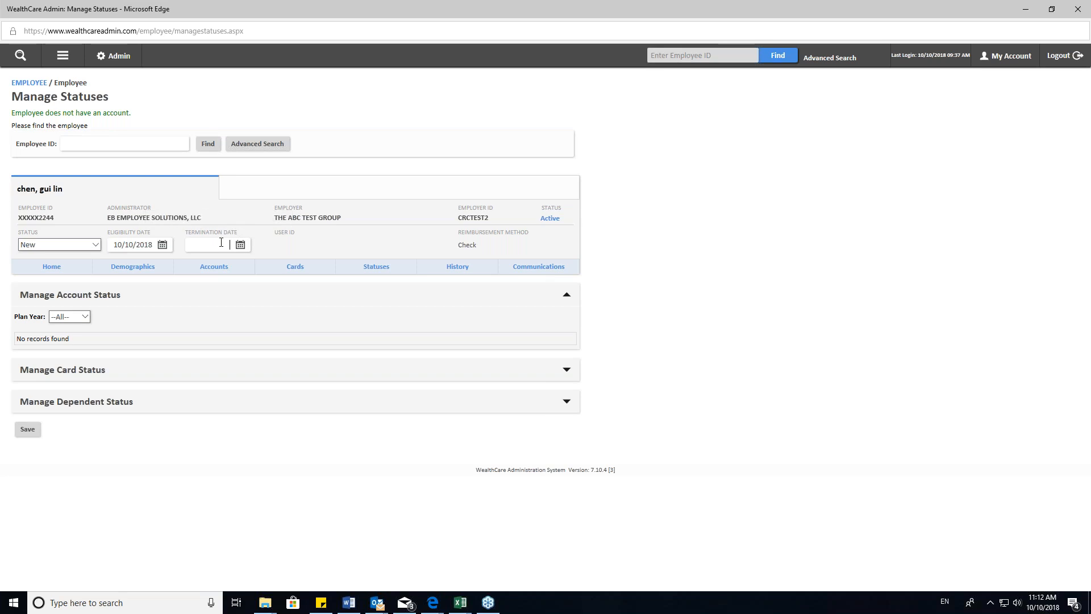
text(10/10/2018)
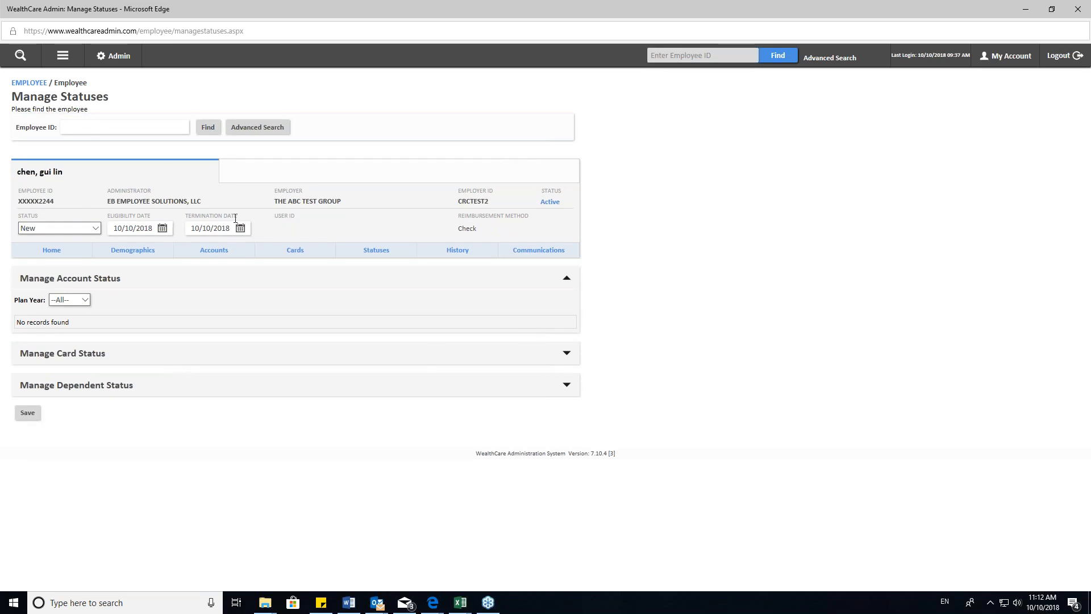
- Set the dependent's termination date to 10/10/2018 and save the status changes
click(565, 385)
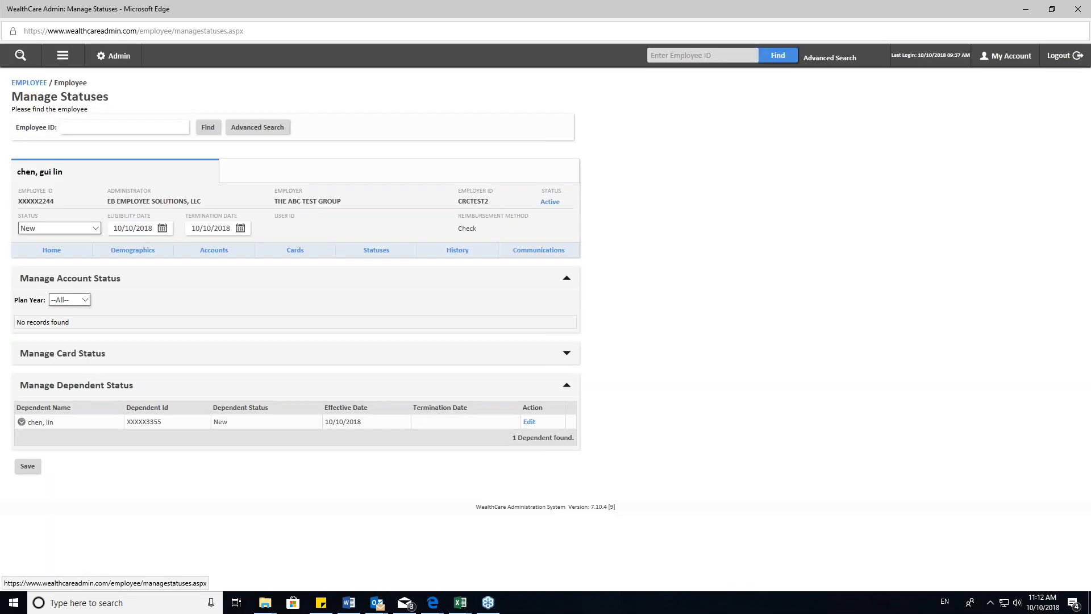
click(523, 425)
click(411, 425)
text(10/10/2018)
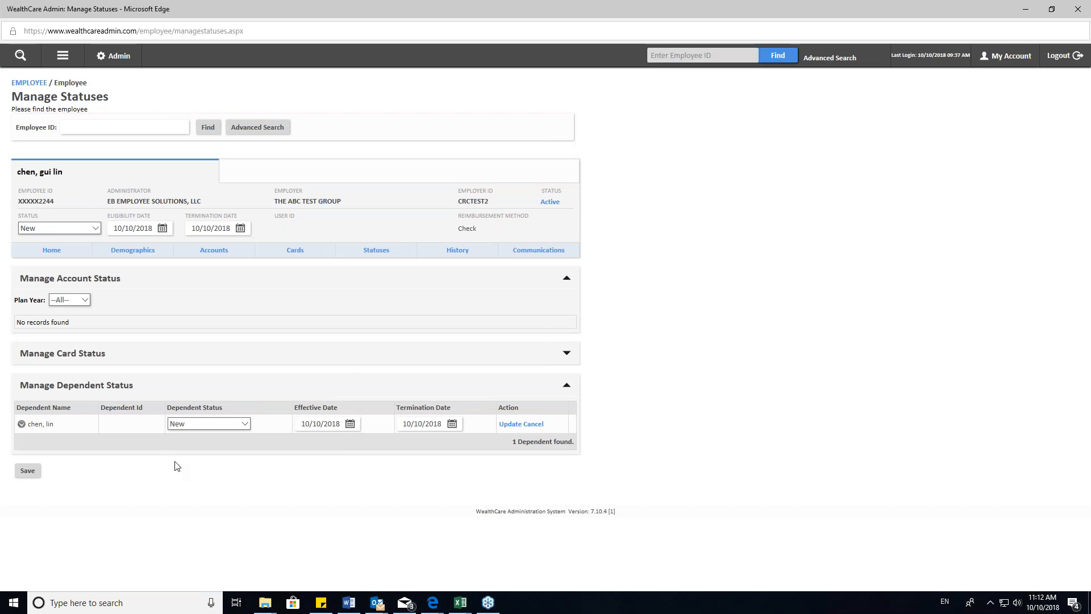
click(27, 470)
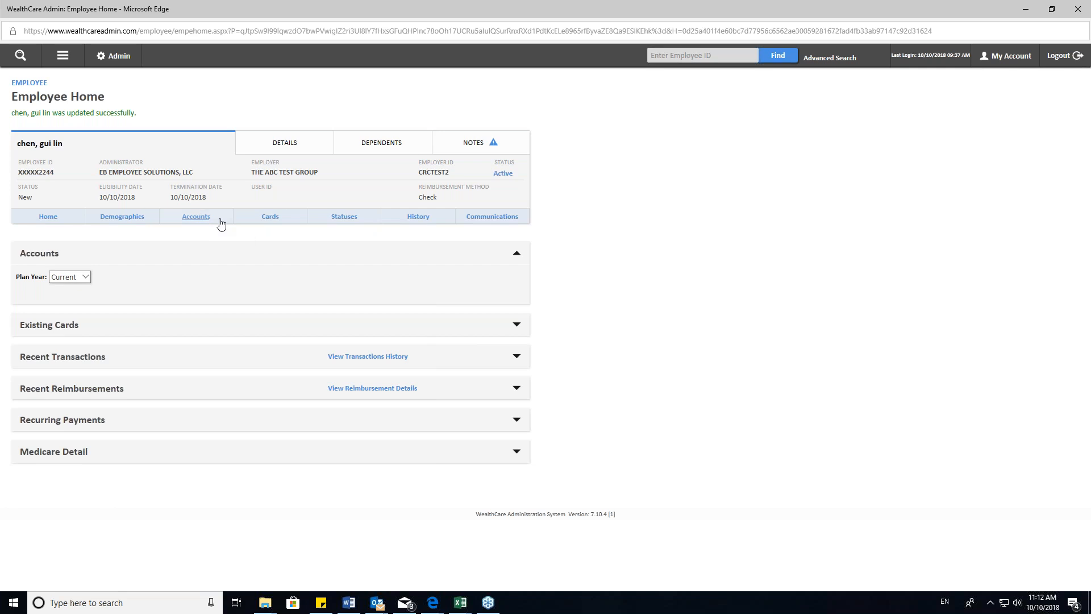
- Check the employee's termination details on the employee home page and reload that page
drag(212, 196, 23, 148)
click(138, 154)
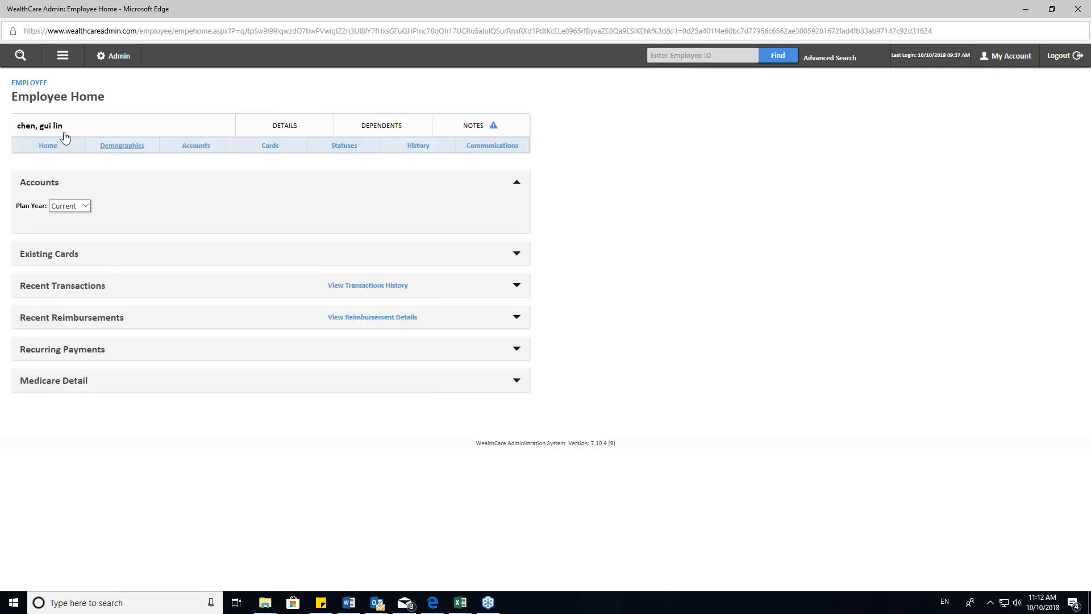
click(47, 145)
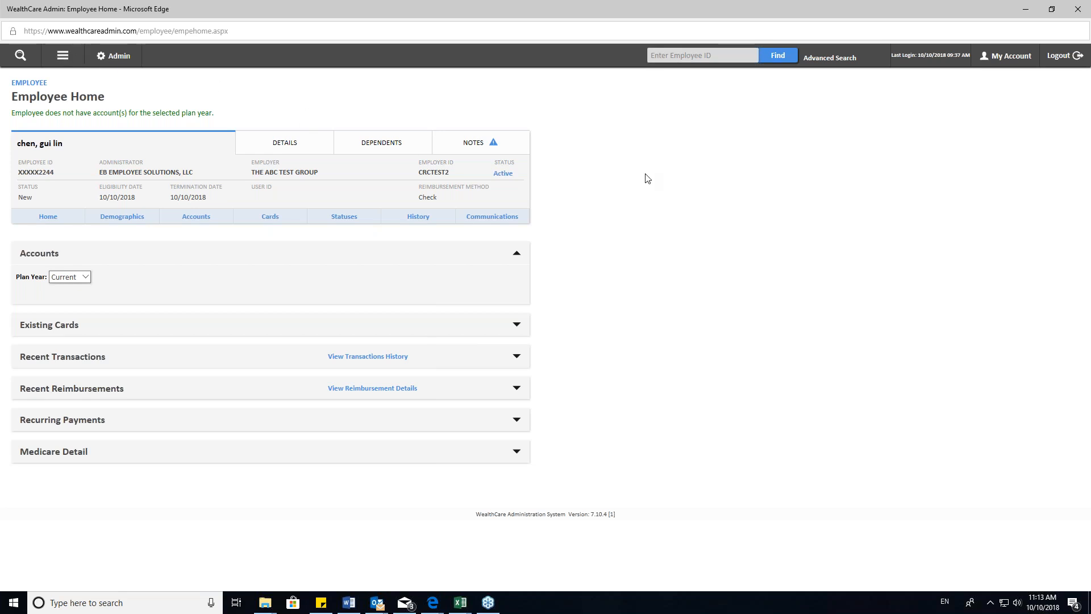
drag(218, 114, 197, 102)
click(197, 102)
- Open the list of enrollee reports available for request
click(63, 55)
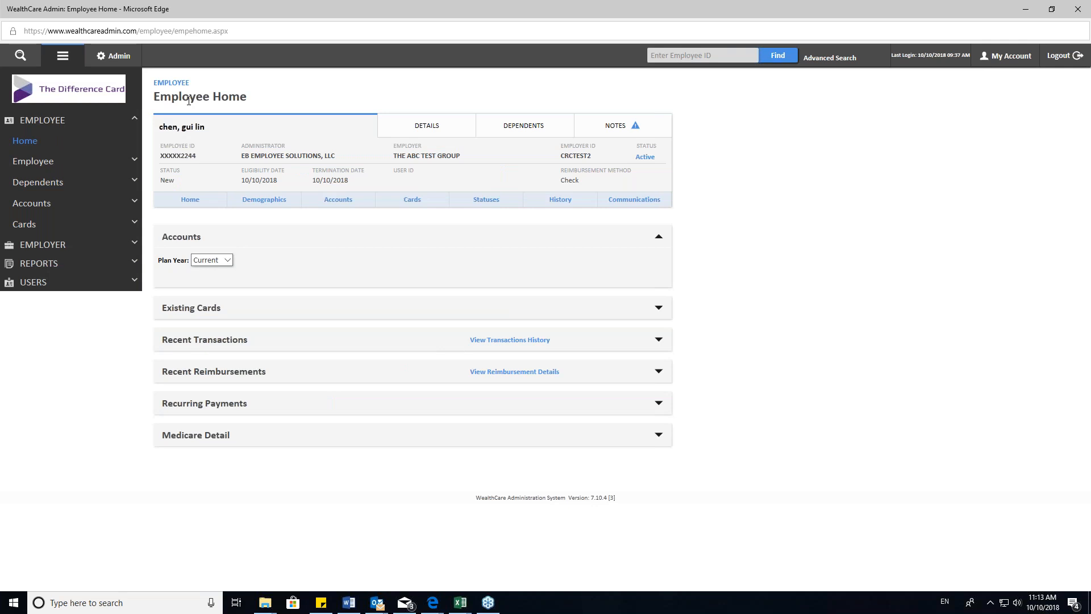
click(63, 57)
click(63, 57)
click(133, 265)
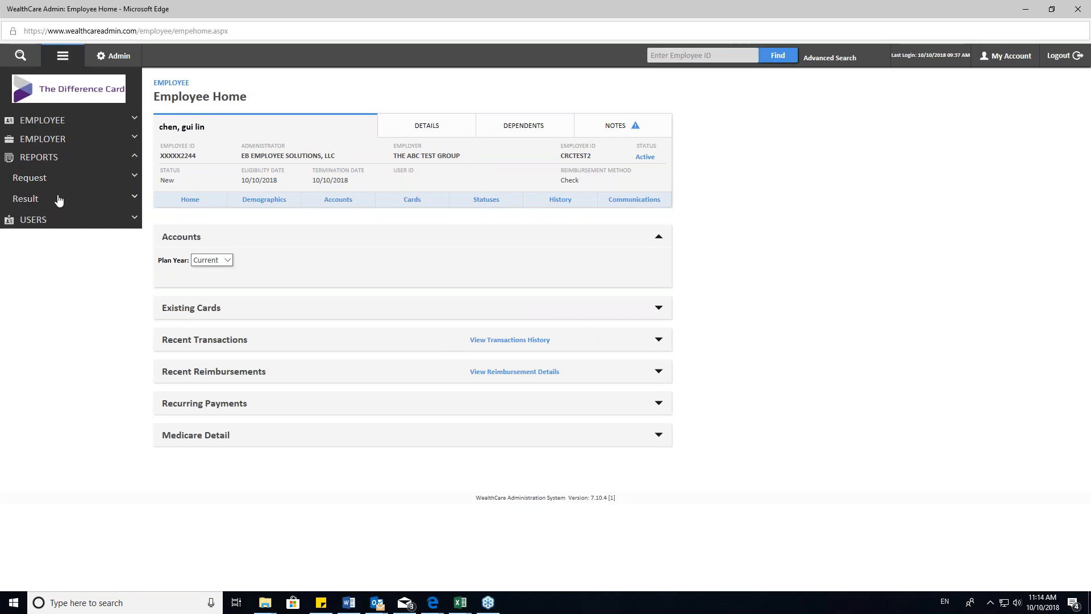
click(43, 179)
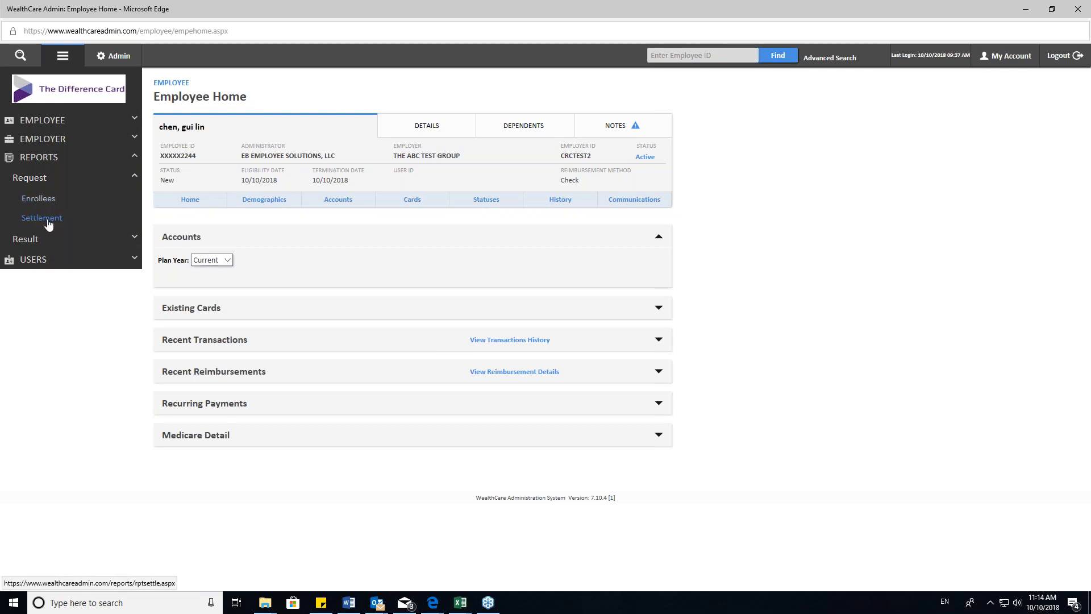
click(45, 204)
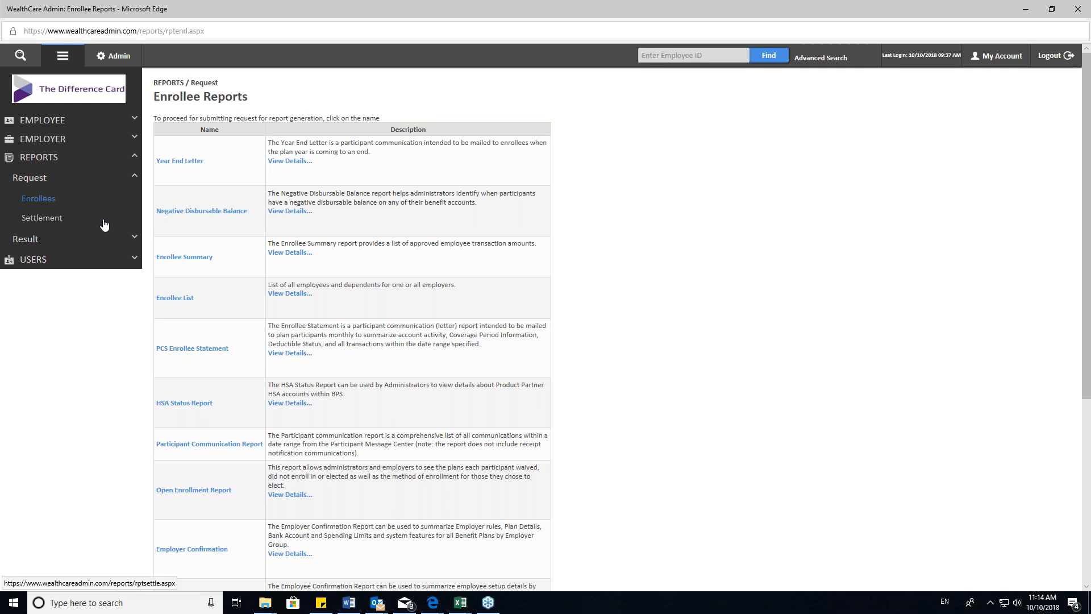
- Find the Enrollee Account Balance report in the list and open its request form
scroll(265, 232, down, 3)
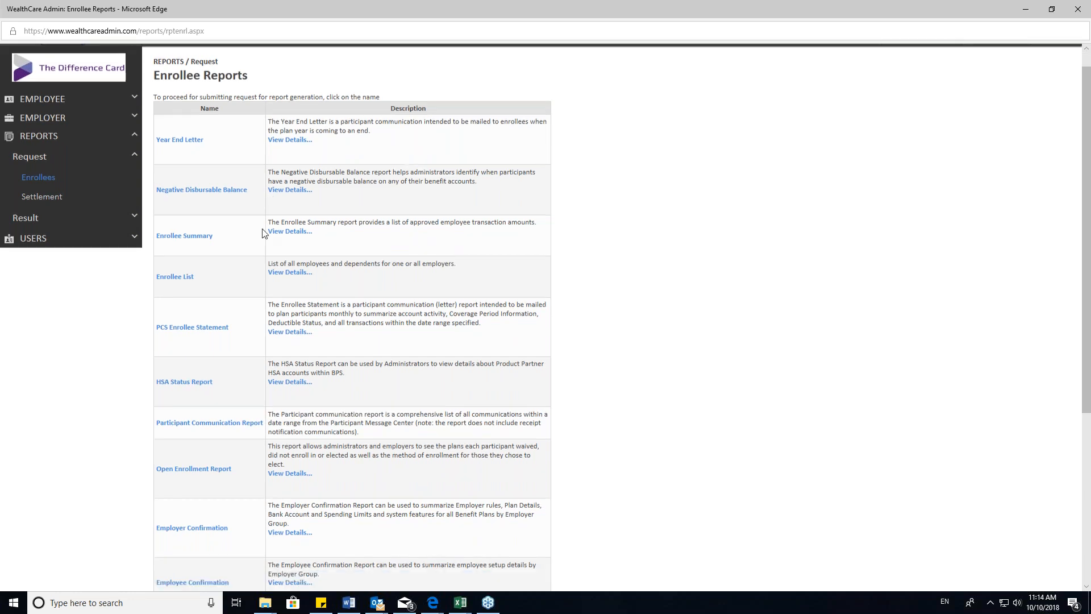
scroll(273, 340, down, 6)
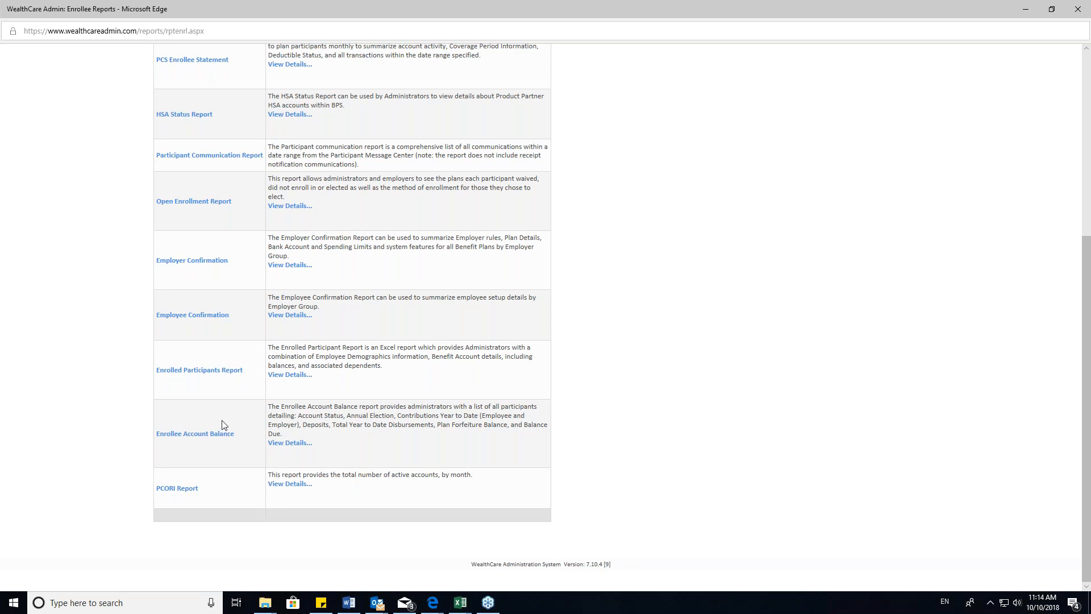
drag(344, 452, 268, 406)
click(341, 441)
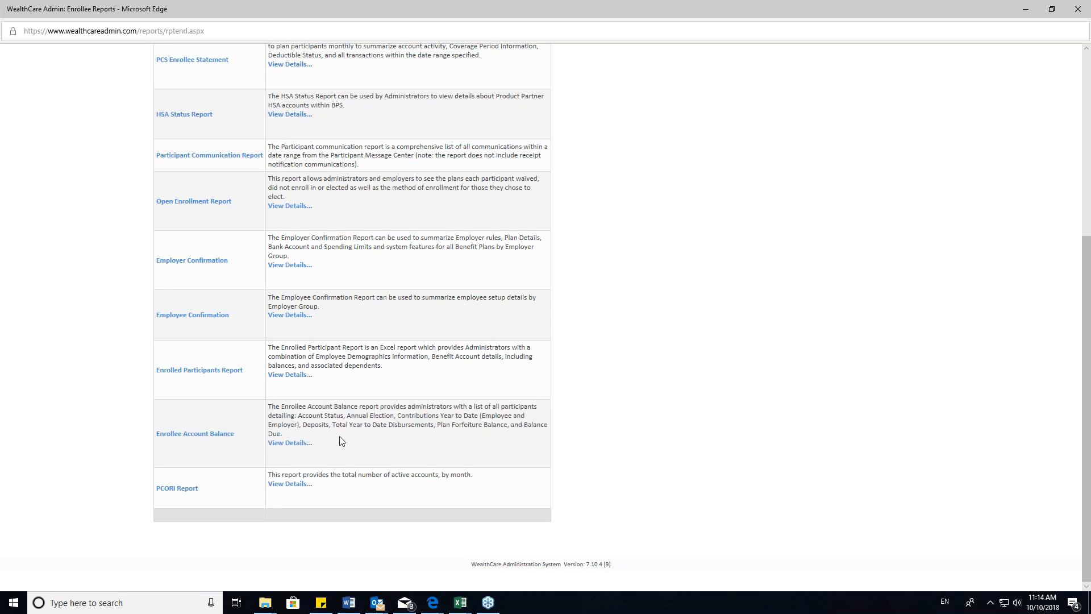
click(200, 434)
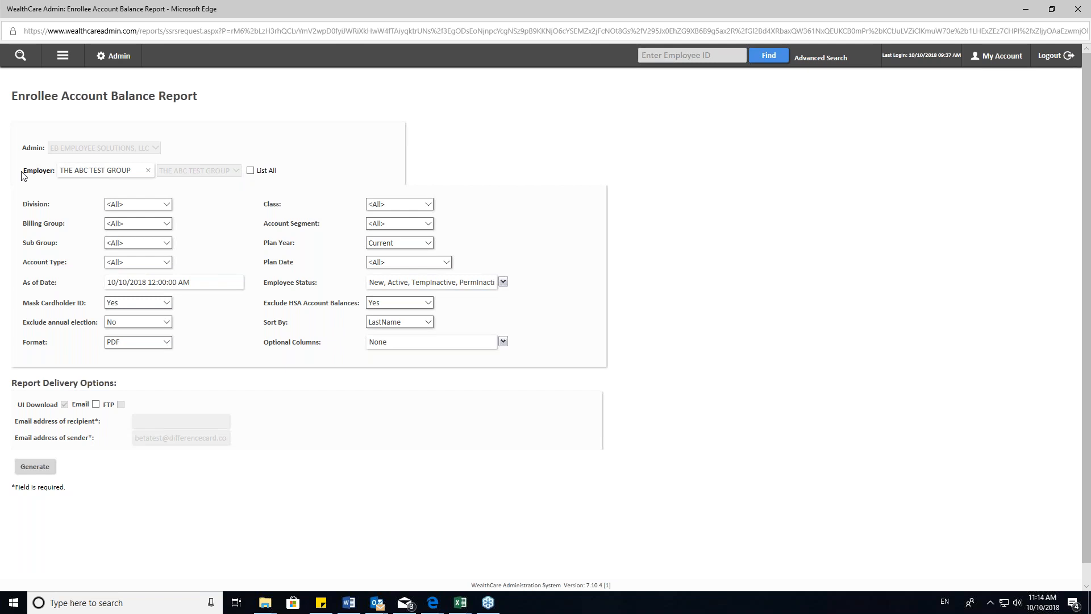
- Examine the Division, Class and Account Type filter choices for the account balance report
click(150, 208)
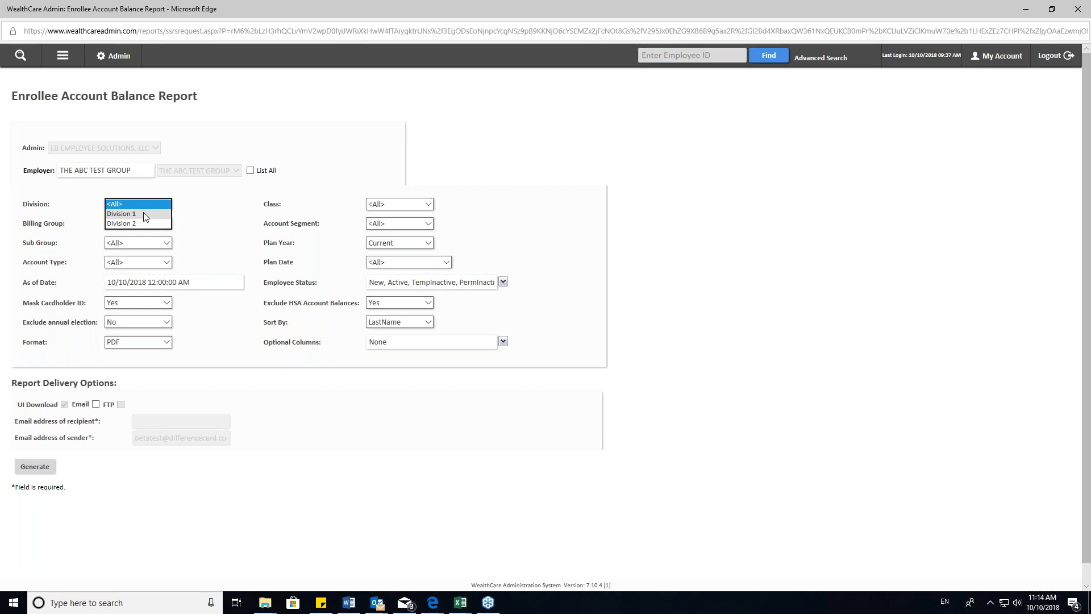
click(215, 207)
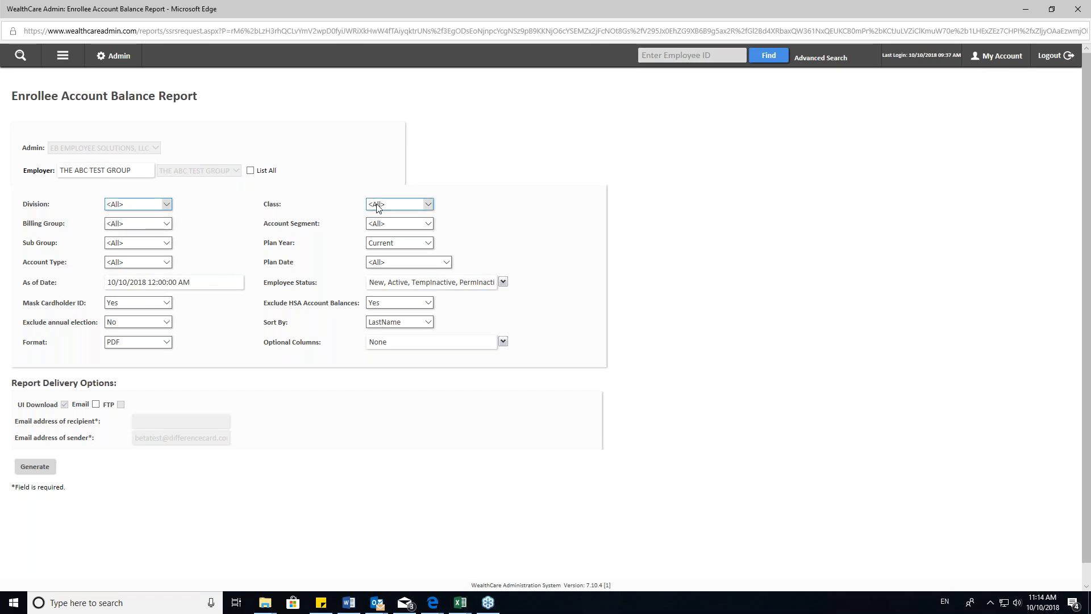
click(394, 204)
drag(263, 224, 325, 224)
click(199, 264)
click(167, 262)
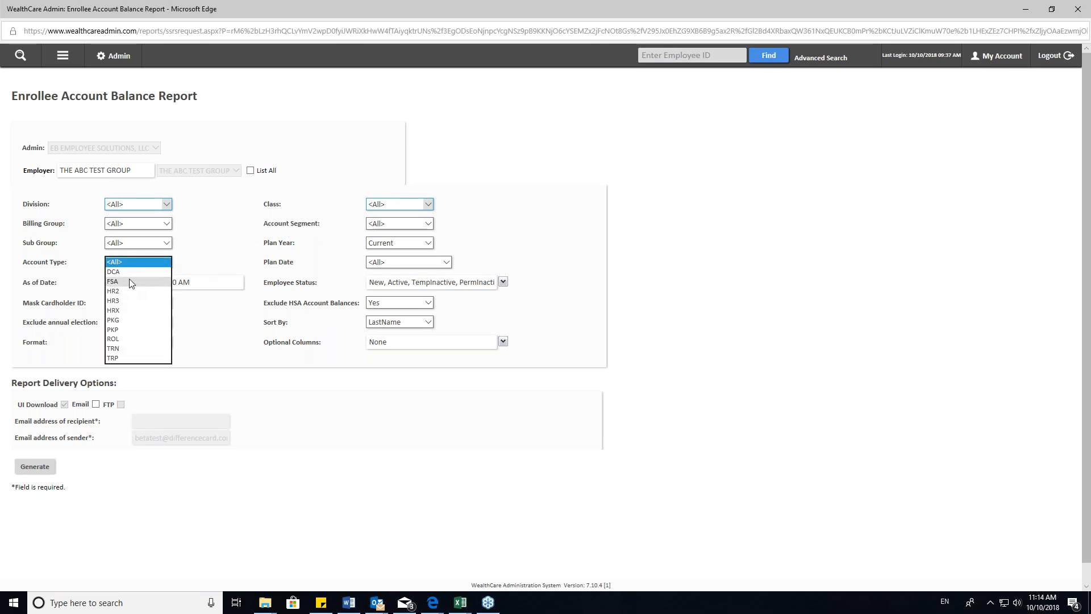
click(220, 251)
click(168, 262)
click(230, 248)
click(159, 263)
click(213, 260)
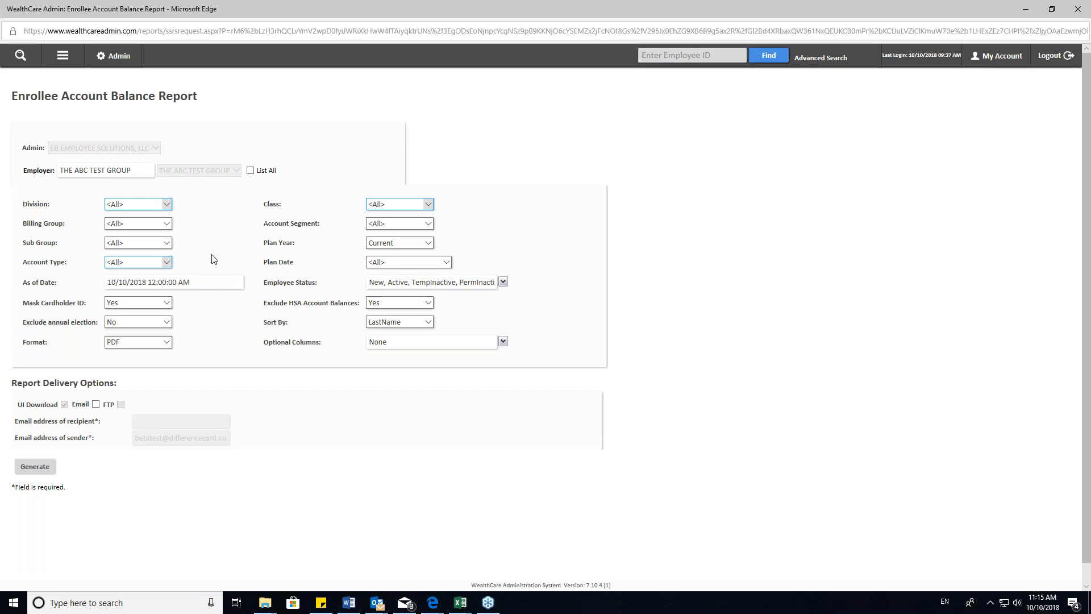
- Examine the available Plan Year and Plan Date choices without changing the report request
click(404, 246)
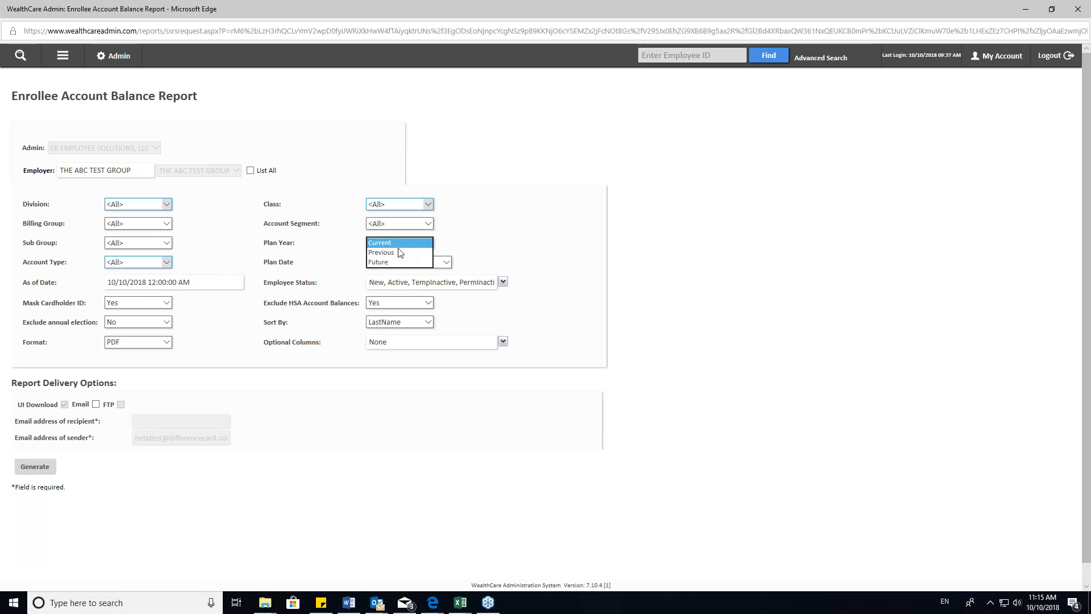
click(492, 245)
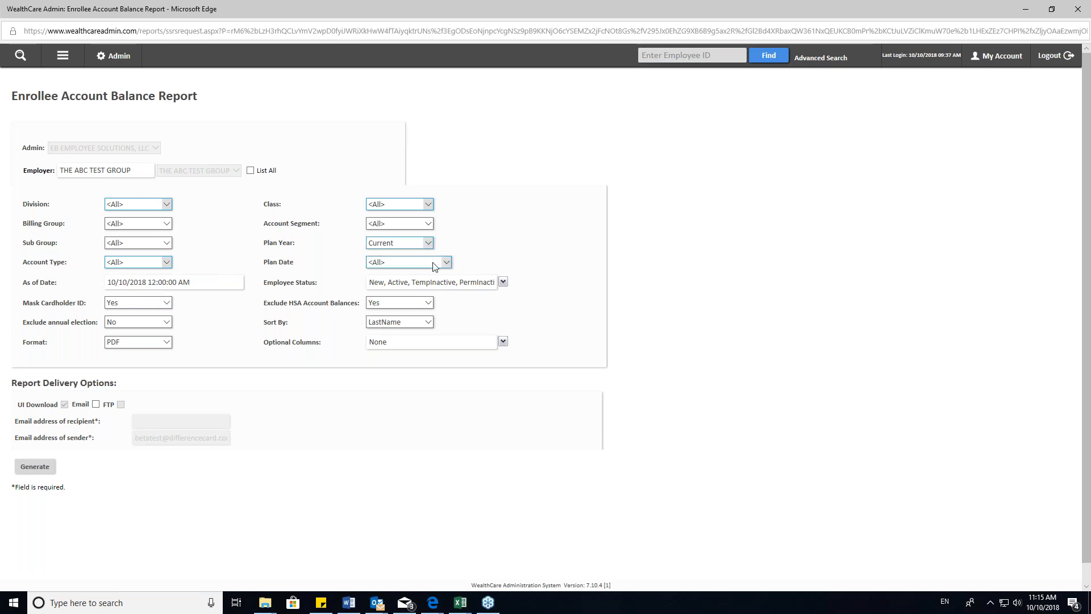
click(447, 262)
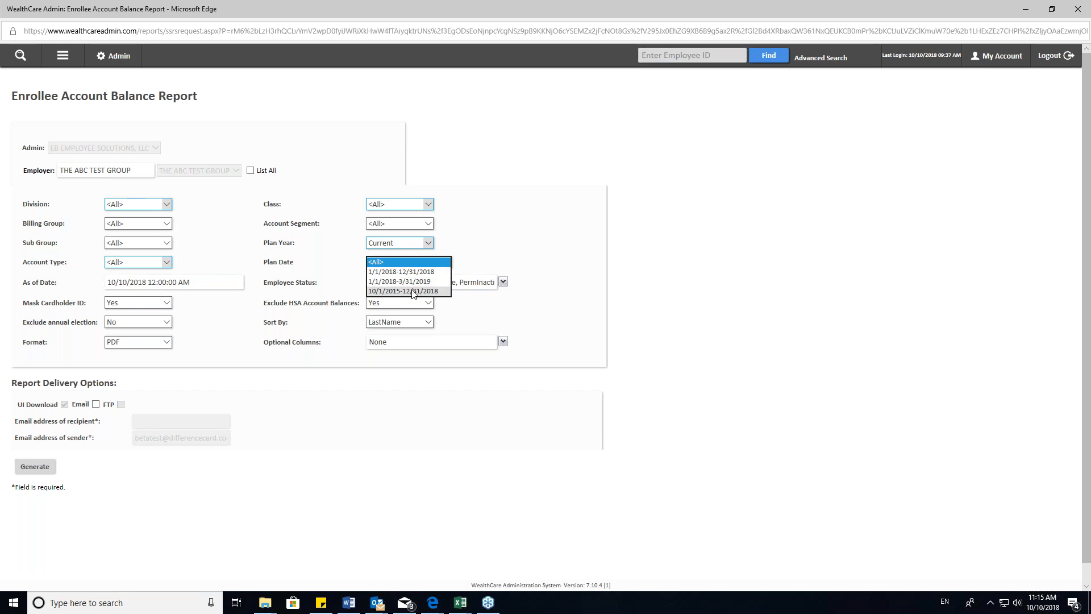
click(480, 255)
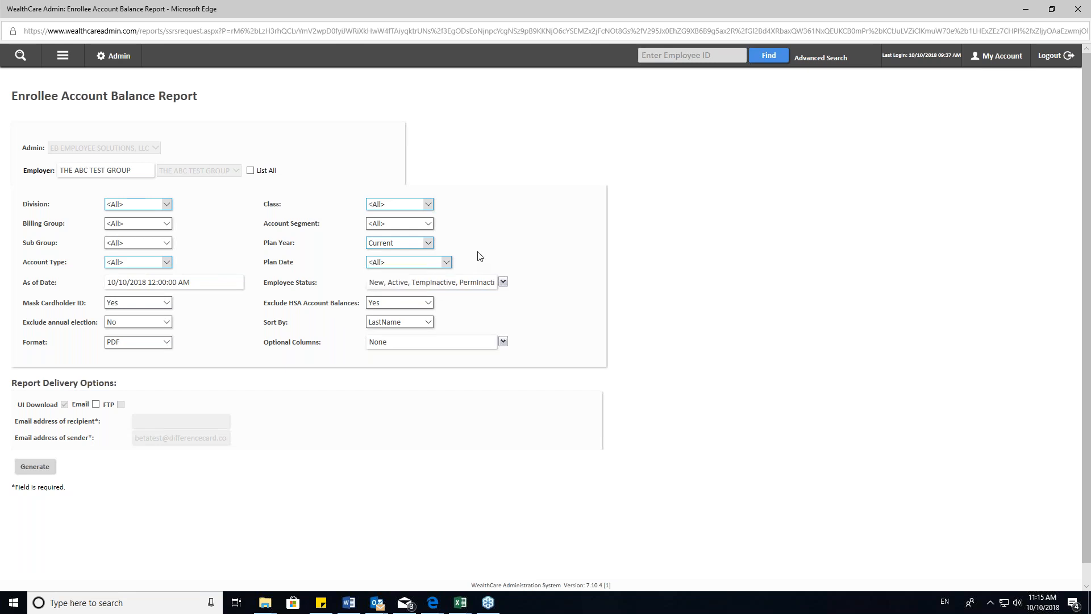
- Try limiting the report's employee statuses to New and Active, and reselect all statuses
click(503, 282)
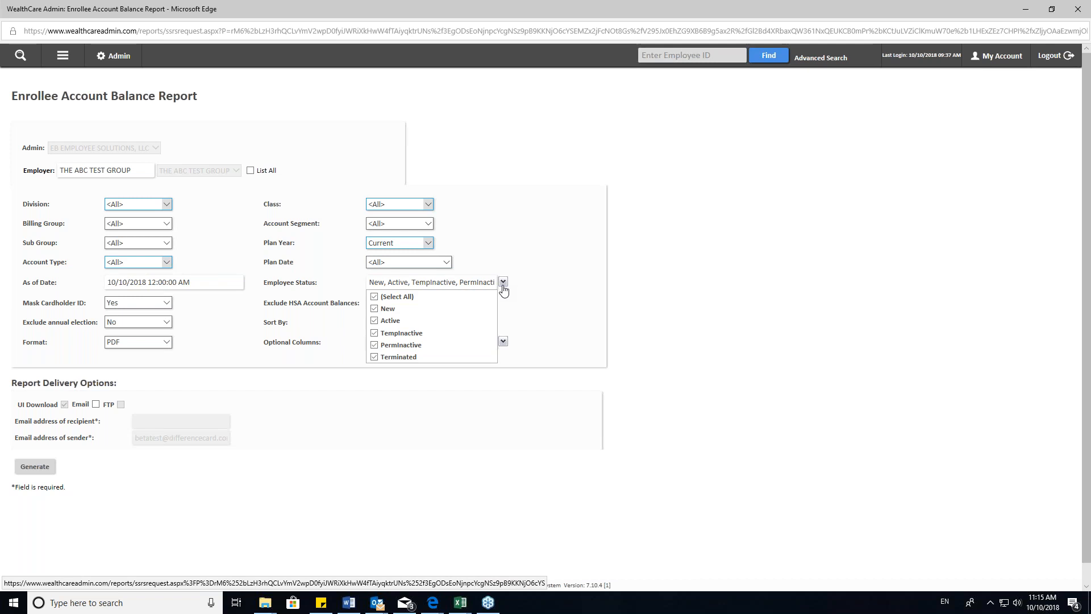
click(374, 297)
click(374, 309)
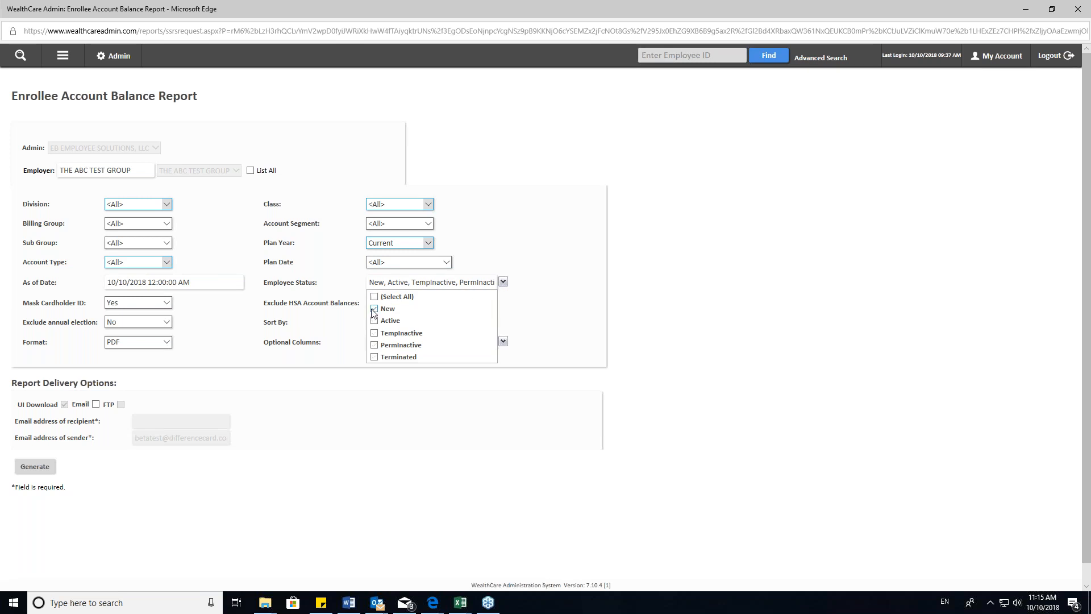
click(374, 321)
click(373, 320)
click(372, 308)
click(374, 296)
click(584, 298)
- Examine the Exclude HSA Account Balances, Sort By and Exclude annual election choices for the report
click(396, 303)
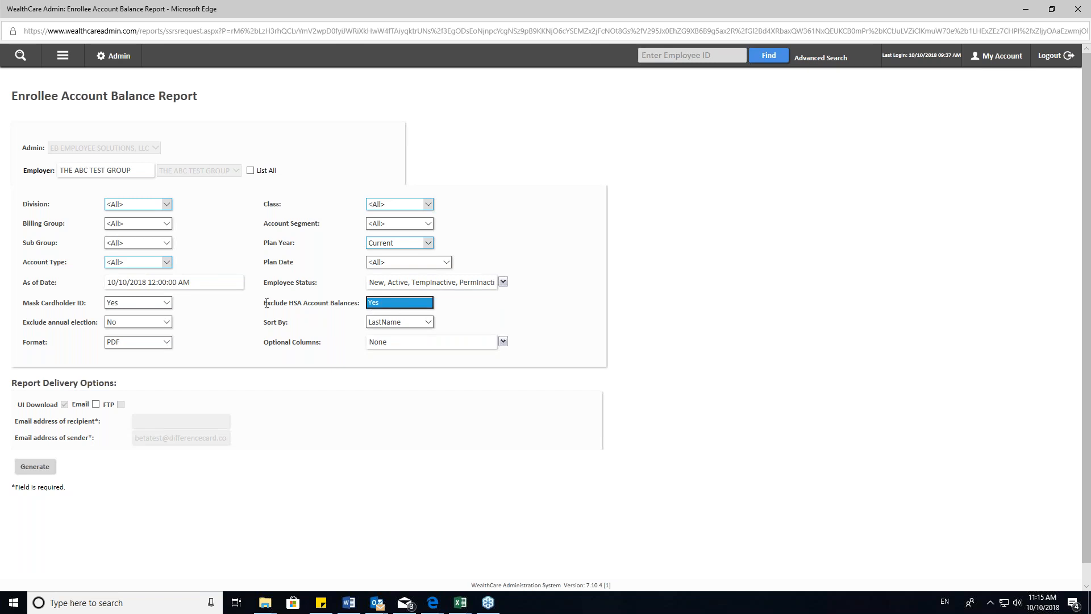
drag(269, 303, 388, 305)
click(450, 304)
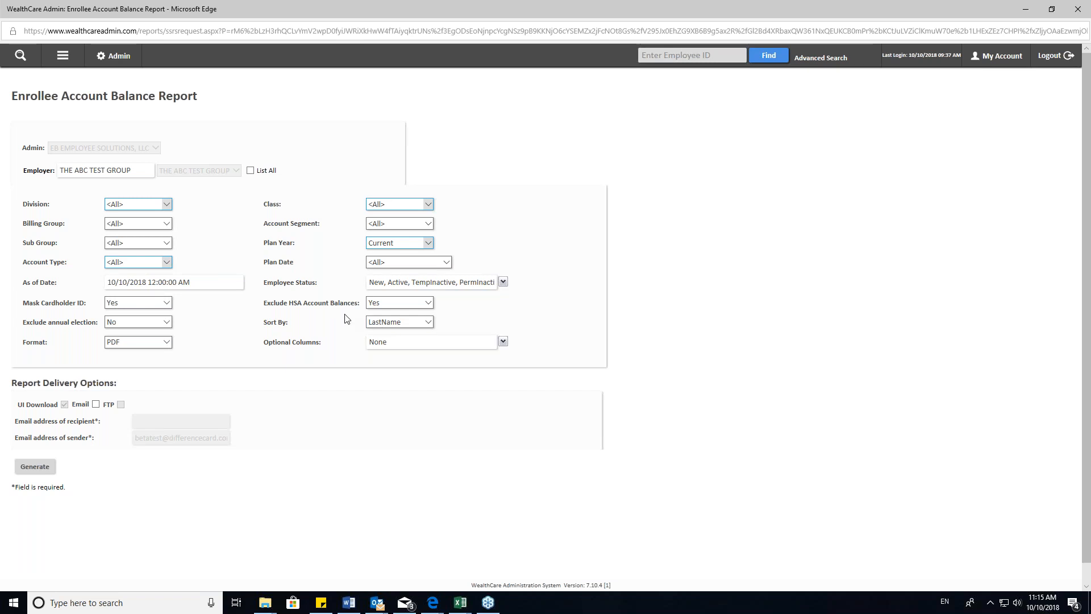
click(412, 326)
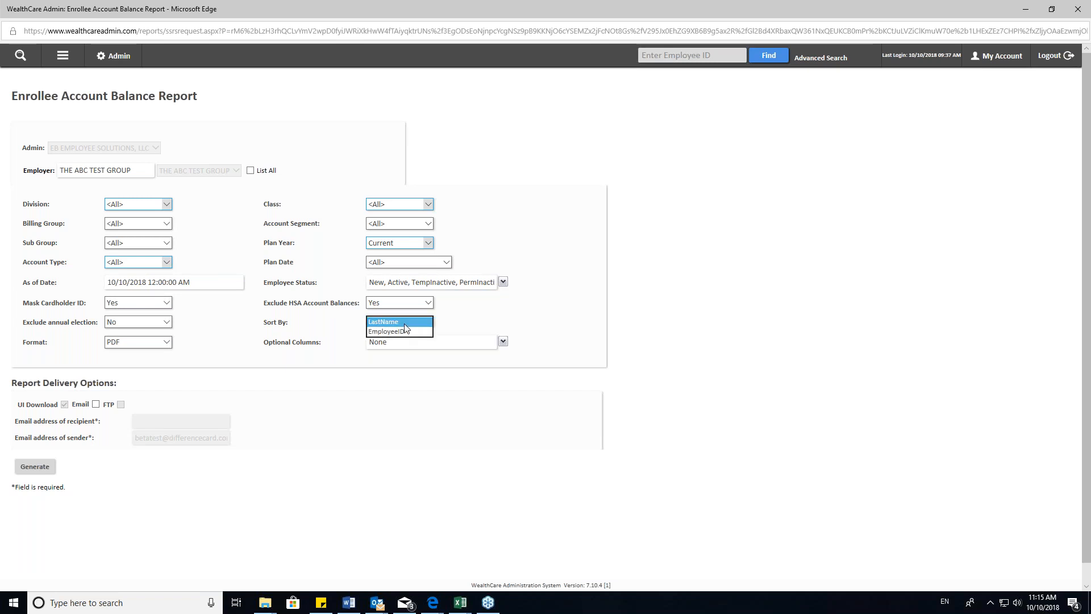
click(480, 322)
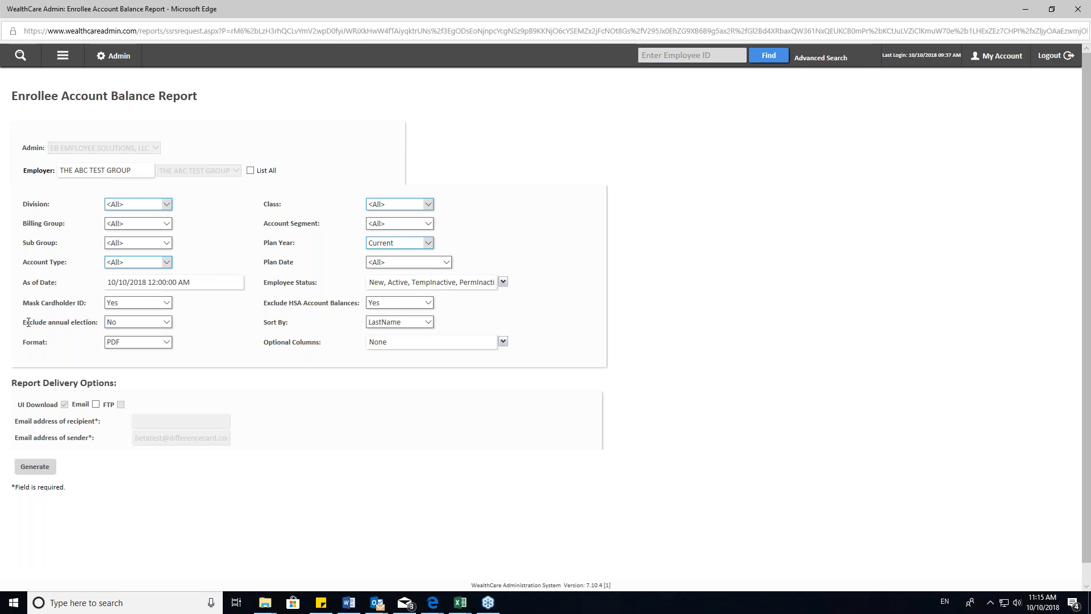
click(121, 321)
click(206, 322)
click(209, 321)
- Set the Enrollee Account Balance report's format to Excel 2003 (xls) and generate it
click(144, 346)
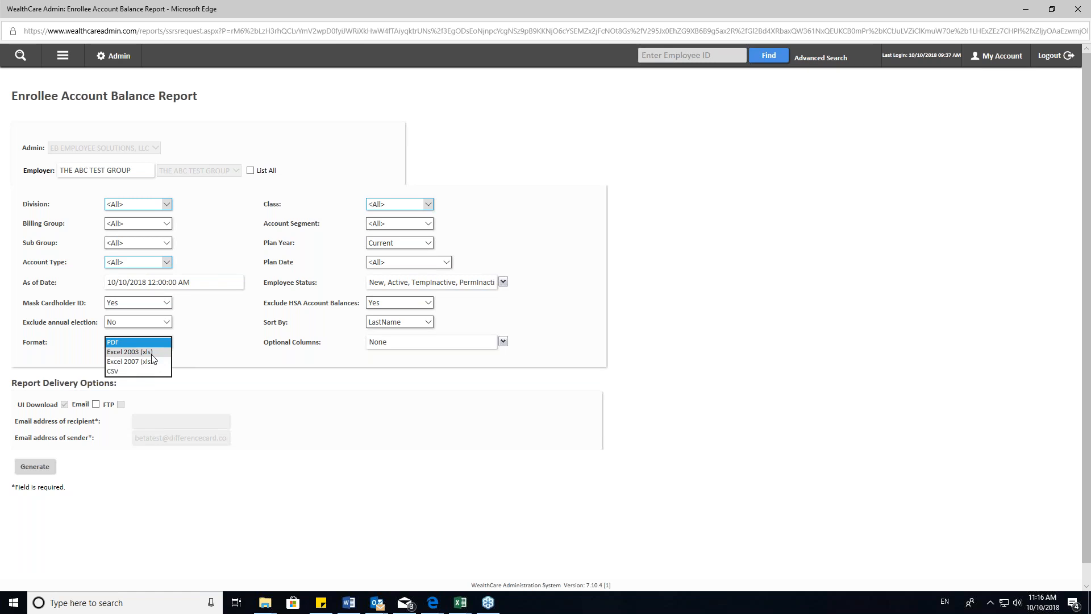
click(152, 353)
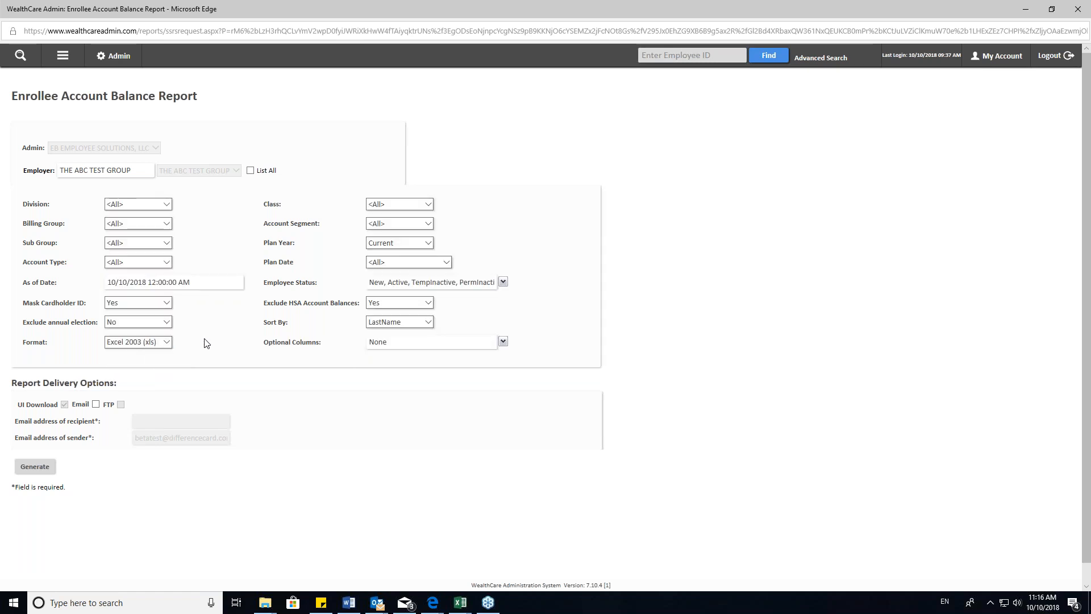
scroll(166, 281, down, 1)
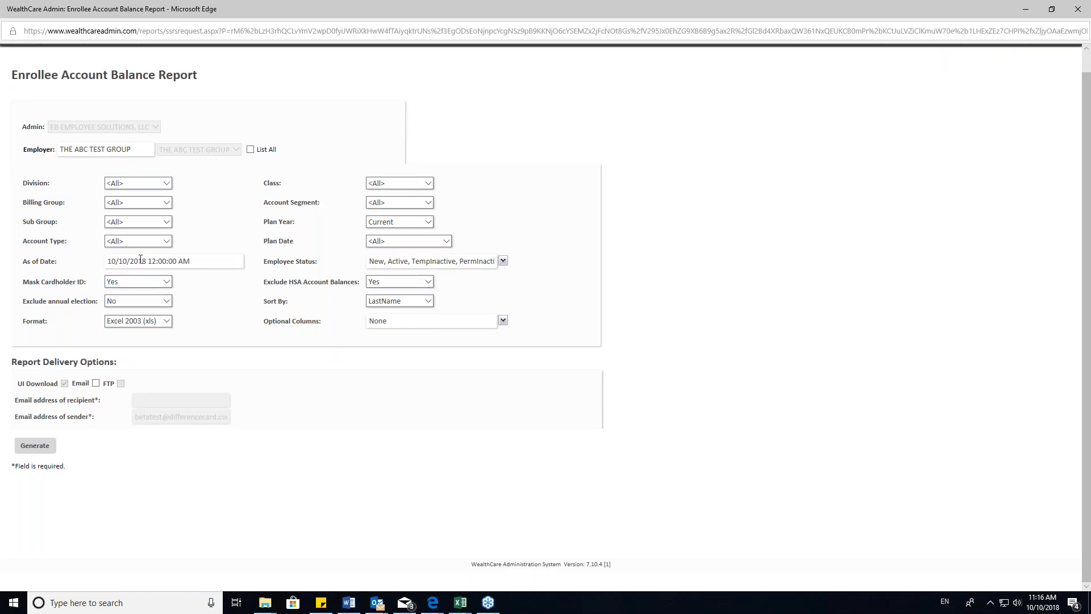
click(35, 446)
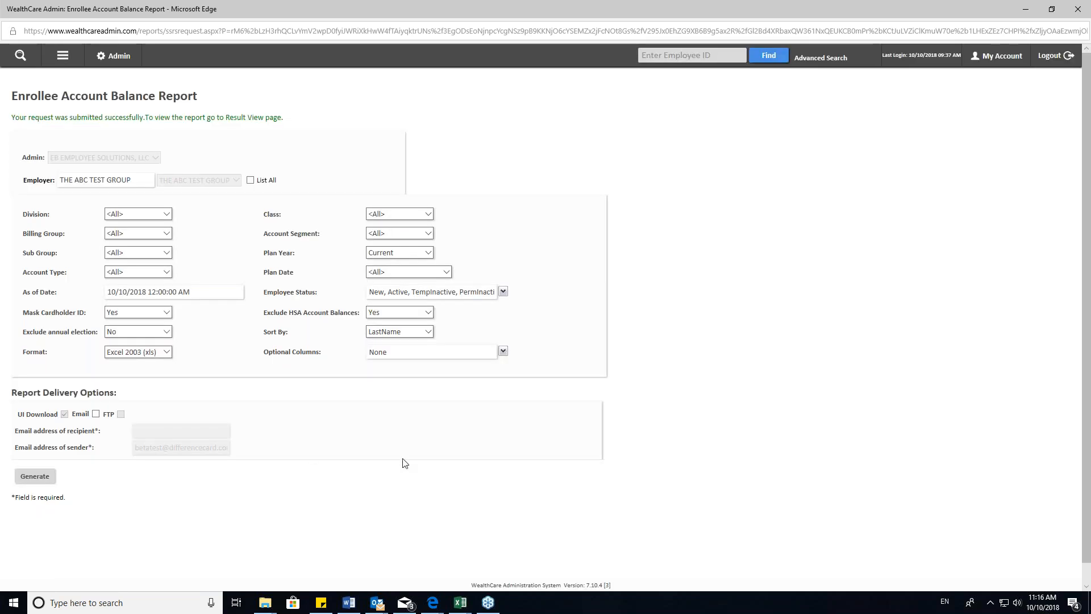
- Switch to Excel to view the existing Enrollee Account Balance workbook, and return to WealthCare Admin
mouse_move(463, 608)
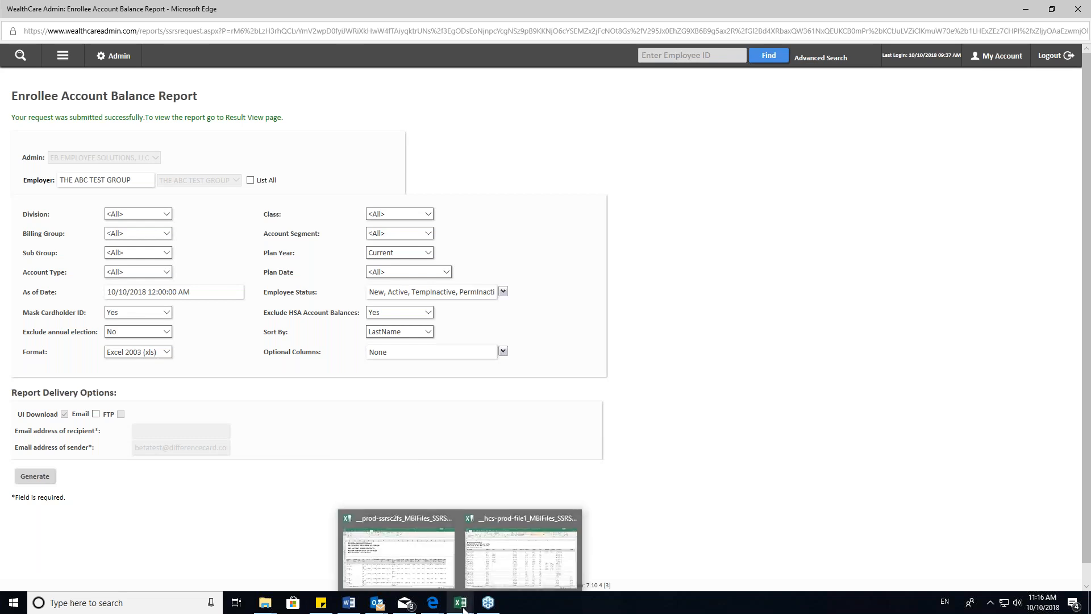
click(414, 561)
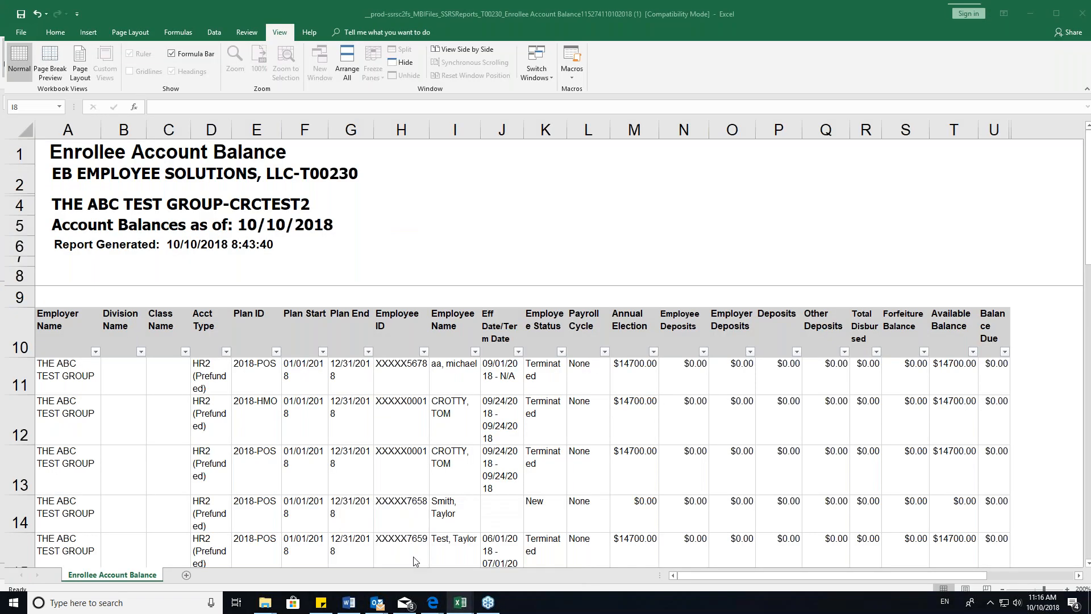
mouse_move(433, 604)
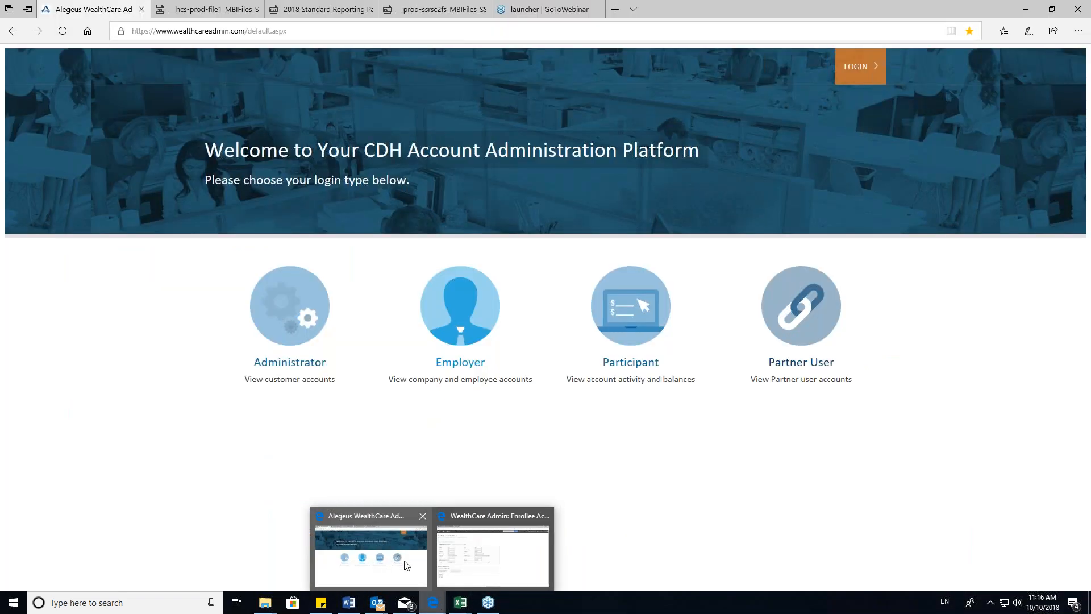
click(492, 554)
- Open the report results page showing the status of the requested reports
click(62, 57)
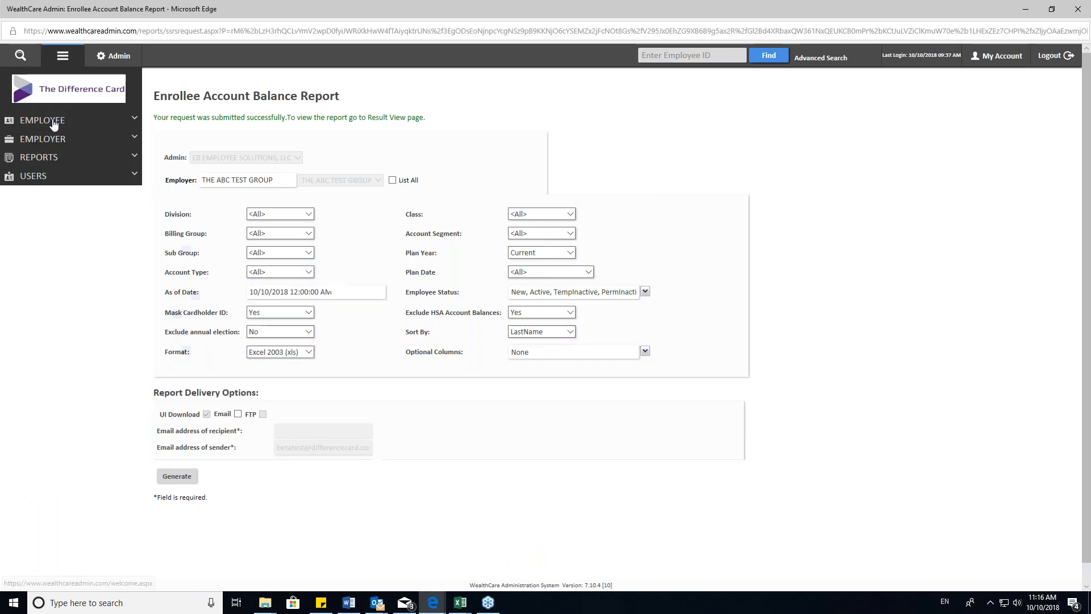
click(44, 158)
click(26, 199)
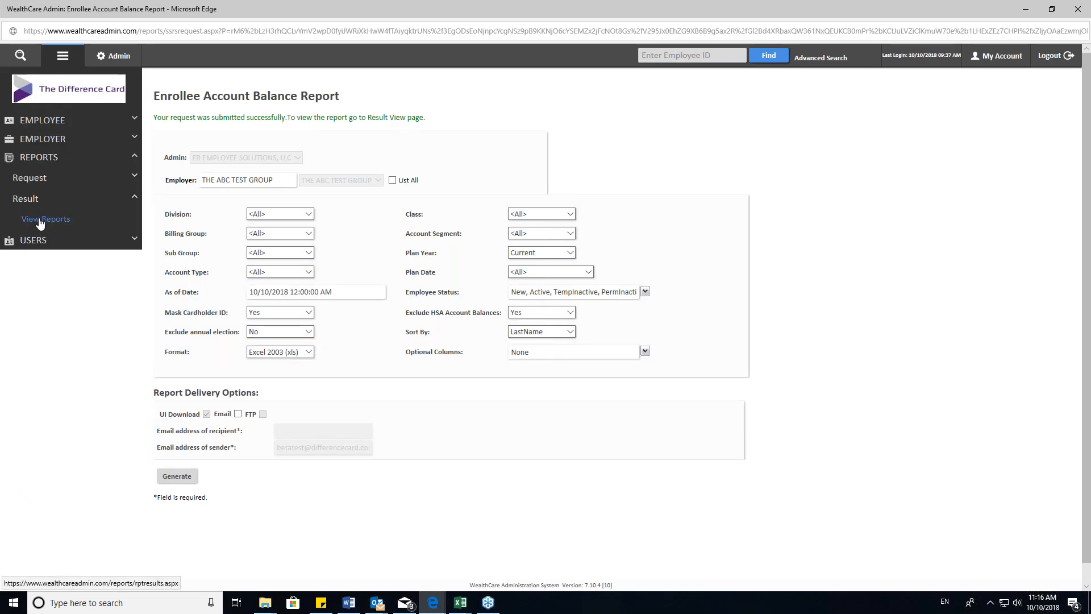
click(39, 220)
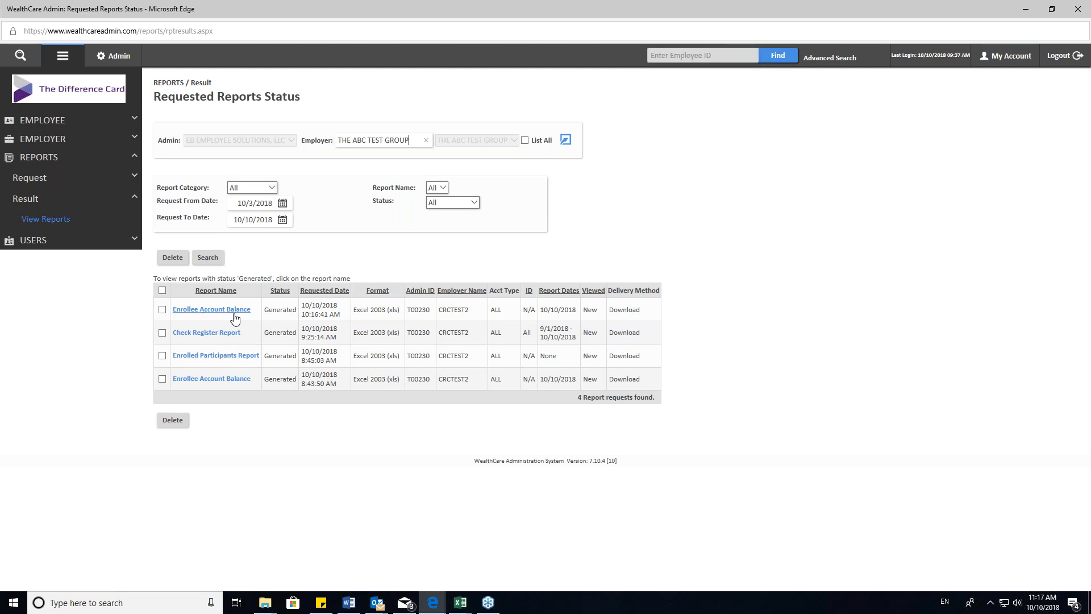
- Switch to Excel and review the Enrollee Account Balance workbook's heading rows for title, administrator, employer group and balance date
mouse_move(467, 602)
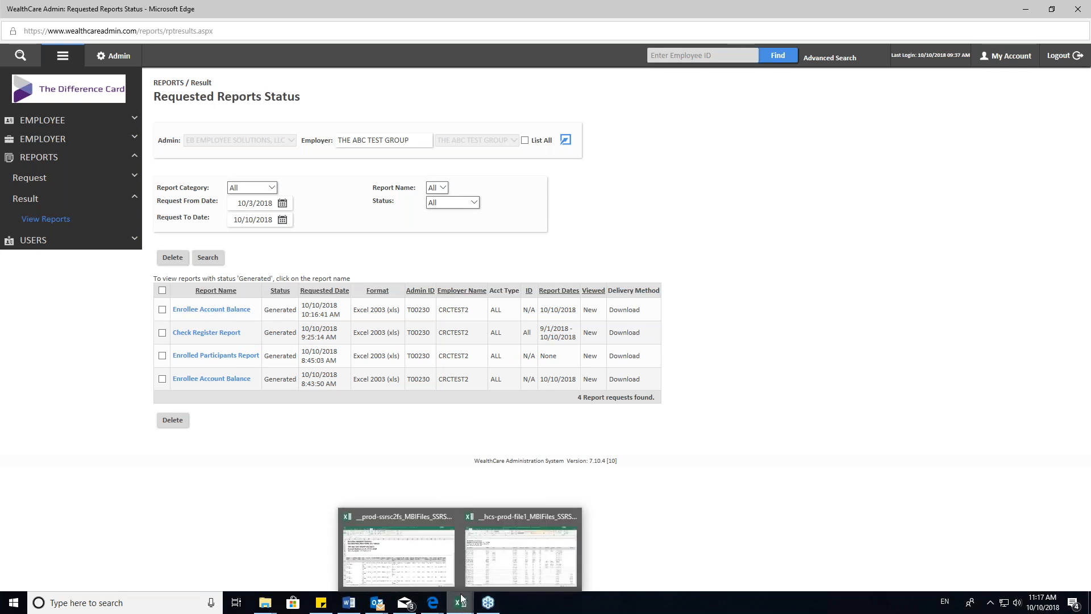
click(398, 549)
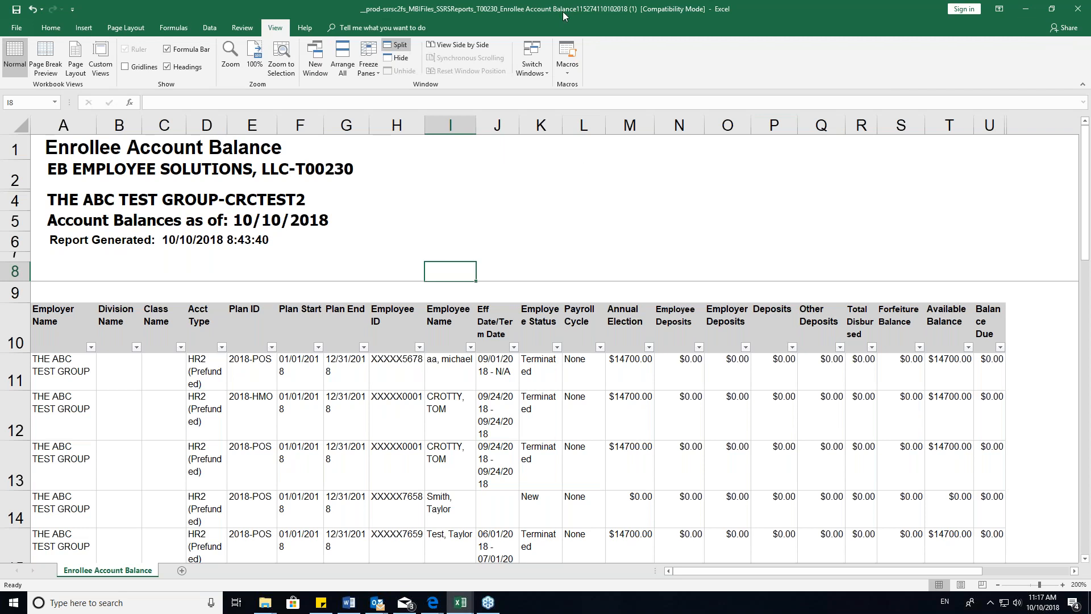
click(55, 148)
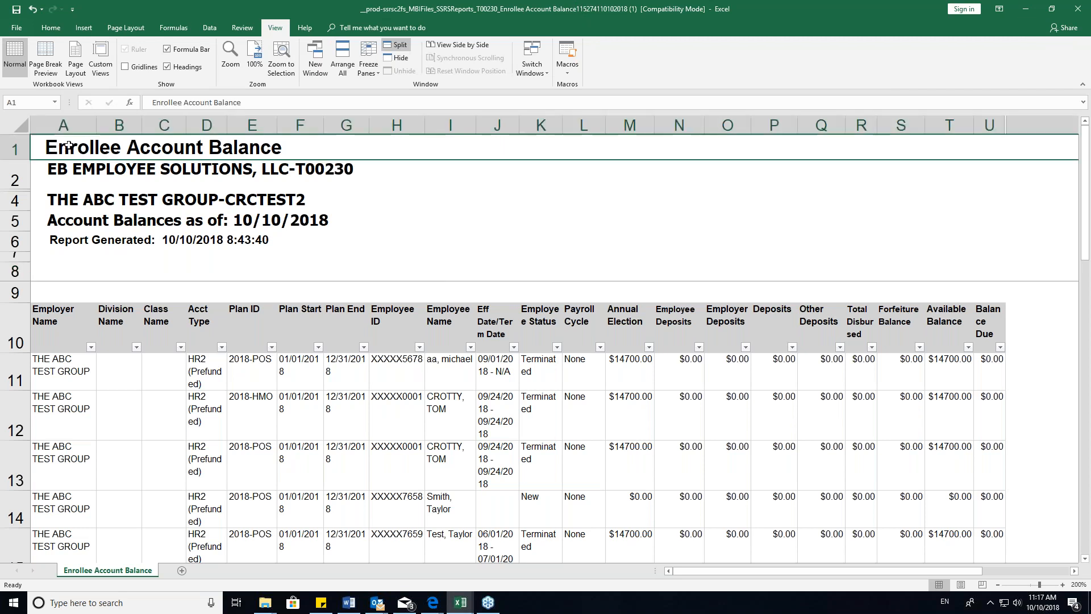
click(76, 172)
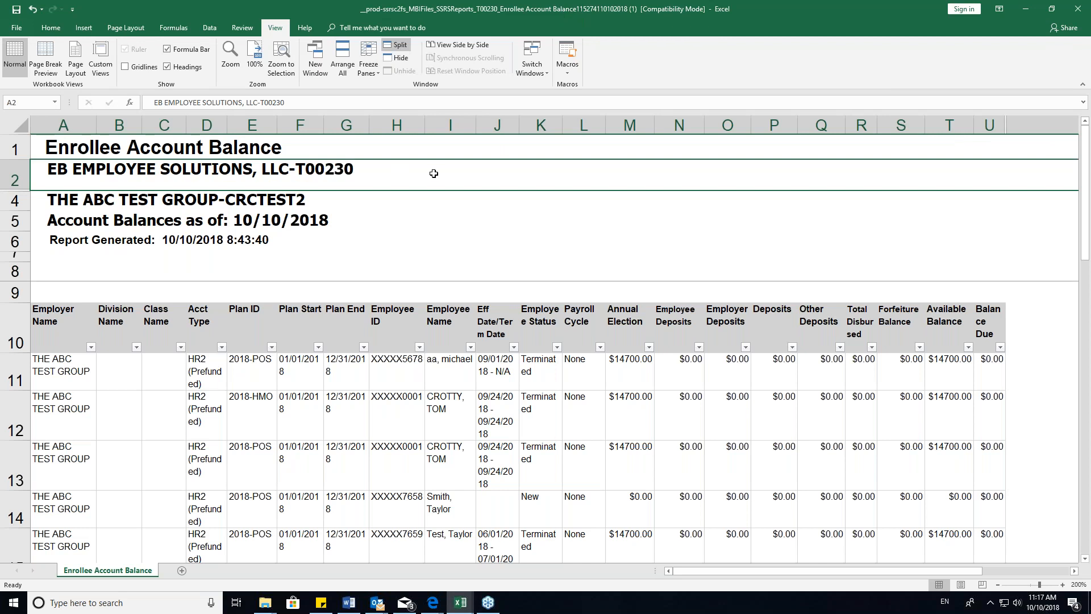
click(75, 197)
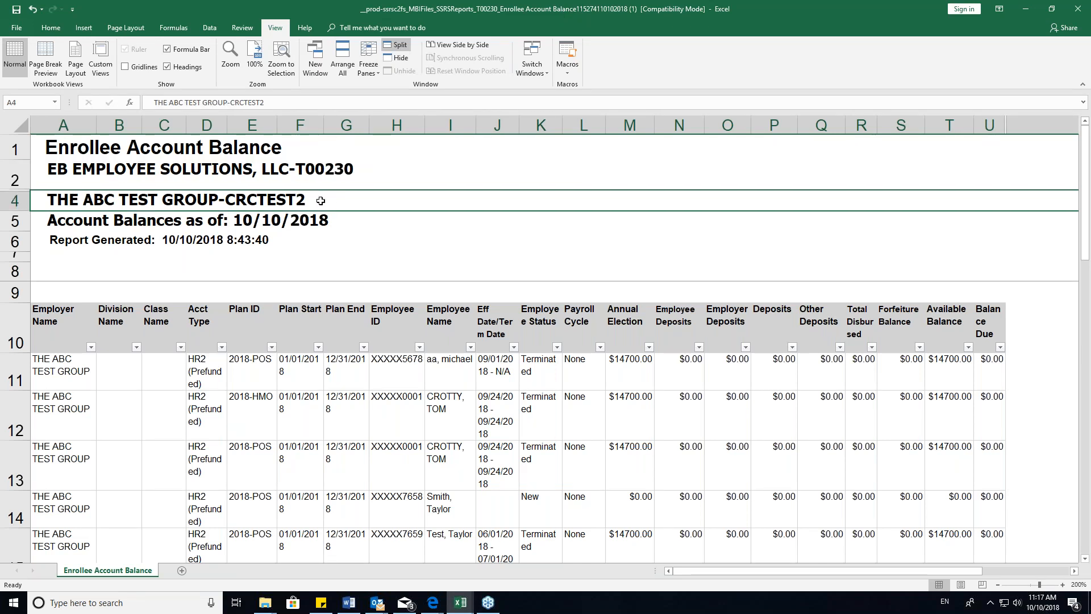
click(319, 221)
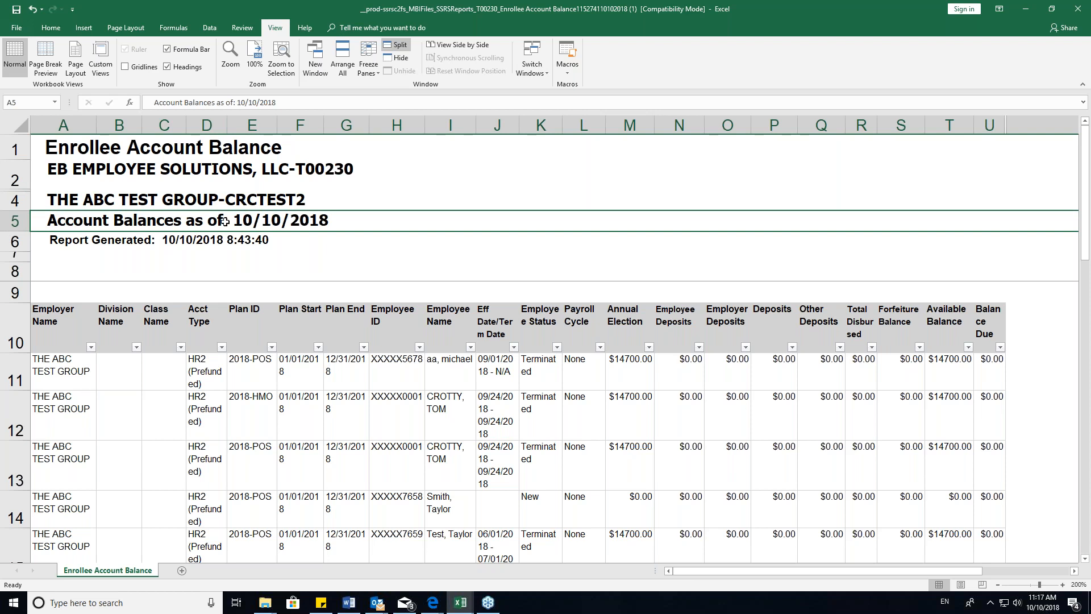
scroll(427, 229, down, 2)
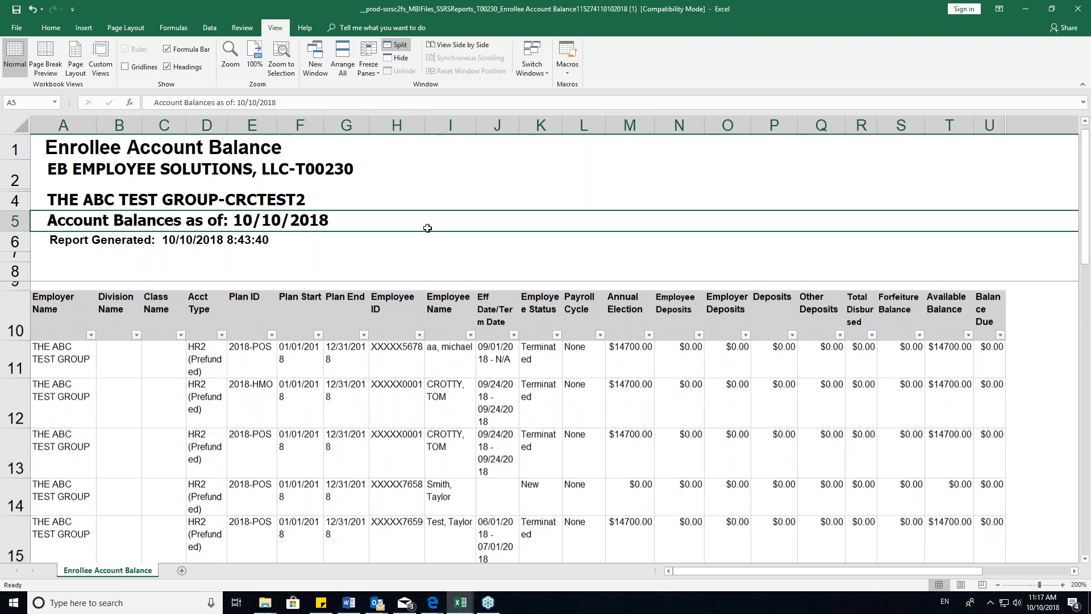
scroll(427, 228, up, 2)
- Examine the filter choices of the Acct Type column and close them without filtering
click(201, 330)
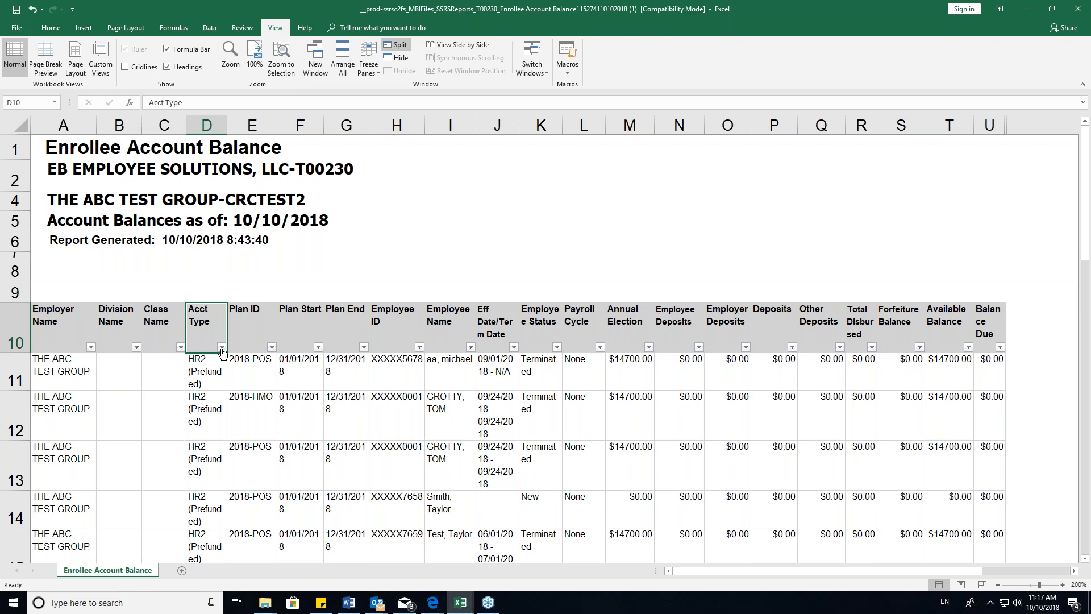
click(221, 347)
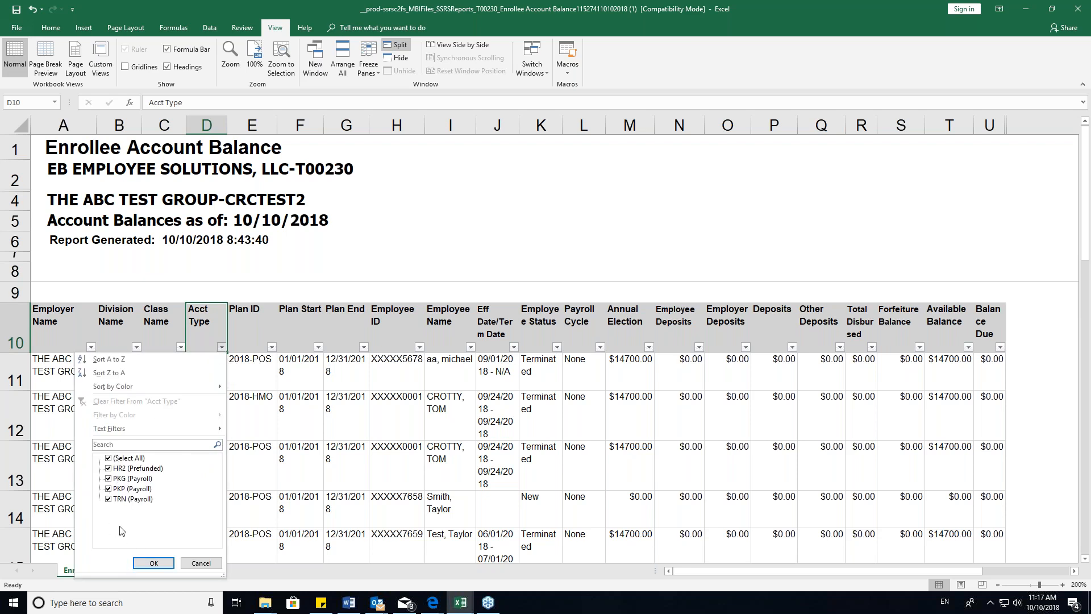
click(196, 563)
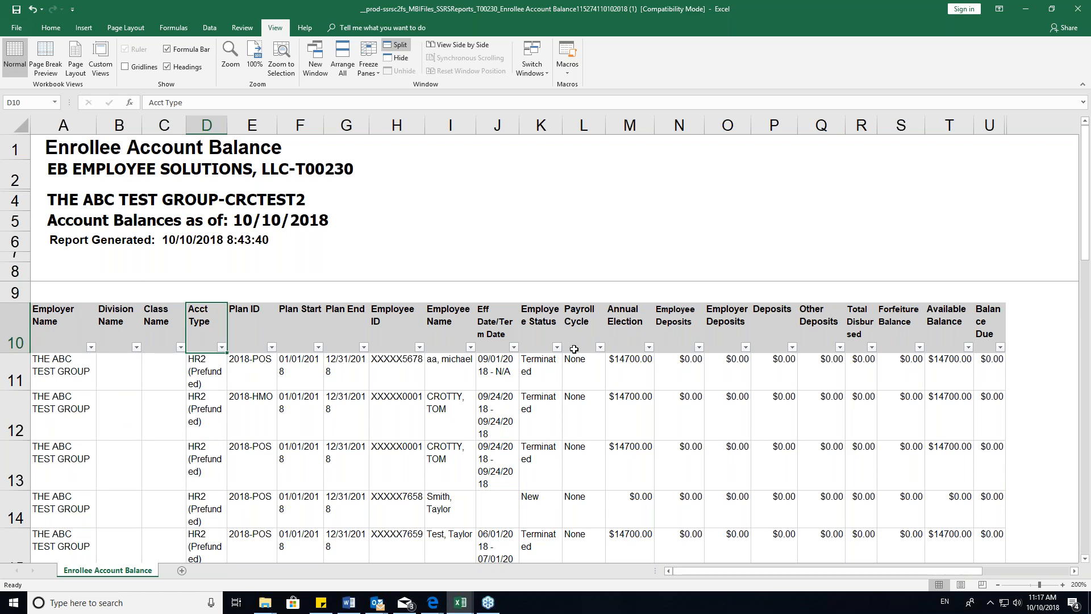
- Examine the Employee Status, Annual Election, Total Disbursed and Available Balance columns, and return to WealthCare Admin
click(544, 318)
click(540, 301)
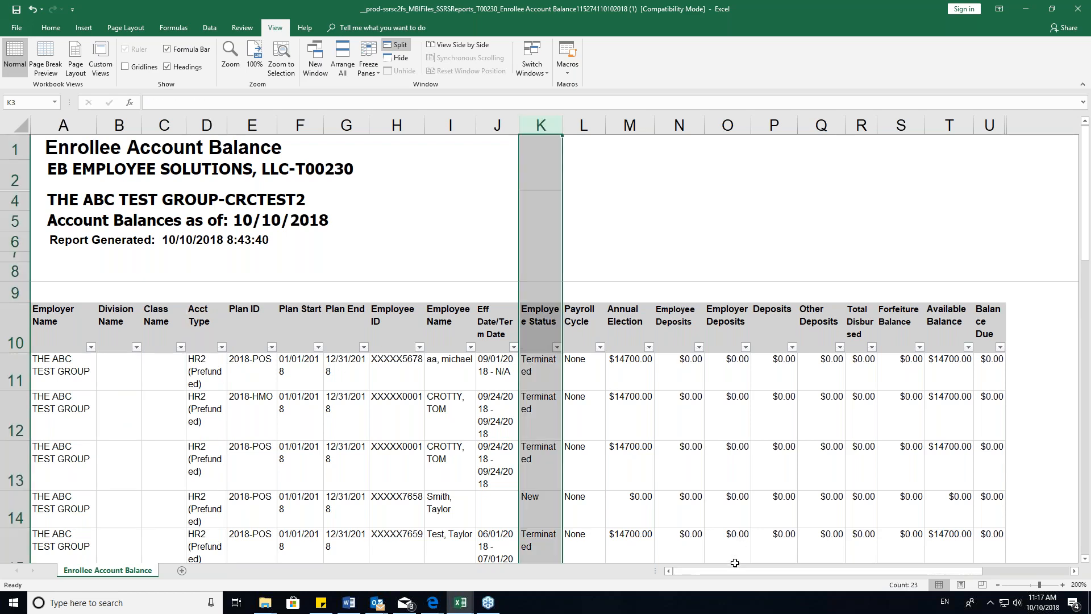
drag(728, 567, 797, 568)
click(431, 126)
scroll(410, 324, down, 1)
scroll(409, 324, up, 1)
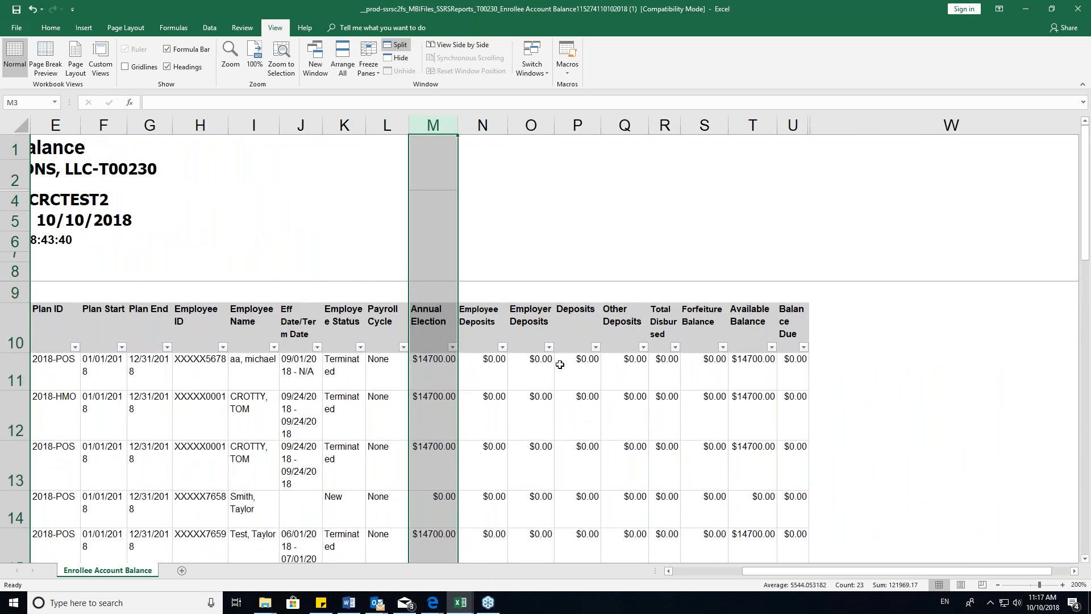
click(664, 126)
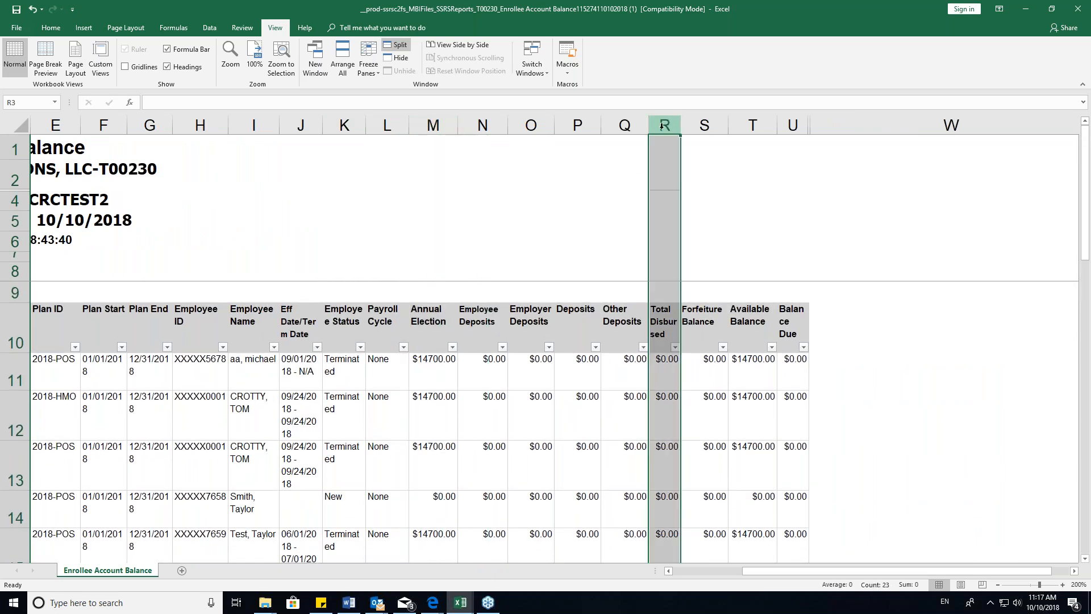
click(752, 125)
drag(818, 569, 739, 571)
click(1025, 9)
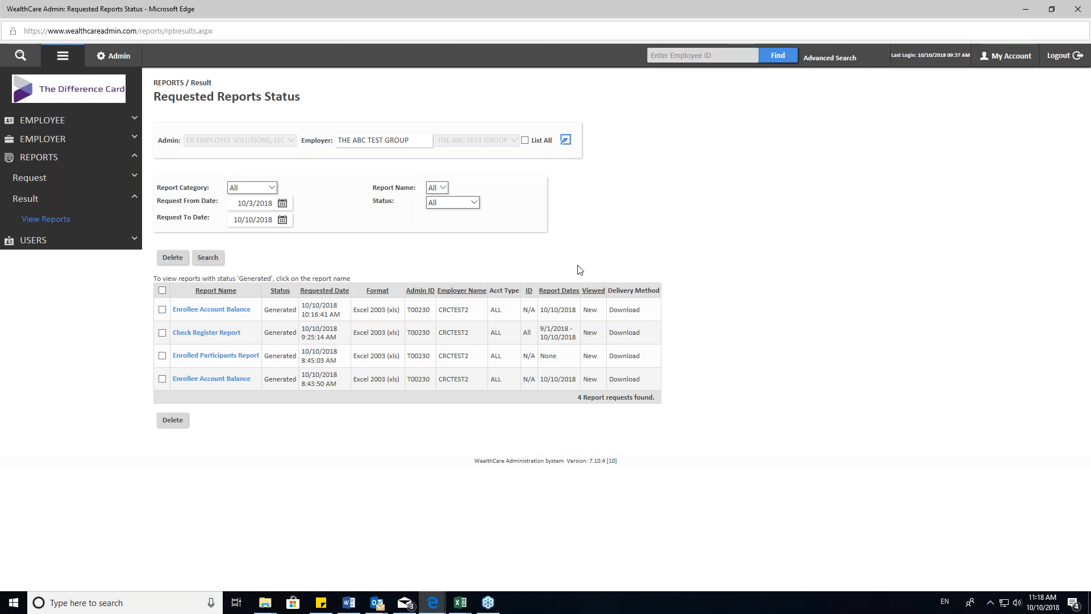
- Open the Enrollee Reports request list and look through the available reports
click(33, 185)
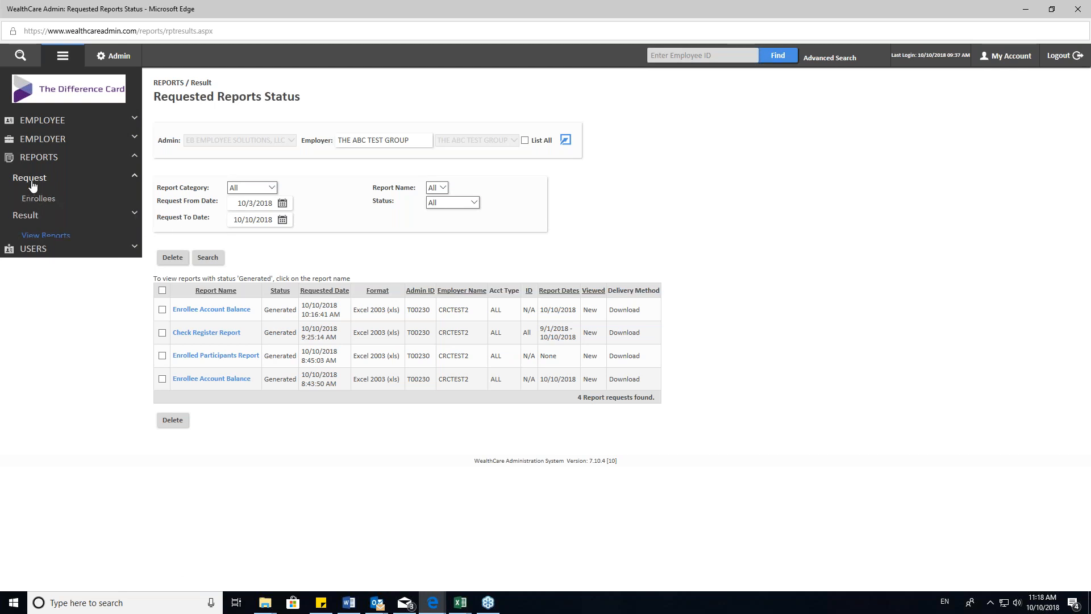
click(35, 199)
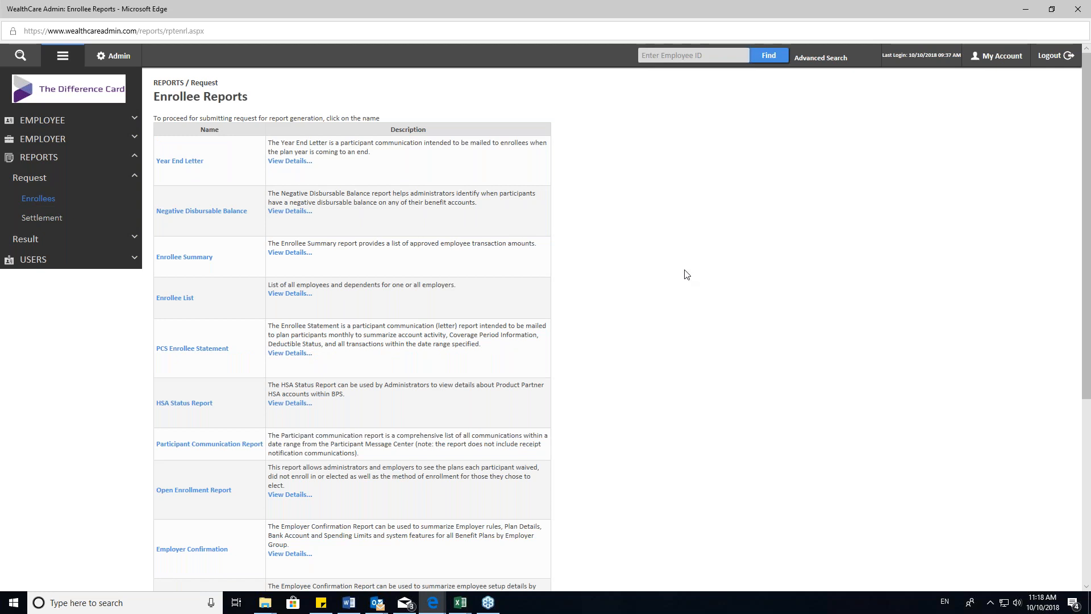
scroll(688, 275, down, 2)
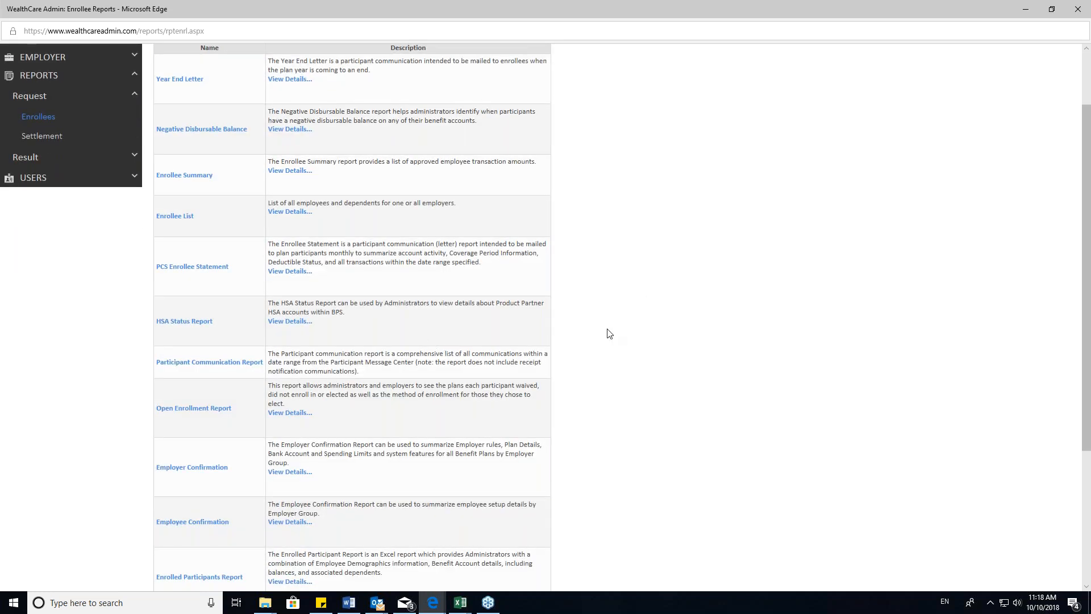
scroll(256, 347, down, 4)
scroll(219, 273, up, 6)
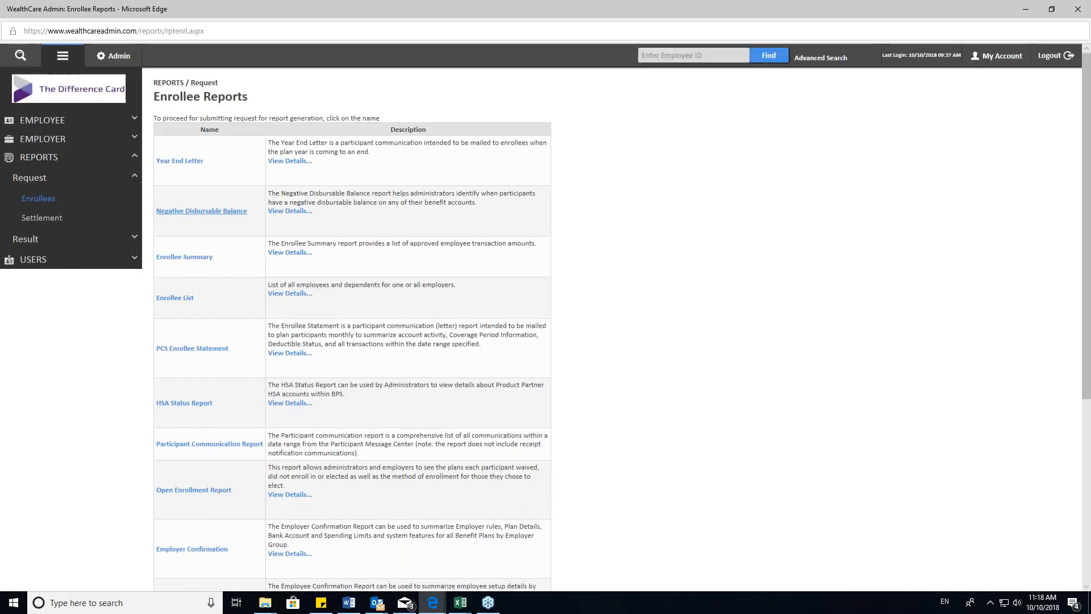
- Open the Year End Letter report request and highlight the permission message under its title
click(175, 161)
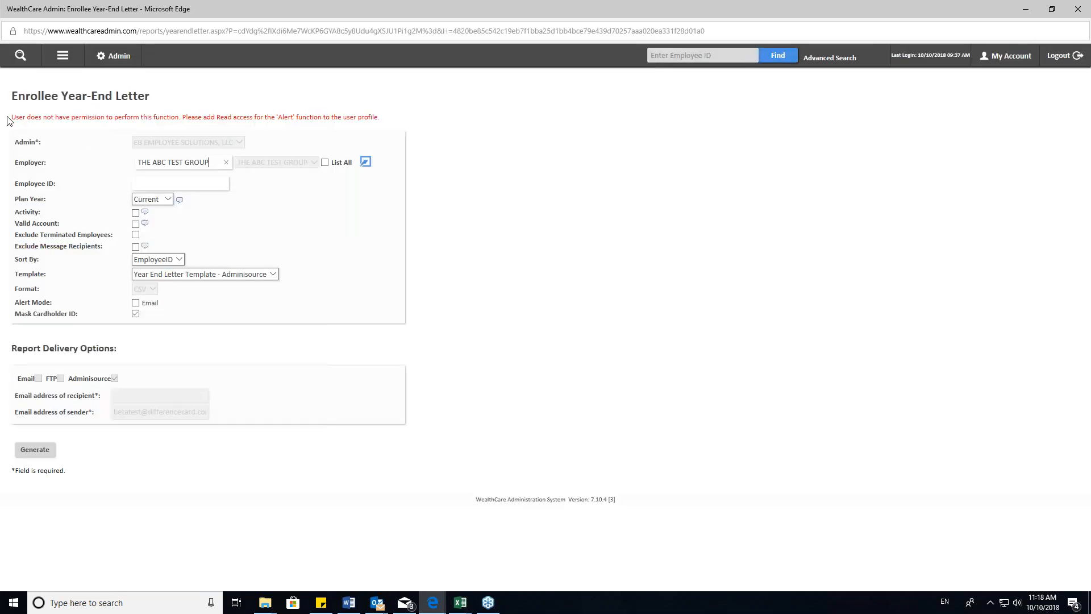
triple_click(75, 112)
drag(392, 123, 16, 117)
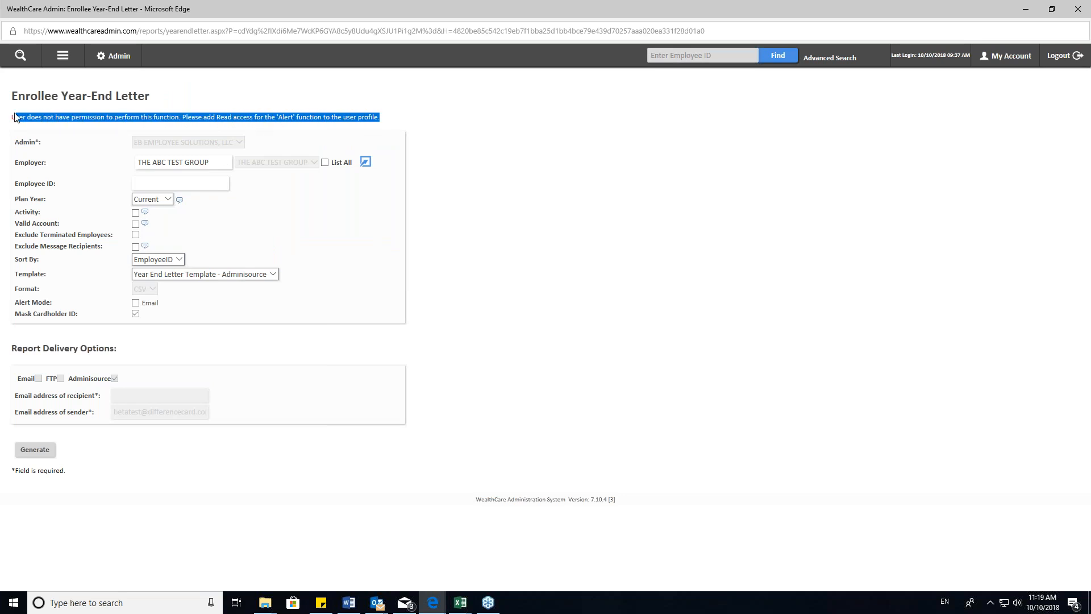
- Return to the Enrollee Reports request list and open the Enrolled Participants Report
click(63, 57)
click(120, 160)
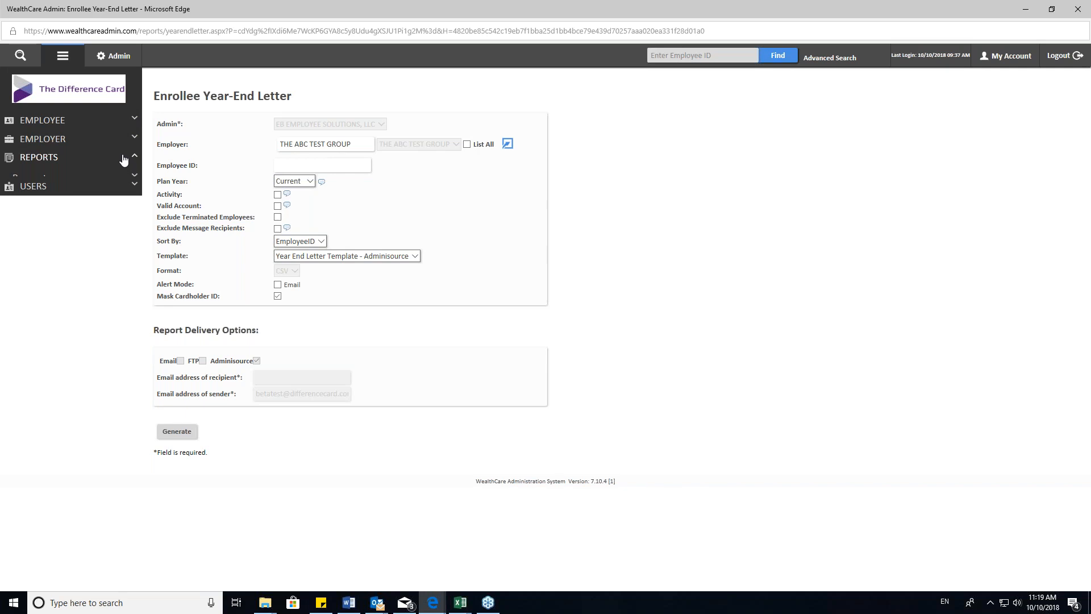
click(34, 189)
click(41, 200)
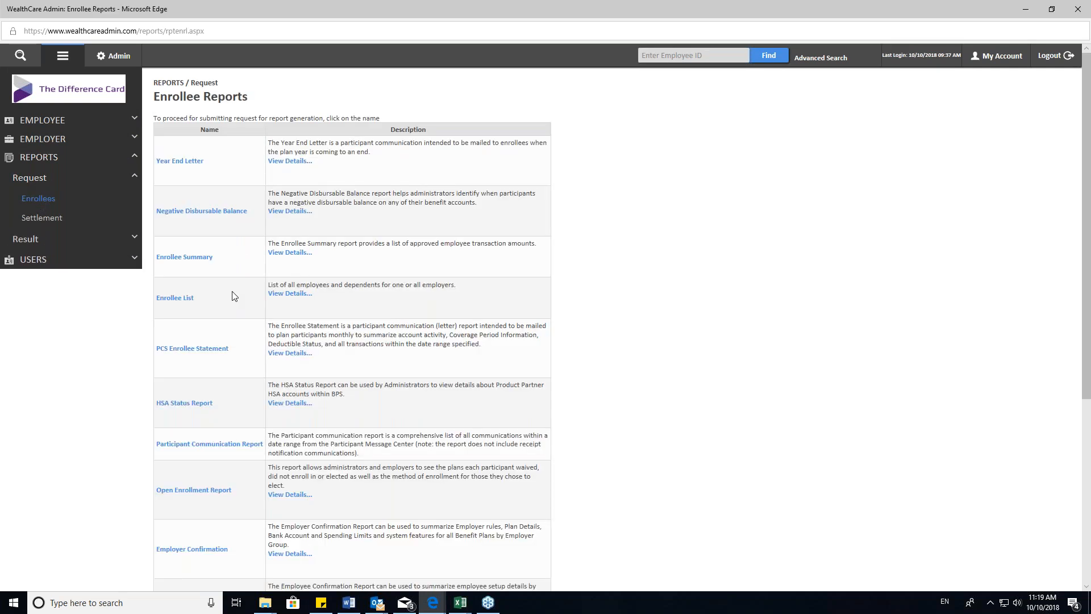
scroll(232, 296, down, 5)
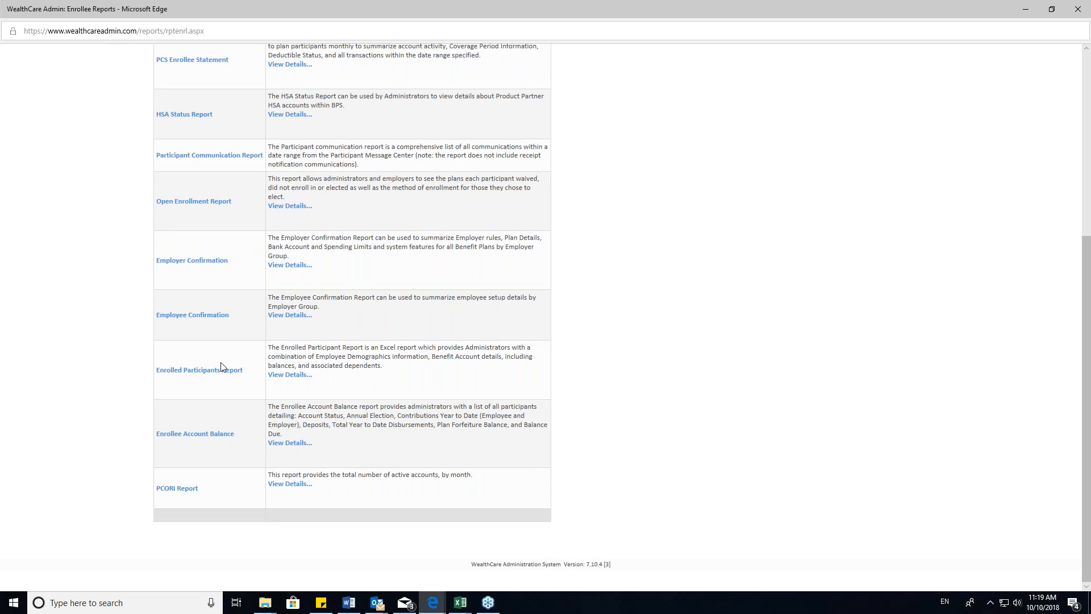
click(211, 374)
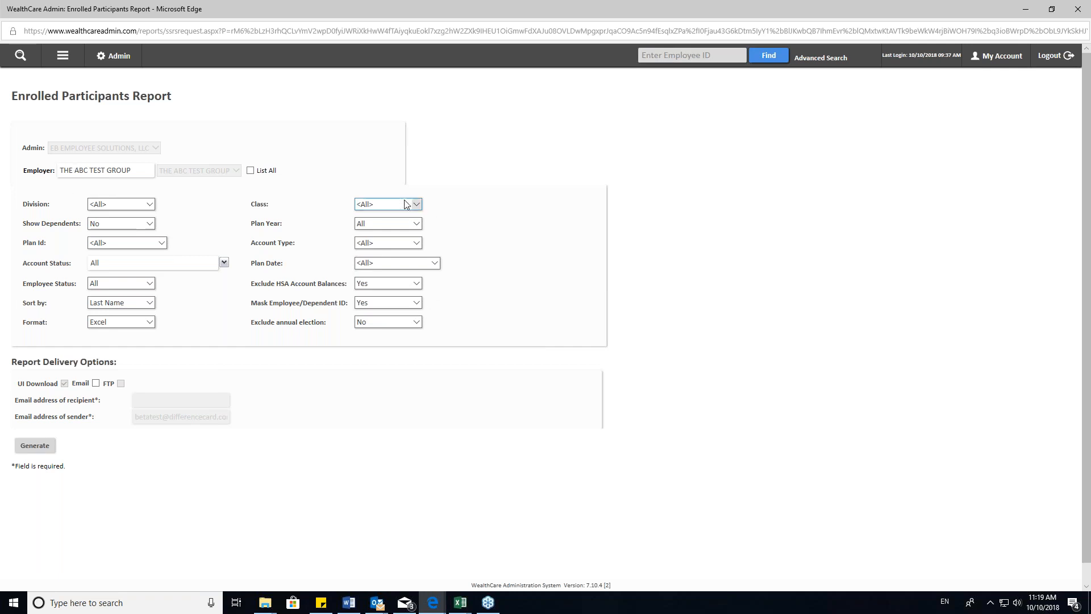
- Keep Division at All and set Show Dependents to Yes for the Enrolled Participants Report
click(149, 205)
click(185, 210)
click(147, 226)
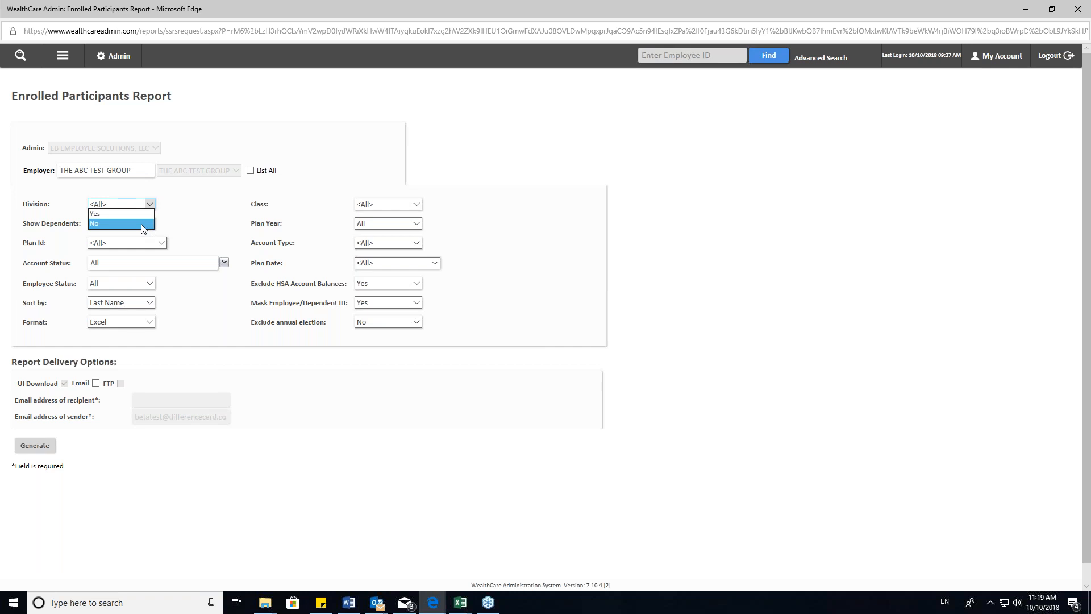
click(139, 215)
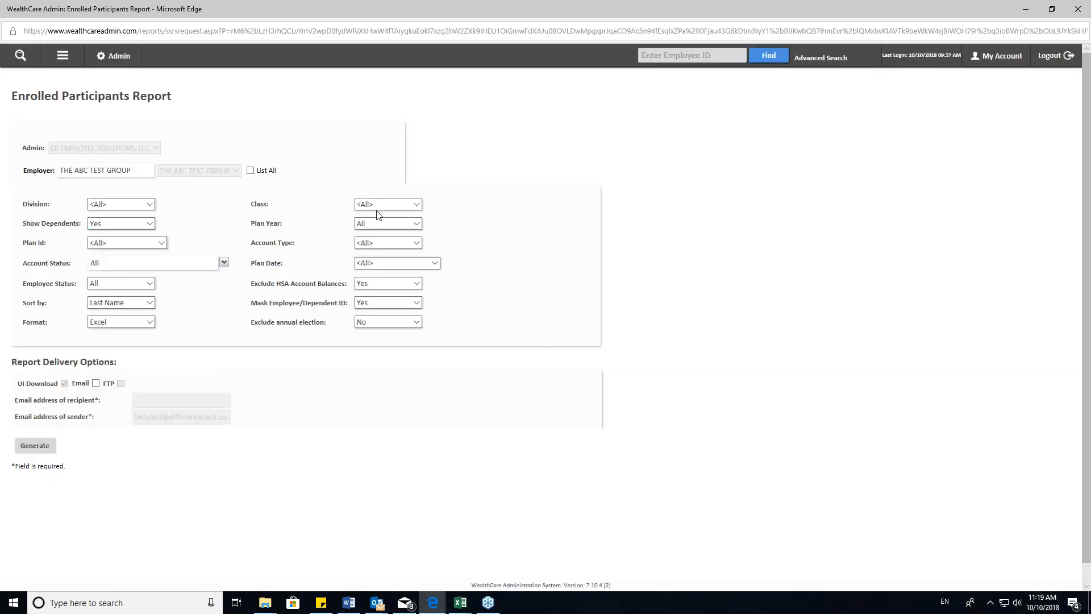
- Keep Plan Year and Account Type at All and generate the Enrolled Participants Report
click(388, 224)
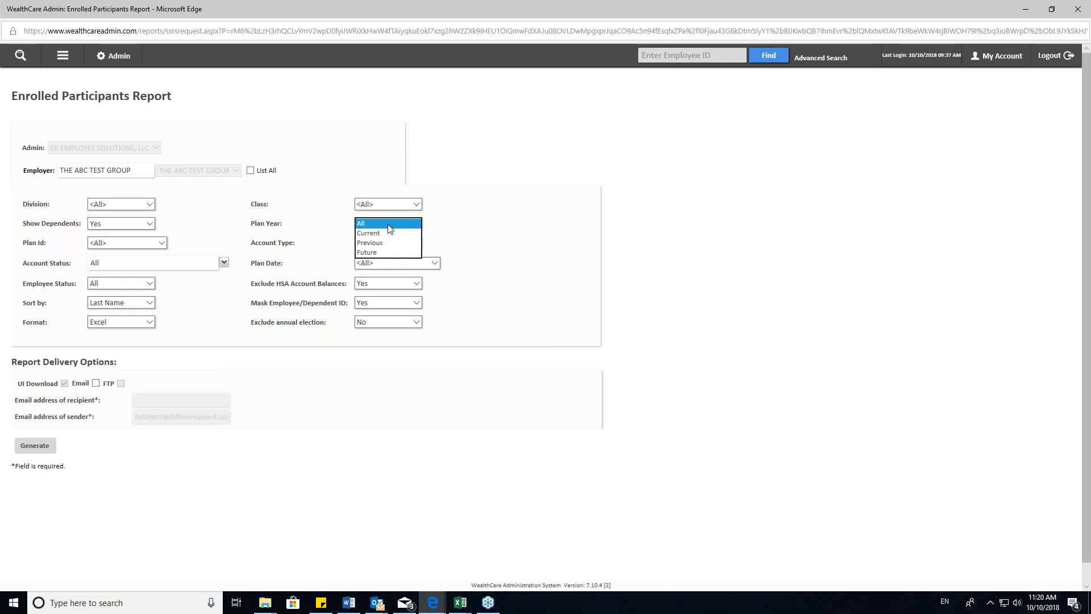
click(388, 226)
click(370, 227)
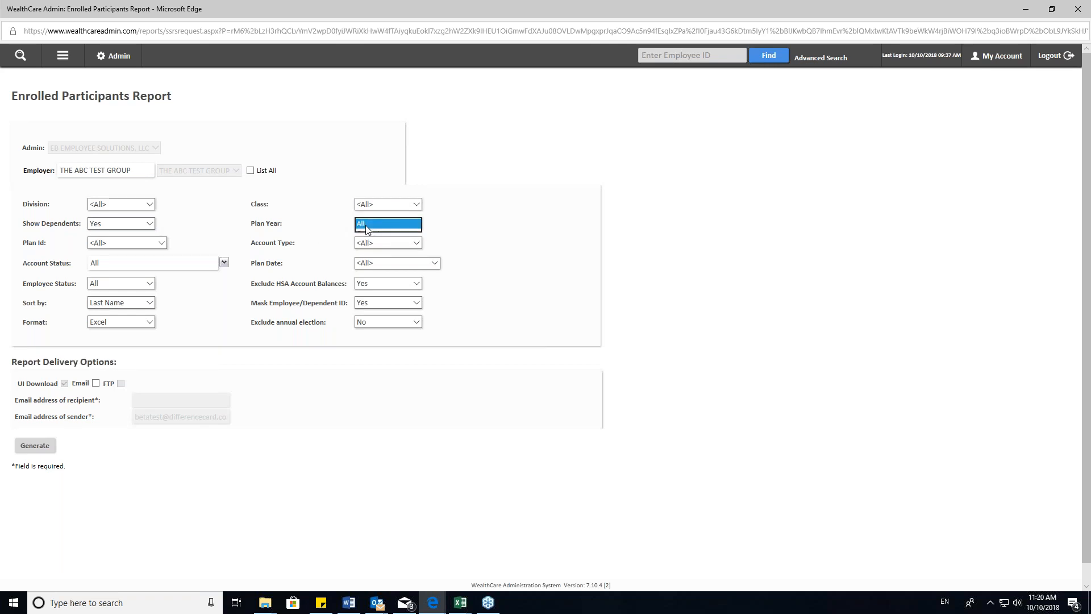
click(296, 242)
click(392, 243)
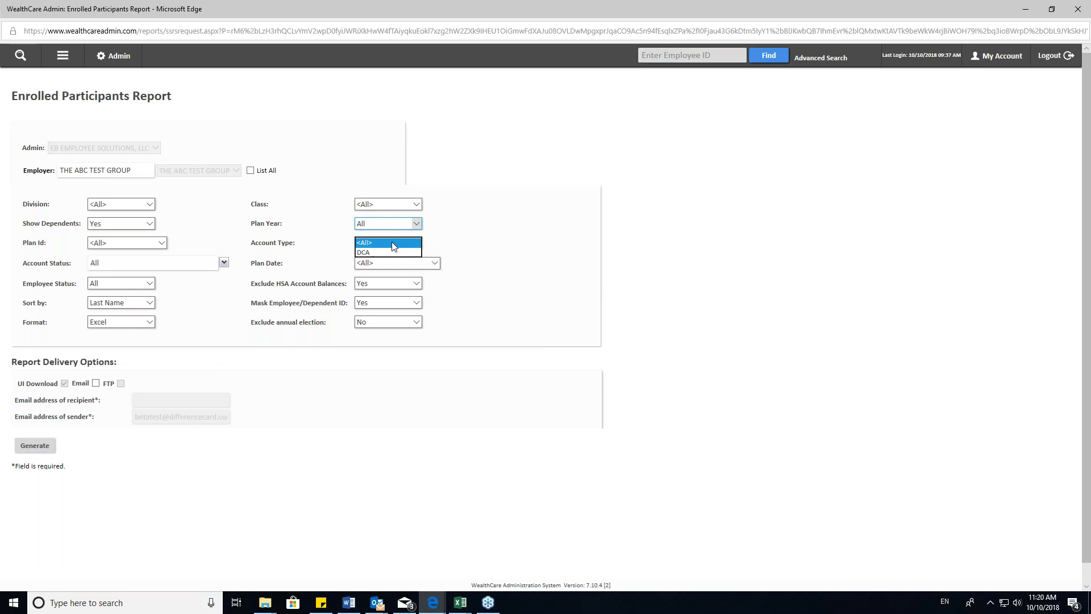
click(392, 243)
scroll(283, 242, down, 1)
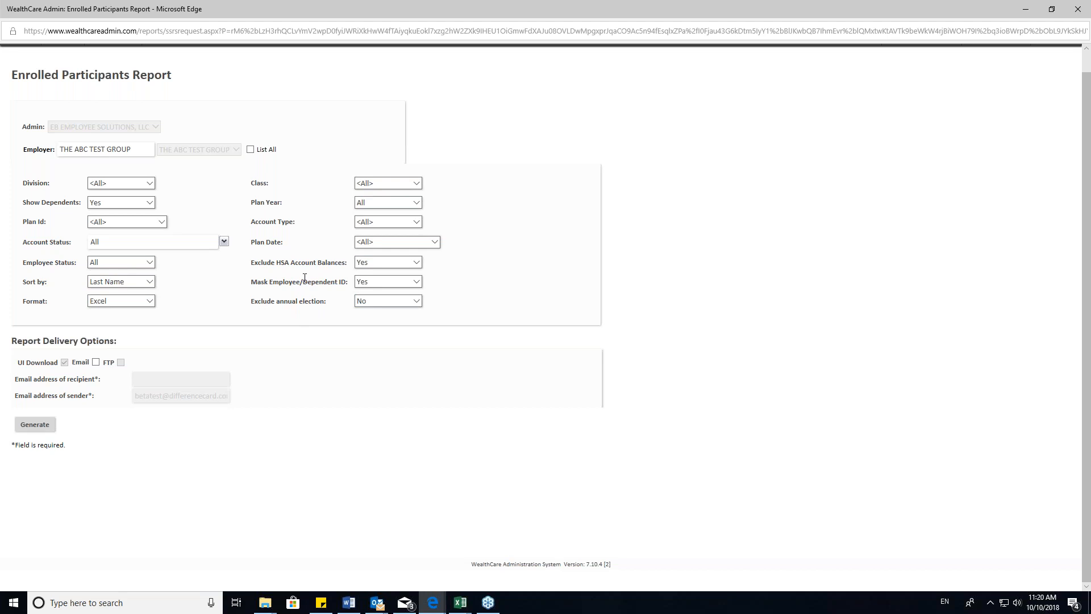
click(36, 429)
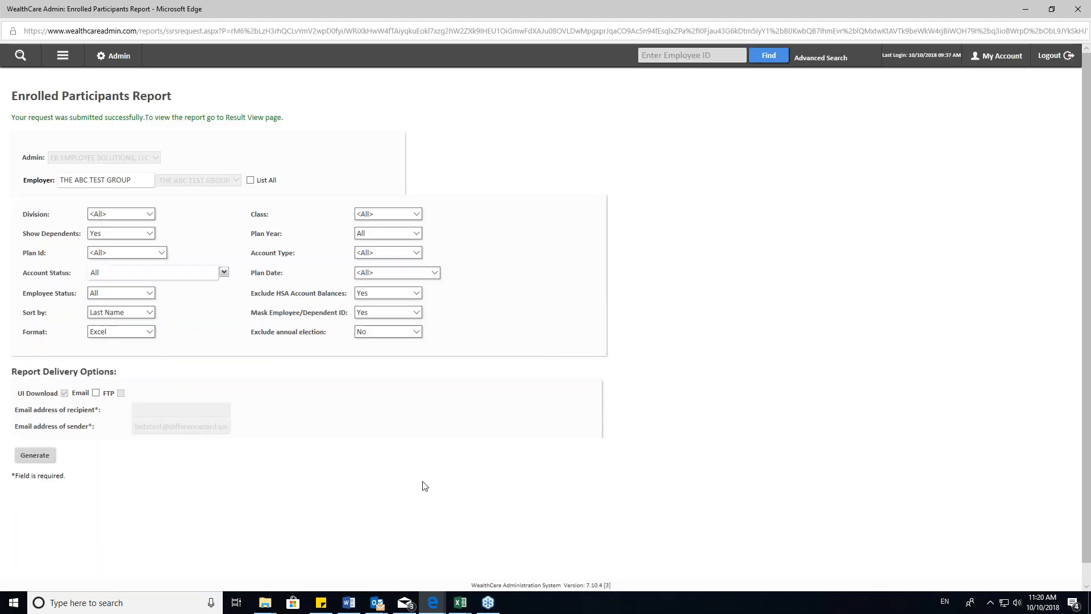
- Open the list of requested report results to check on the Enrolled Participants Report request
click(63, 55)
click(49, 157)
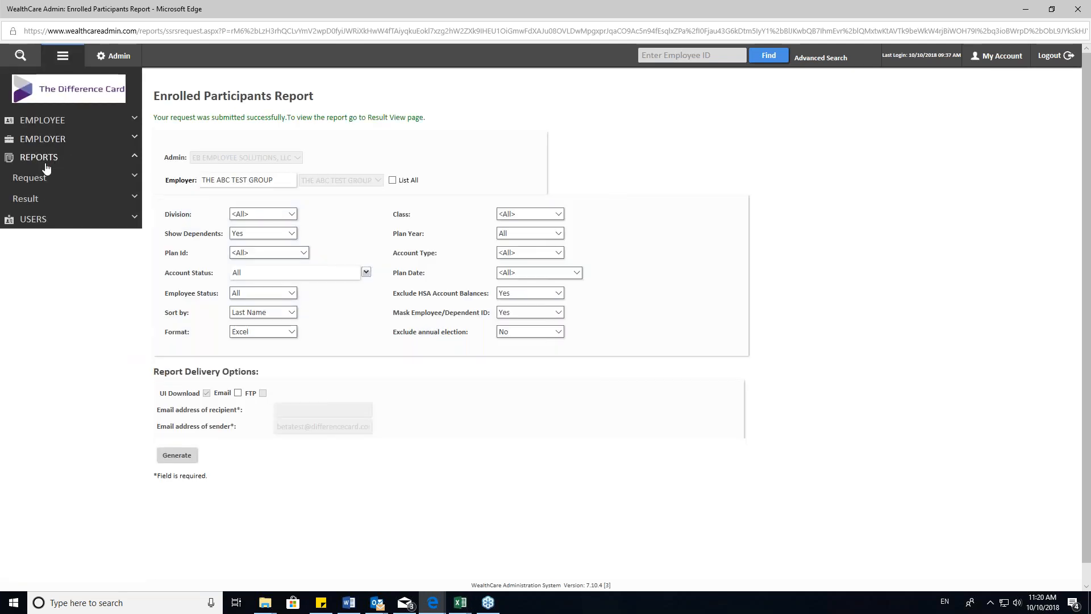
click(29, 201)
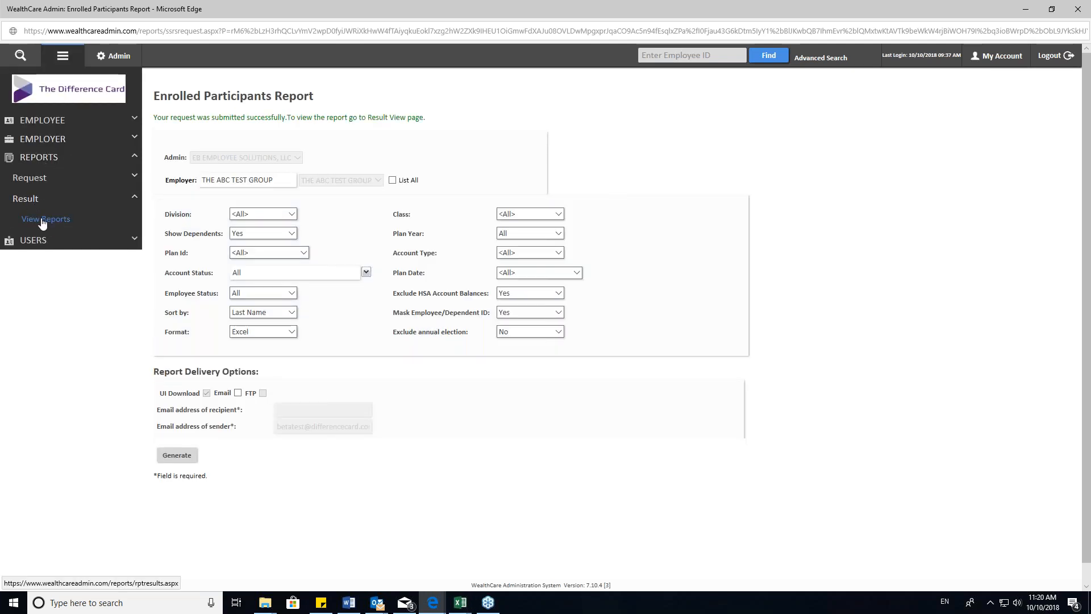
click(43, 221)
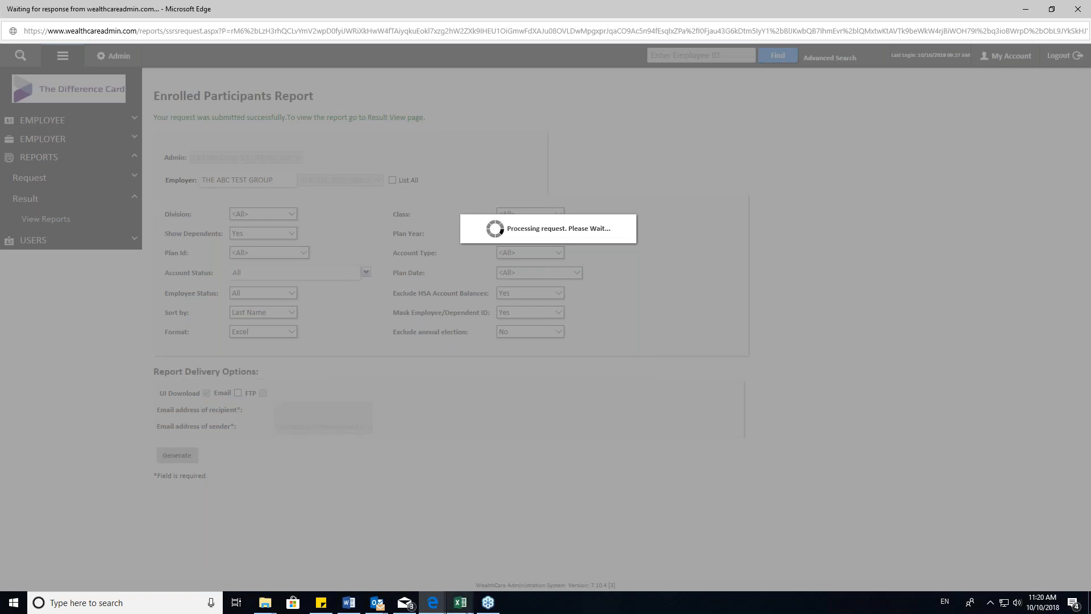
- Switch to the Enrolled Participants Report workbook in Excel and highlight its title and employer header lines
mouse_move(464, 609)
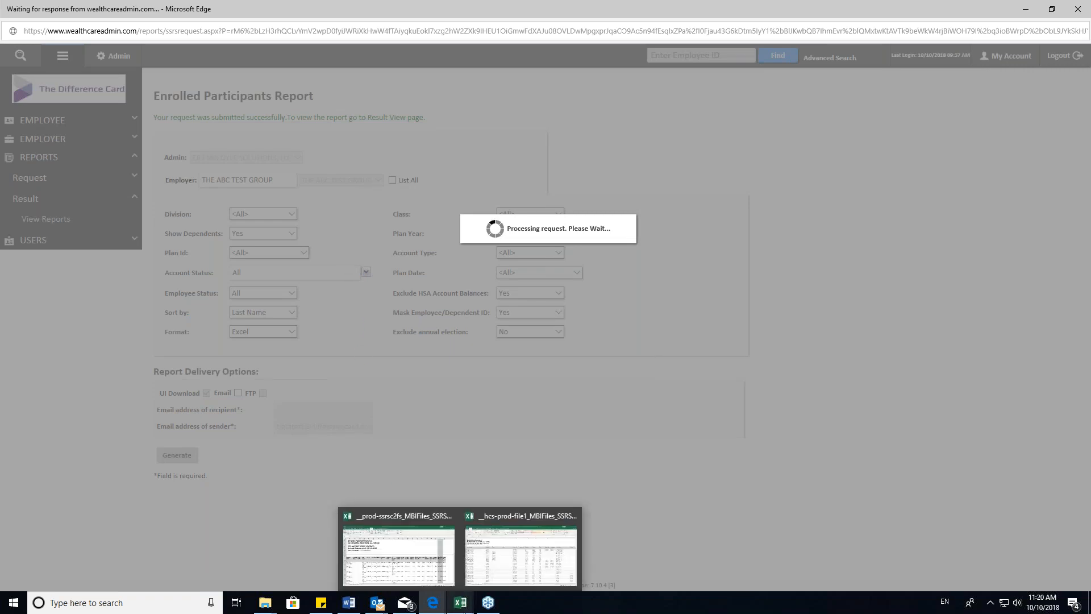
click(513, 563)
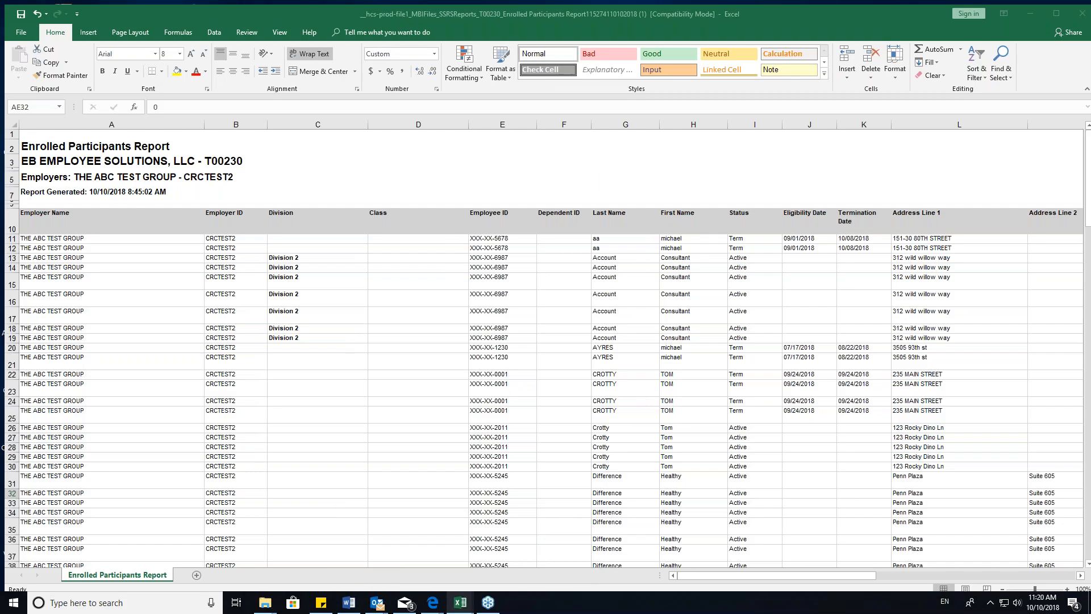
click(360, 178)
click(175, 243)
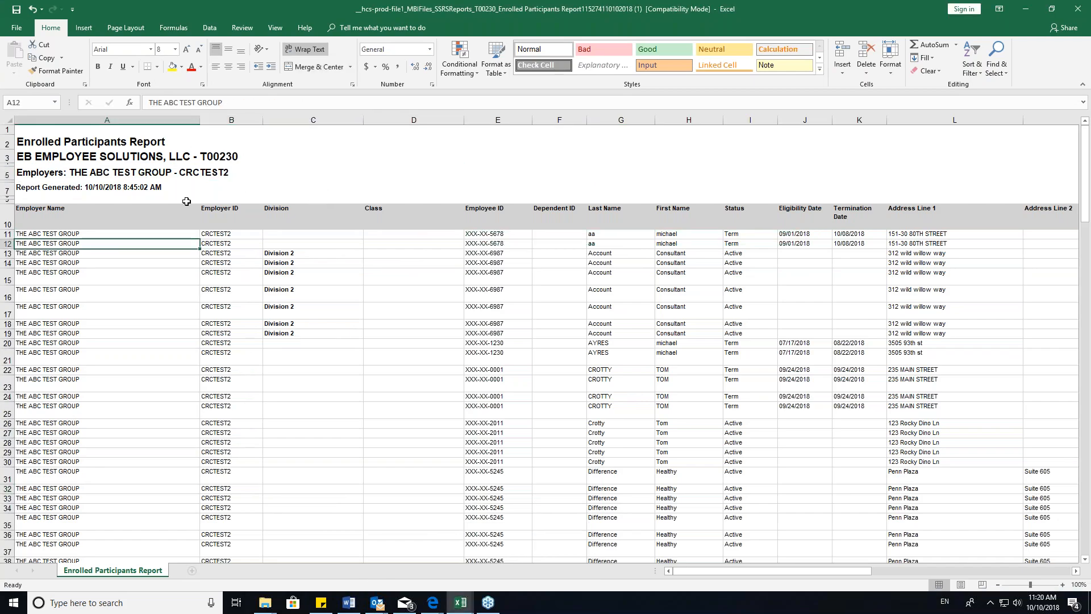
drag(196, 188, 80, 142)
click(139, 173)
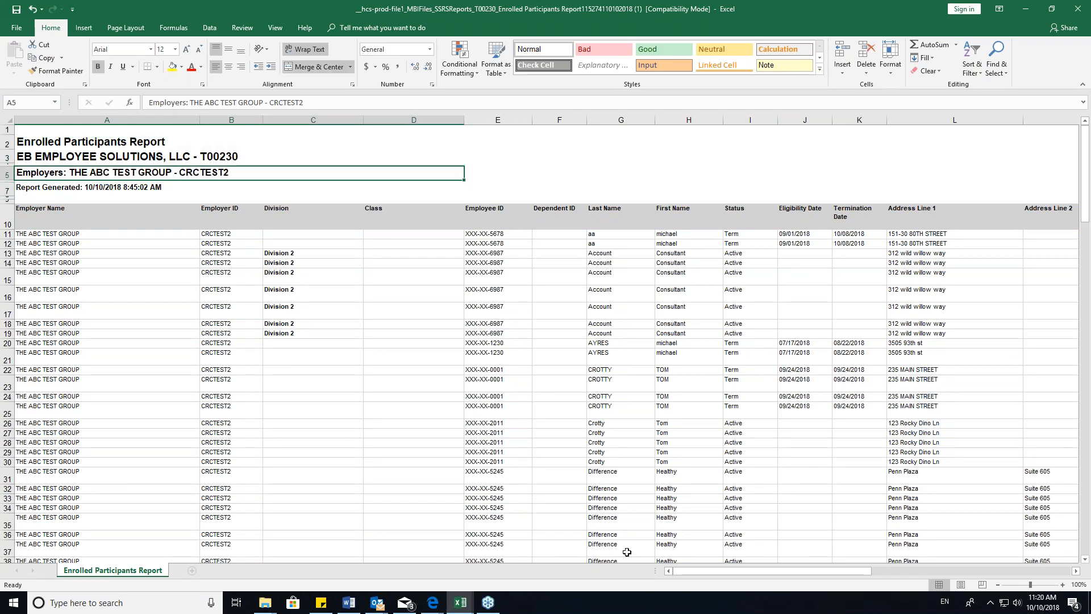
- Highlight the masked Employee ID entries and the Last Name and First Name columns in the report
drag(706, 571, 680, 572)
click(486, 120)
drag(482, 234, 489, 343)
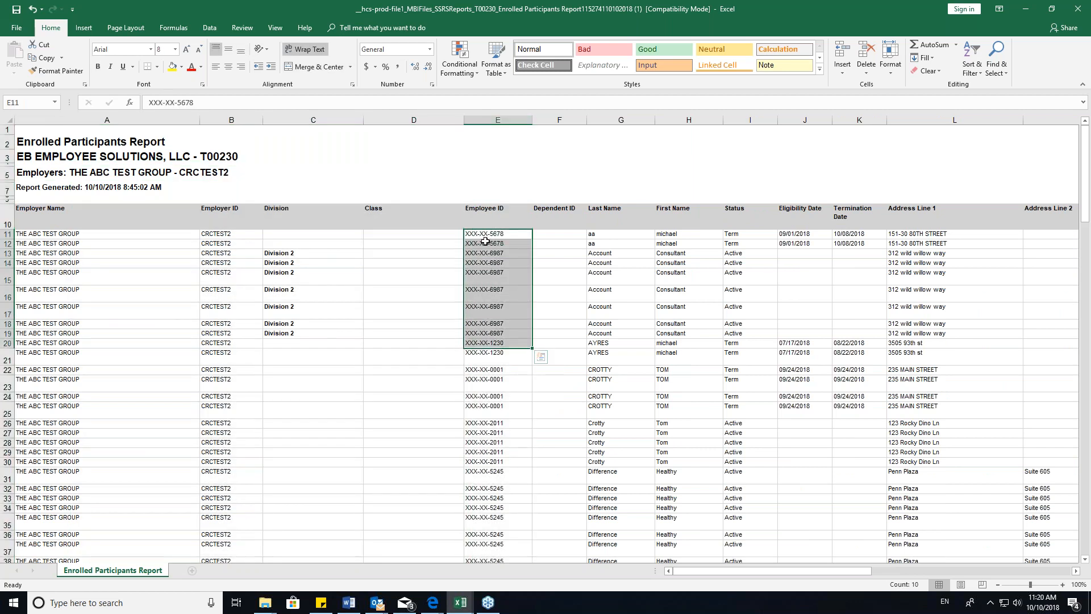
click(485, 244)
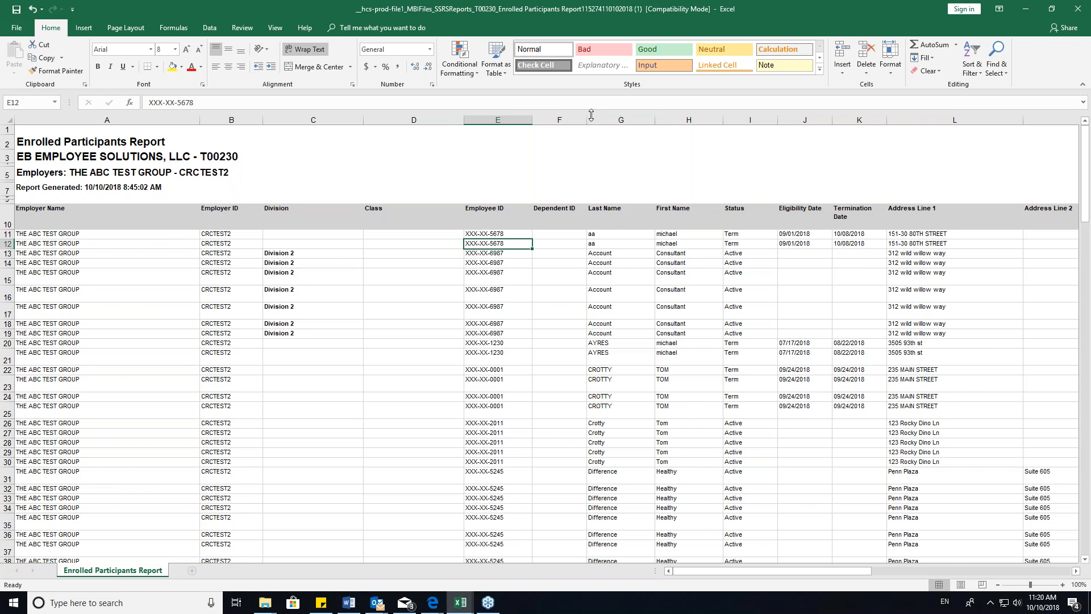
drag(621, 120, 688, 120)
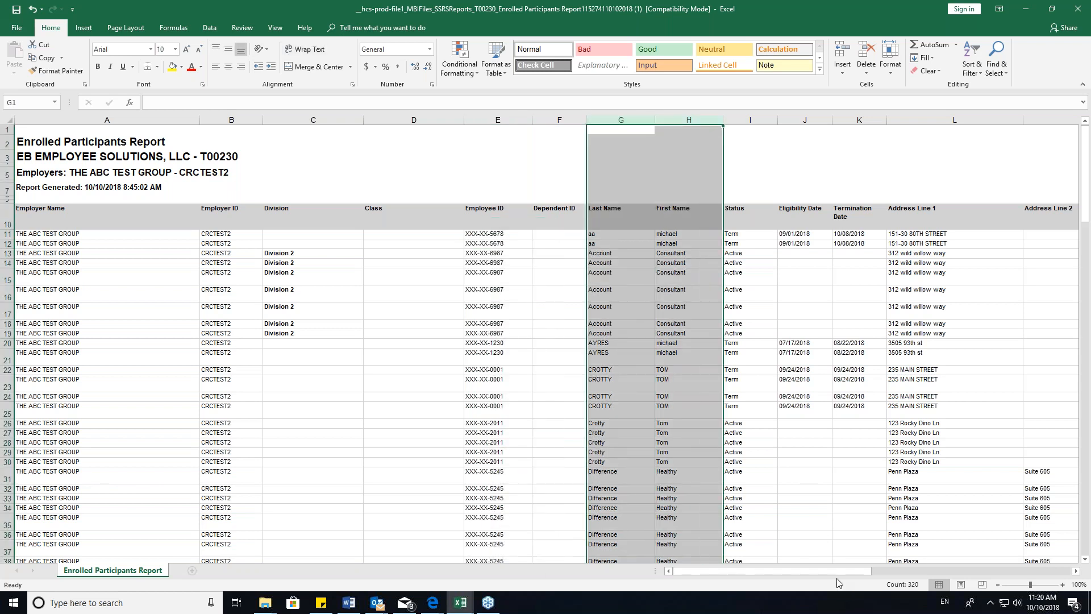
- Review the Address Line 1 column and highlight the columns from Plan ID through Acct. Eff. Dte
drag(775, 571, 829, 571)
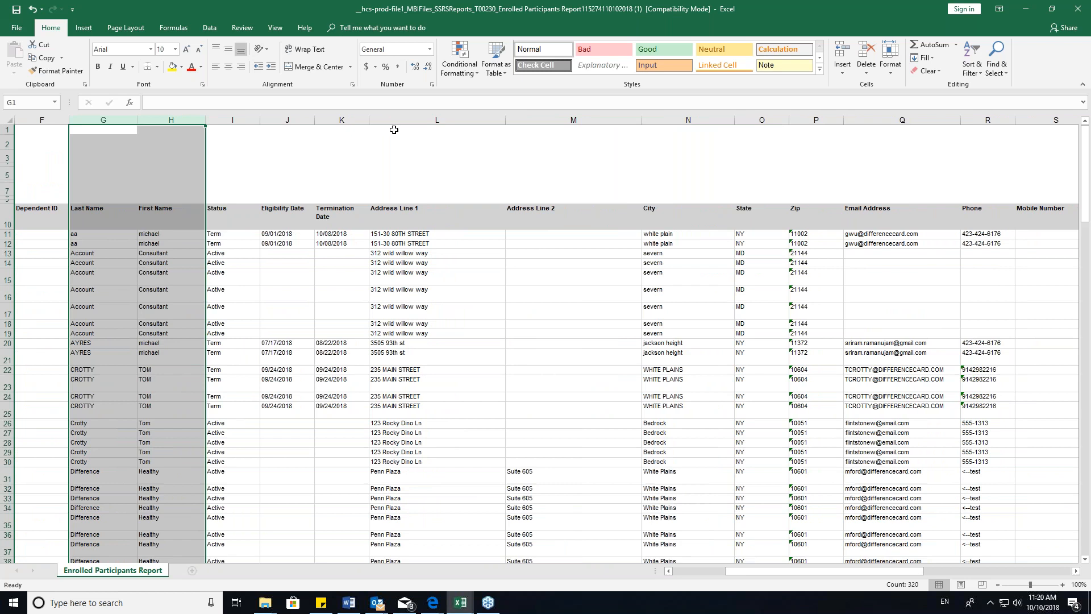
click(393, 120)
drag(834, 572, 940, 569)
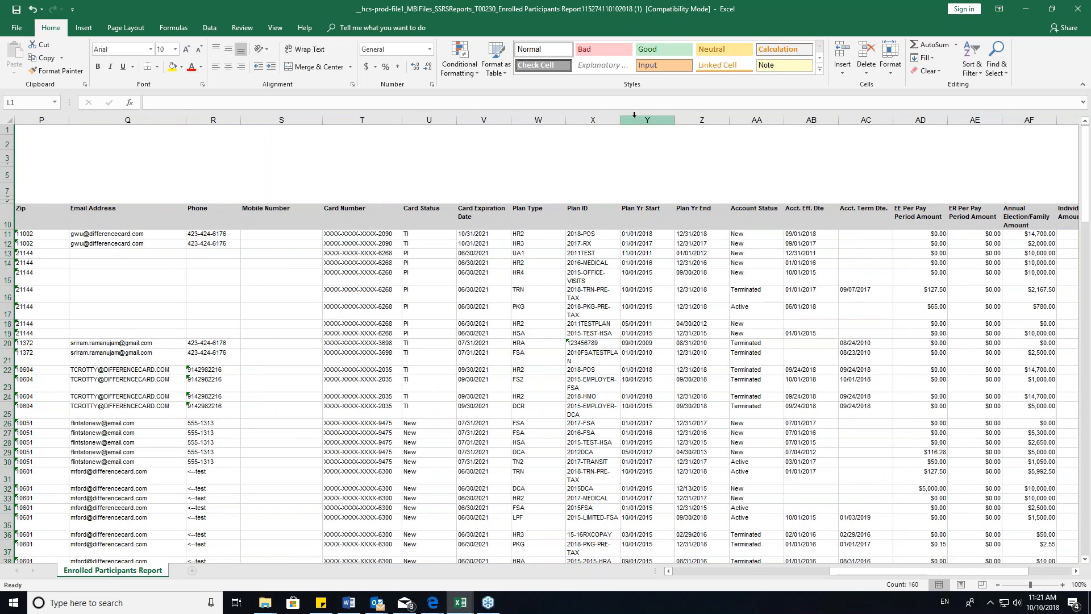
drag(634, 117, 812, 120)
drag(583, 118, 809, 129)
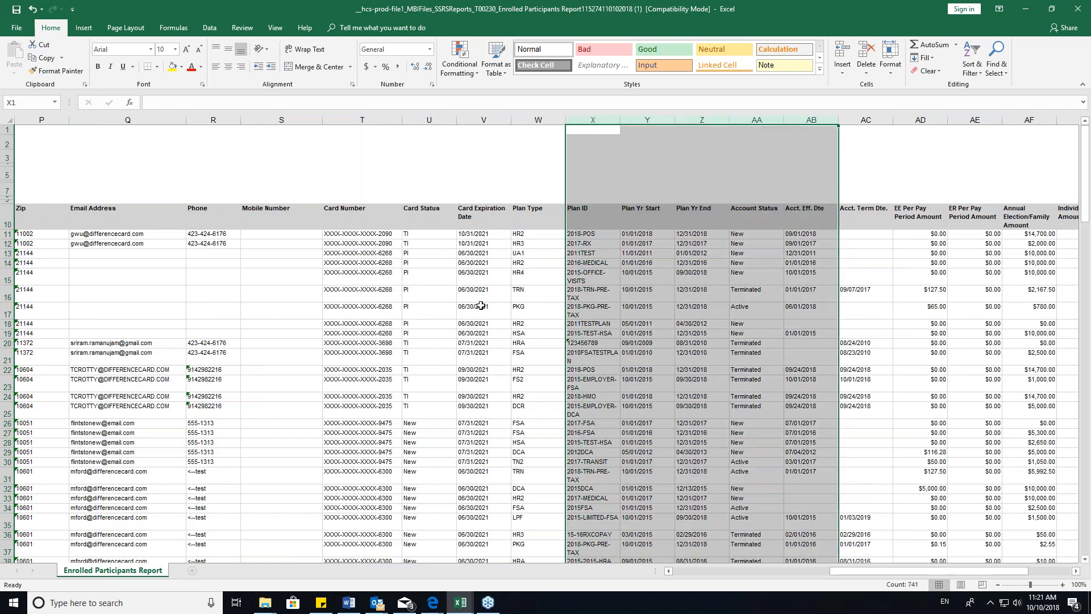
- Highlight the report's header block once more and minimize the workbook to get back to WealthCare Admin
drag(901, 569, 733, 568)
click(269, 186)
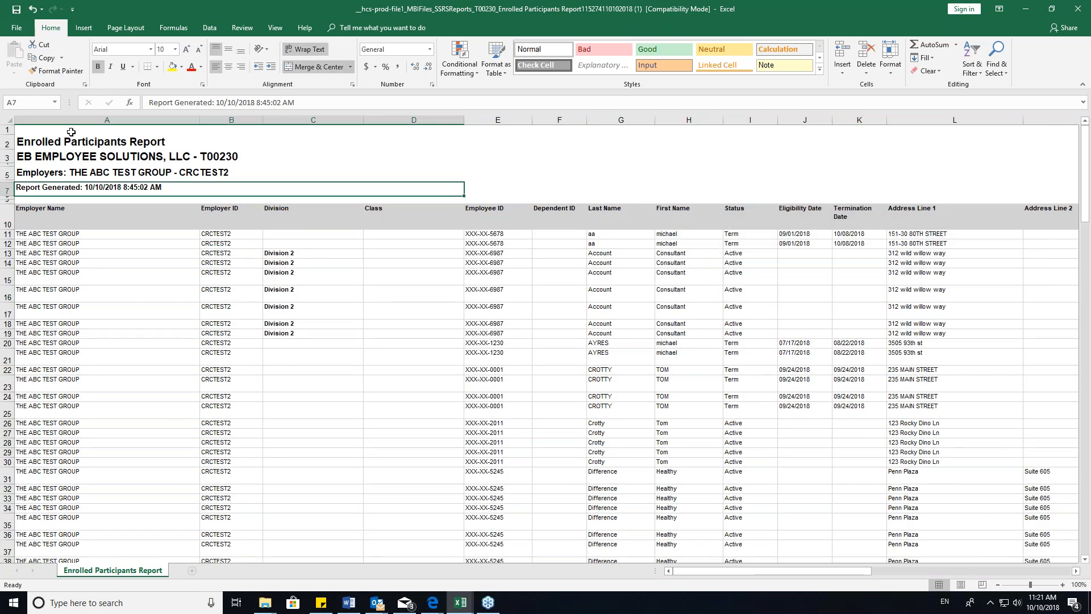
drag(45, 142, 337, 185)
click(337, 186)
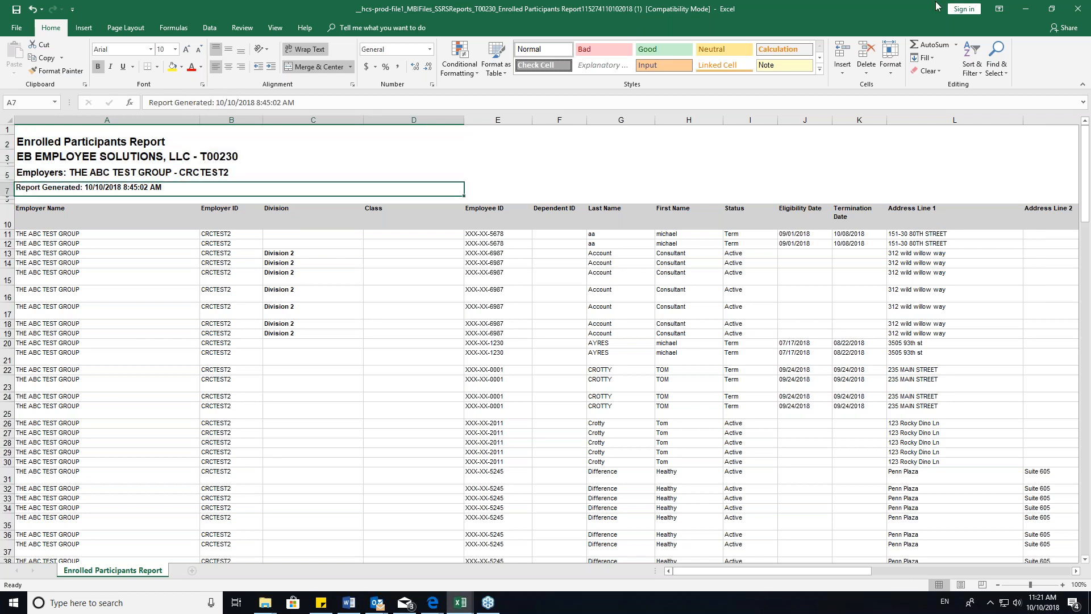
click(1026, 10)
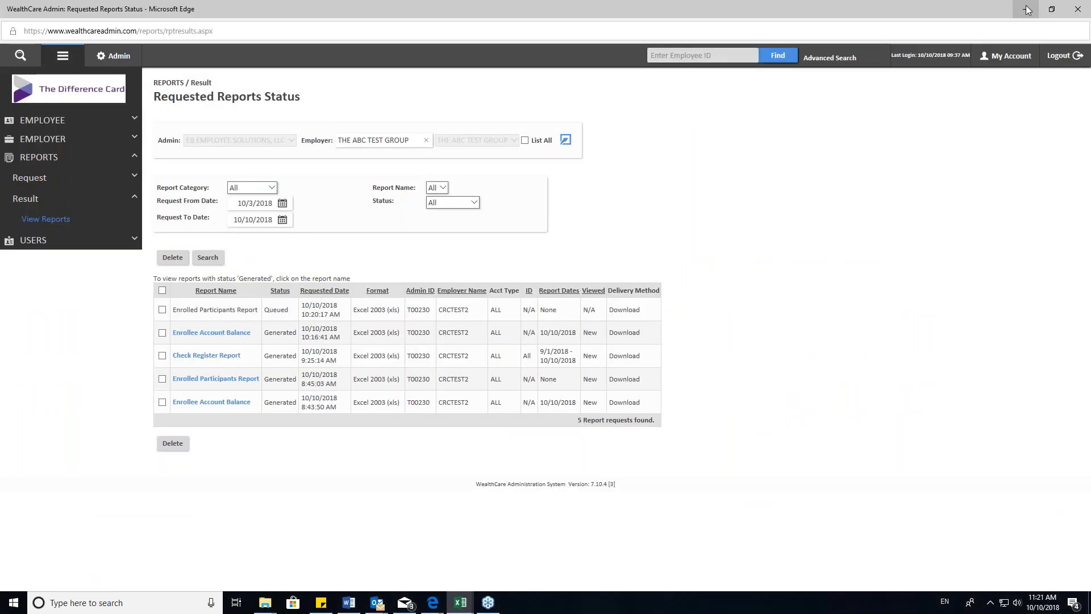
- Open the Employer Disbursements Report request from the Settlement Reports list
click(30, 178)
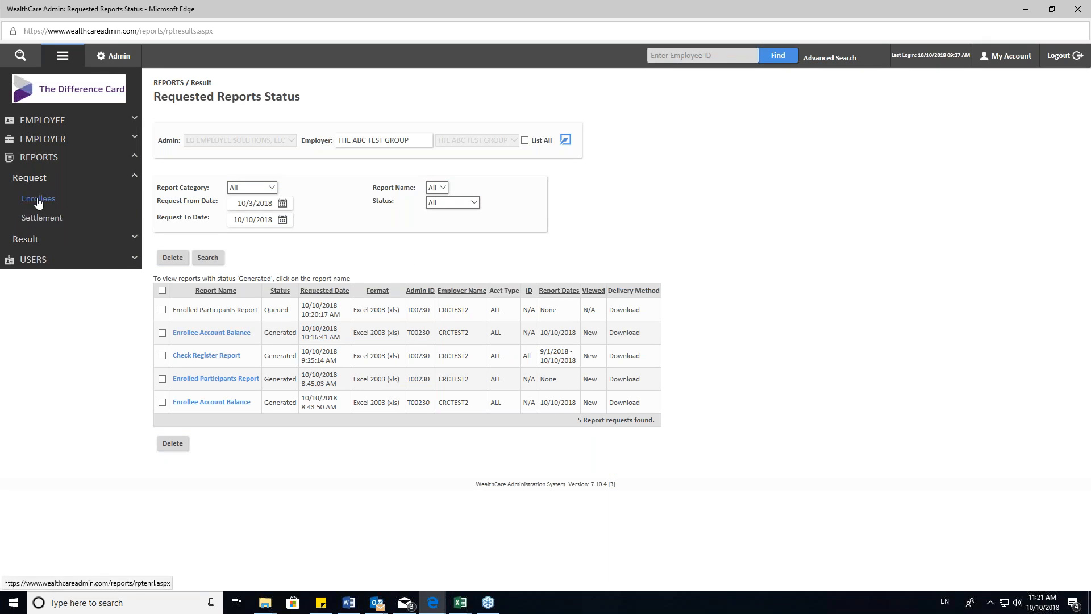
click(42, 218)
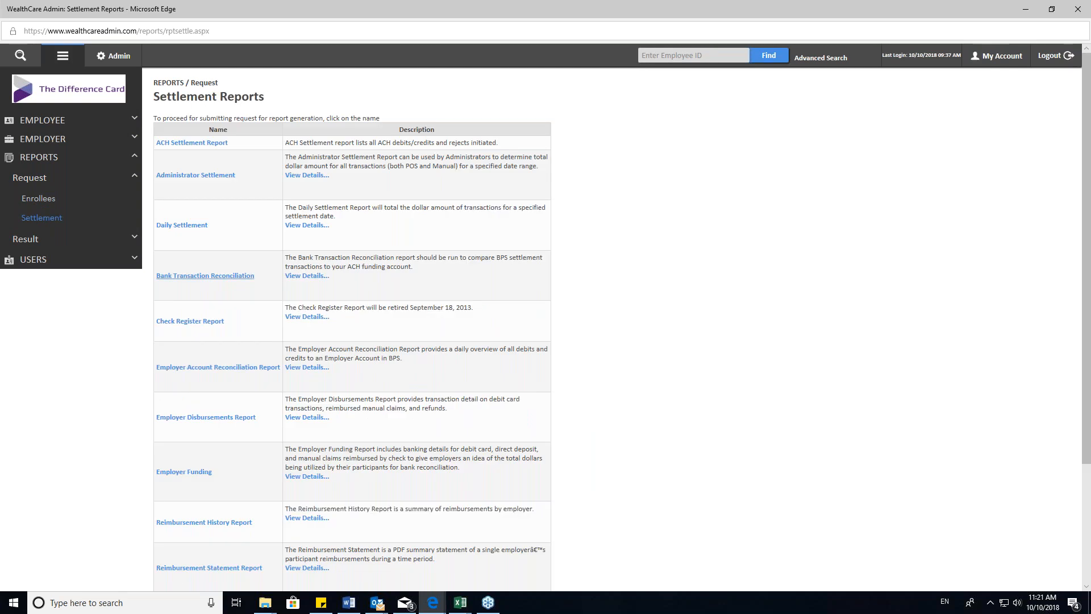
scroll(227, 267, down, 3)
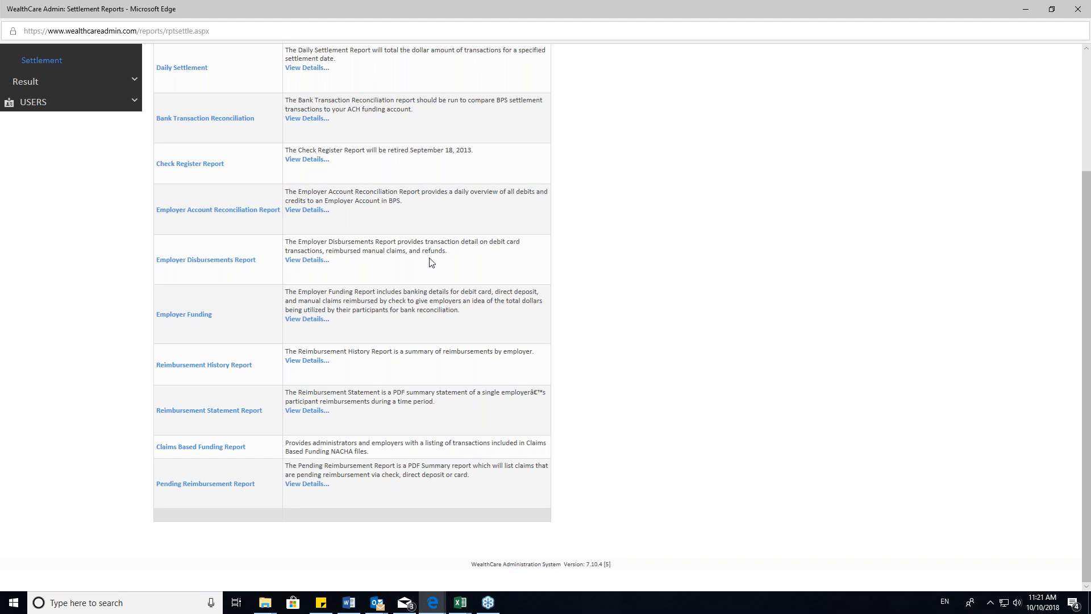
click(230, 260)
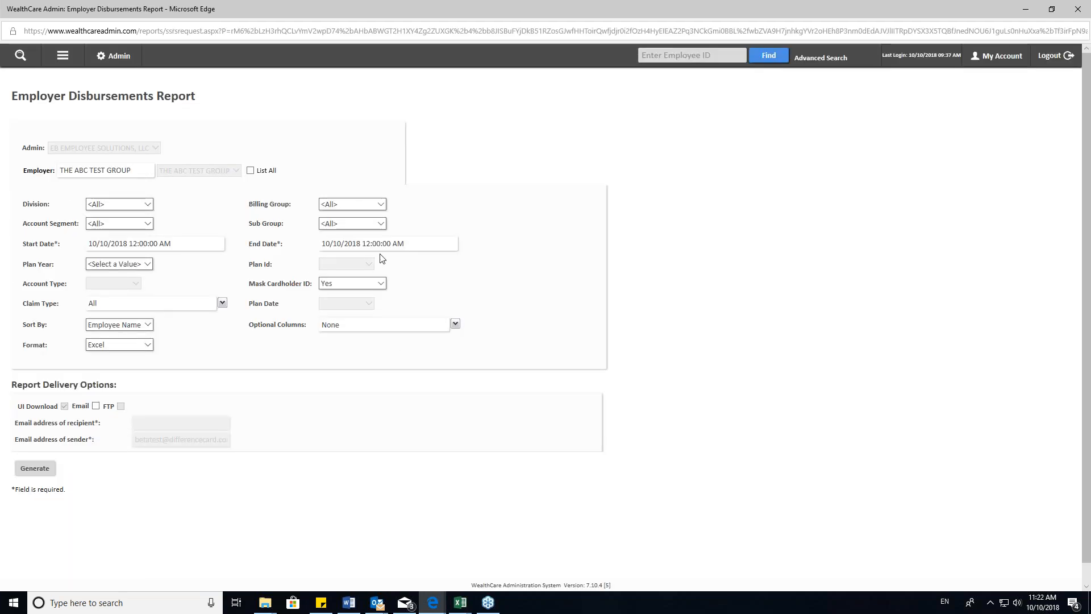
- Keep Division and Account Segment at All for the Employer Disbursements Report
click(146, 205)
click(136, 229)
click(134, 225)
click(190, 232)
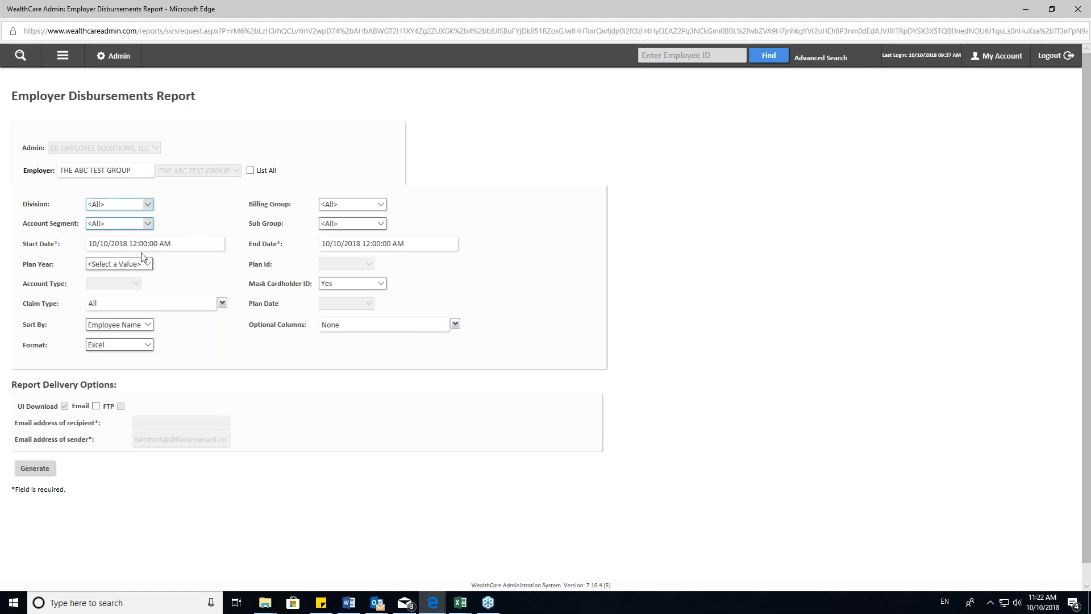
- Set the Employer Disbursements Report's Start Date to 9/1/2018
click(94, 243)
text(9/1)
key(Delete)
key(Delete)
key(Delete)
key(Tab)
- Set Plan Year to All and generate the Employer Disbursements Report
click(142, 266)
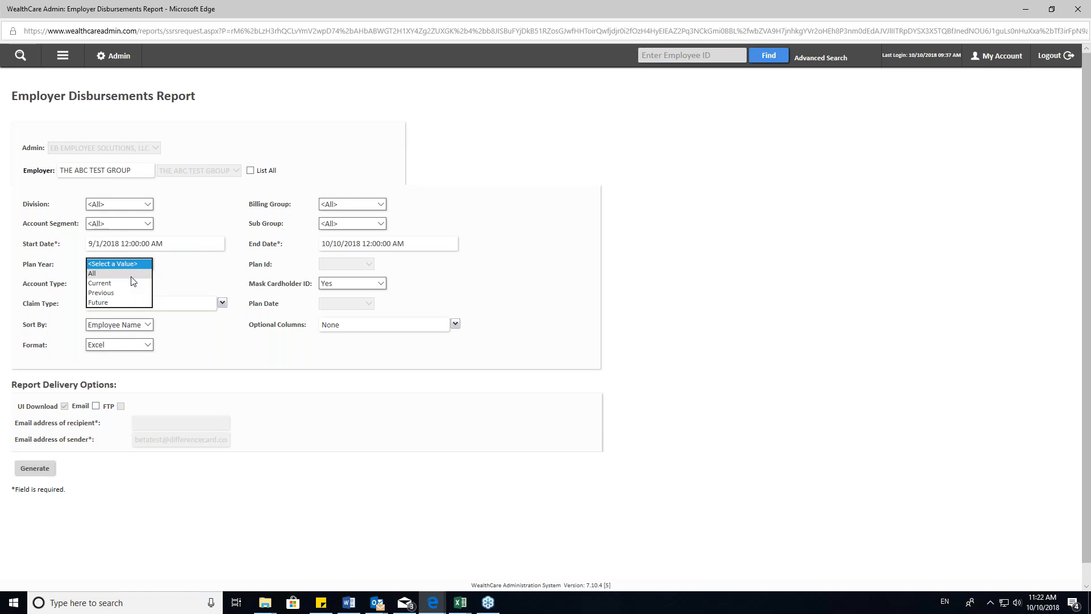
click(130, 274)
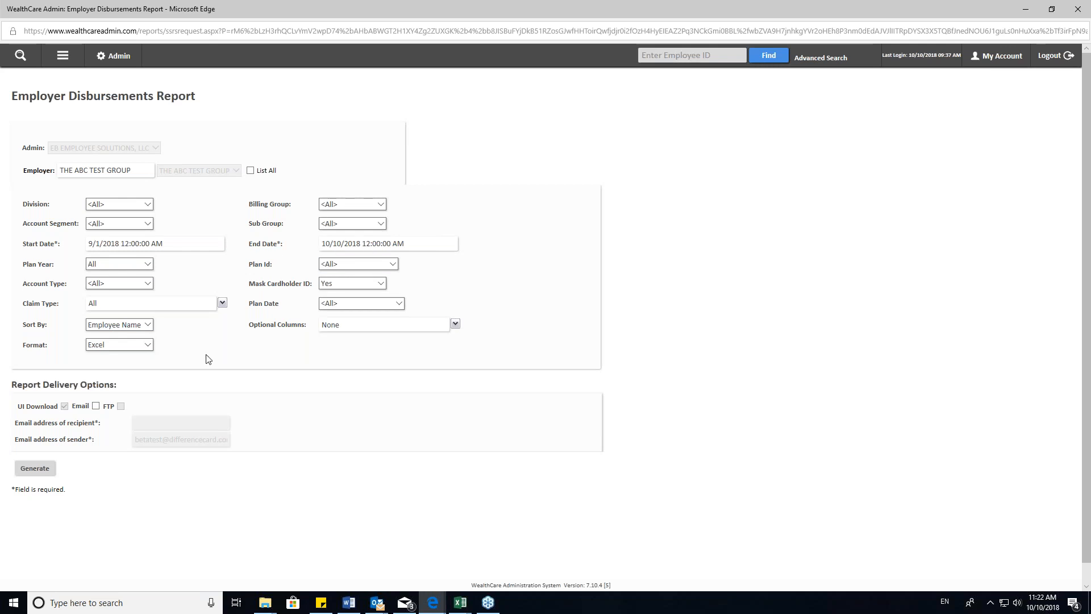
click(44, 470)
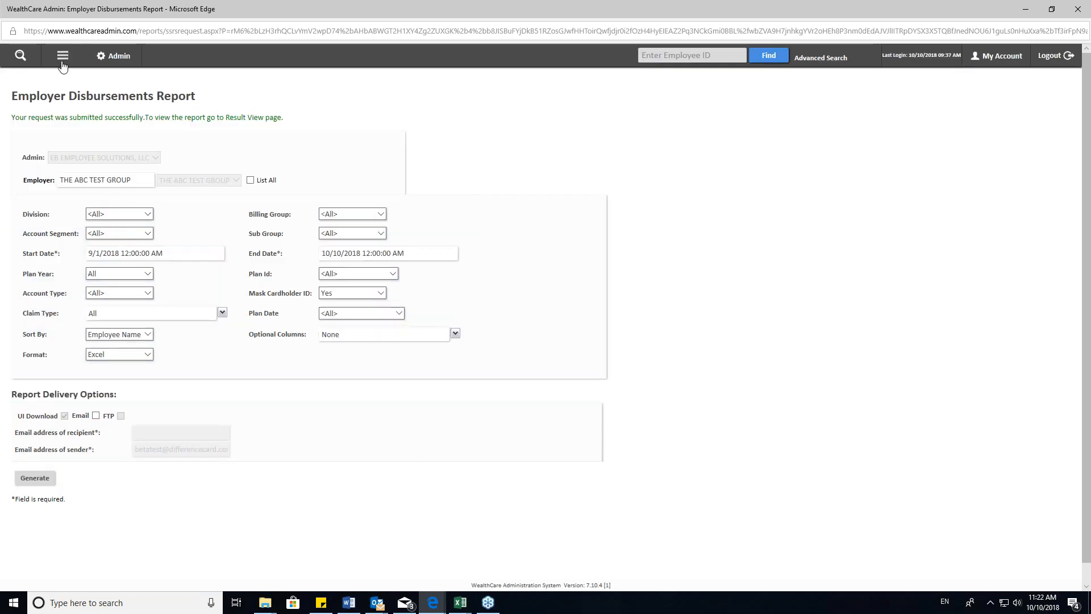
- Open the requested reports status page to find the Employer Disbursements Report
click(63, 56)
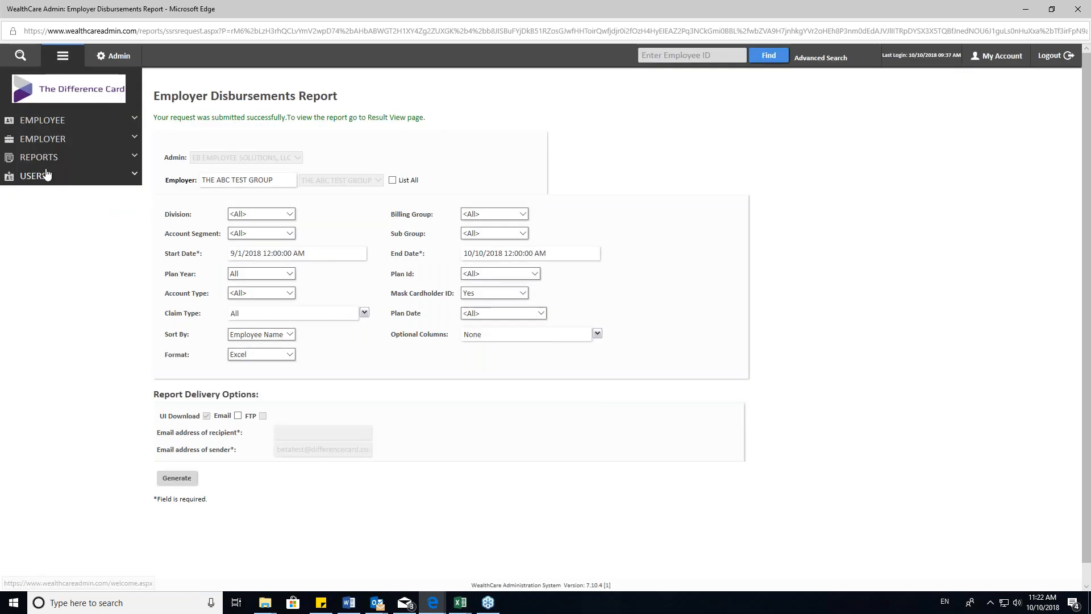
click(38, 157)
click(28, 198)
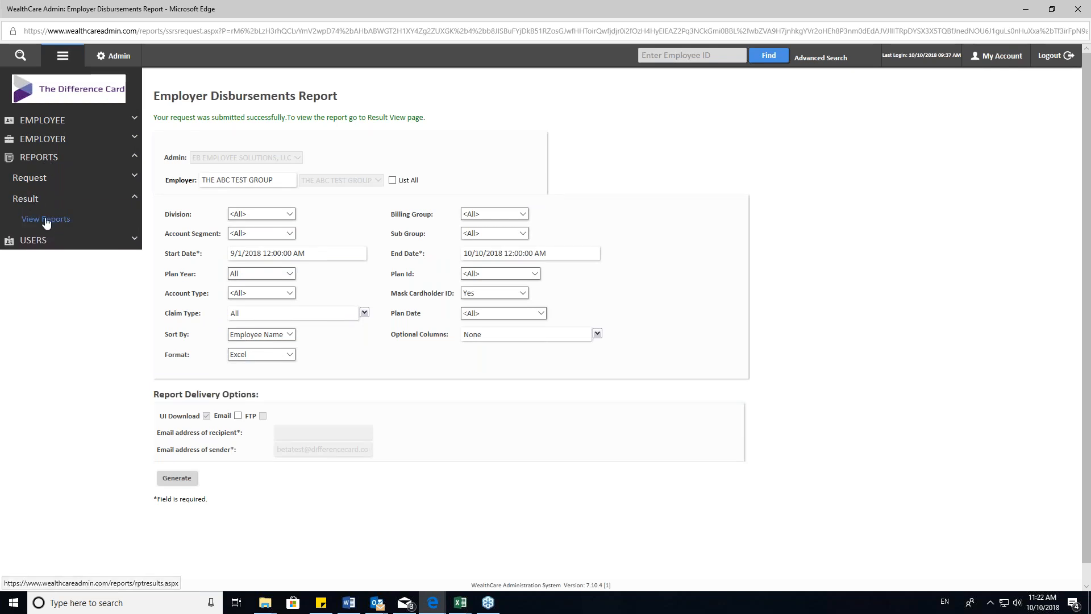
click(47, 220)
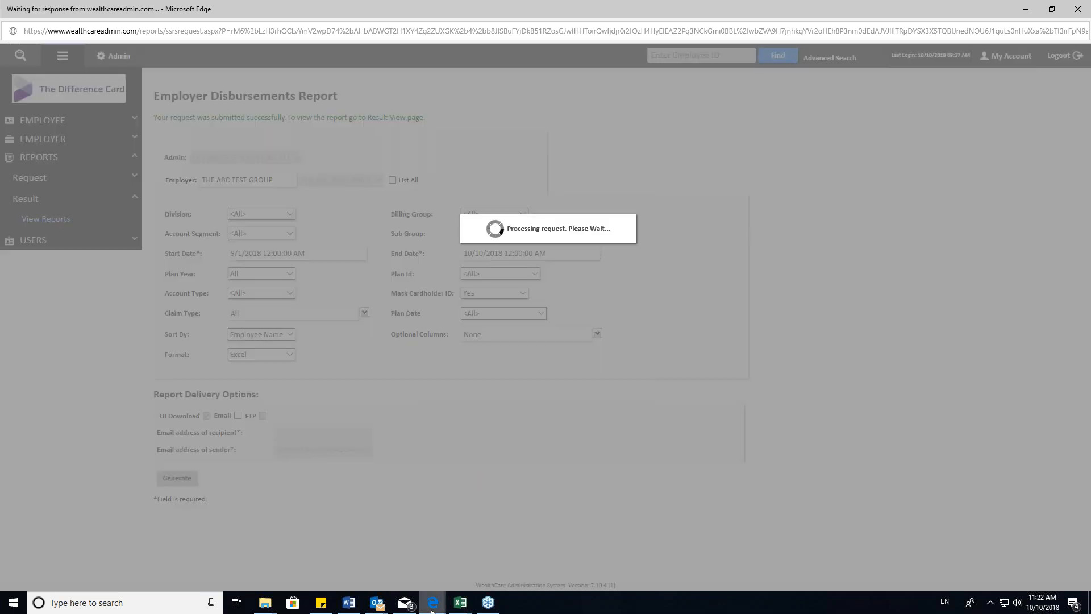
- Switch to the other Edge window and bring up the 2018 Standard Reporting Package PDF with the sample disbursements report
mouse_move(432, 602)
click(392, 550)
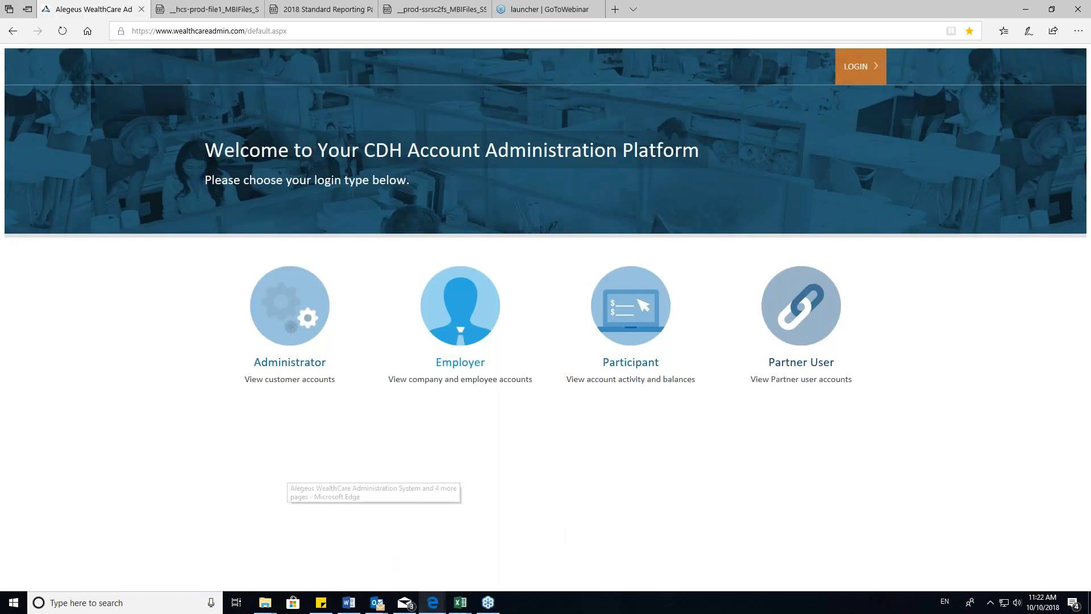
click(437, 10)
click(321, 9)
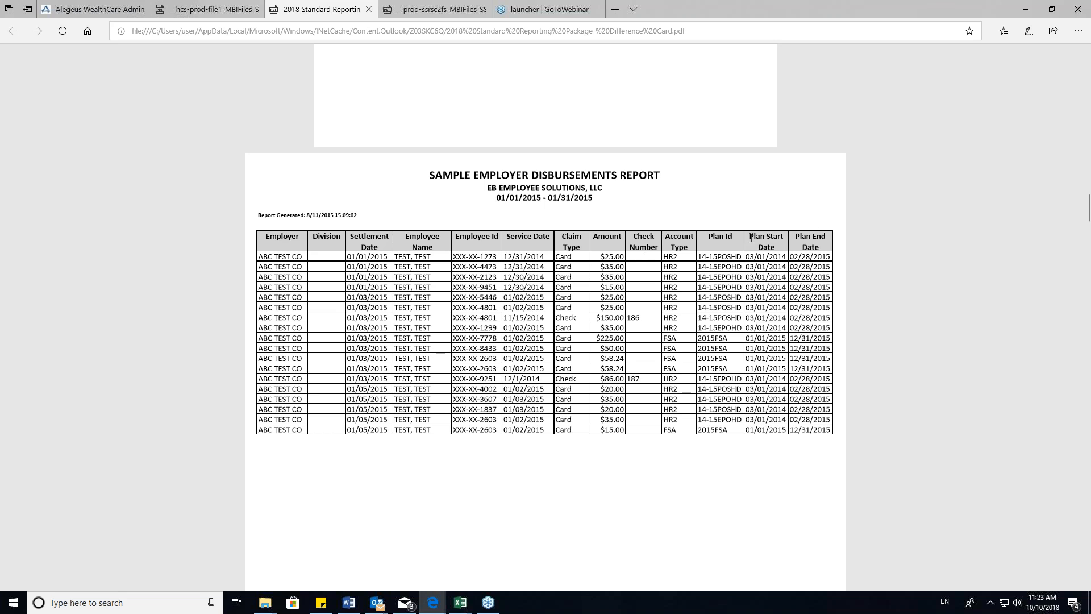
- Highlight the Plan Id, Plan Start Date and Plan End Date headings in the sample Employer Disbursements Report and minimize the window
drag(750, 233, 812, 289)
click(709, 232)
drag(709, 232, 816, 245)
click(688, 318)
scroll(603, 365, down, 3)
scroll(601, 365, up, 3)
click(1026, 9)
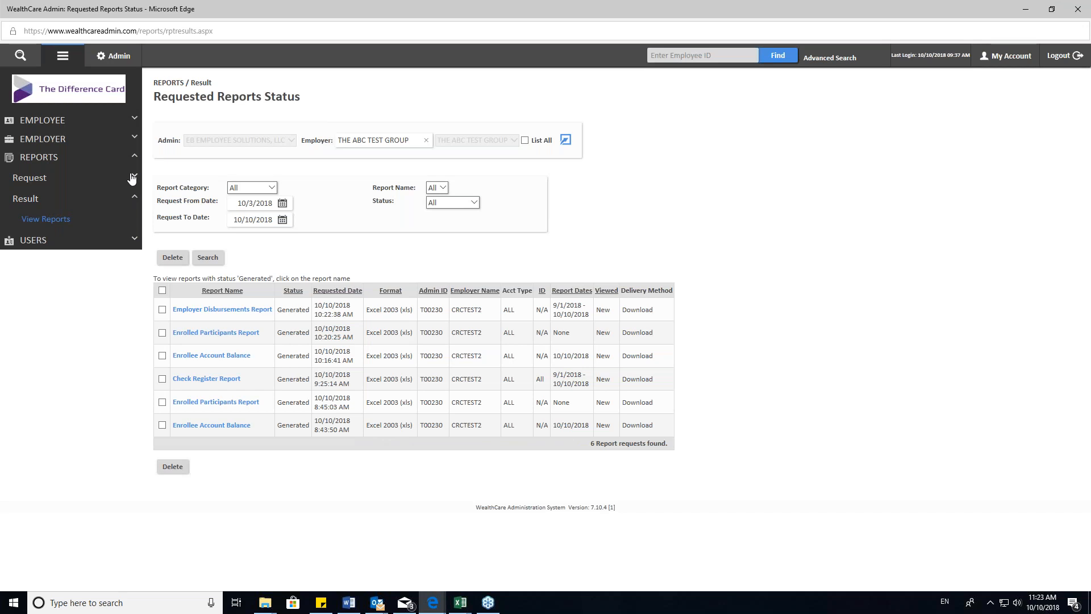
- Return to the Settlement Reports list and open the Reimbursement History Report request
click(132, 179)
click(41, 218)
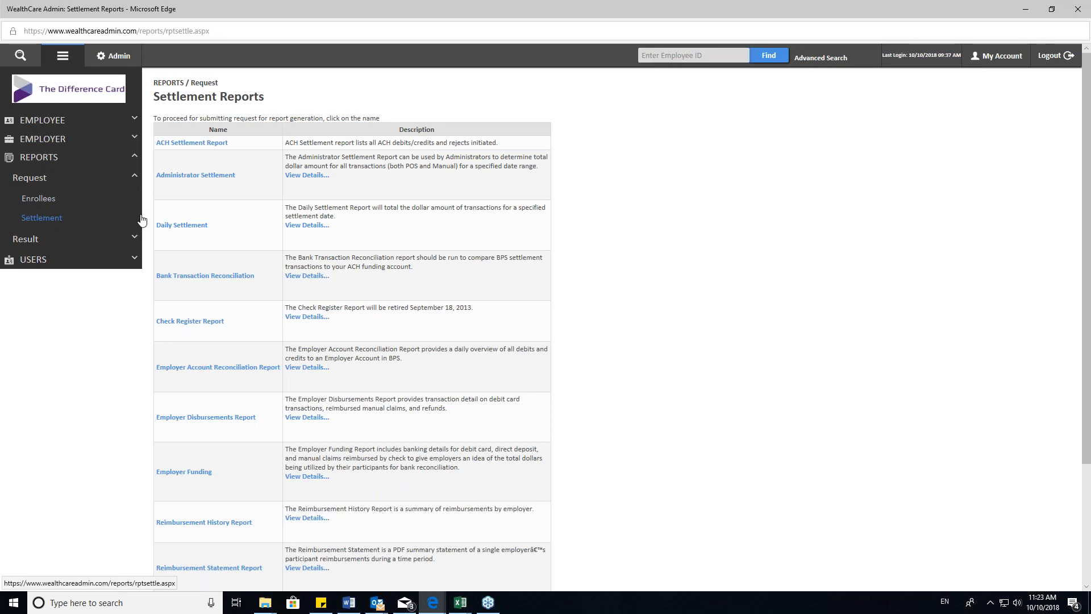
scroll(252, 302, down, 1)
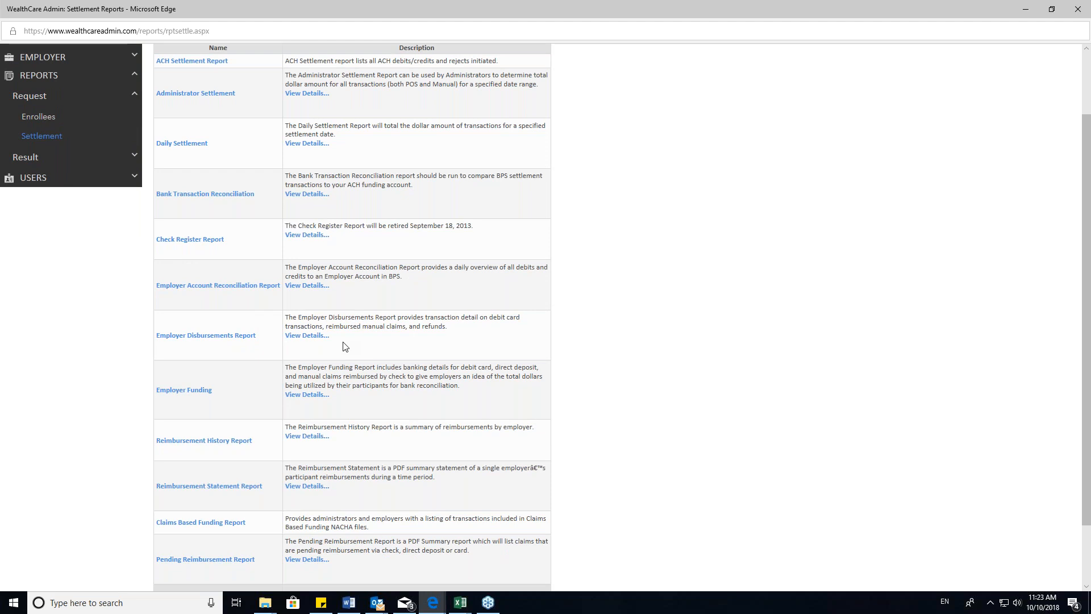
drag(333, 442, 294, 441)
click(353, 452)
click(214, 441)
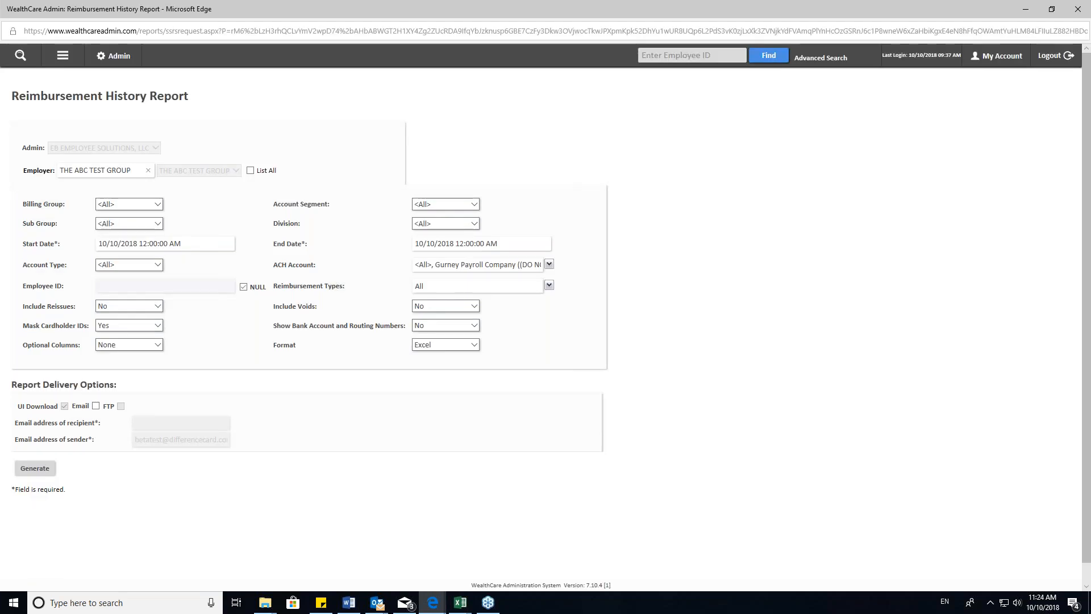
- Keep Billing Group and Sub Group at All for the Reimbursement History Report
click(155, 204)
click(154, 205)
click(157, 224)
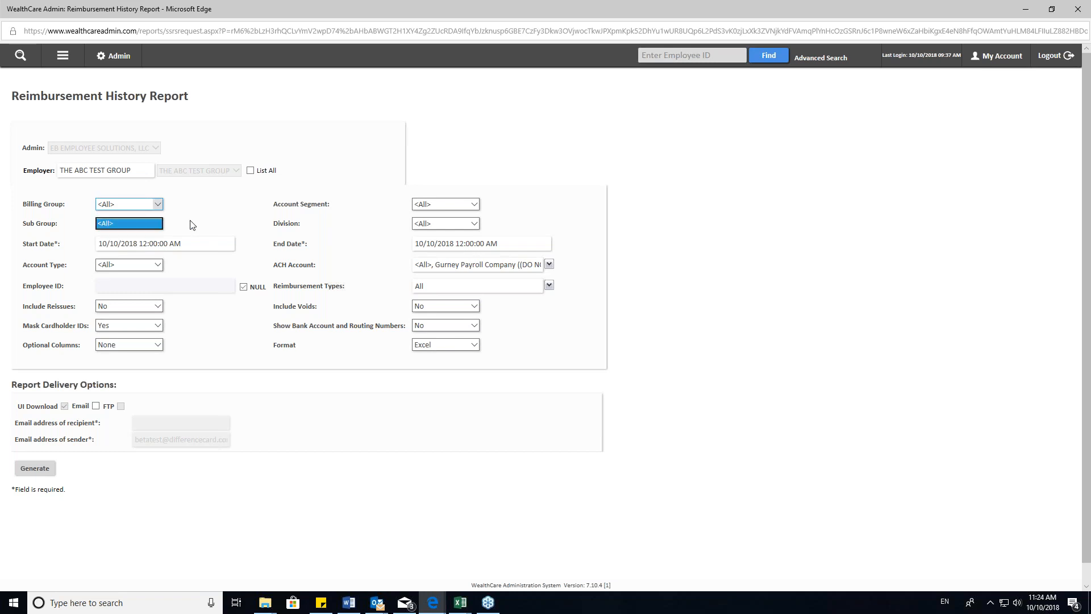
- Set the Reimbursement History Report's Start Date to 9/1/2018
click(117, 243)
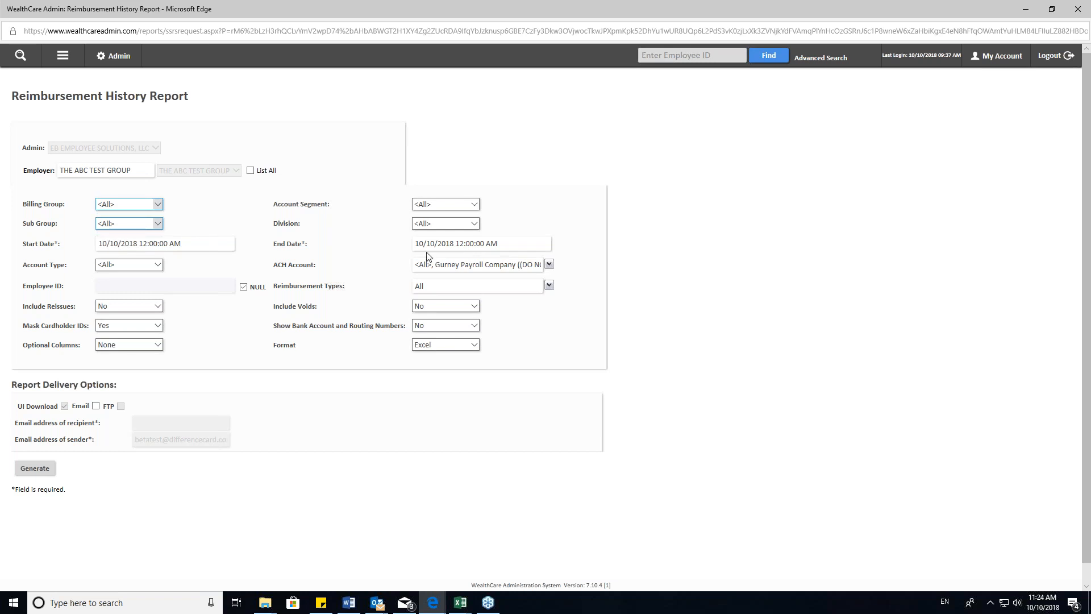
double_click(107, 243)
text(9)
key(BackSpace)
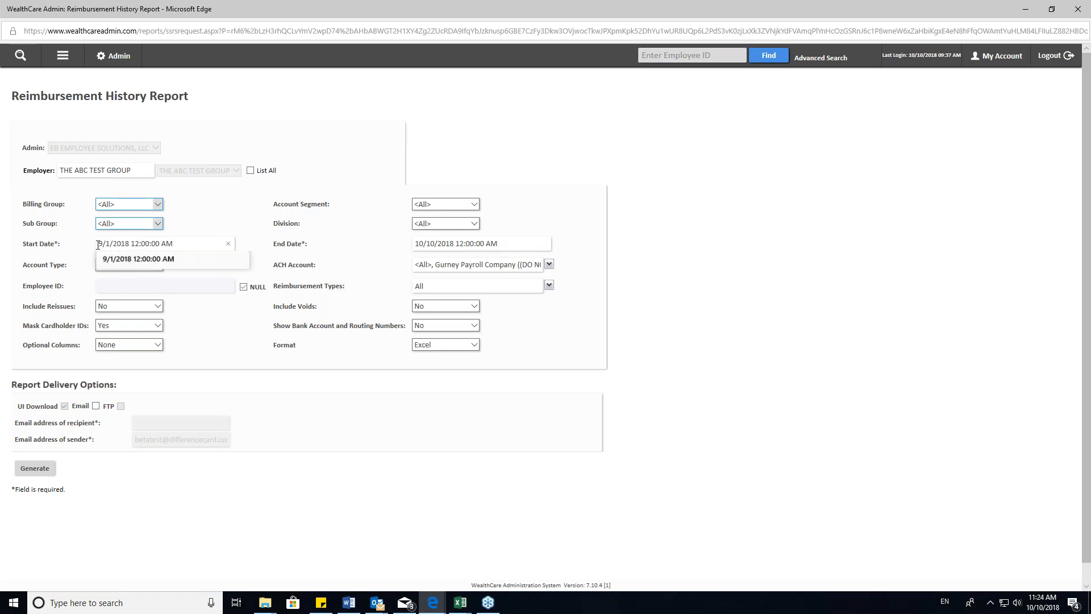
- Review the Account Type options for the Reimbursement History Report and keep the selection at All
click(334, 215)
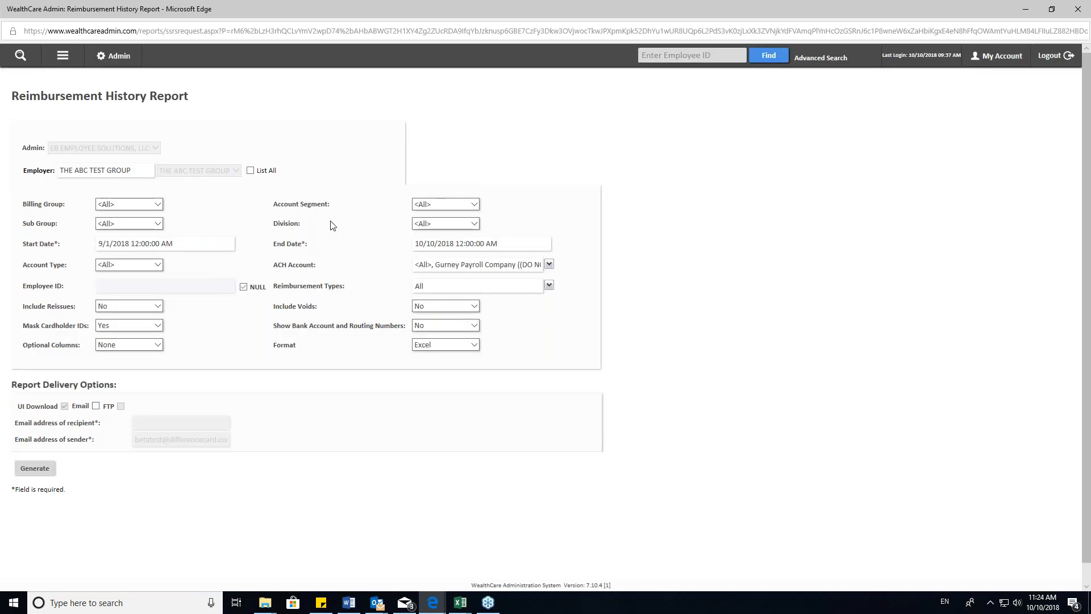
click(147, 266)
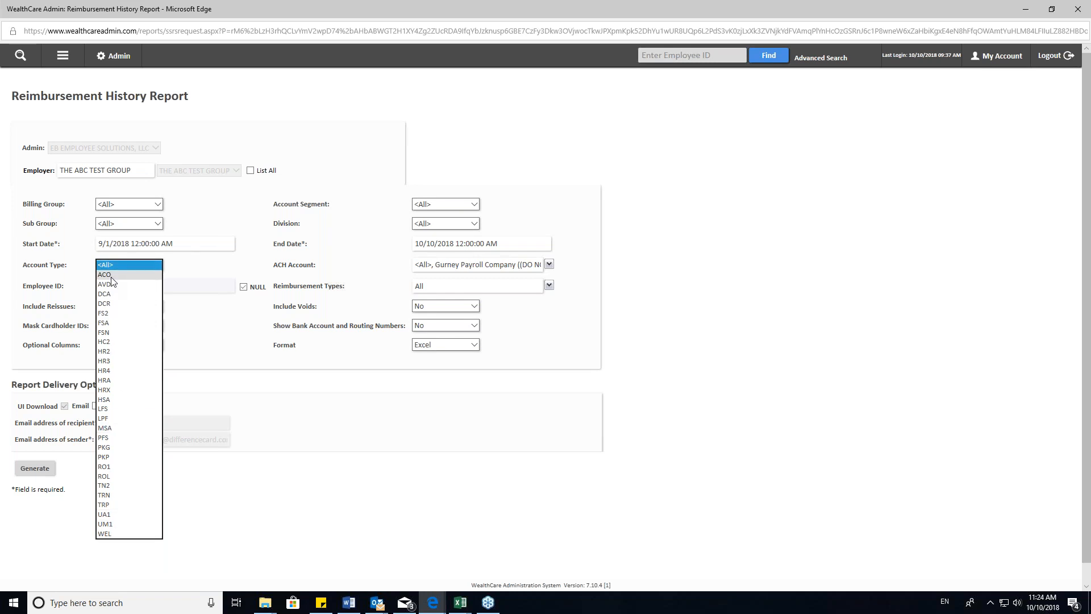
click(191, 347)
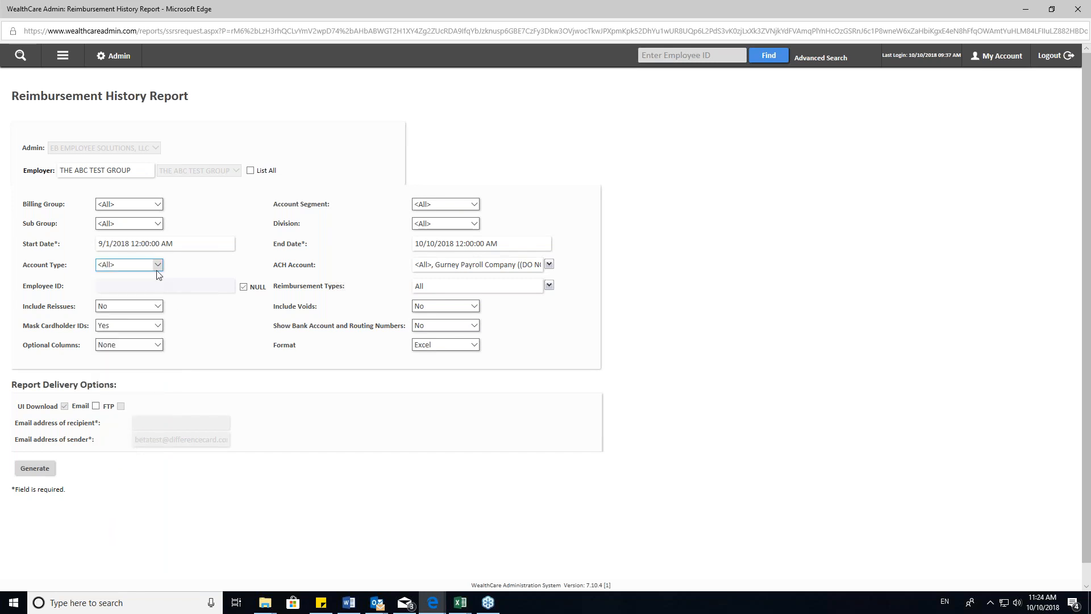
click(157, 269)
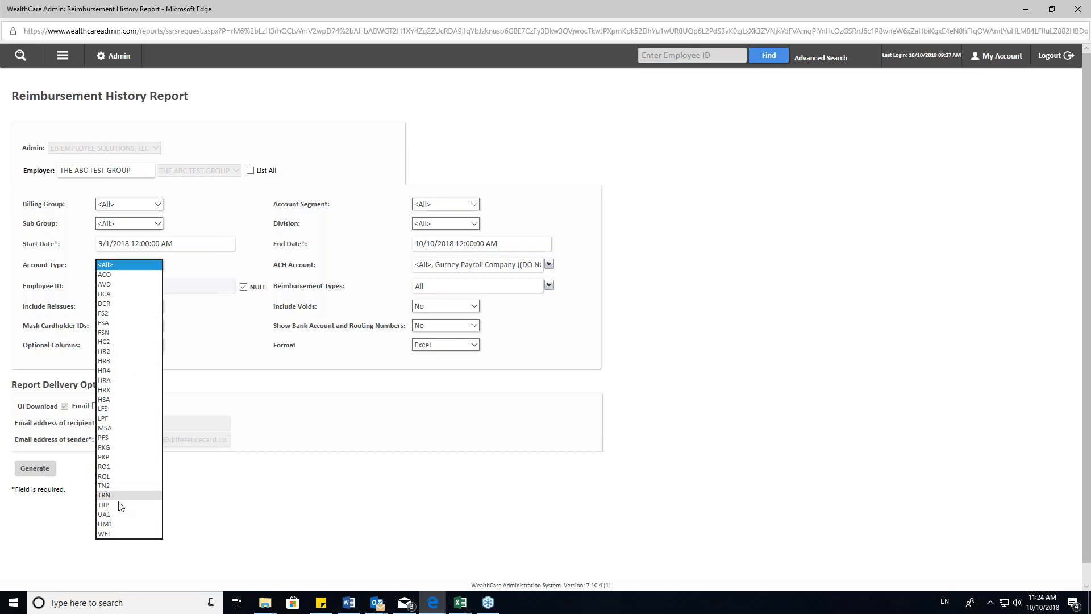
click(203, 328)
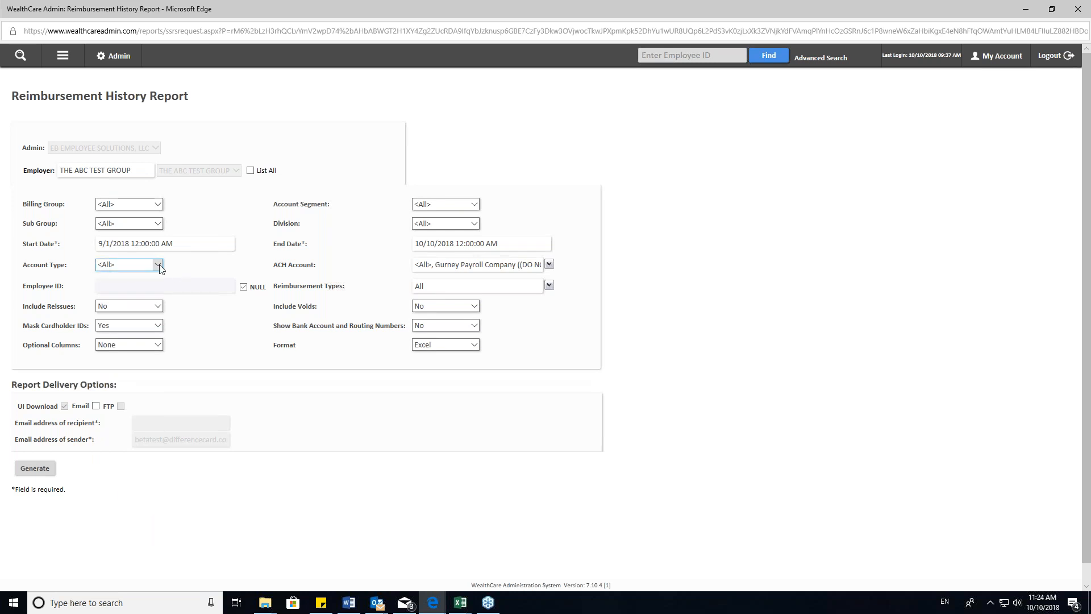
- Set Include Reissues and Include Voids to Yes and generate the Reimbursement History Report
click(140, 311)
click(137, 296)
click(444, 309)
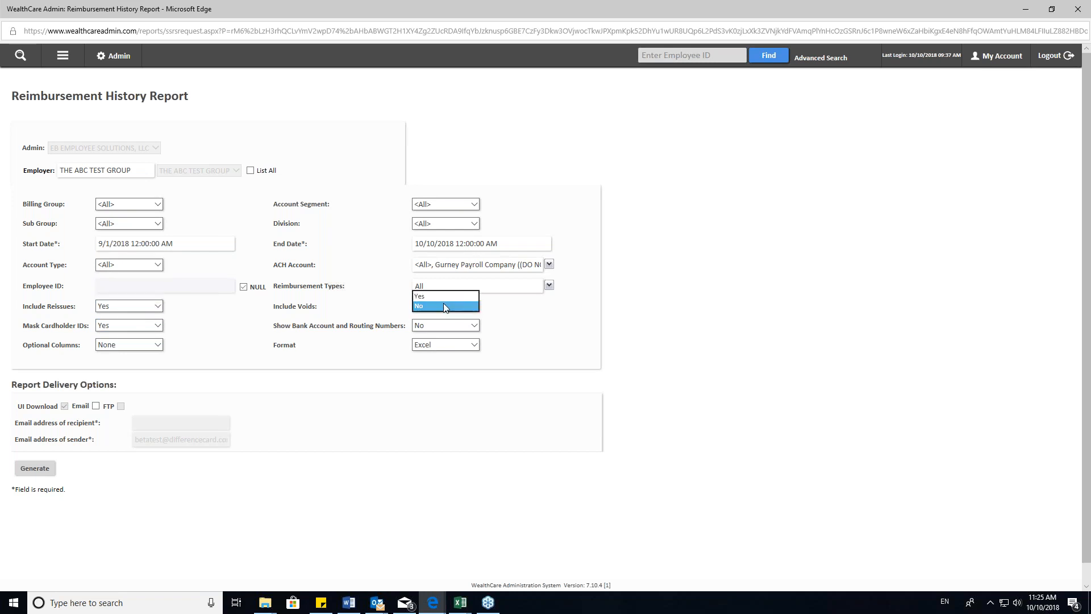
click(432, 296)
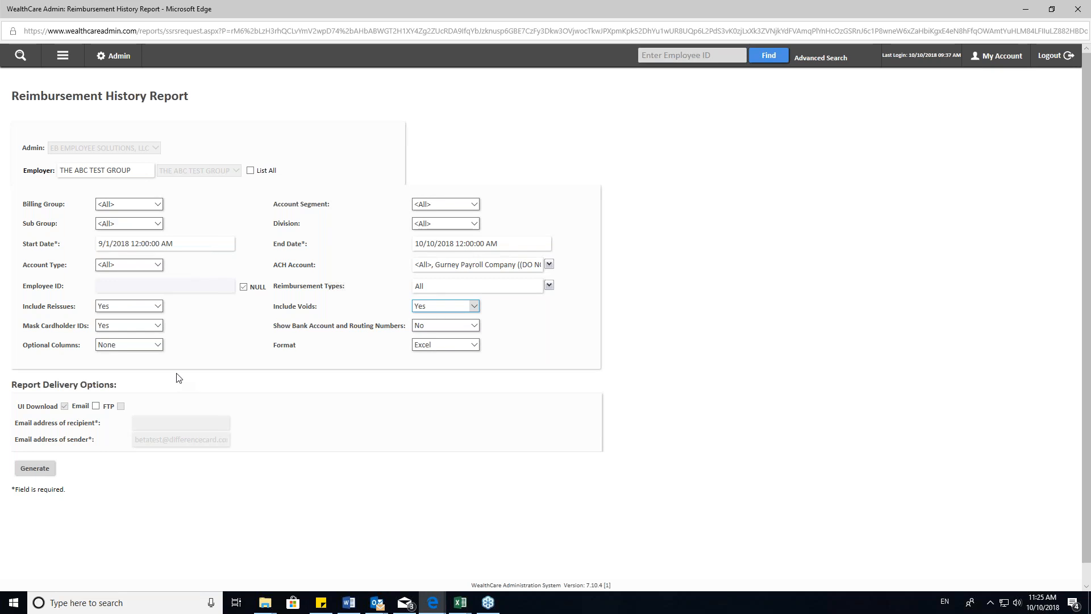
click(31, 469)
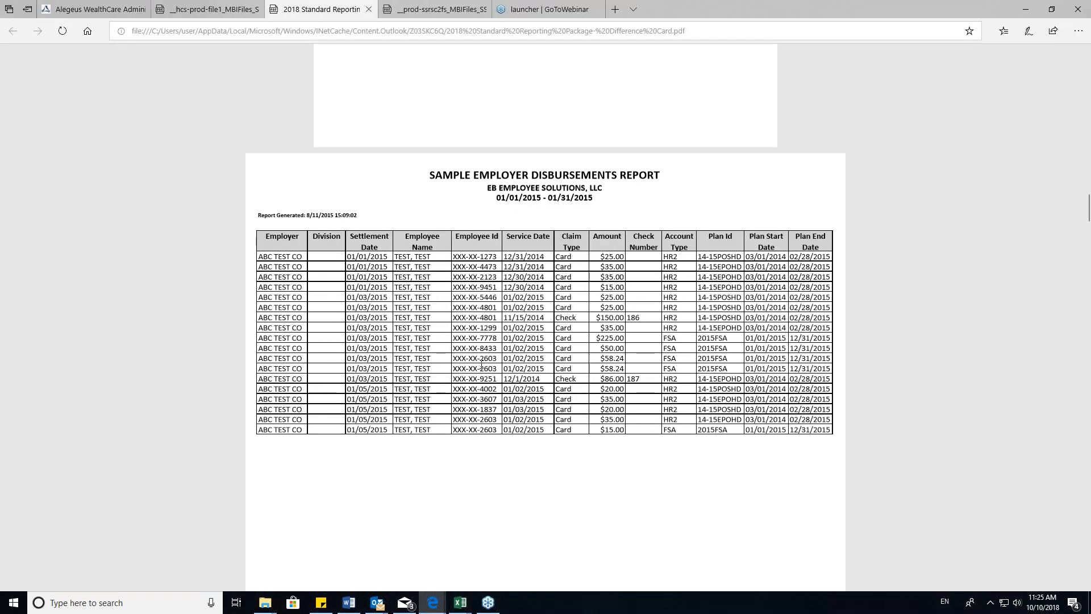
- Find the sample Reimbursement History Report in the reporting package PDF and highlight its Bank Account Name heading
scroll(481, 364, down, 3)
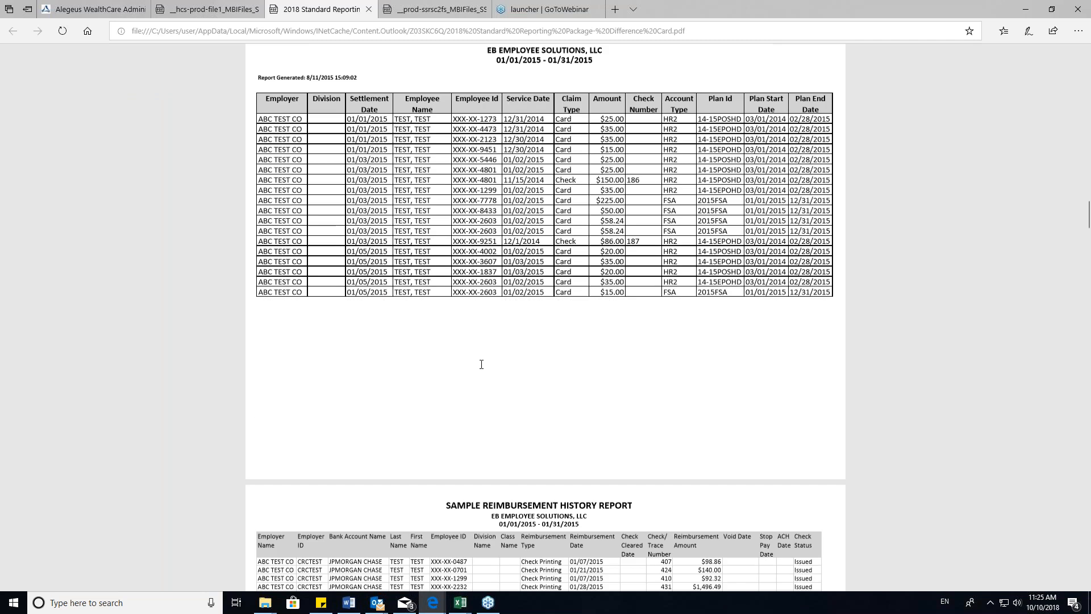
scroll(481, 364, down, 5)
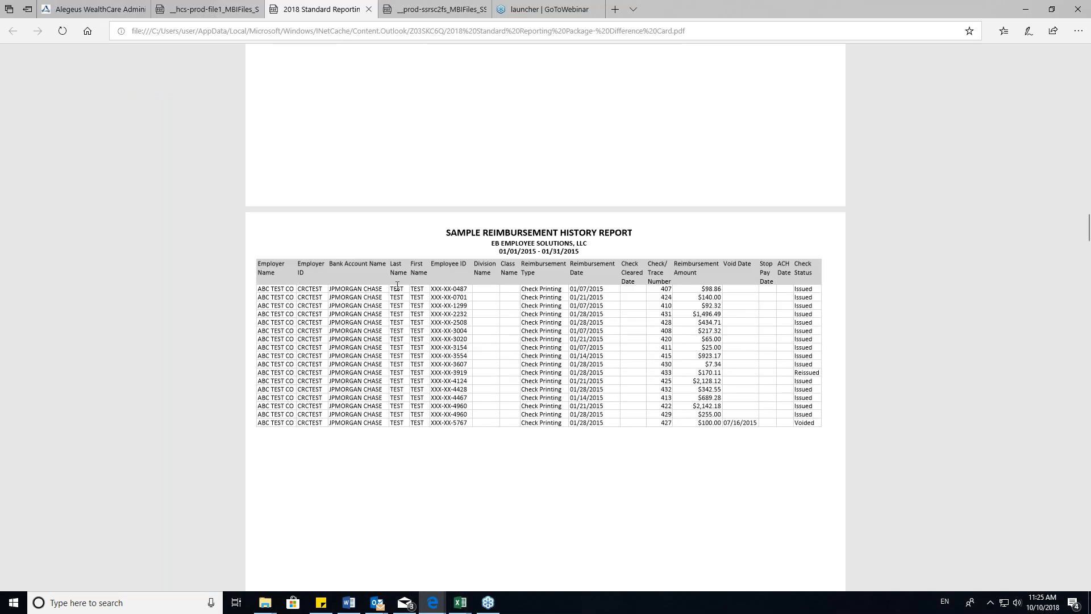
drag(333, 265, 402, 266)
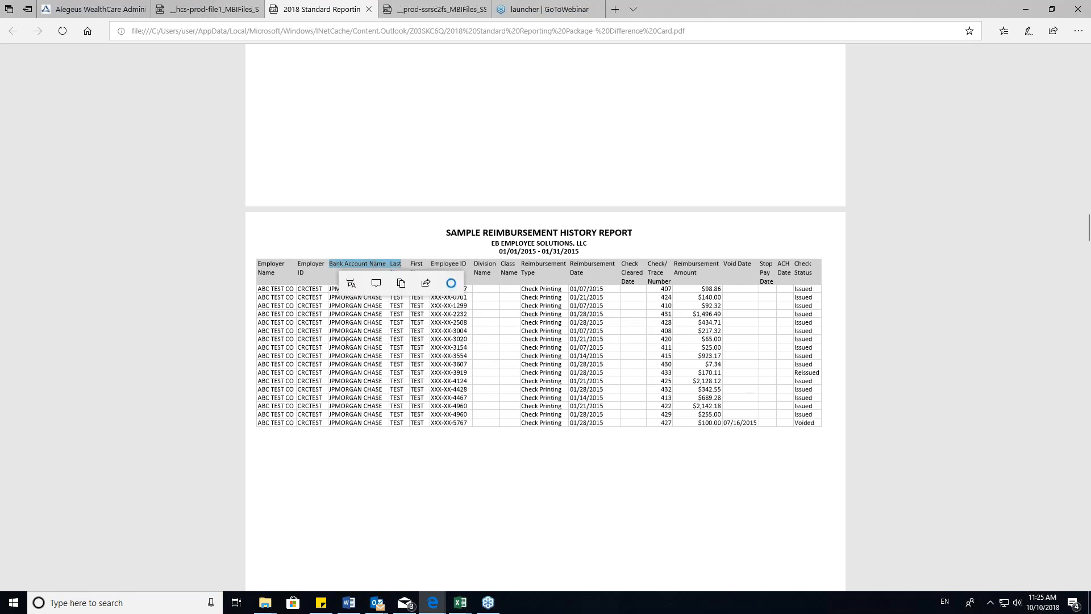
click(352, 379)
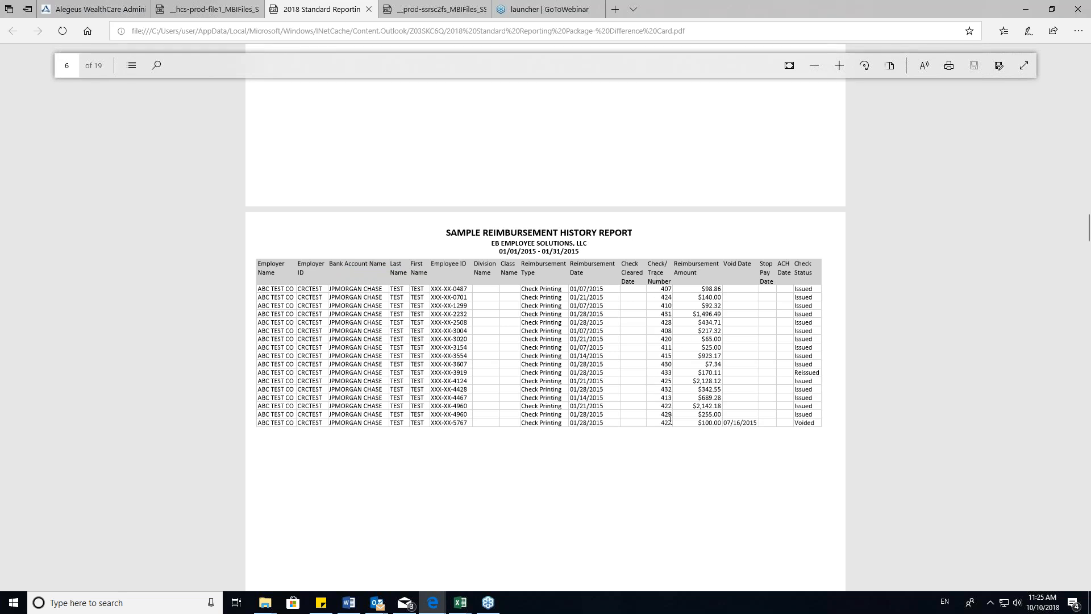
- Highlight the Check Status heading and the $217.32 reimbursement row in the sample report, and minimize the PDF window
drag(795, 263, 804, 267)
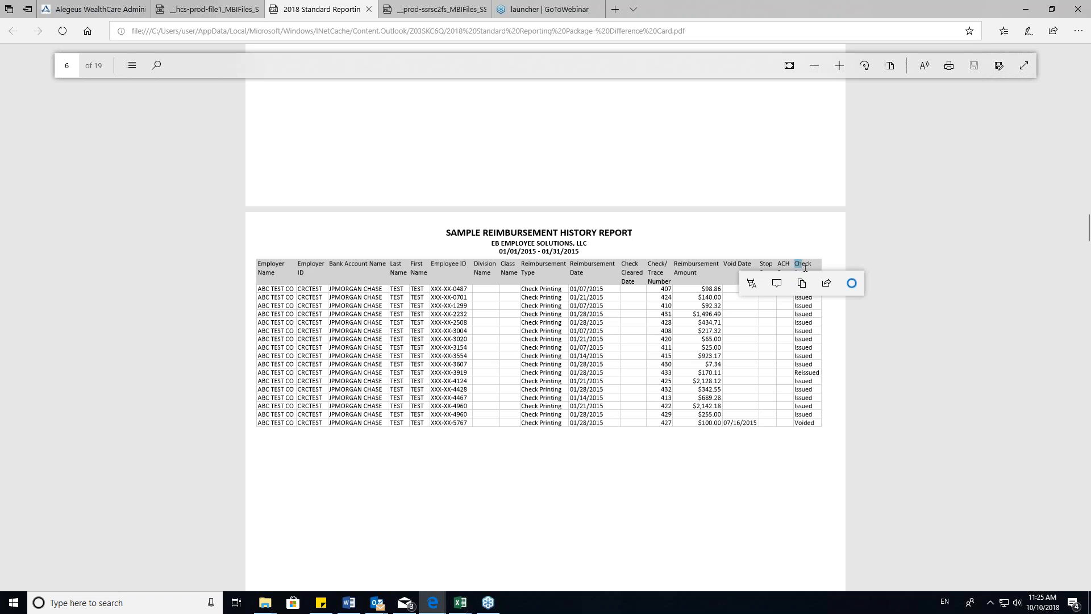
click(794, 320)
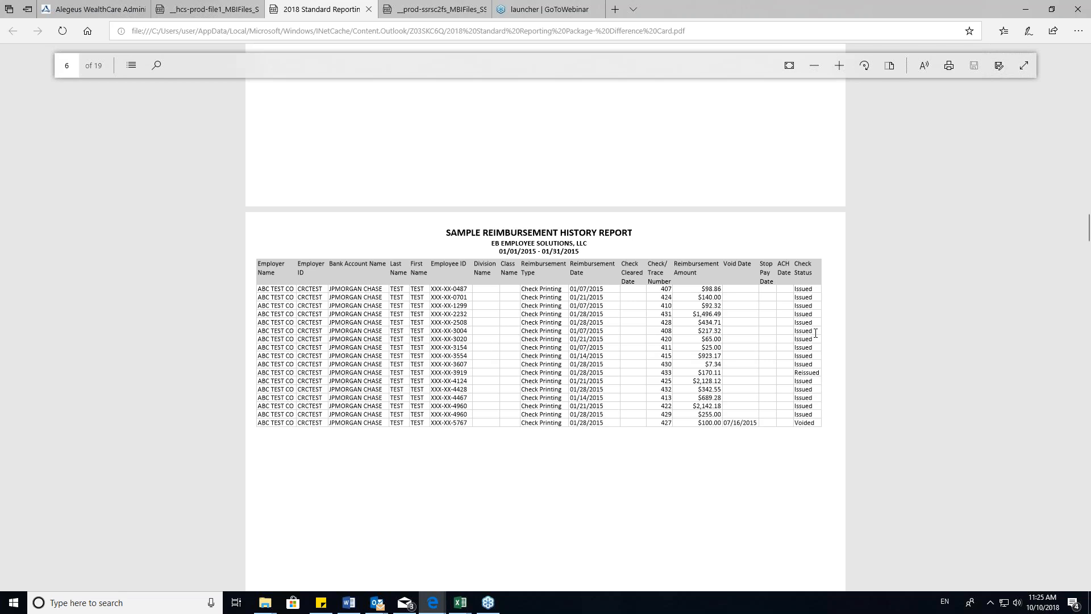
drag(816, 333, 312, 329)
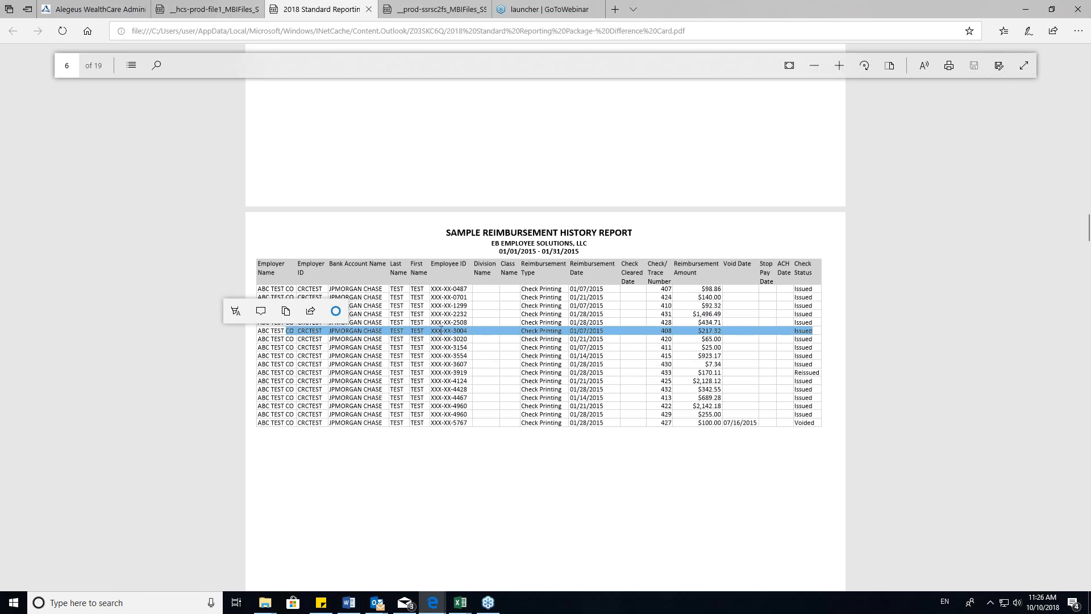
click(782, 333)
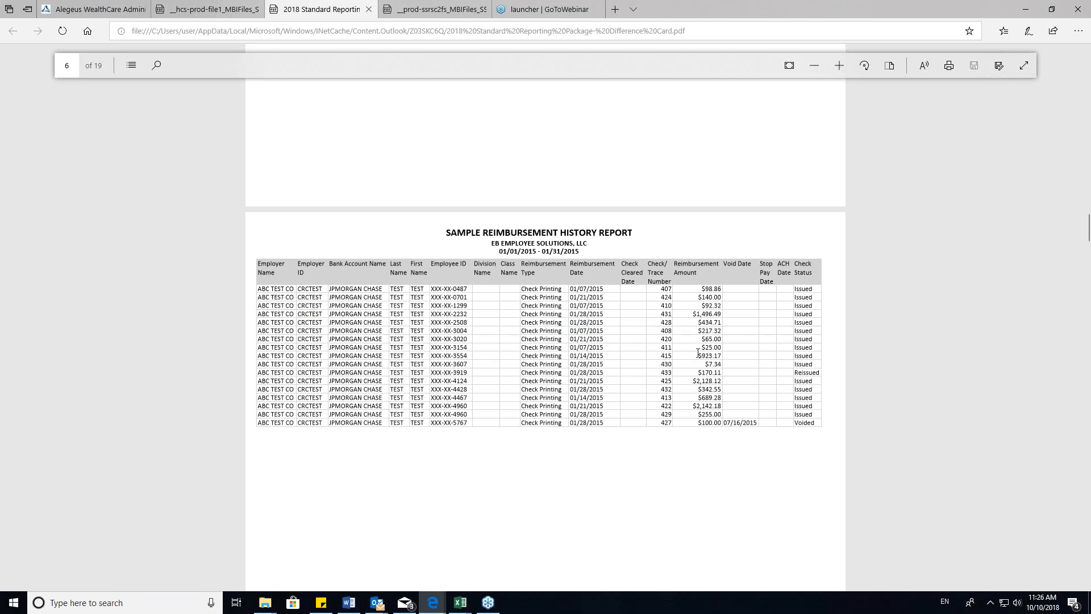
click(1032, 9)
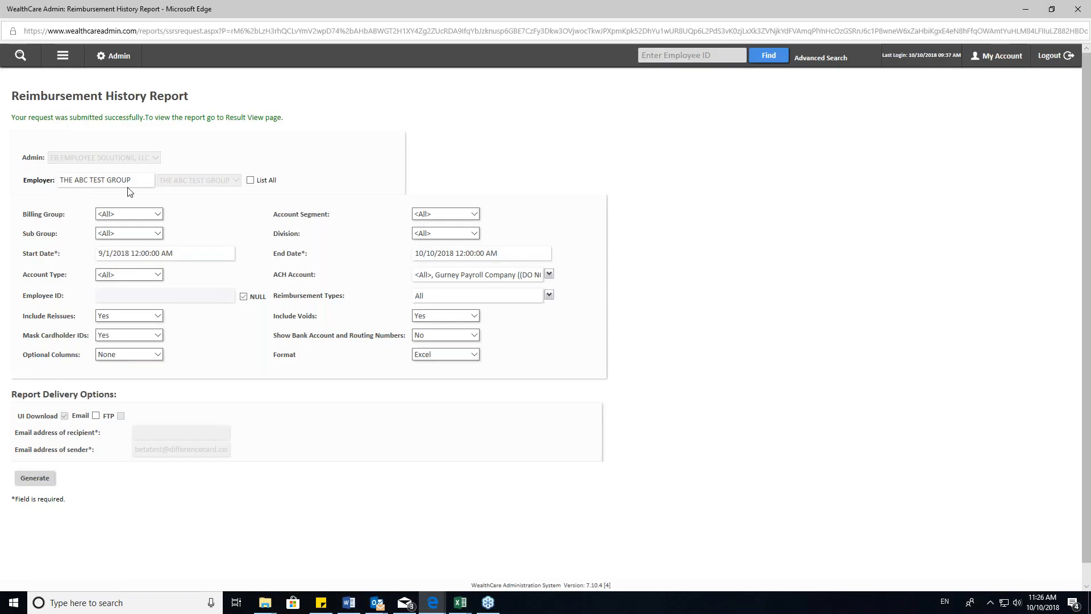
- Return to the Settlement Reports list and open the Check Register Report request
click(63, 57)
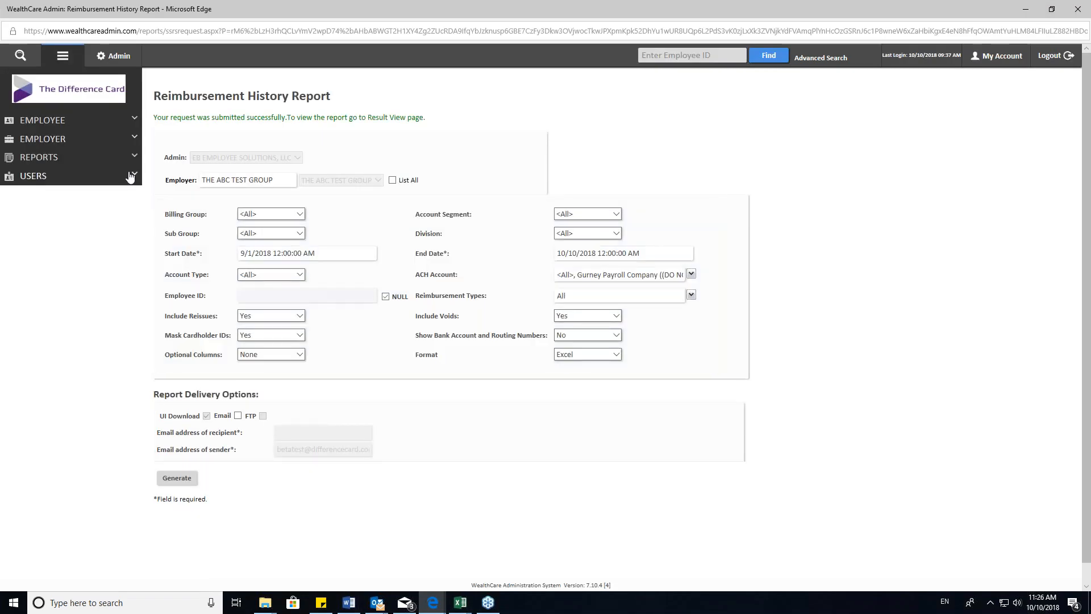
click(133, 157)
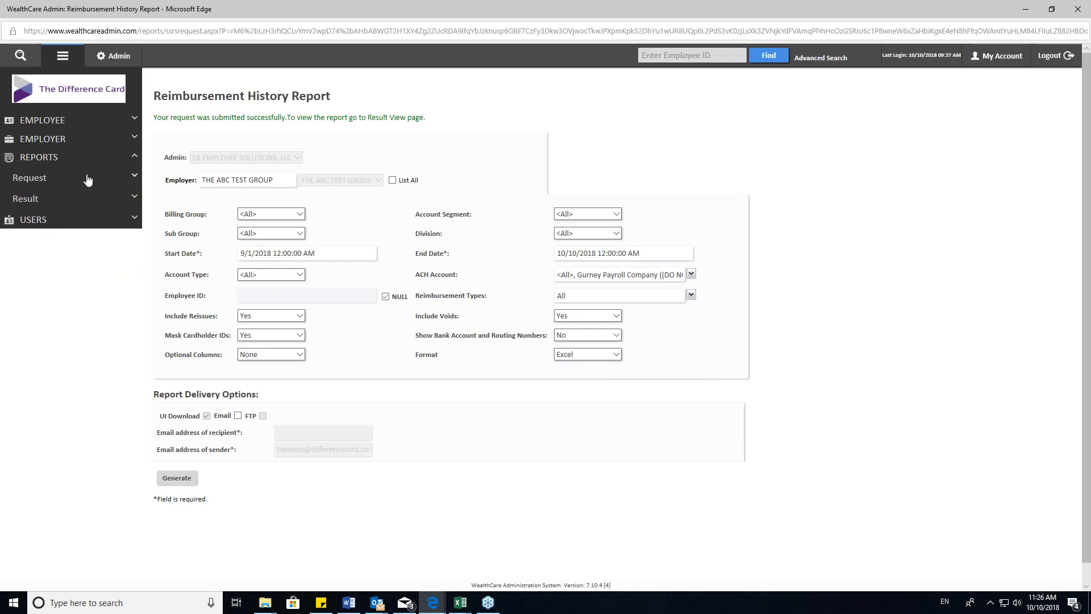
click(129, 177)
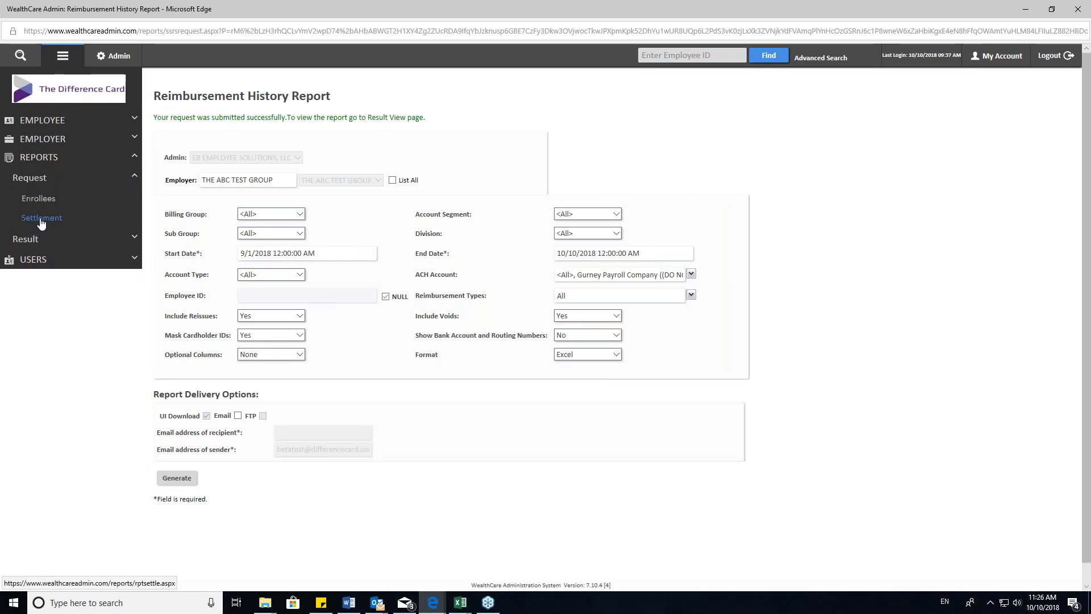
click(42, 218)
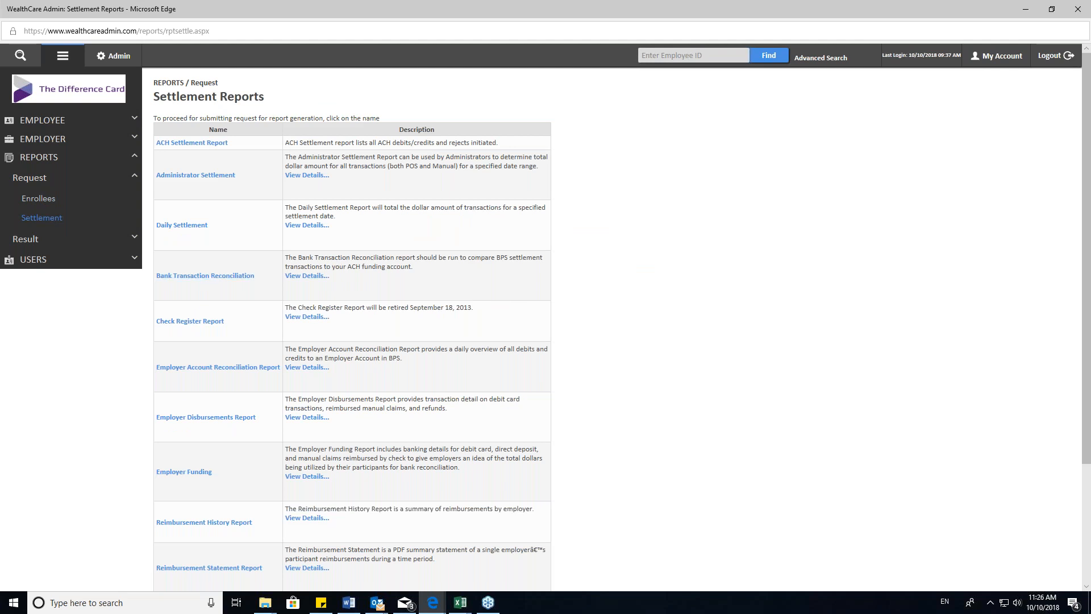
scroll(213, 284, down, 3)
click(196, 244)
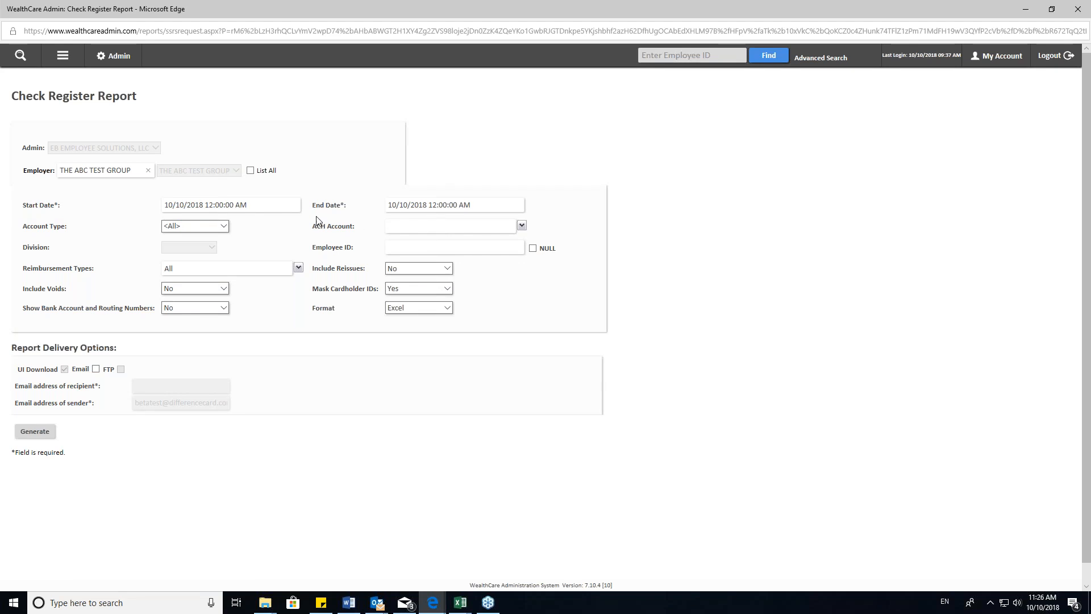
- Review the ACH Account choices for the Check Register Report and keep every account selected
drag(312, 226, 353, 227)
click(523, 227)
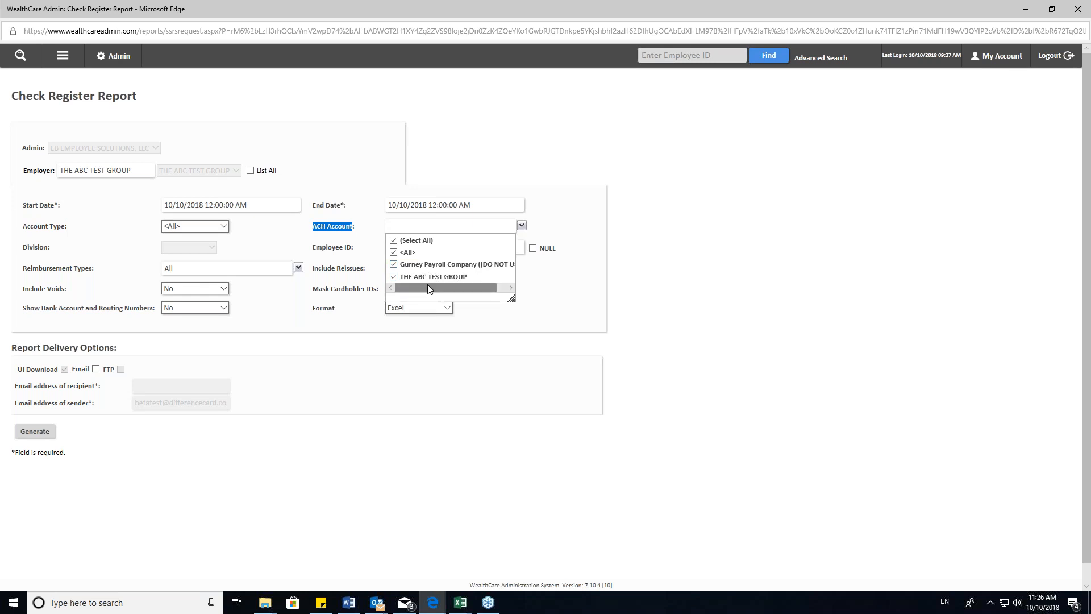
click(579, 284)
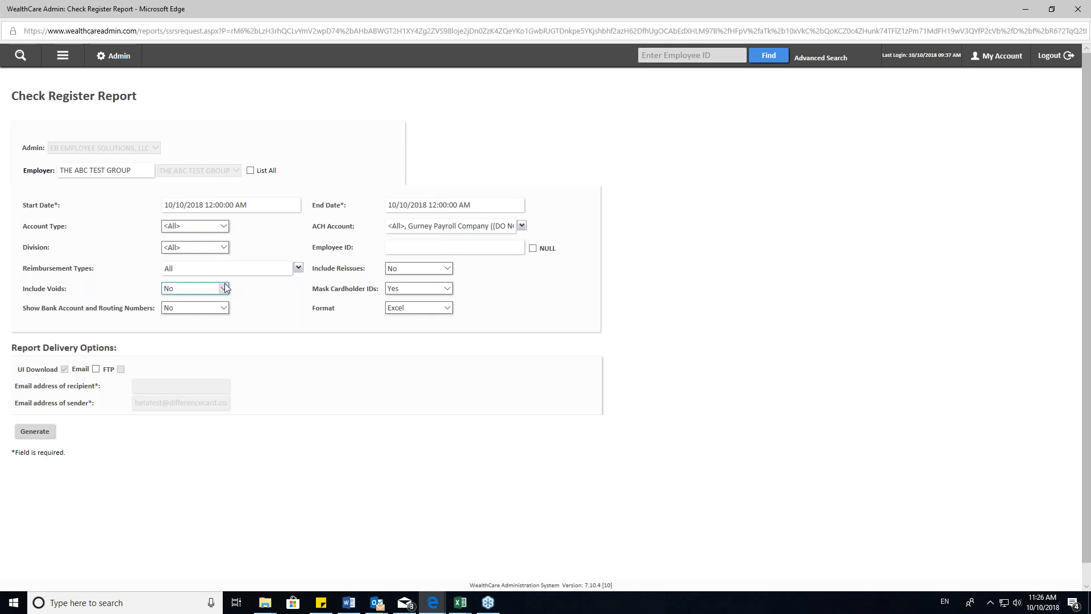
- Set Include Voids and Include Reissues to Yes for the Check Register Report
click(211, 291)
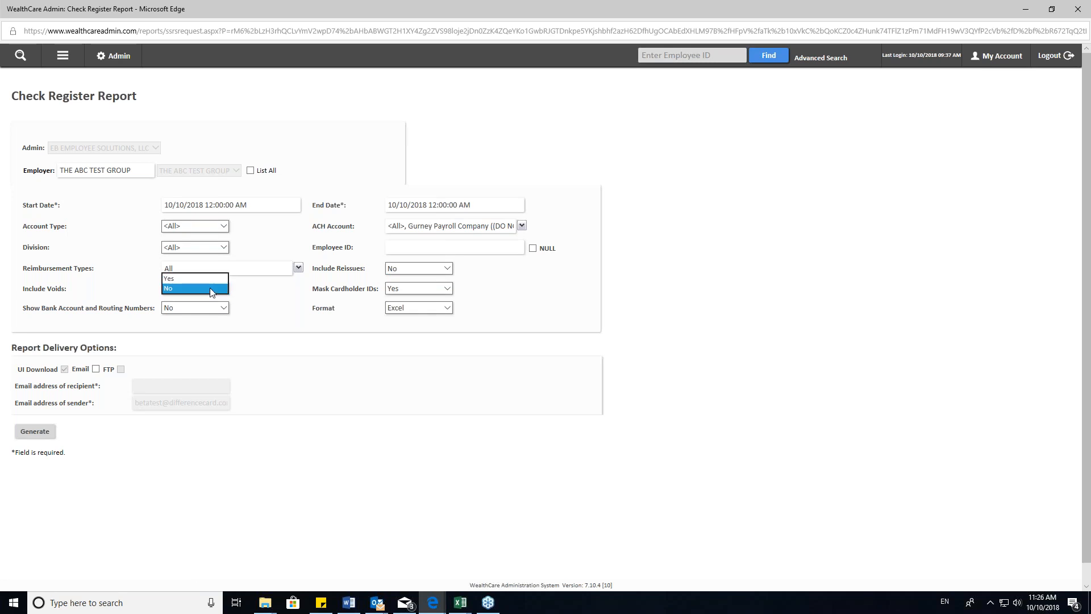
click(203, 279)
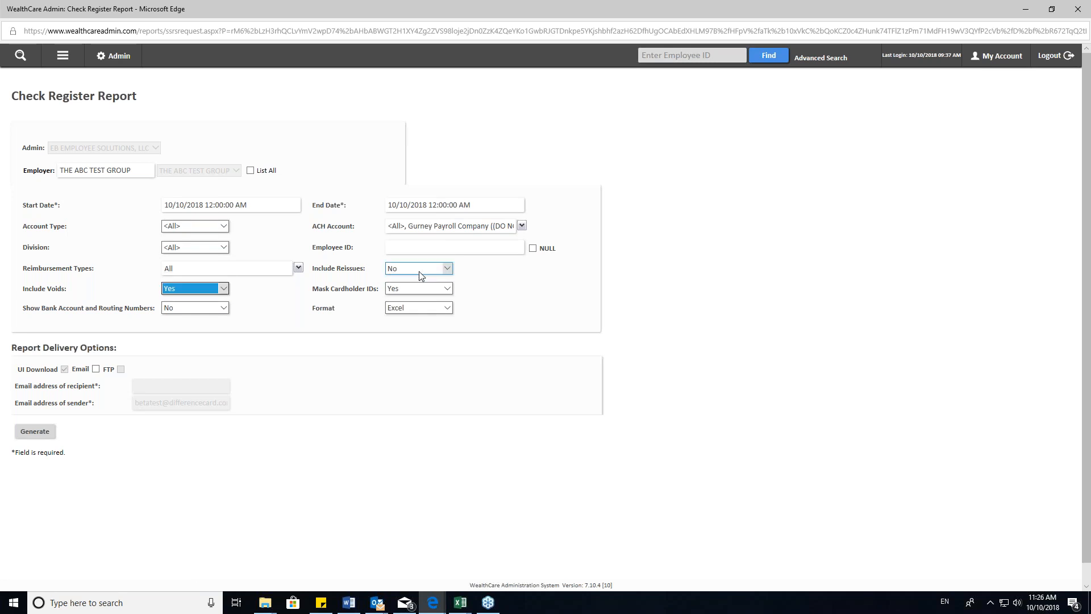
click(418, 268)
click(420, 259)
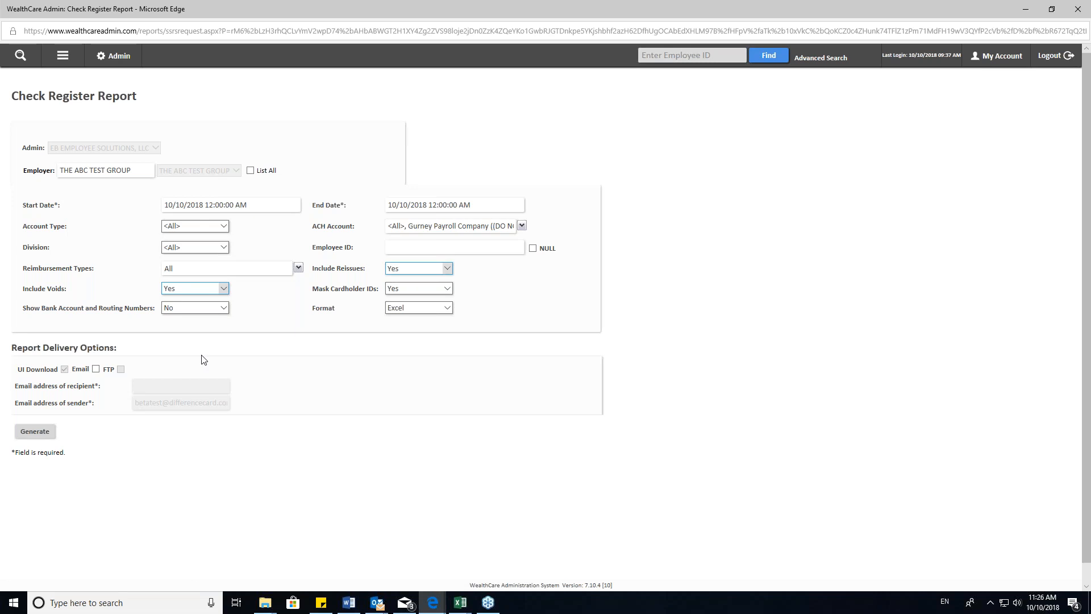
- Keep Show Bank Account and Routing Numbers at No and generate the Check Register Report
drag(23, 308, 120, 324)
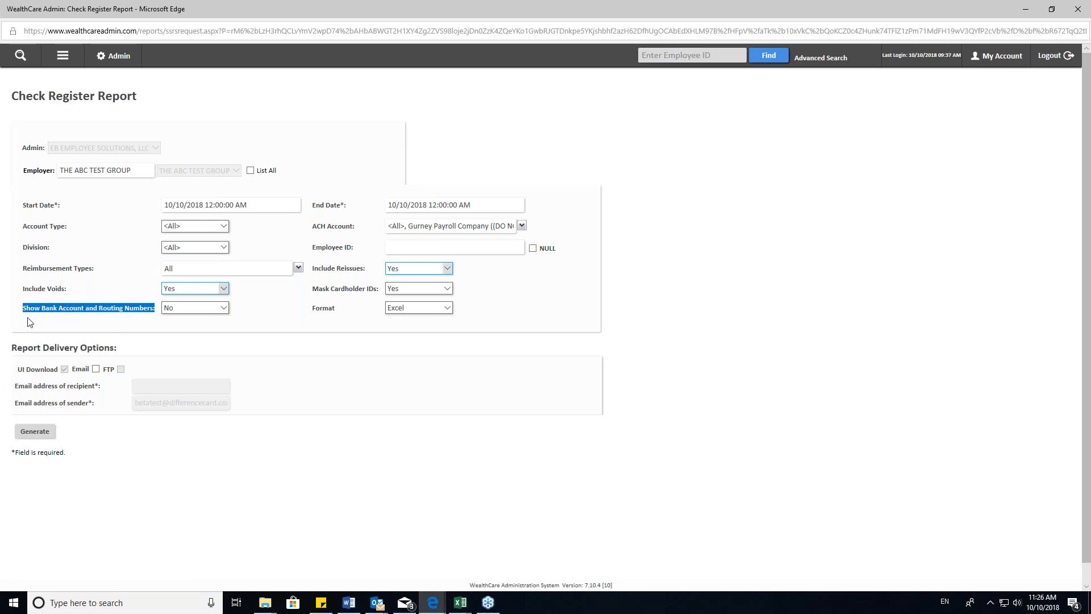
click(200, 316)
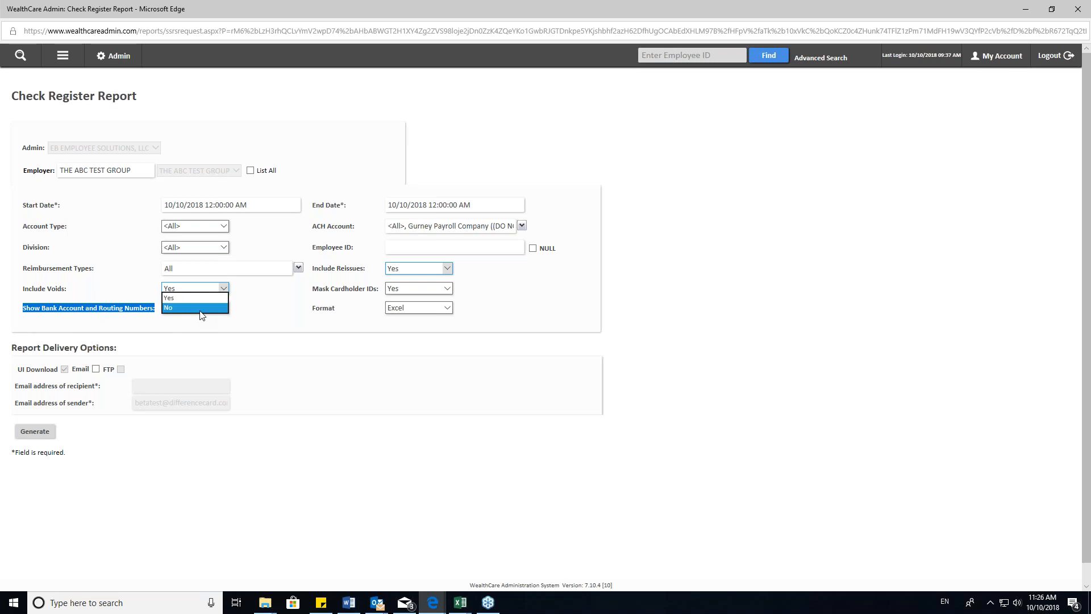
click(209, 322)
click(35, 434)
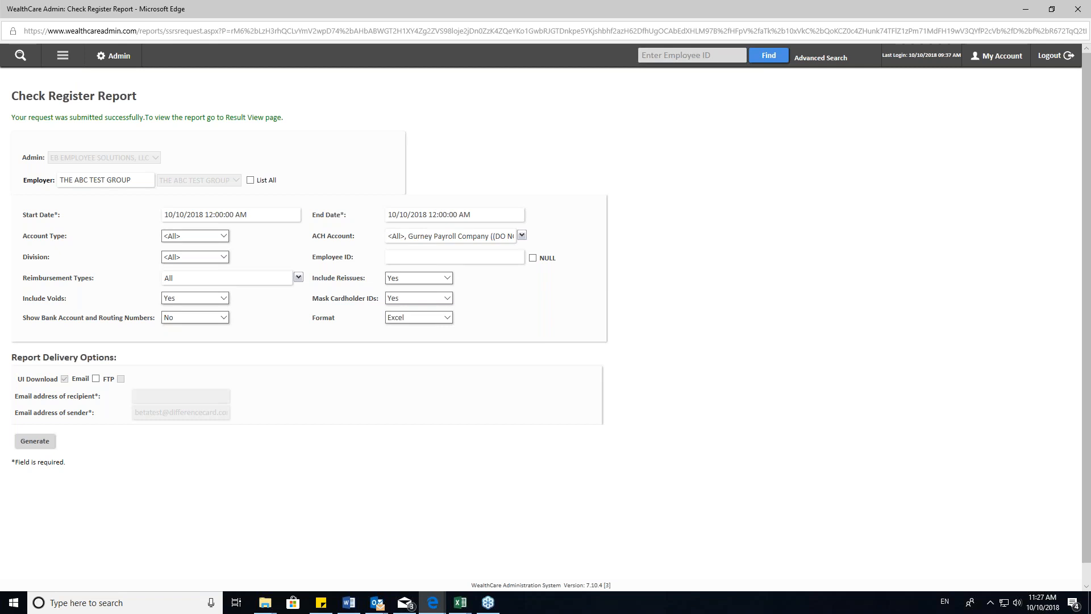
- Open the Requested Reports Status page to check the submitted report requests
click(63, 55)
click(61, 162)
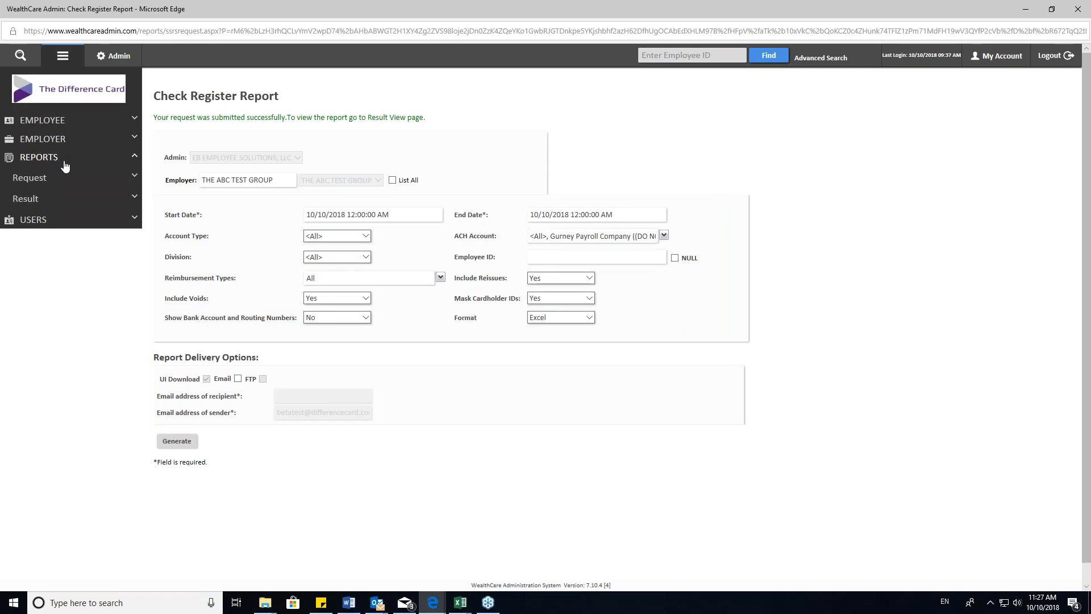
click(133, 197)
click(49, 220)
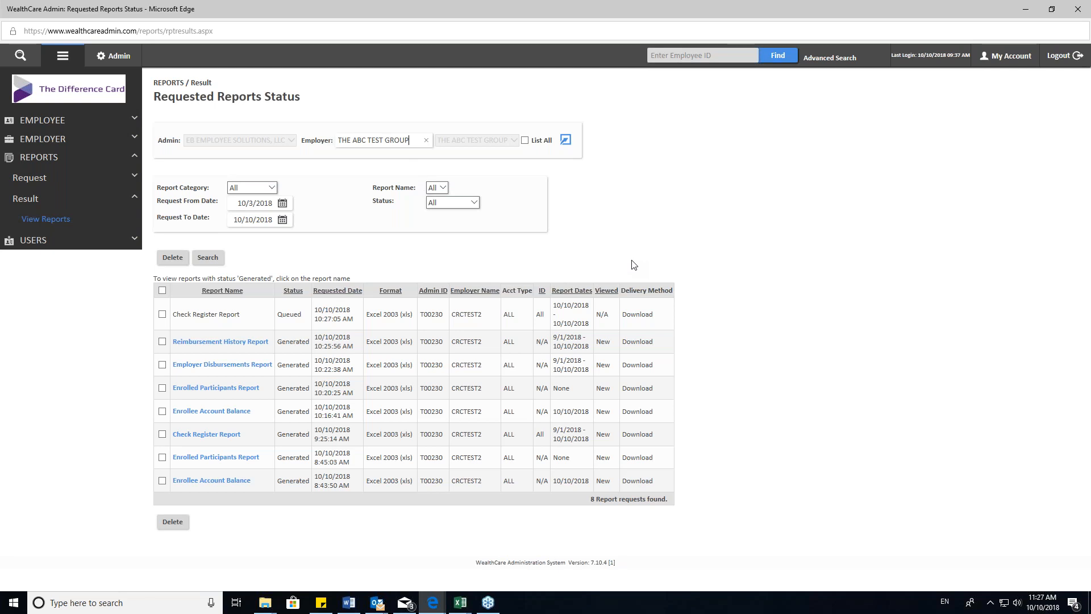
- Go back to the Settlement Reports list and open the Bank Transaction Reconciliation request
click(130, 180)
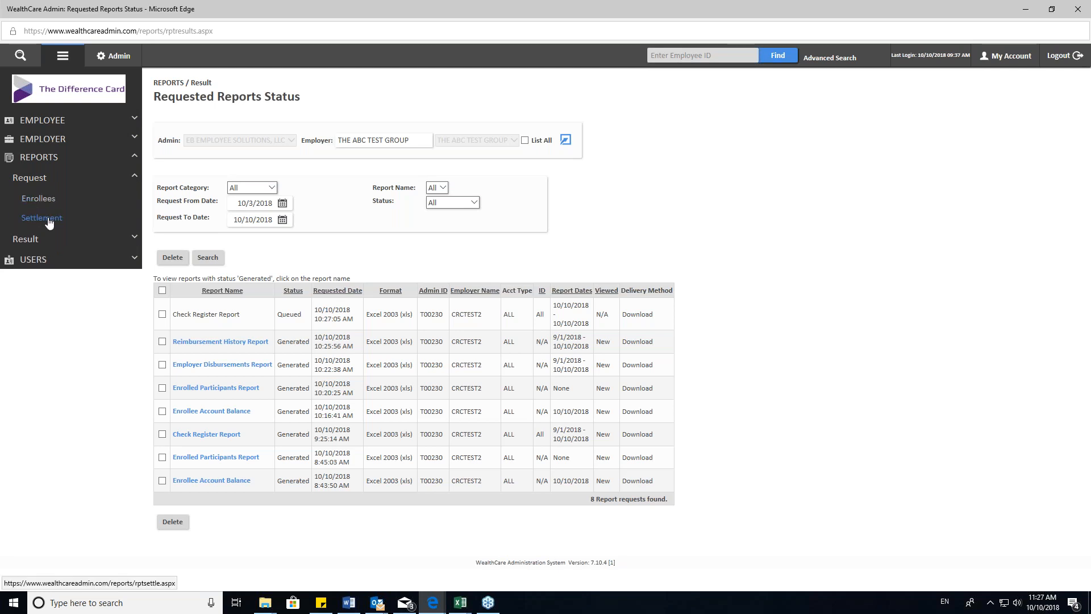
click(49, 222)
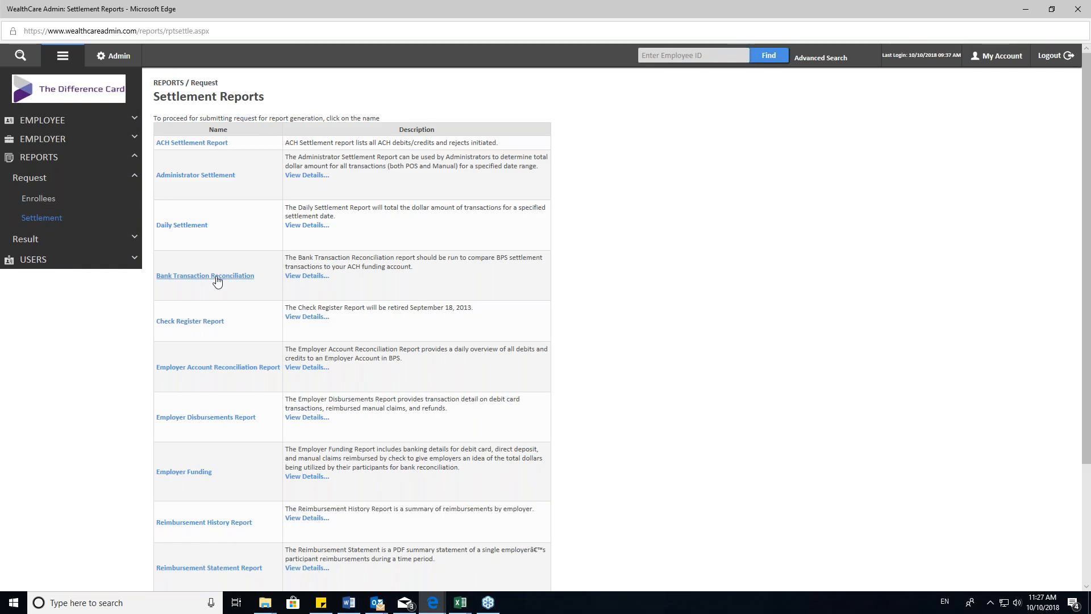
click(217, 278)
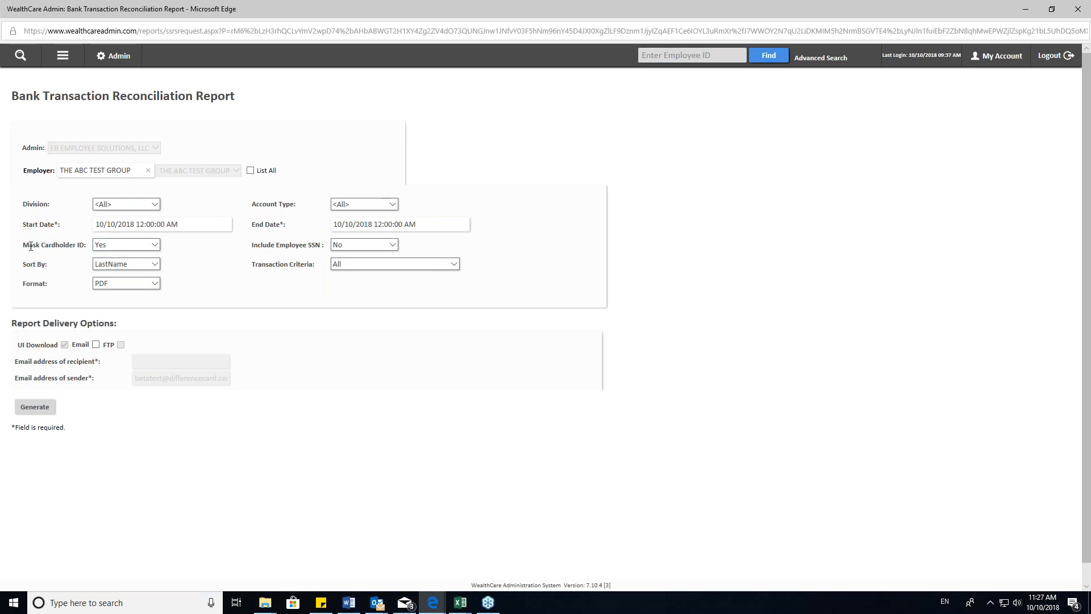
- Keep Mask Cardholder ID at Yes, Sort By at LastName and Format at PDF for the Bank Transaction Reconciliation Report
click(134, 245)
click(134, 246)
click(187, 255)
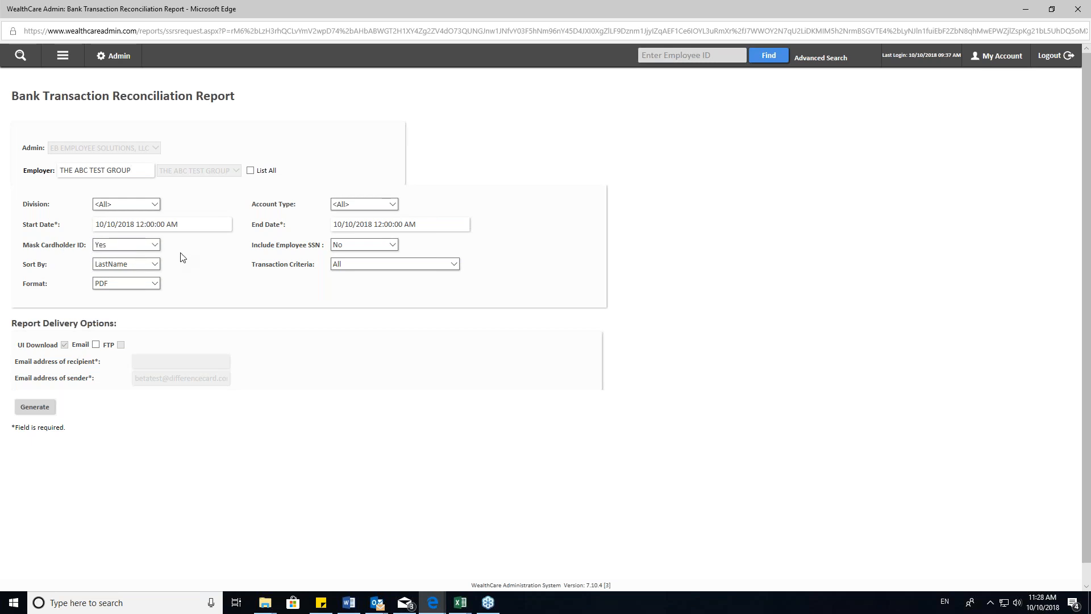
click(136, 269)
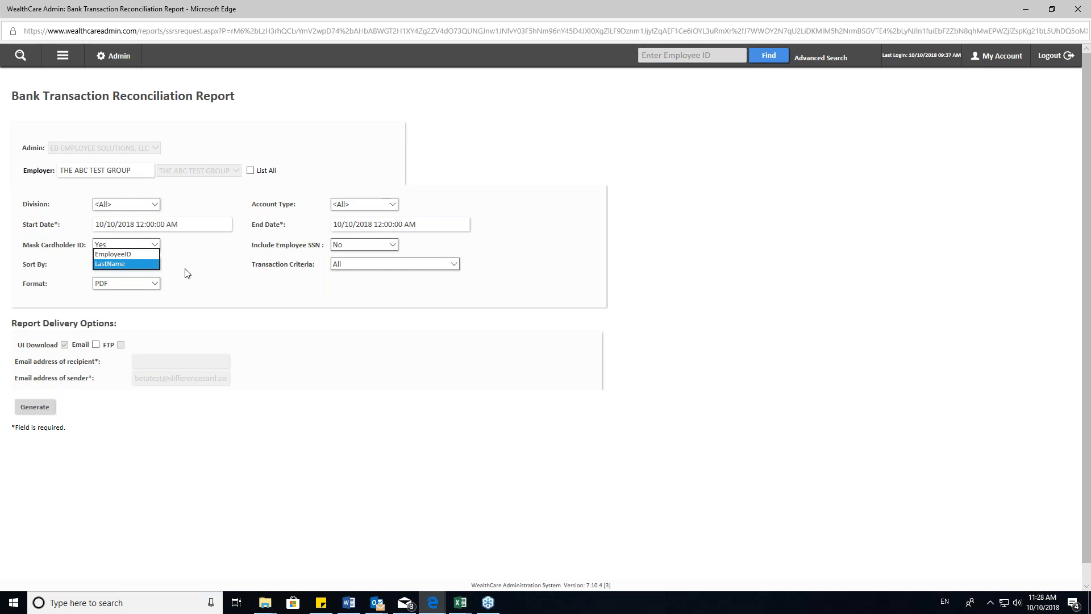
click(135, 283)
click(134, 282)
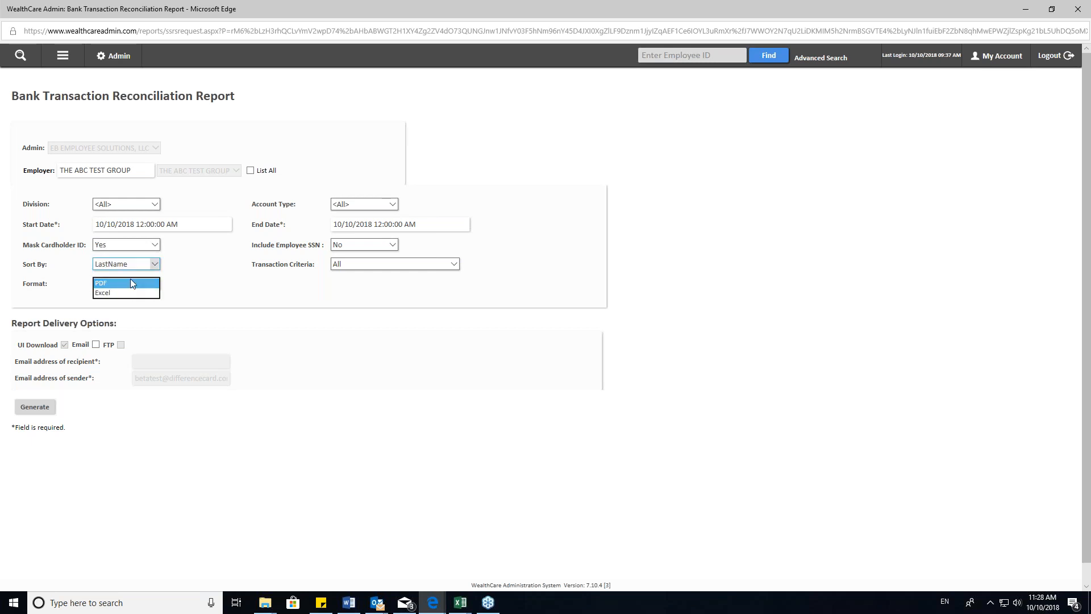
click(215, 296)
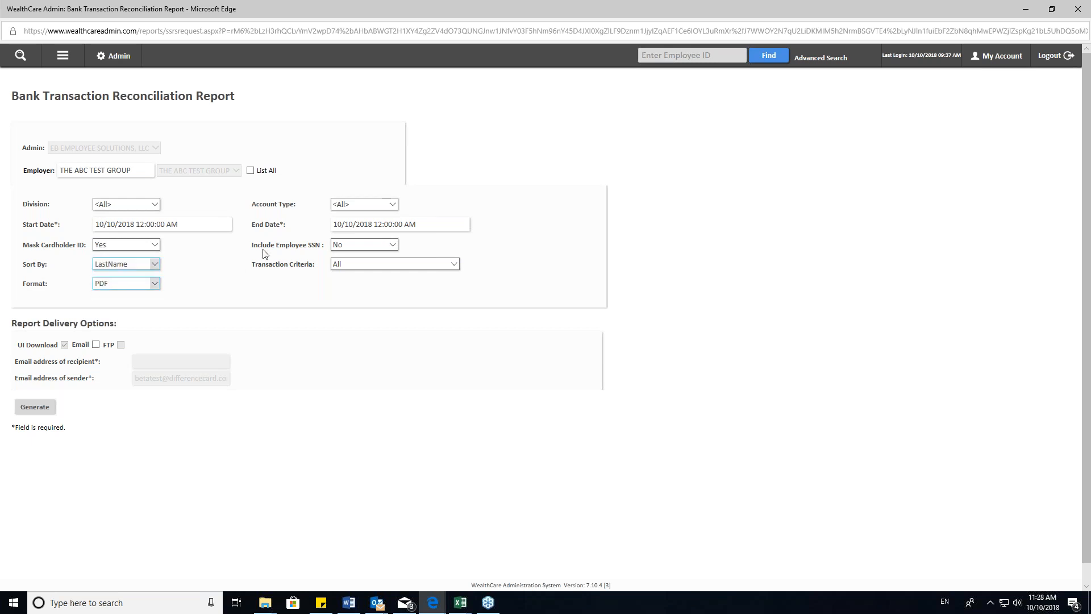
- Keep Include Employee SSN at No and generate the Bank Transaction Reconciliation Report
click(388, 248)
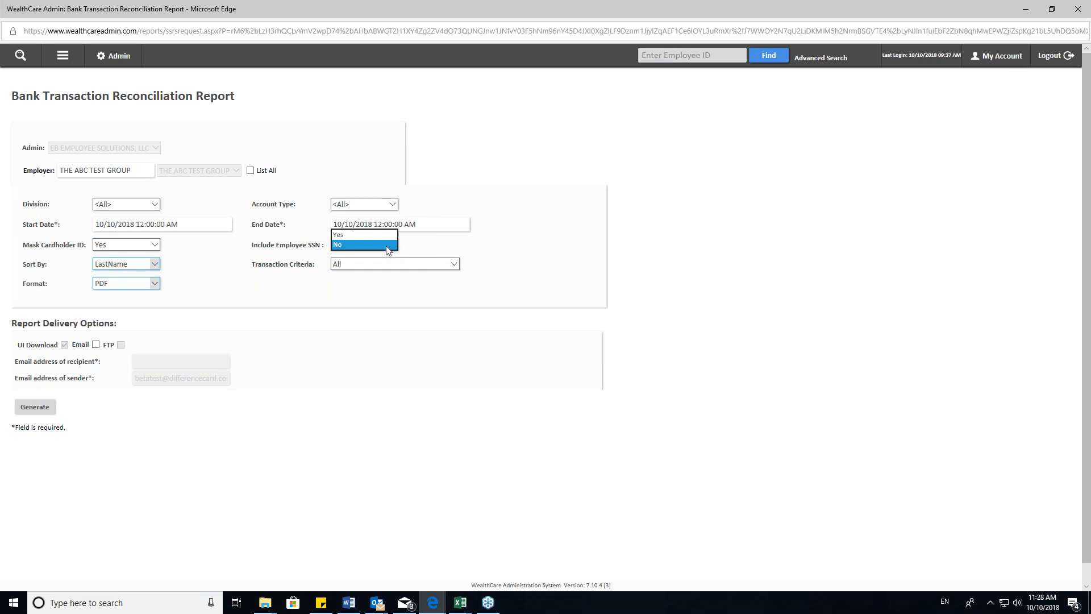
click(467, 251)
click(35, 407)
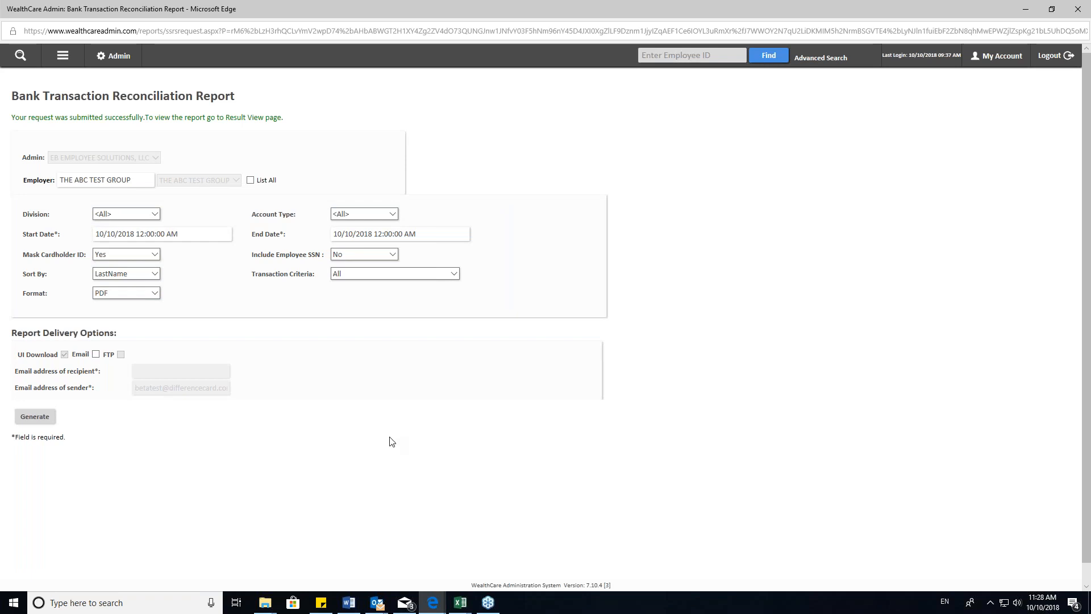
- Switch to the browser window with the sample PDFs and bring up the Bank Transaction Reconciliation Report
mouse_move(432, 607)
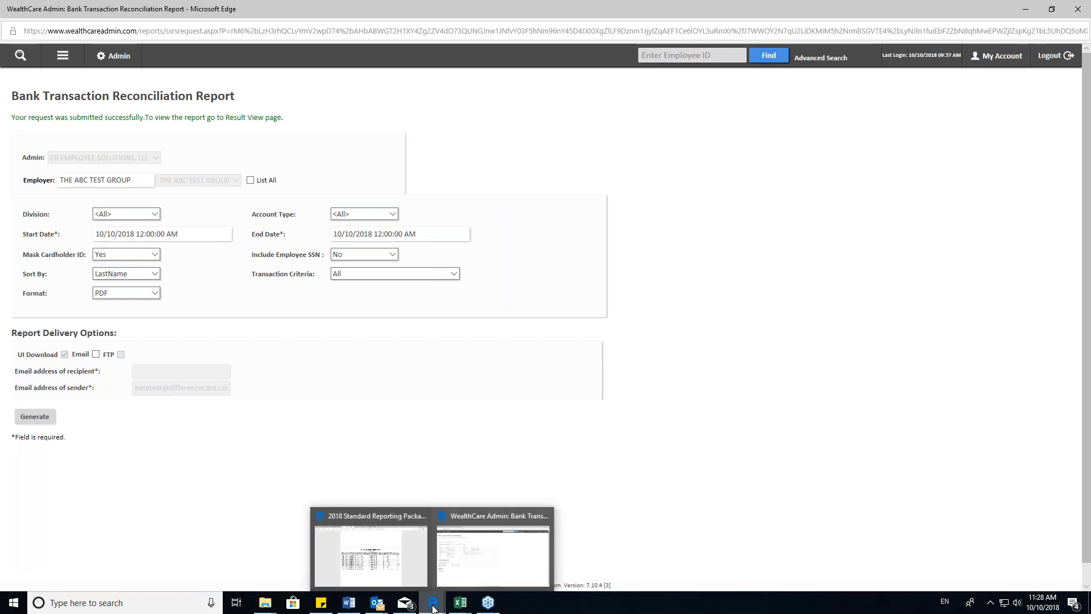
click(365, 540)
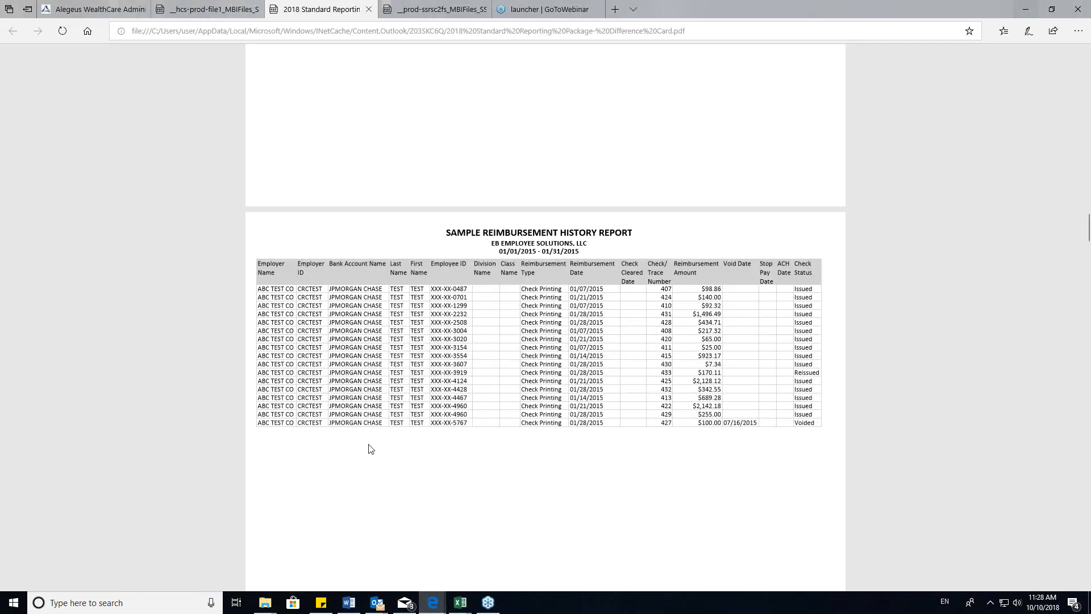
click(420, 6)
click(206, 9)
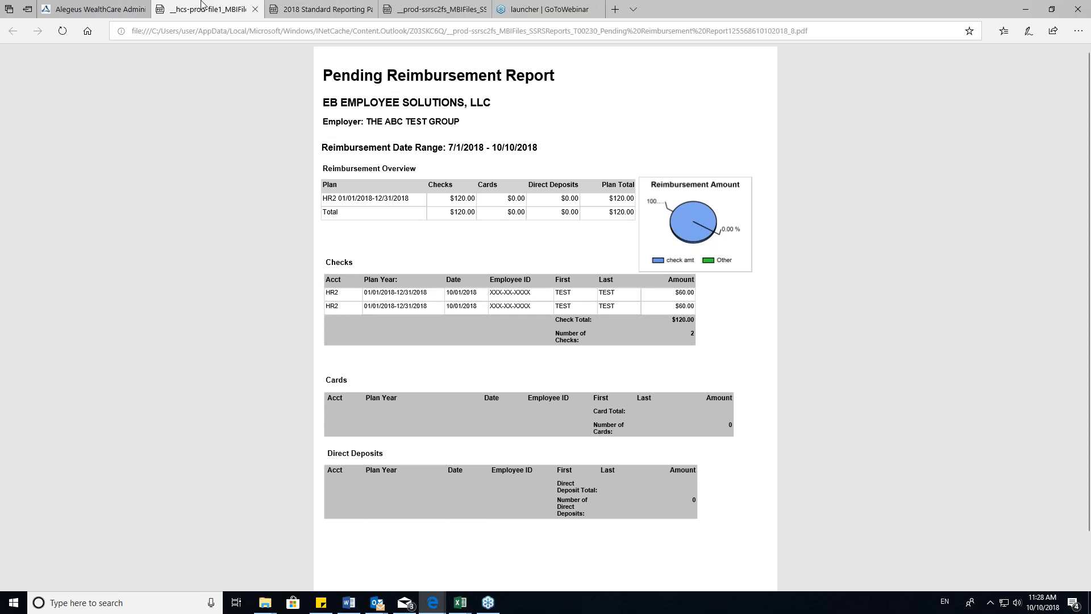
scroll(393, 165, down, 2)
scroll(393, 164, up, 2)
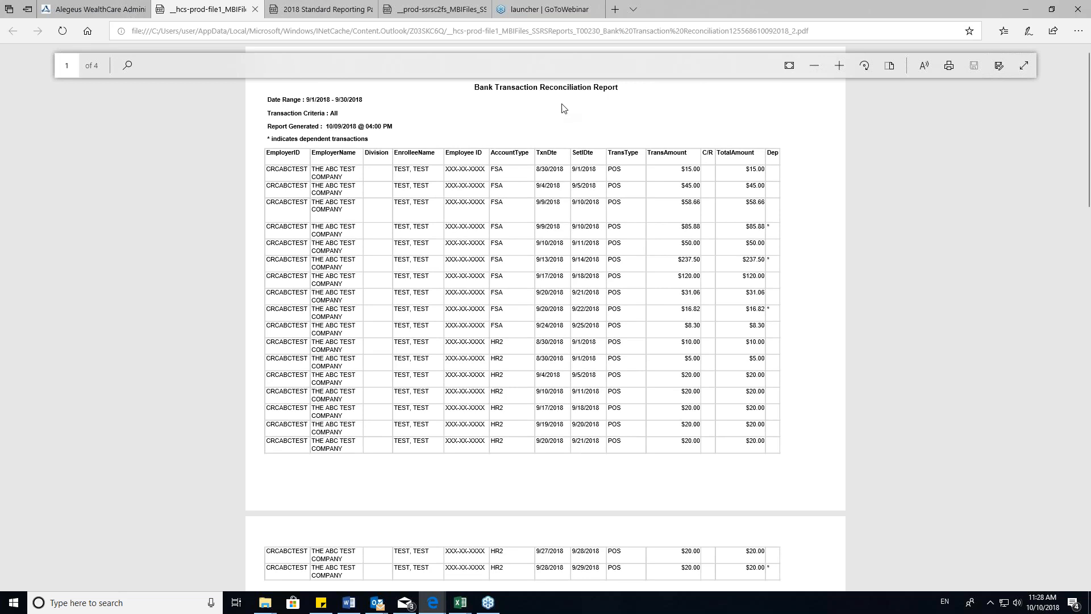
- Review the sample Bank Transaction Reconciliation Report's title, date range and transaction rows, and return to the WealthCare Admin request page
drag(620, 88, 473, 89)
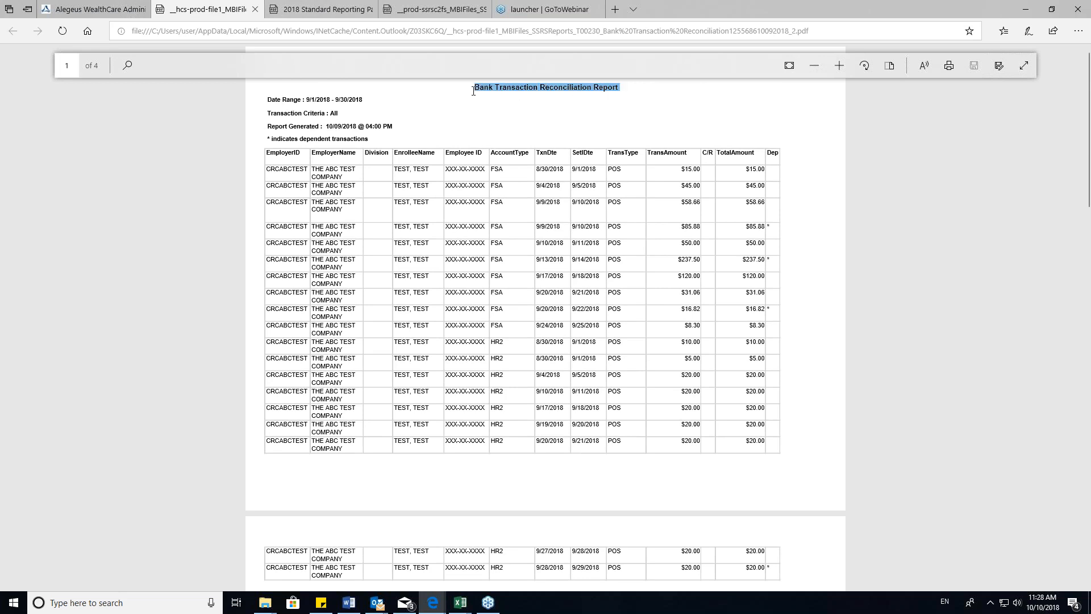
click(397, 128)
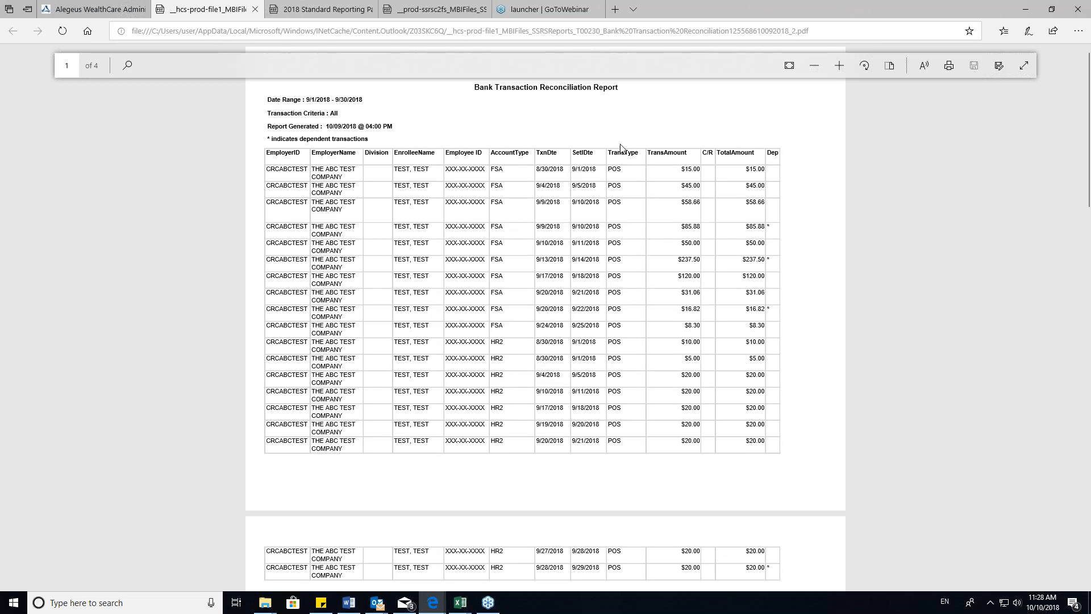
scroll(623, 149, down, 1)
scroll(619, 142, up, 1)
scroll(629, 313, down, 3)
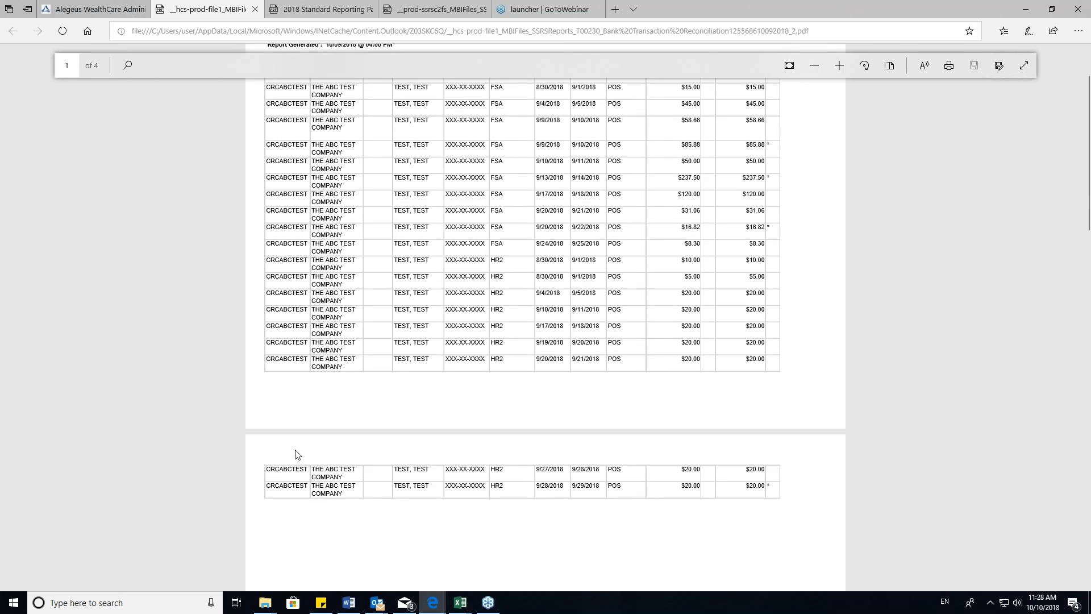
scroll(642, 481, up, 3)
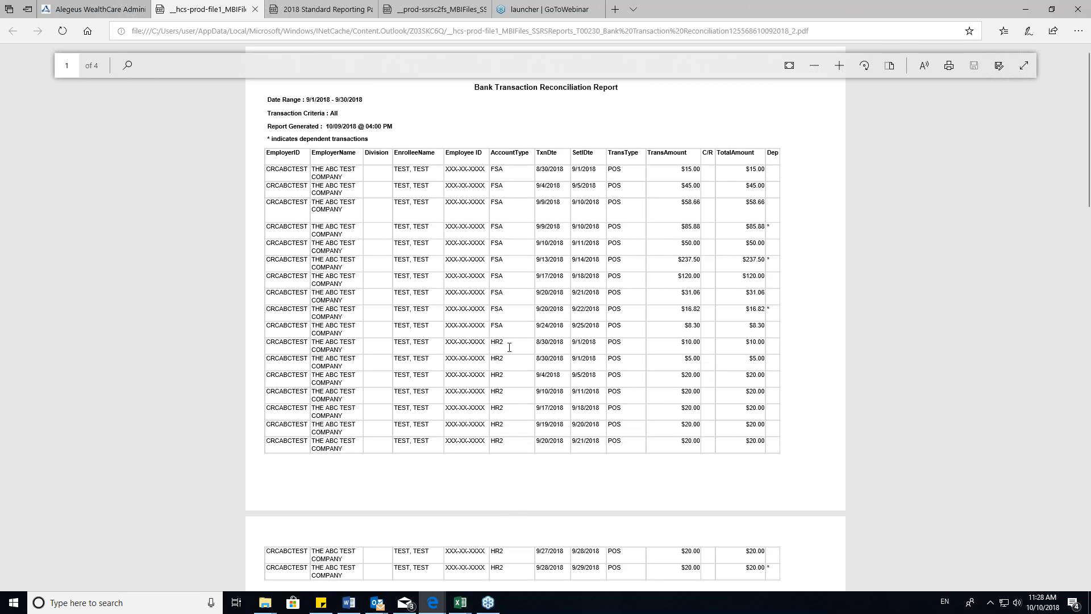
scroll(509, 347, down, 5)
scroll(506, 288, up, 5)
click(1023, 10)
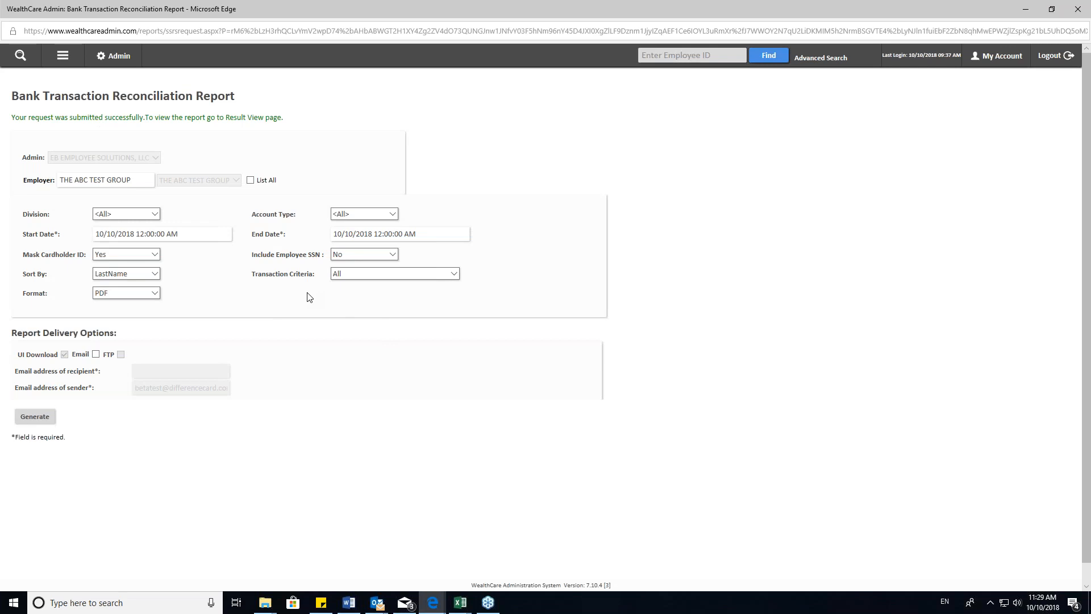
- Go back to the Settlement Reports list and open the Pending Reimbursement Report request
click(63, 55)
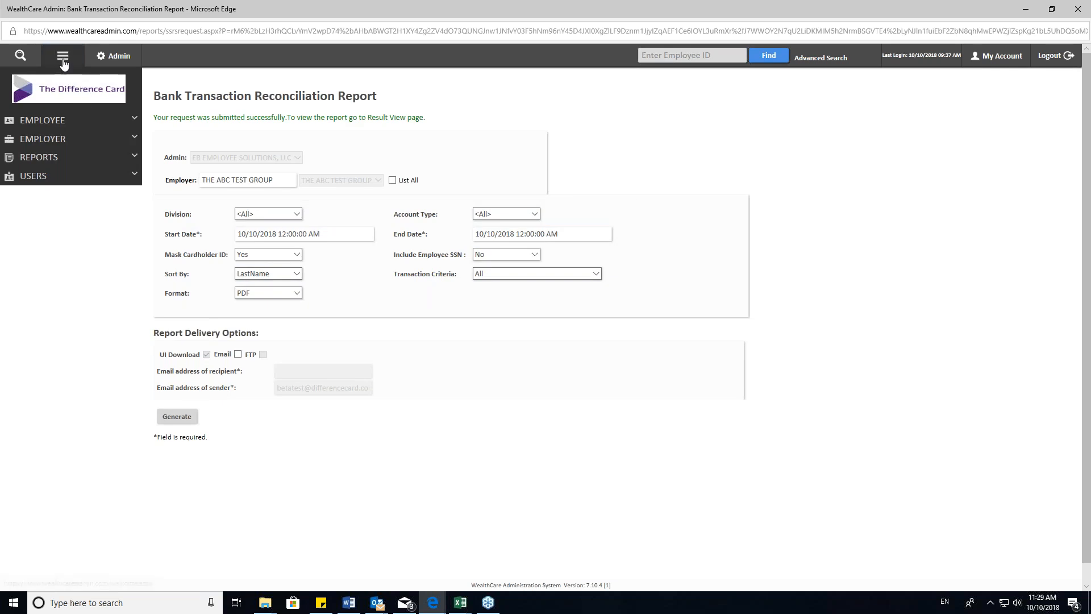
click(132, 159)
click(35, 179)
click(56, 219)
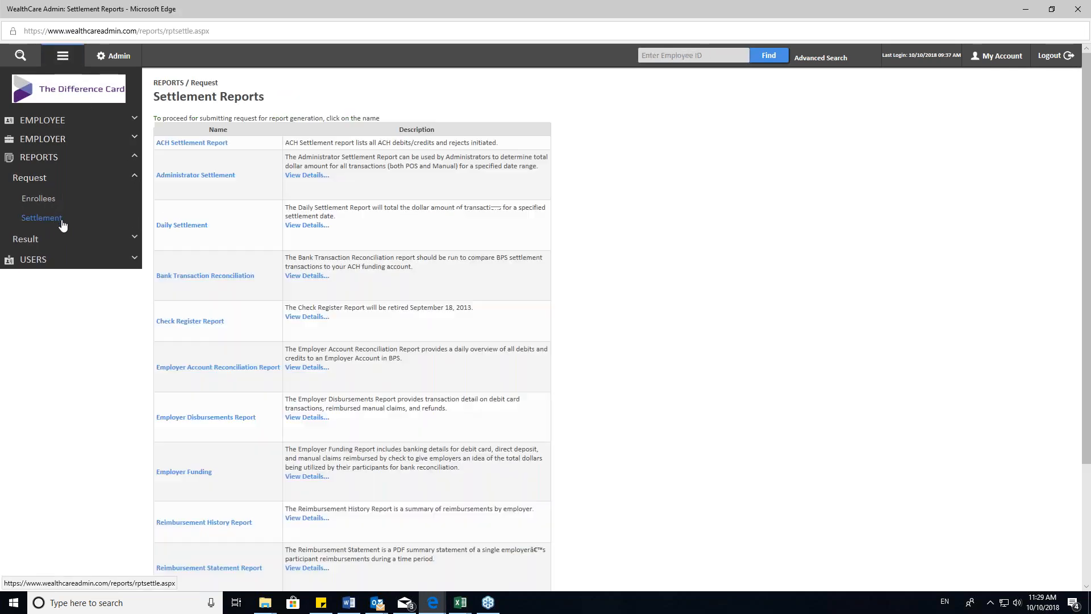
scroll(235, 322, down, 3)
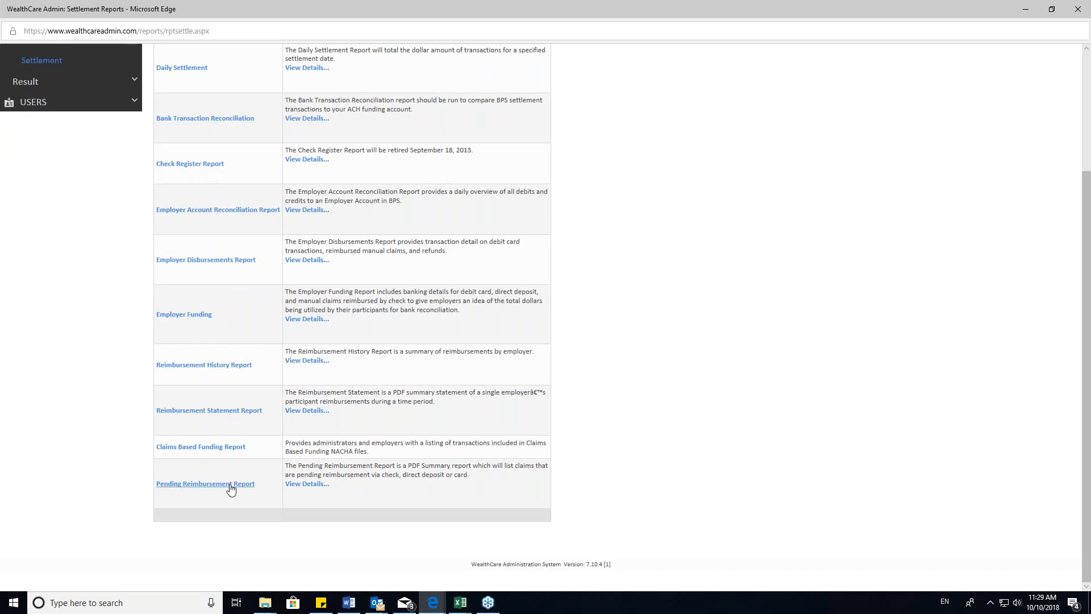
click(207, 487)
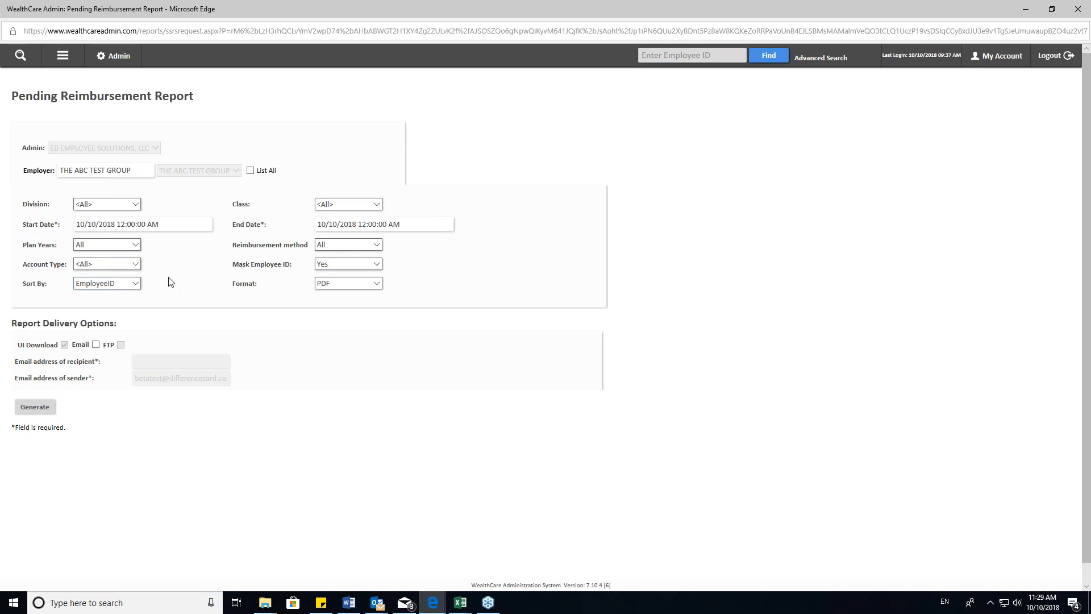
- Sort the Pending Reimbursement Report by LastName, keep the PDF format and generate the report
click(113, 282)
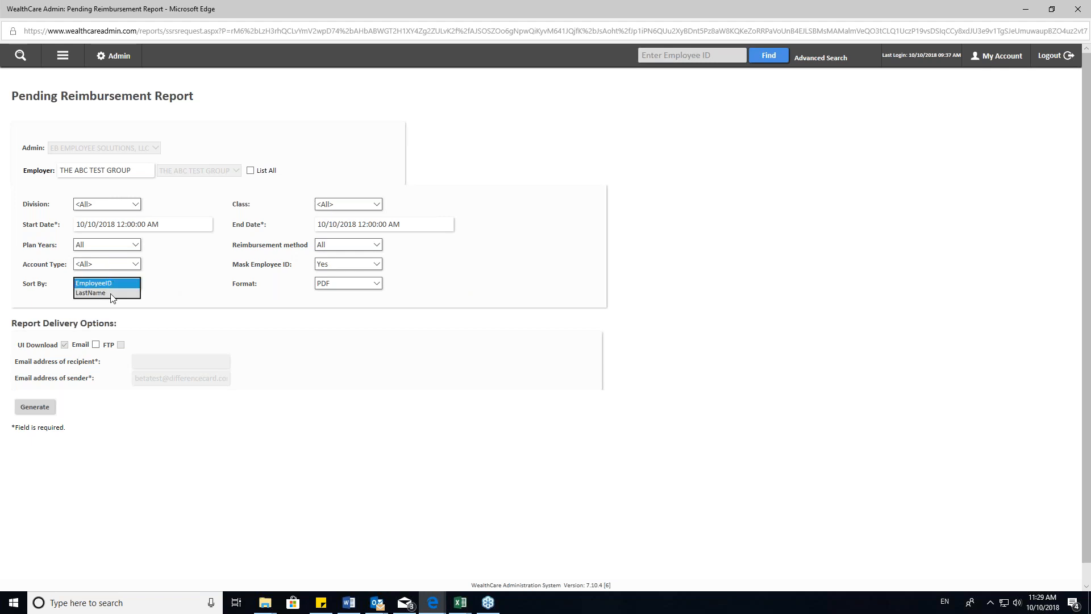
click(85, 297)
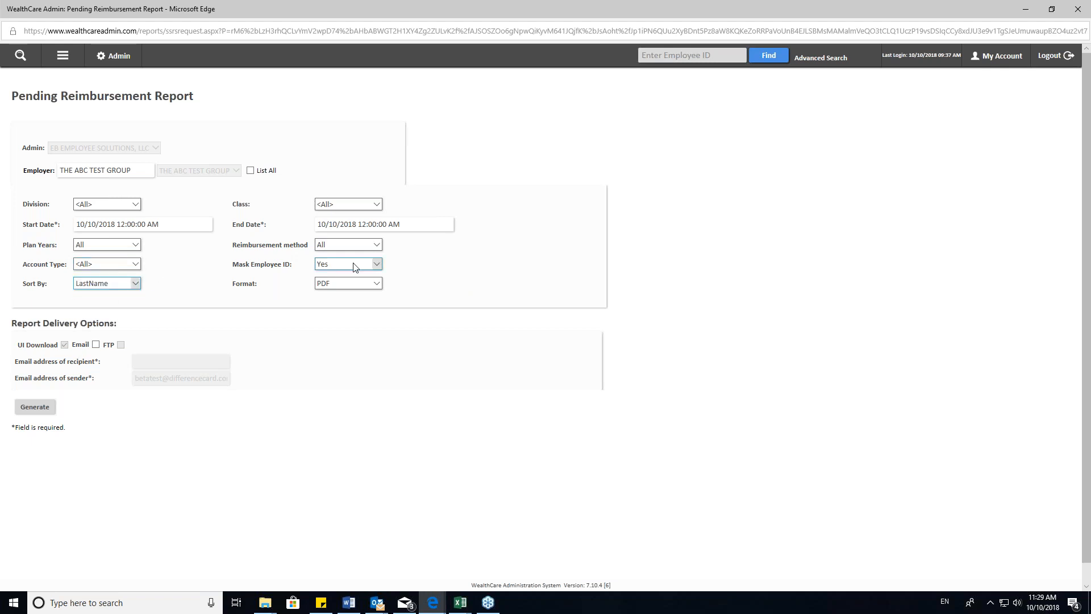
click(341, 285)
drag(218, 285, 401, 289)
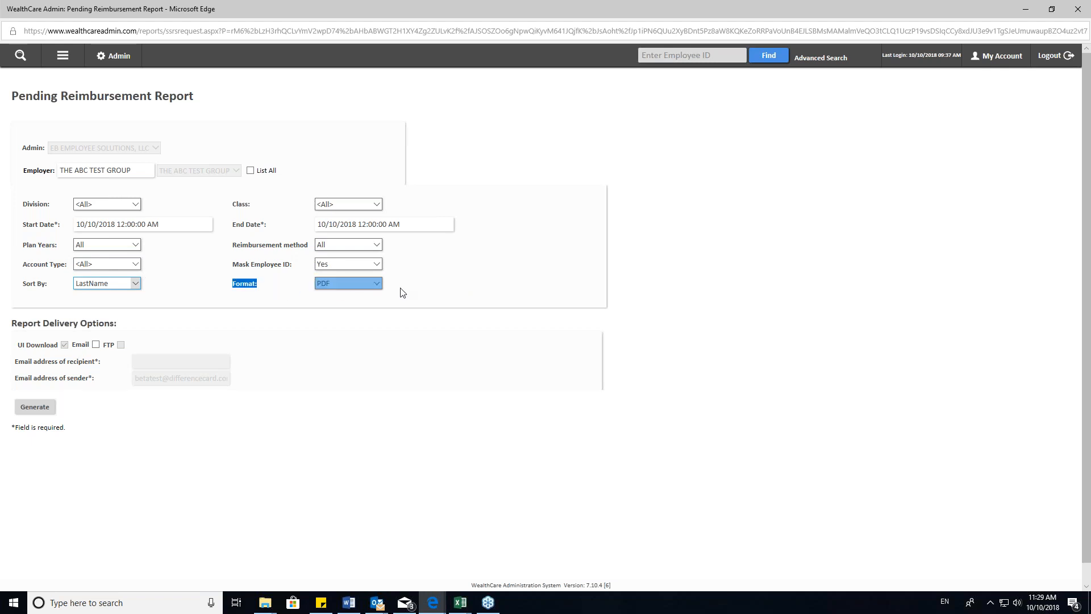
click(435, 292)
scroll(221, 296, down, 1)
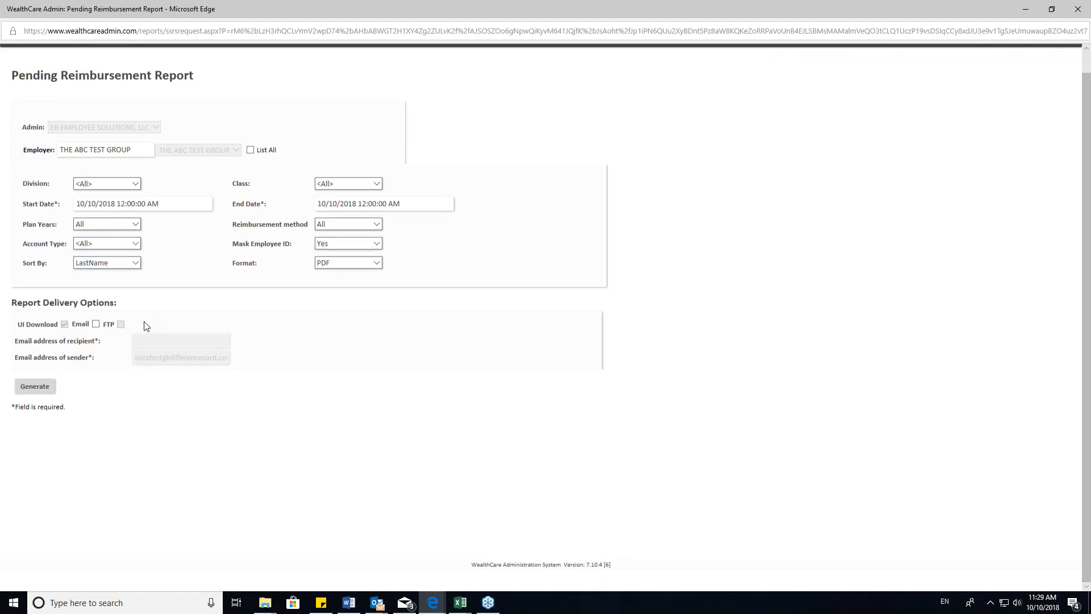
click(35, 386)
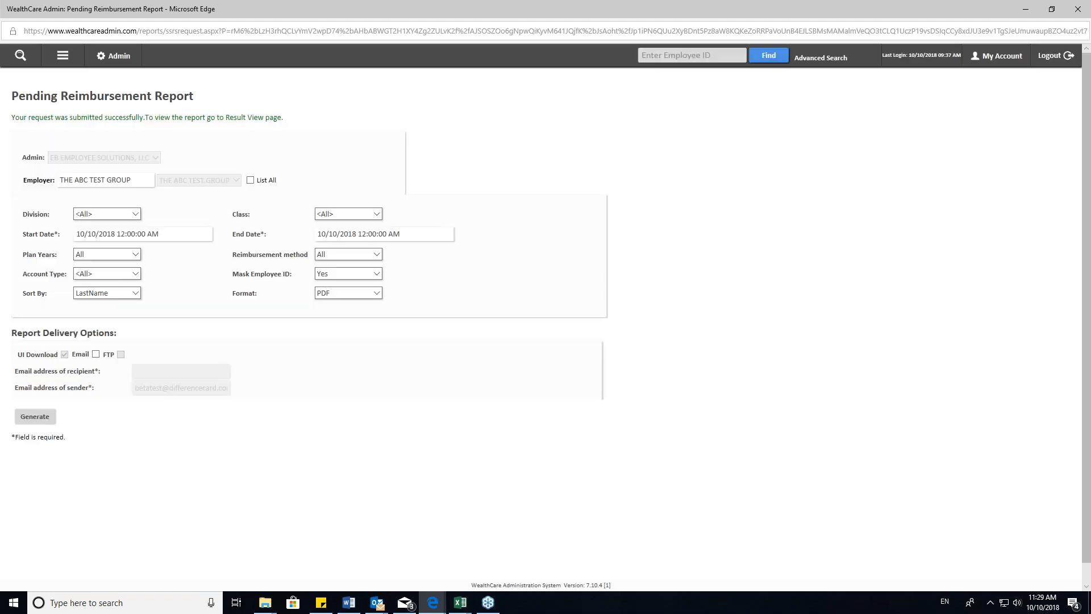
- Bring up the sample Pending Reimbursement Report PDF and examine the HR2 plan row in the Reimbursement Overview
mouse_move(433, 602)
click(374, 549)
click(448, 9)
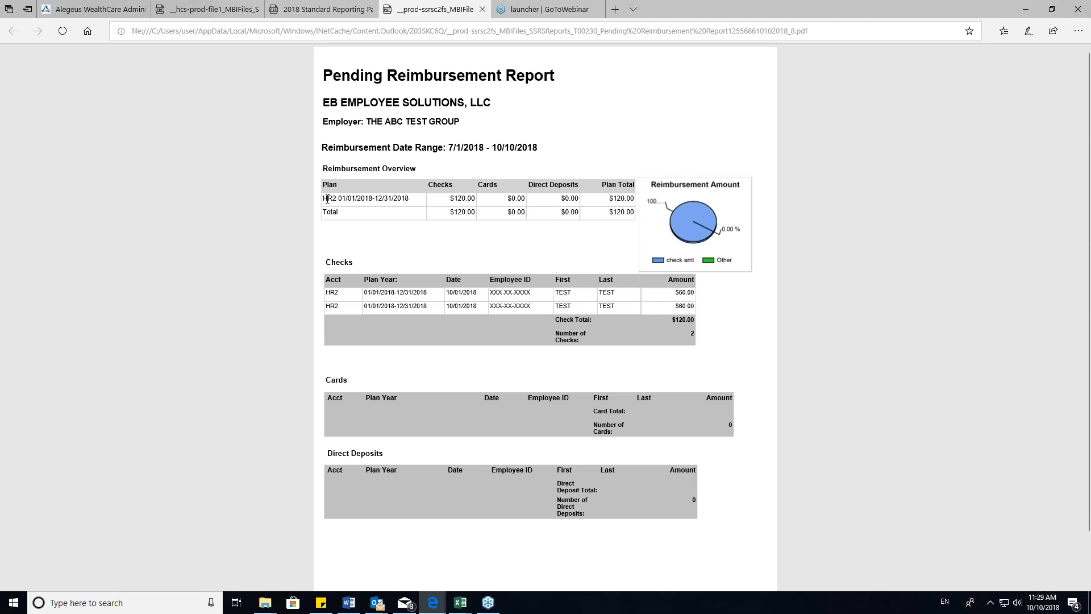
drag(326, 198, 589, 204)
click(498, 244)
- Review the individual entries in the Checks section of the sample report and return to the Pending Reimbursement request page
drag(331, 259, 709, 312)
click(717, 310)
drag(692, 306, 336, 288)
click(330, 291)
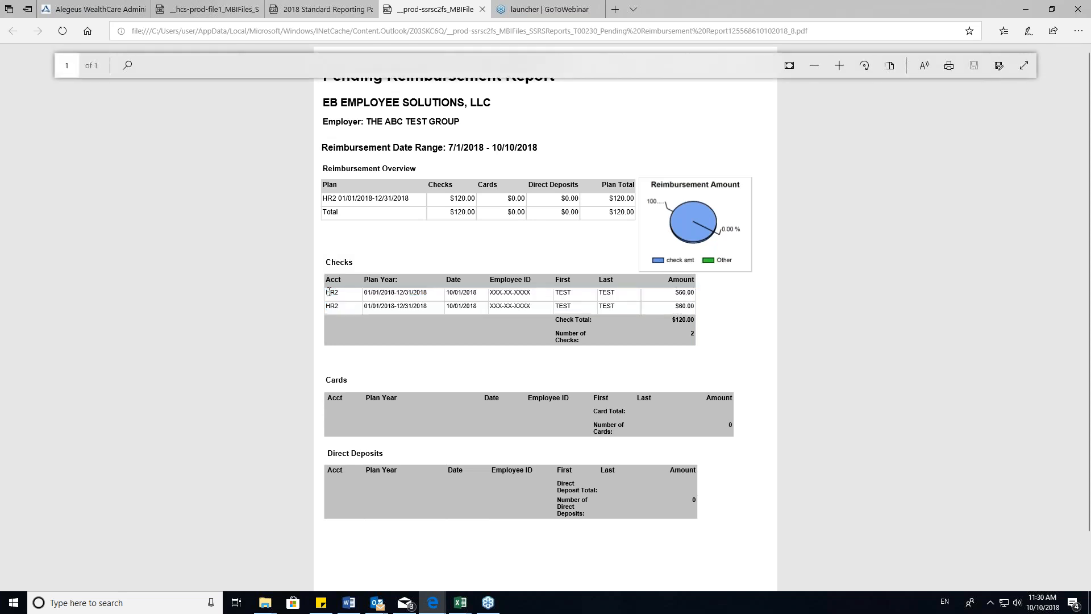
drag(326, 292, 723, 305)
click(729, 306)
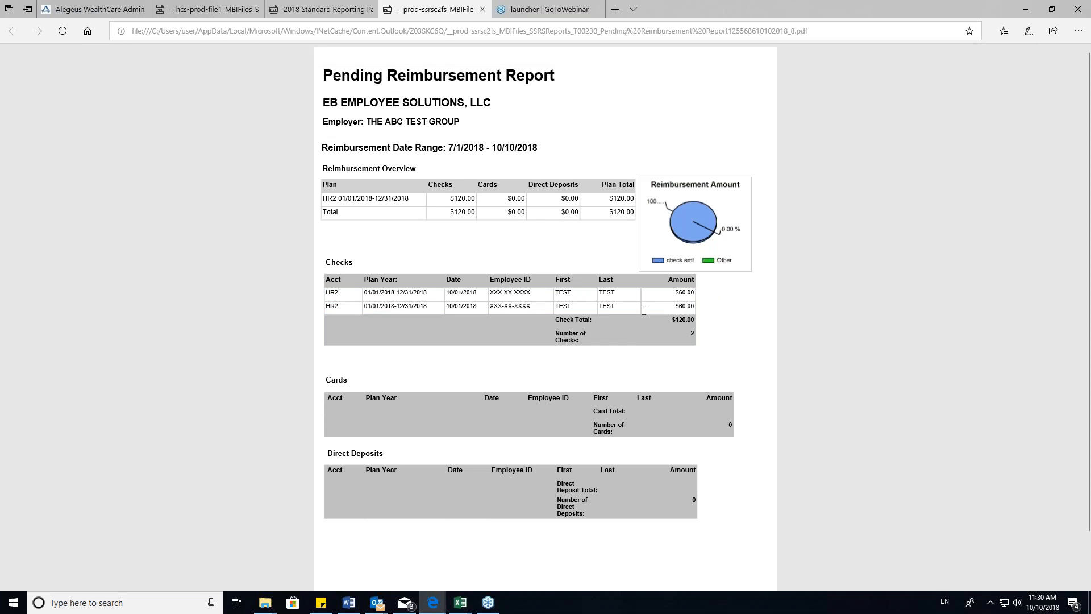
scroll(538, 377, down, 1)
scroll(538, 377, up, 1)
click(1027, 8)
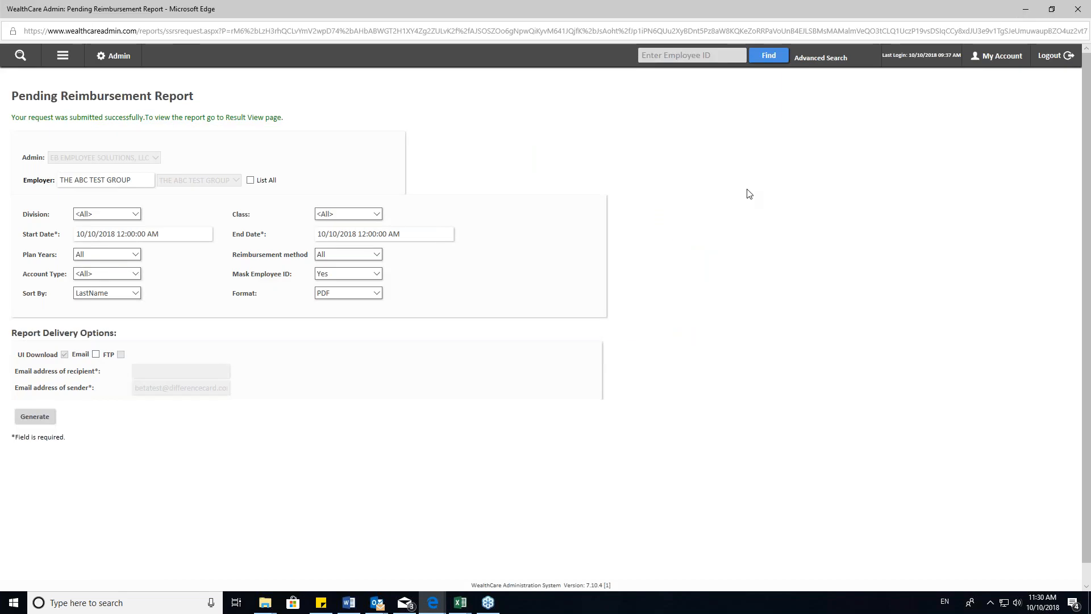
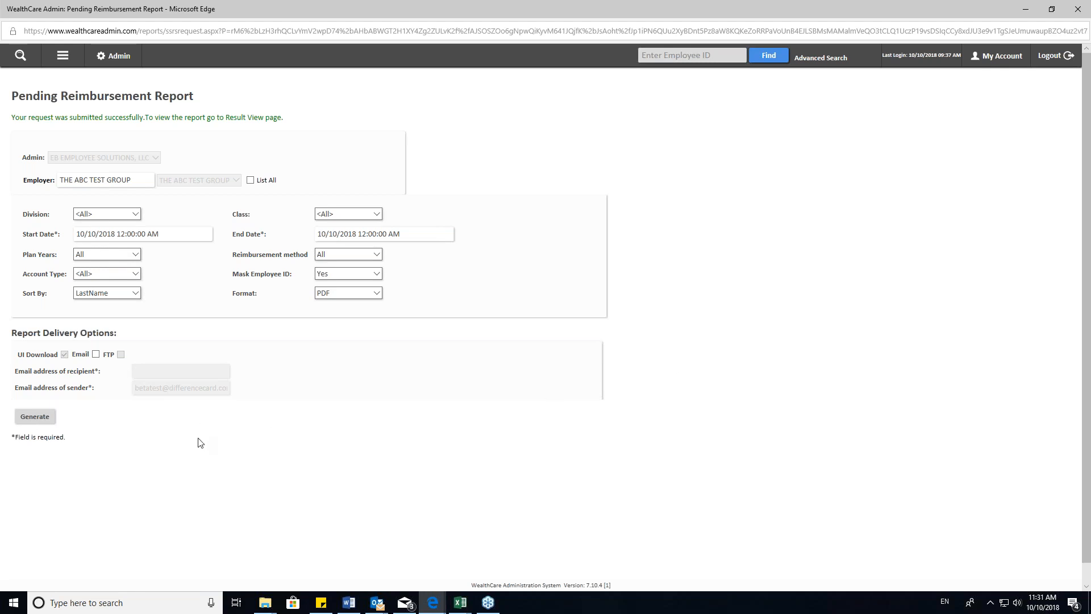
drag(82, 445, 35, 109)
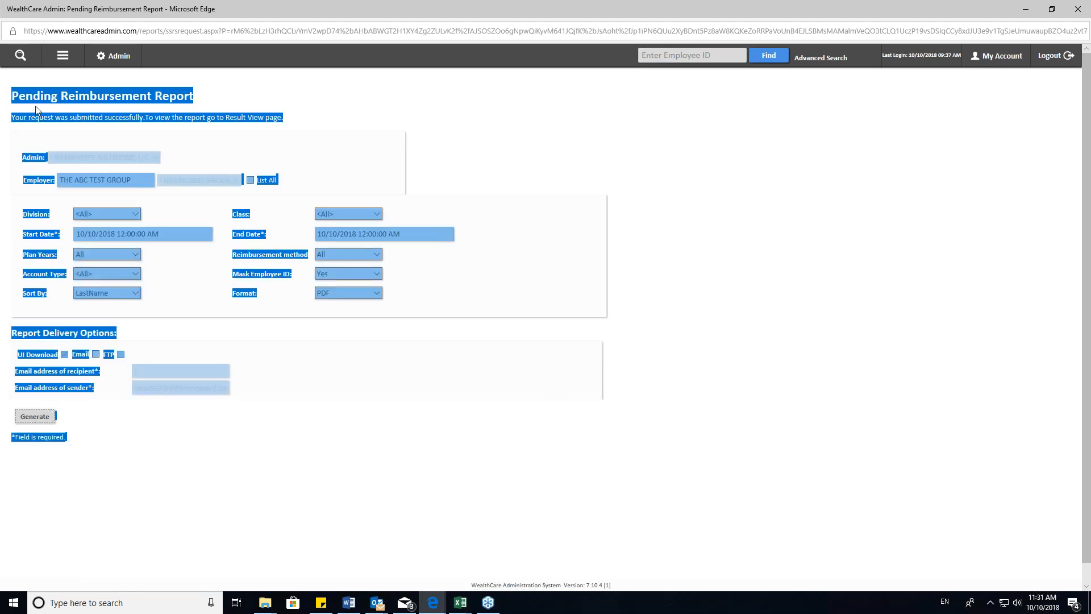
click(590, 280)
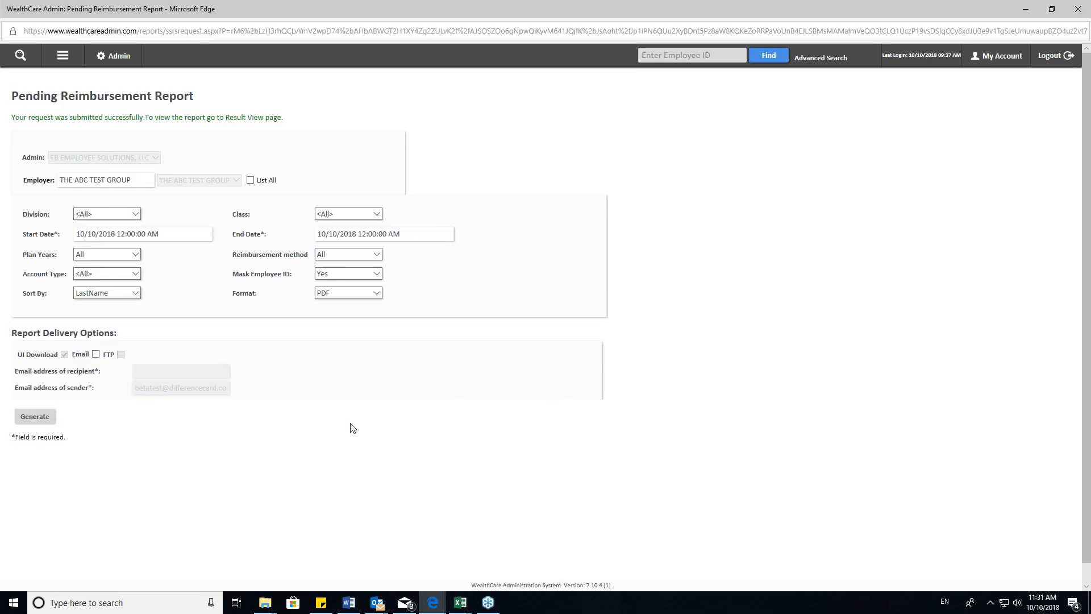
drag(99, 441, 3, 117)
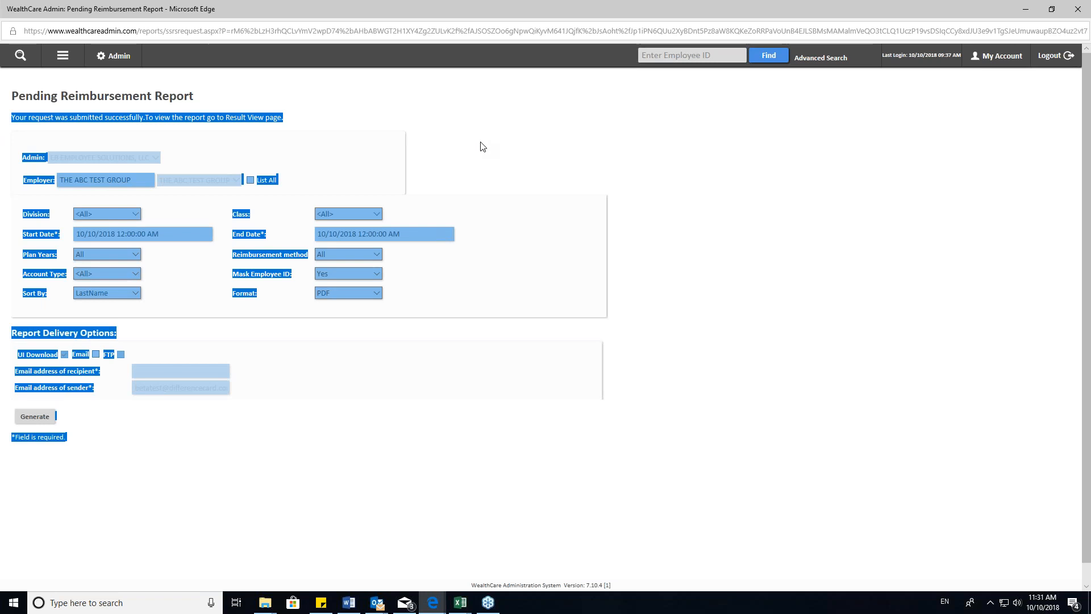
click(573, 124)
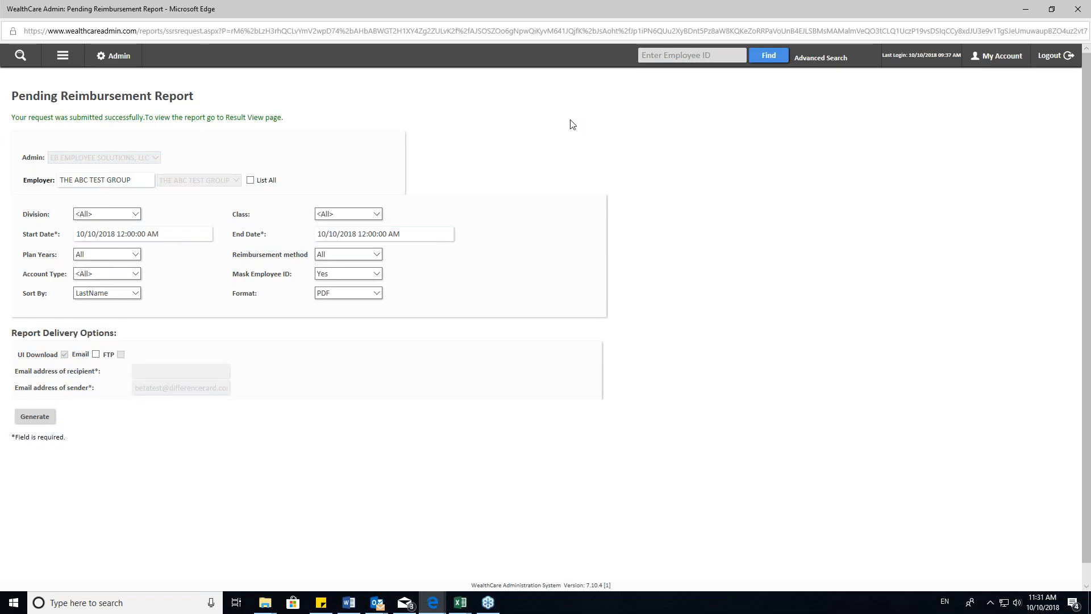
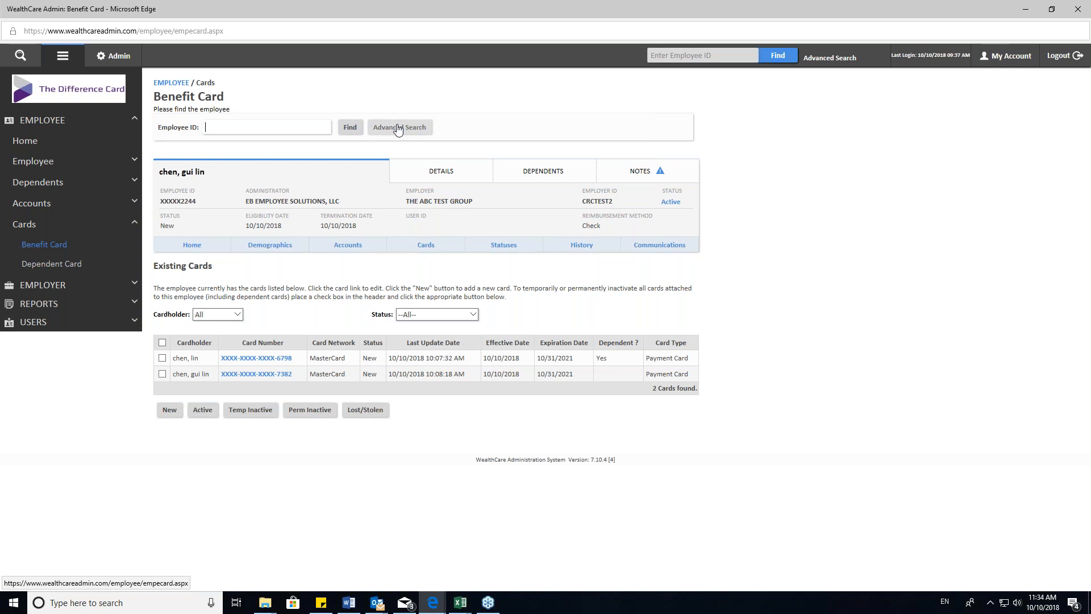
text(dsf)
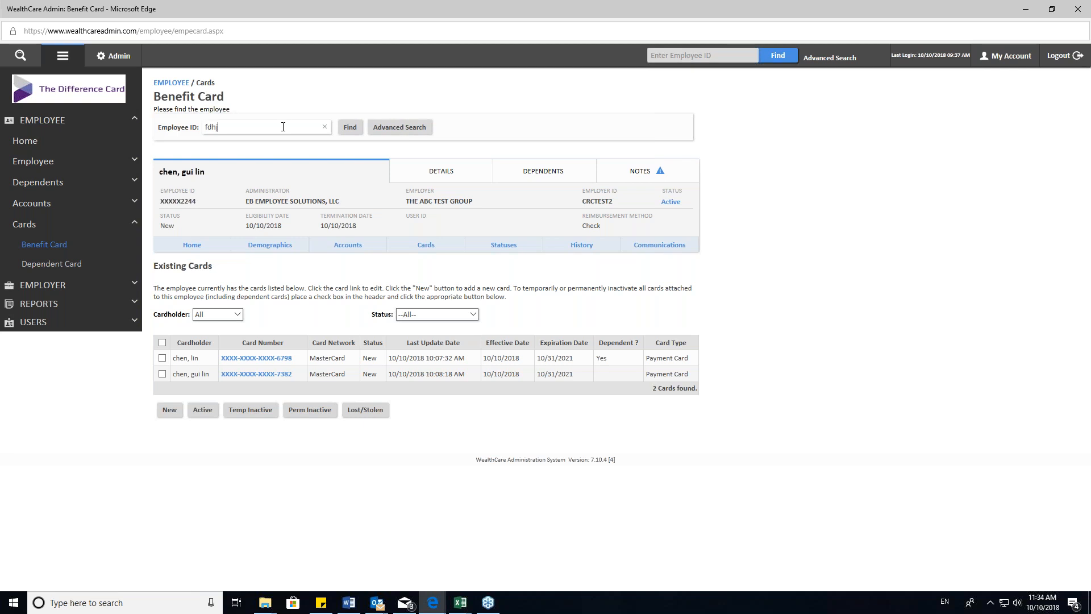
key(BackSpace)
key(BackSpace)
key(BackSpace)
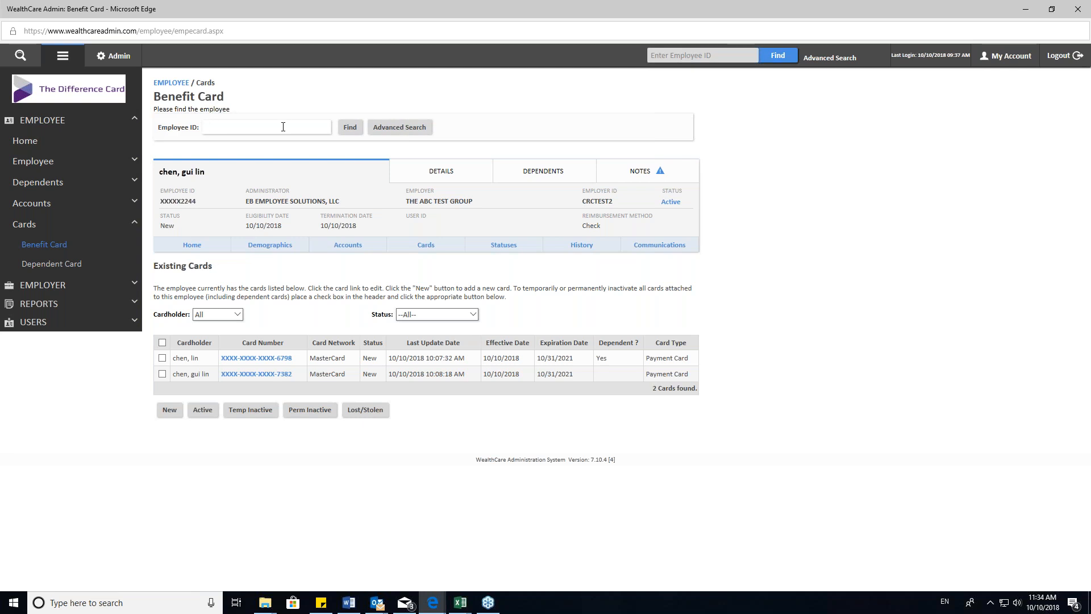
- Run an advanced employee search with first name initial "a" and open the matching test employee's benefit cards
click(401, 128)
click(191, 280)
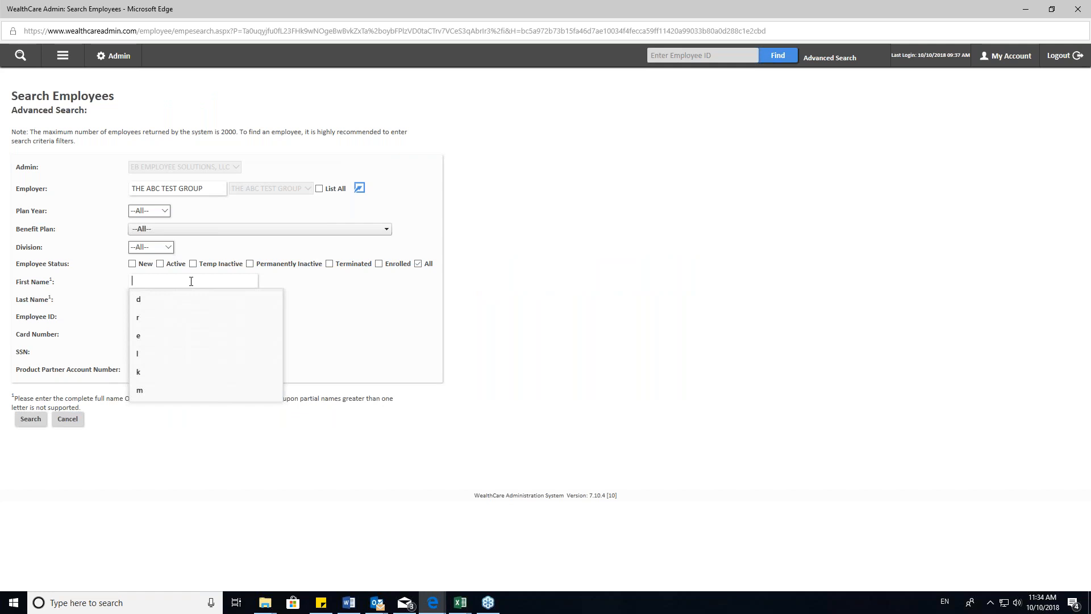
text(a)
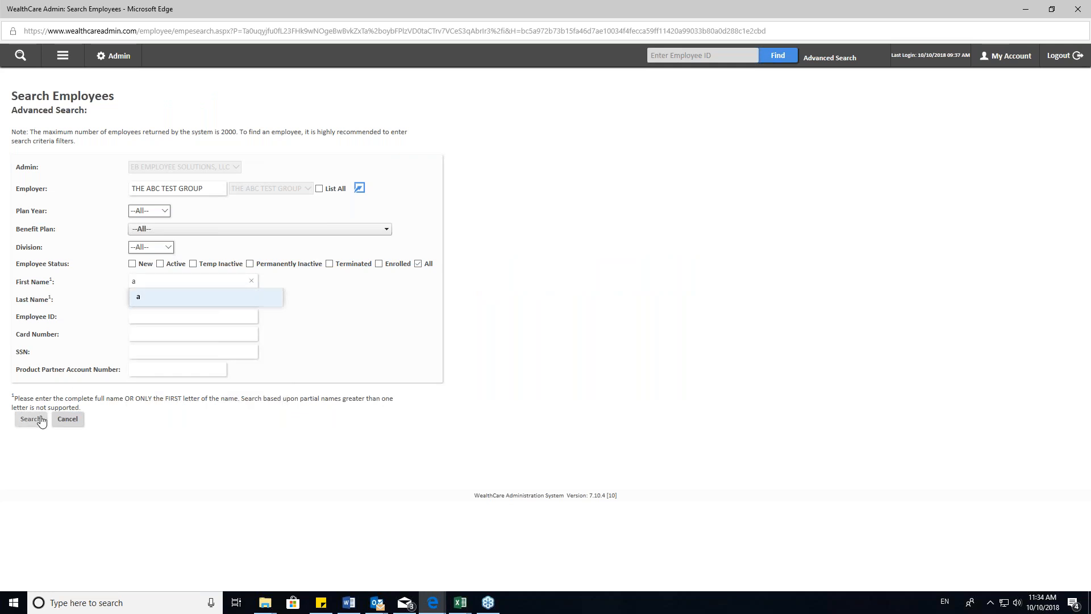
click(30, 419)
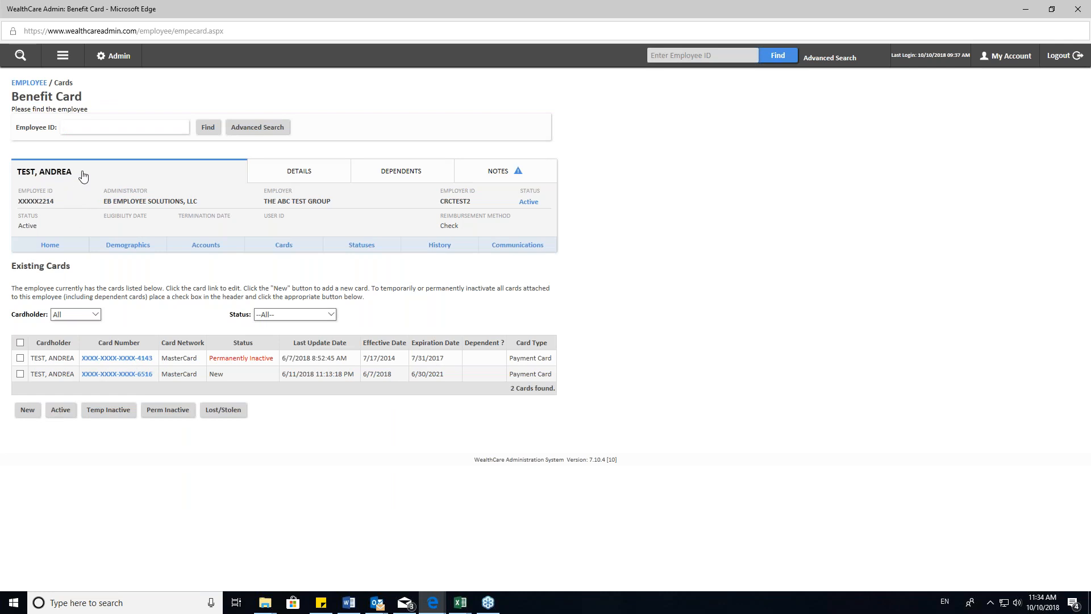
drag(80, 176, 21, 172)
click(21, 172)
click(74, 173)
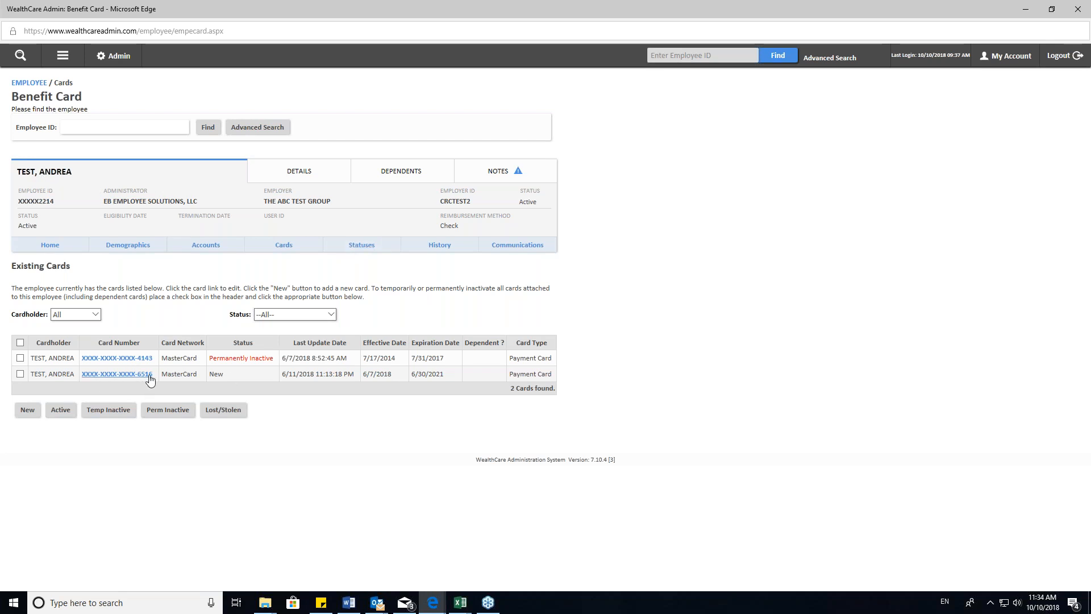
- Set the status of the employee's existing card marked New to Temporarily Inactive and save the change
drag(284, 375, 537, 379)
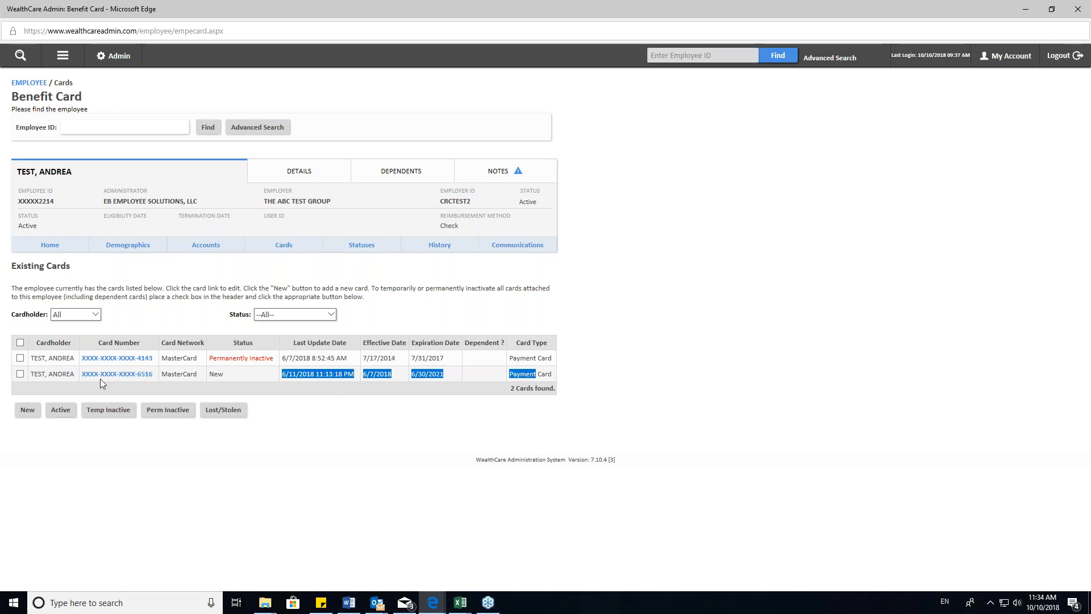
click(116, 374)
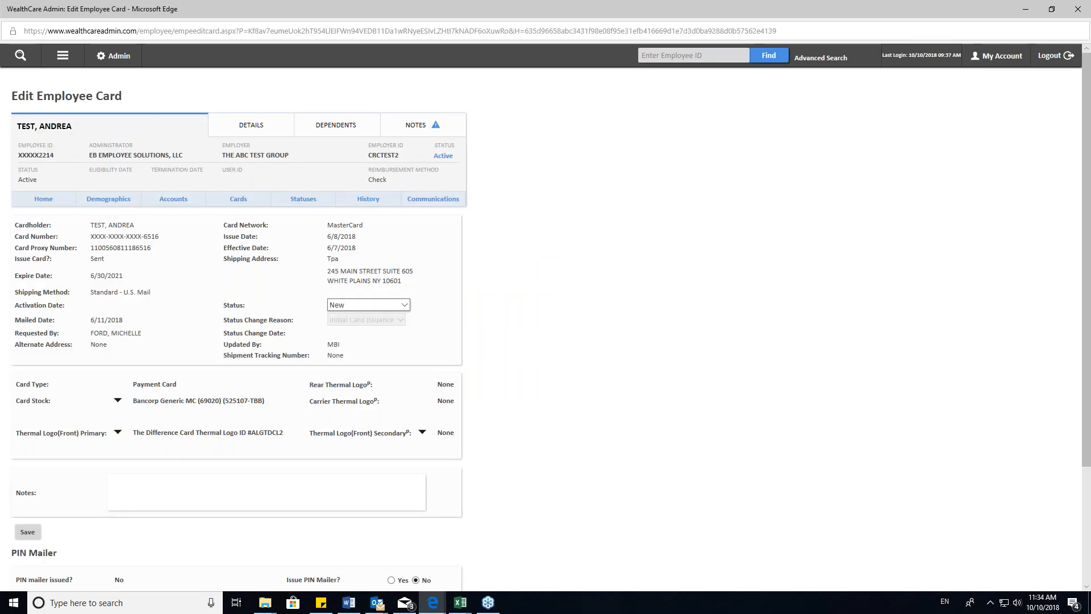
click(366, 307)
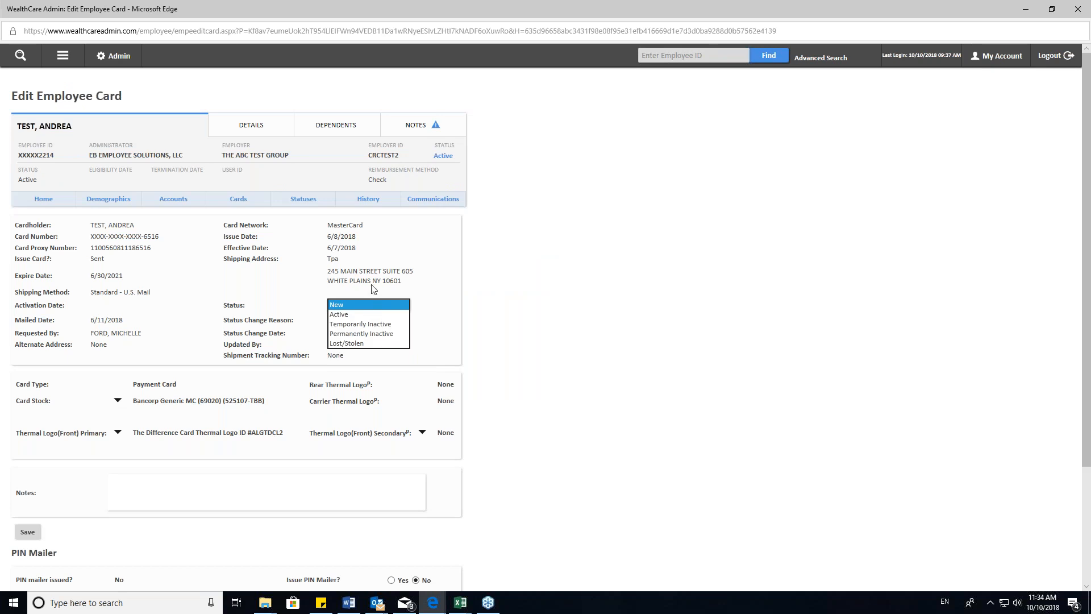
click(373, 330)
scroll(35, 469, down, 3)
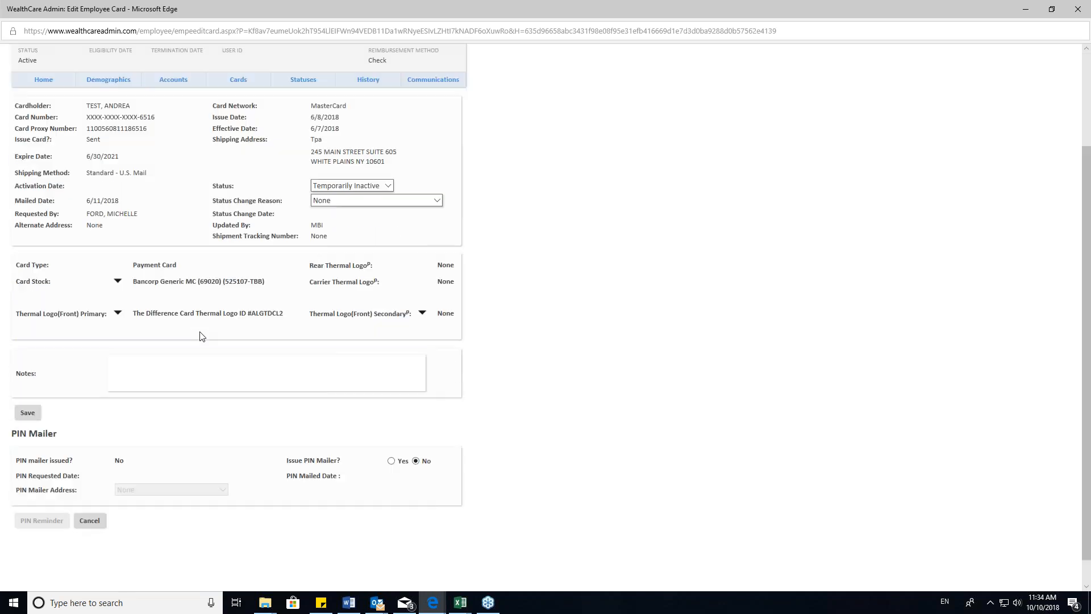
click(28, 381)
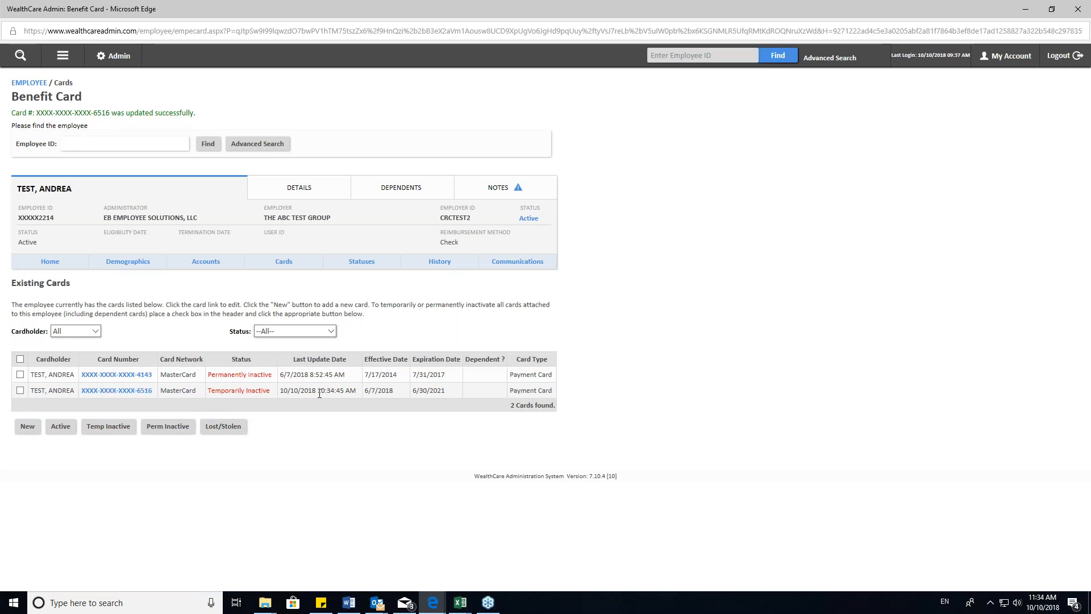
- Start a new card for this employee and check the available shipping address options without changing the Employer choice
click(28, 432)
click(26, 432)
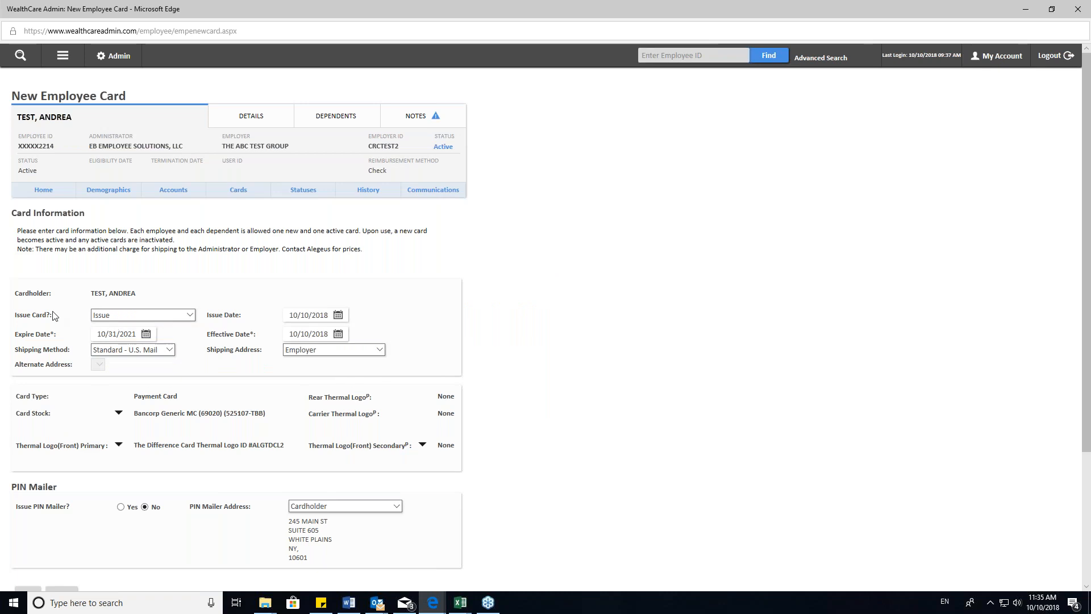
triple_click(21, 315)
click(343, 351)
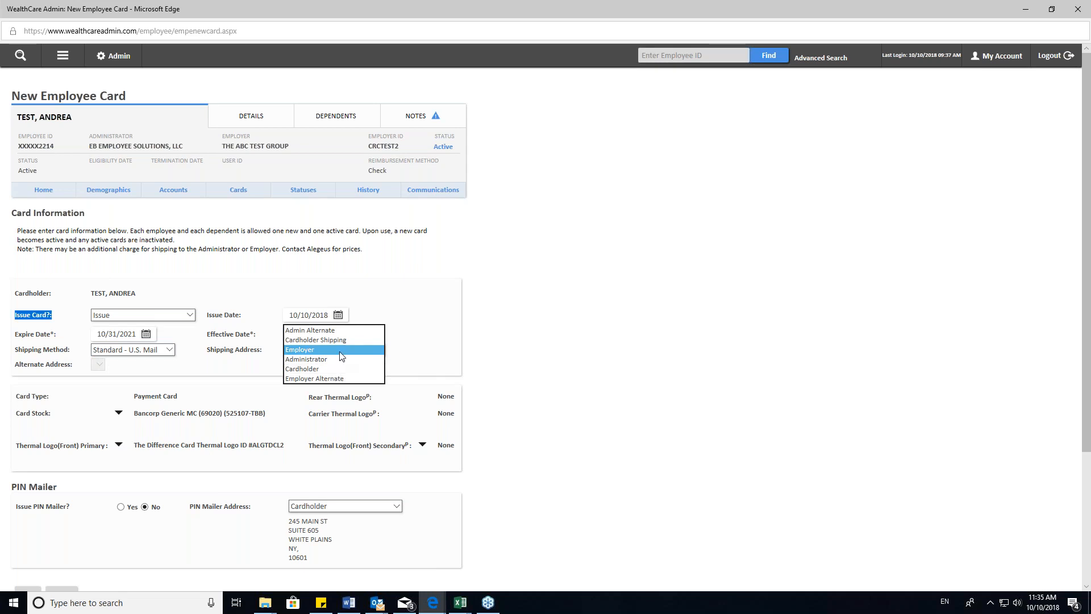
click(516, 350)
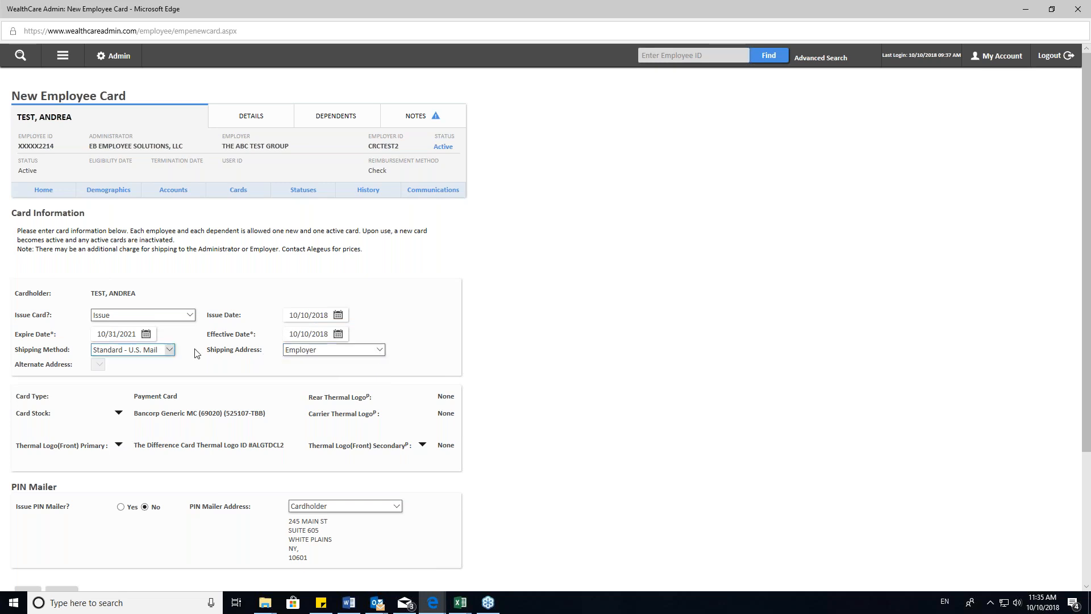
- Set the new card's Issue Card option to Do Not Issue, then save the card and accept the expired-accounts confirmation
scroll(236, 350, down, 2)
click(141, 237)
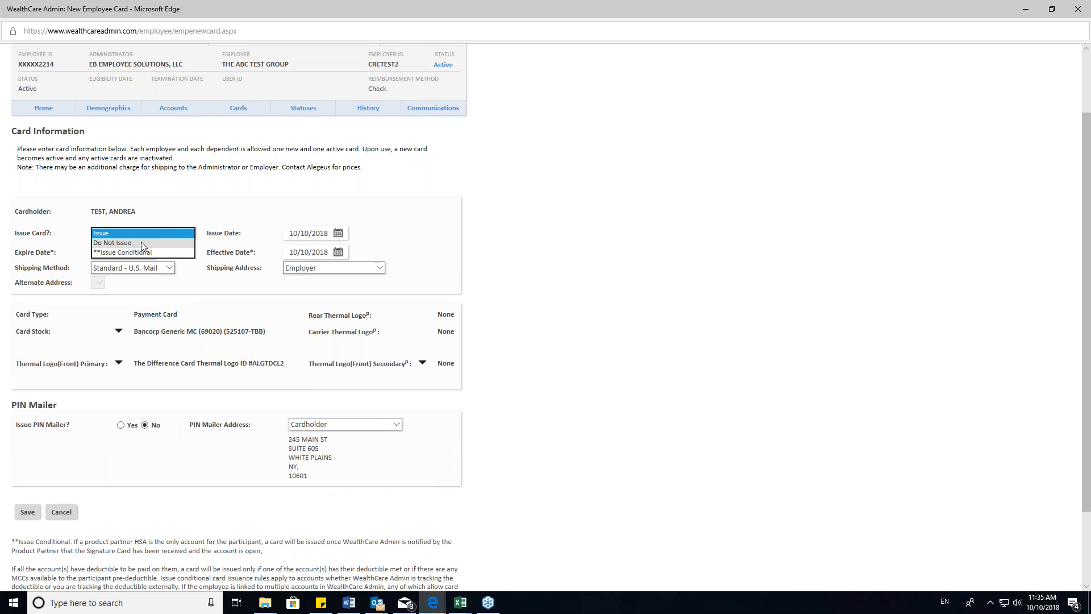
click(141, 242)
click(160, 237)
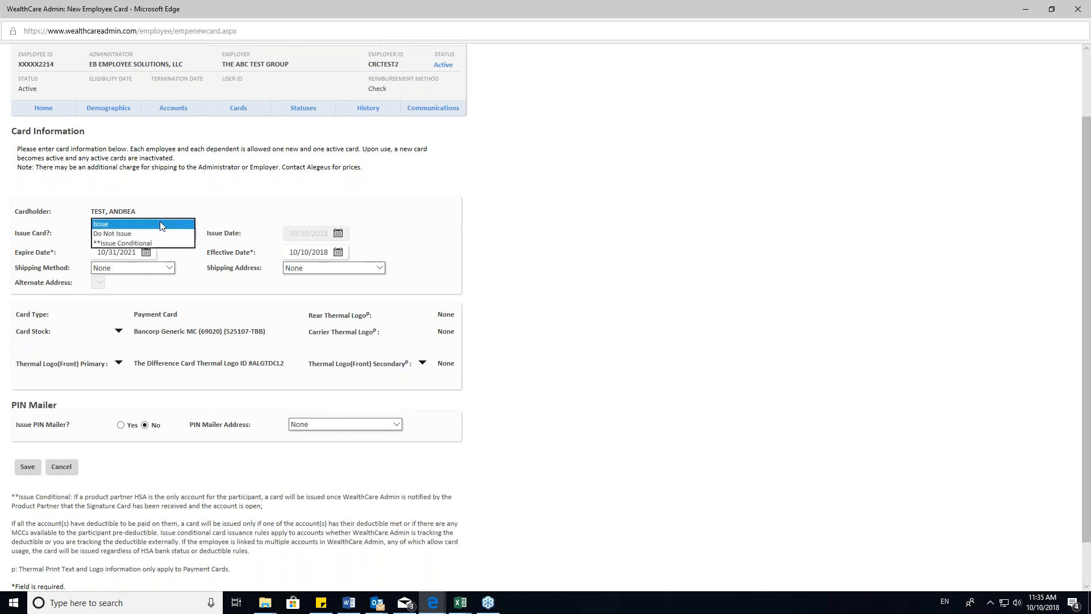
click(160, 224)
click(159, 233)
click(156, 245)
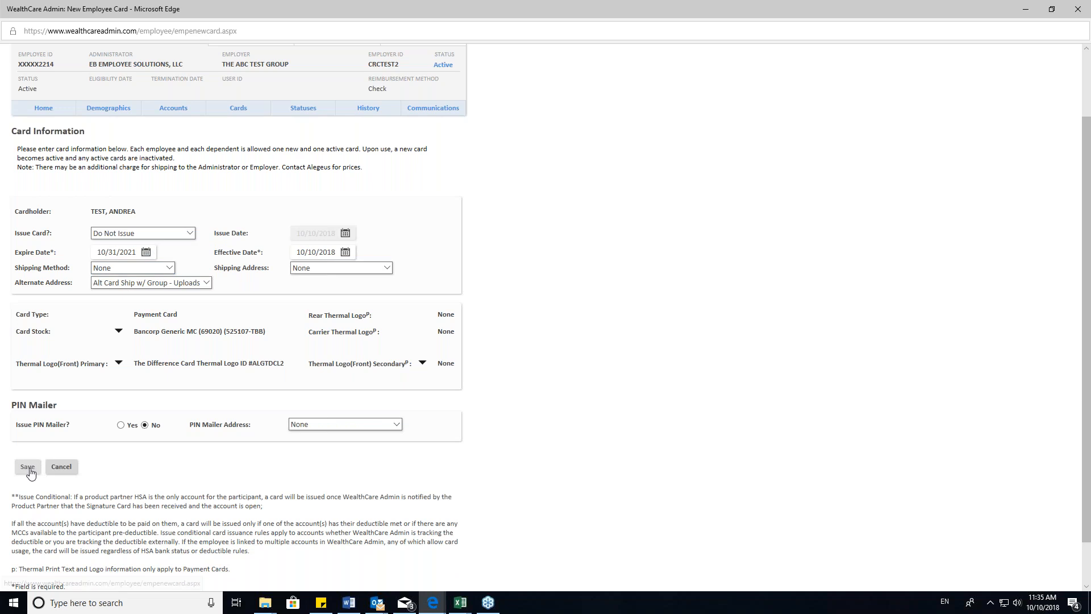
click(30, 471)
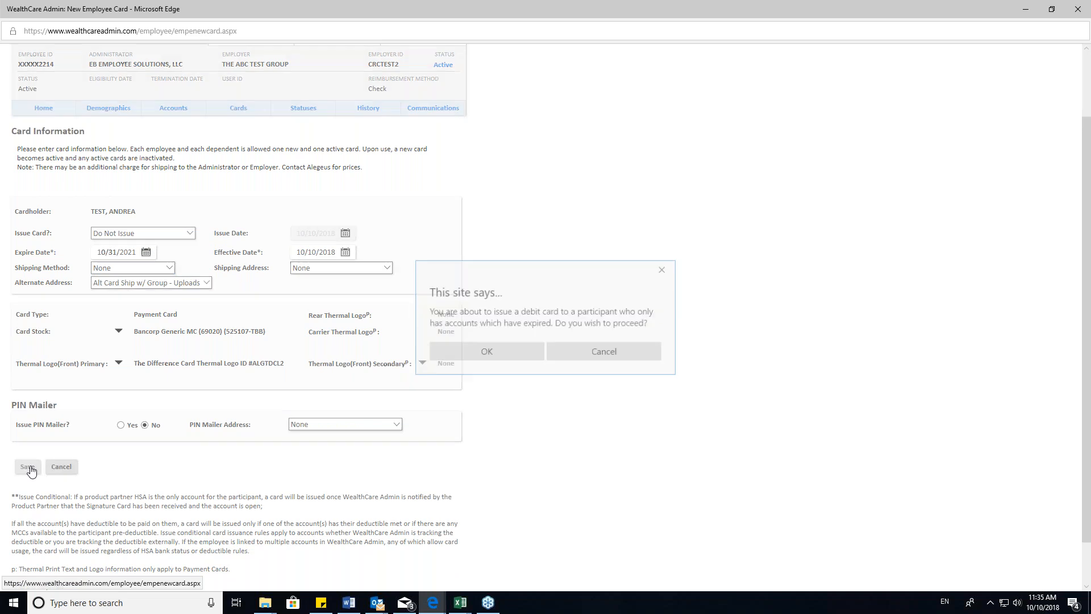
click(480, 349)
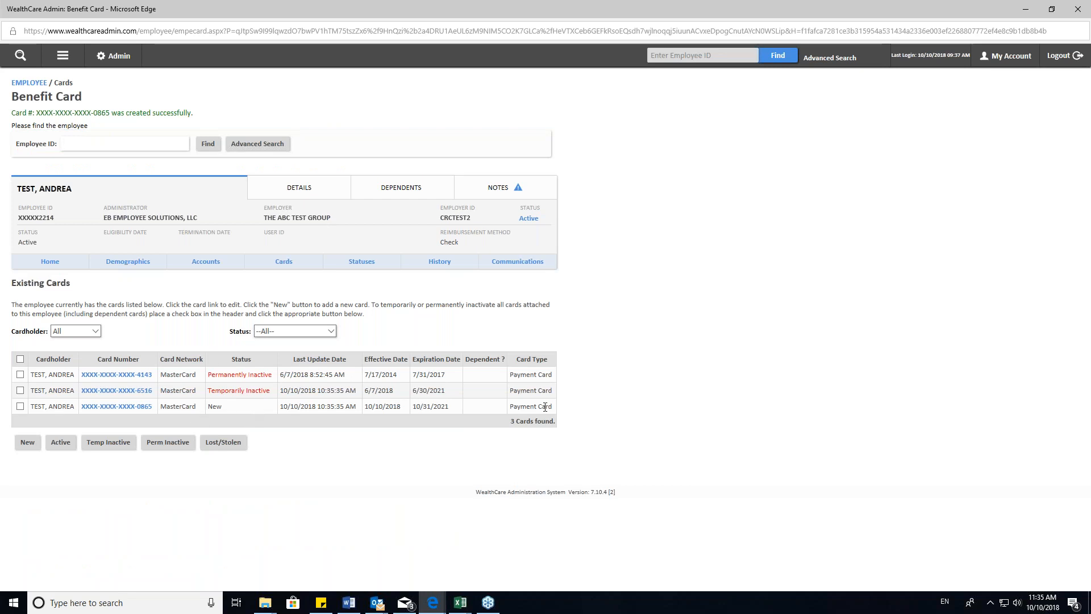
- Examine the new card's update, effective and expiration dates and compare its row with the temporarily inactive card
drag(551, 406, 282, 406)
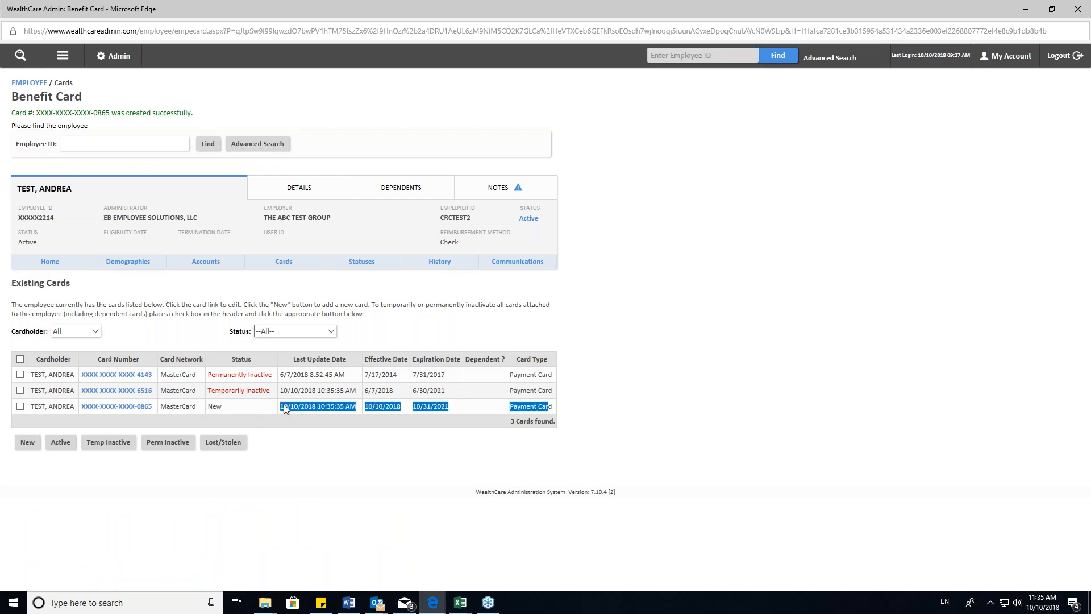
click(320, 430)
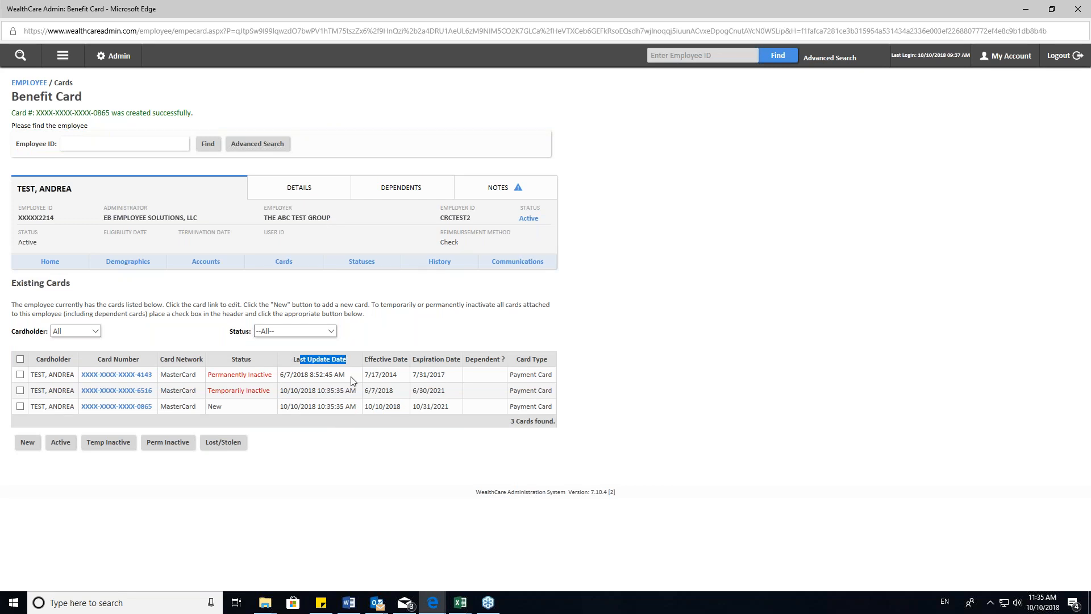
drag(357, 406, 290, 416)
click(373, 430)
drag(421, 406, 452, 406)
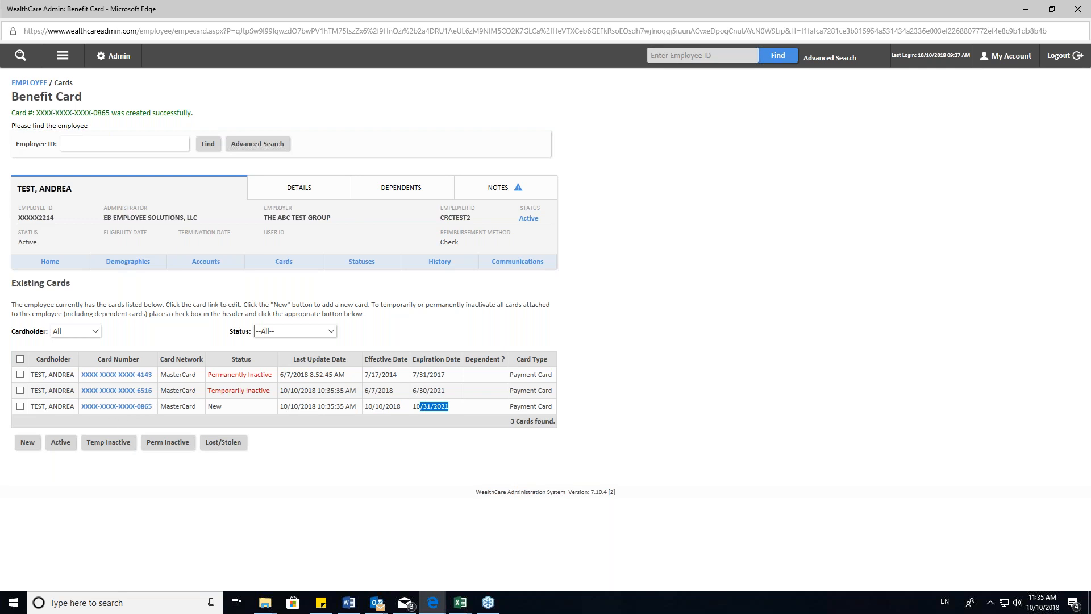
click(188, 410)
drag(160, 407, 545, 415)
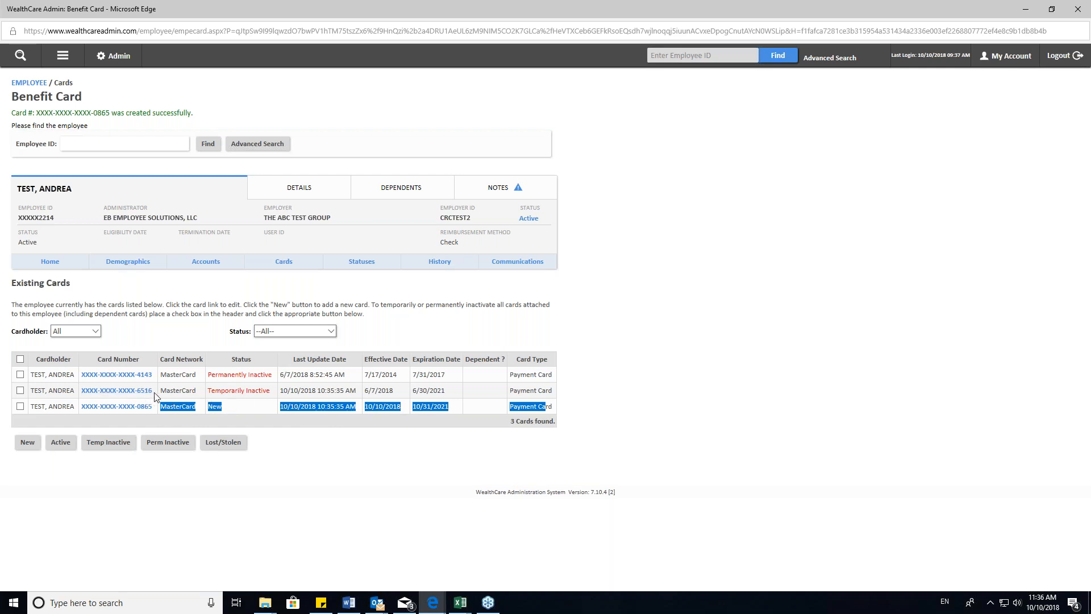
drag(164, 391, 137, 396)
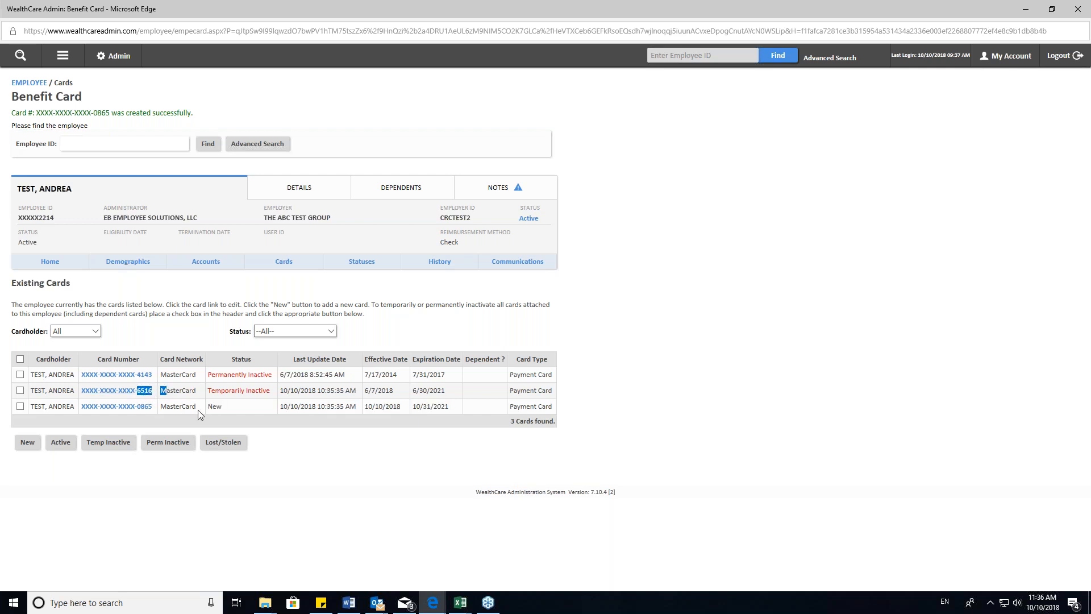
click(183, 405)
drag(556, 389, 14, 393)
click(235, 410)
- Open the request form for the Enrolled Participants Report from the enrollee reports
click(62, 55)
click(130, 302)
click(134, 178)
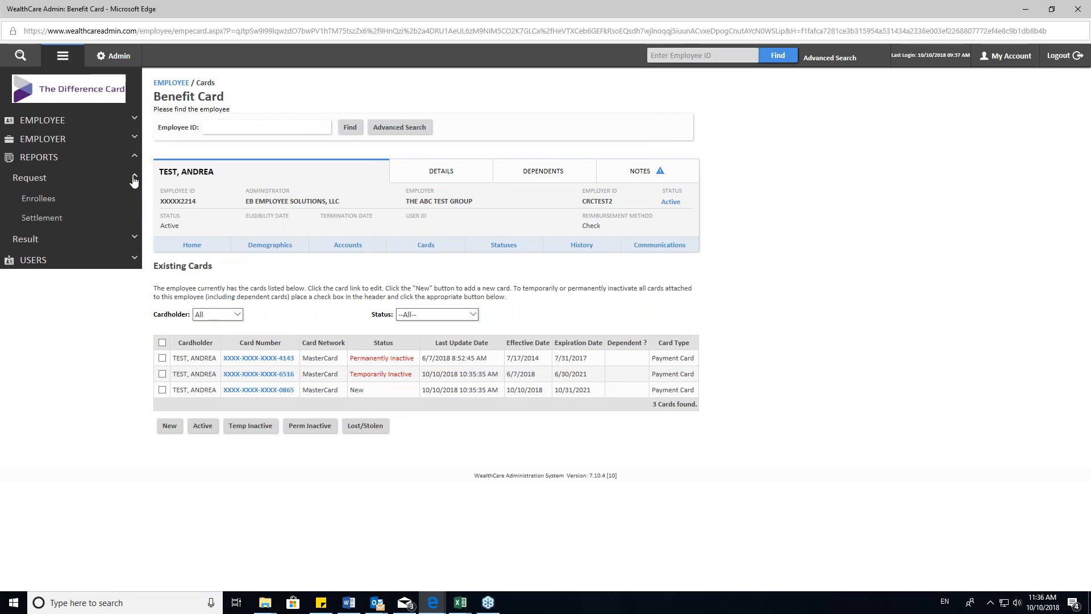
click(42, 200)
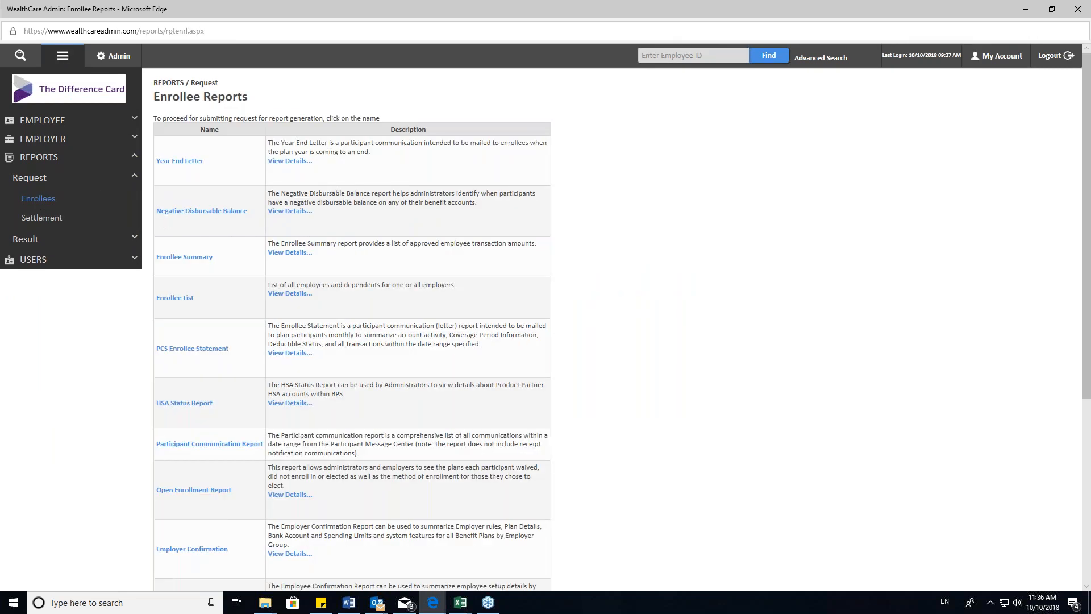
scroll(232, 291, down, 4)
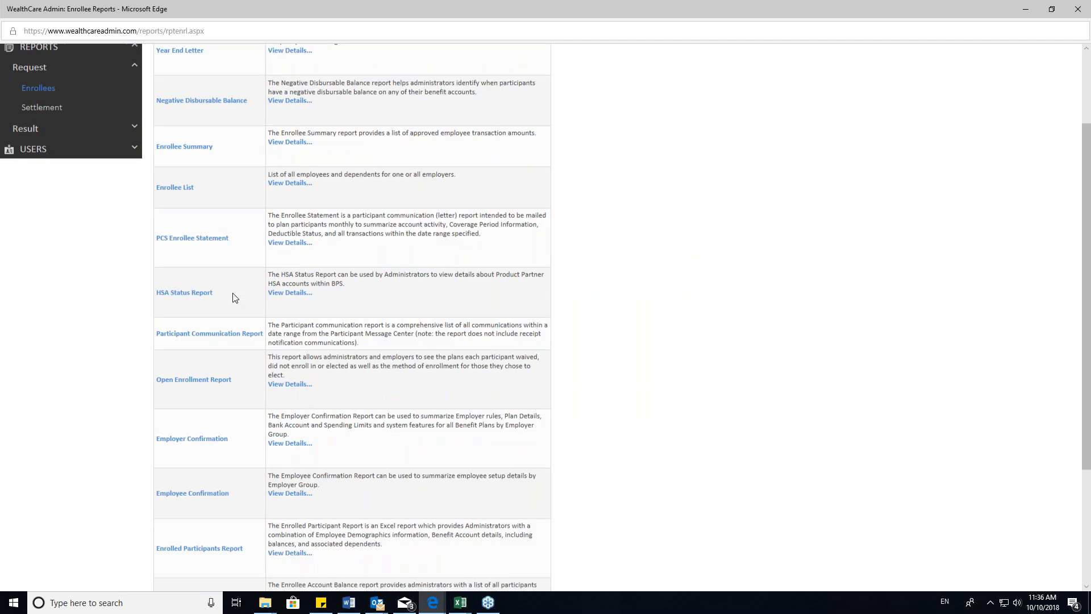
scroll(232, 298, down, 2)
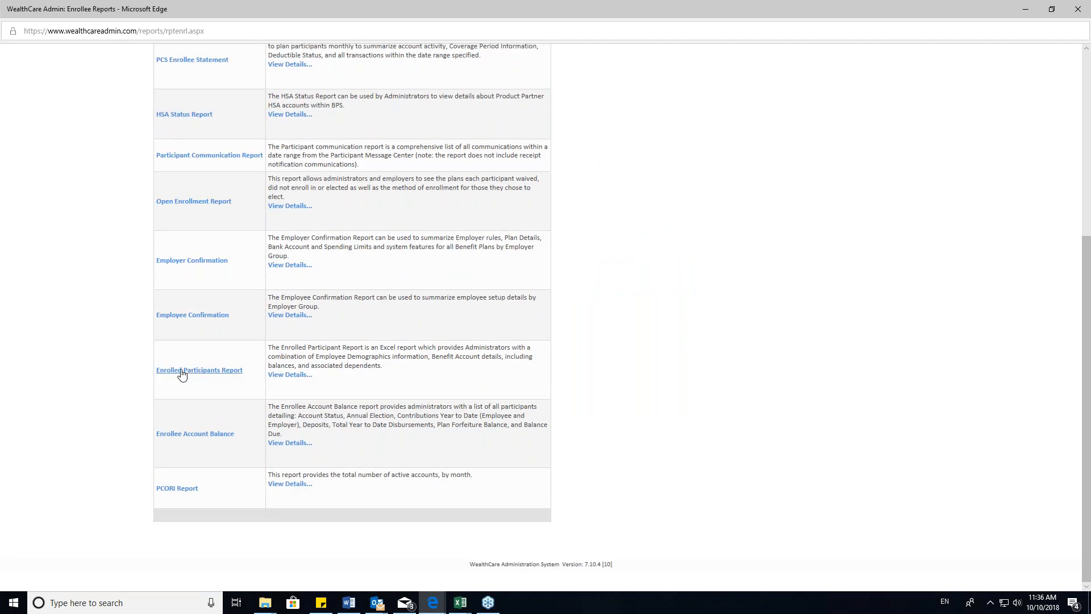
click(182, 370)
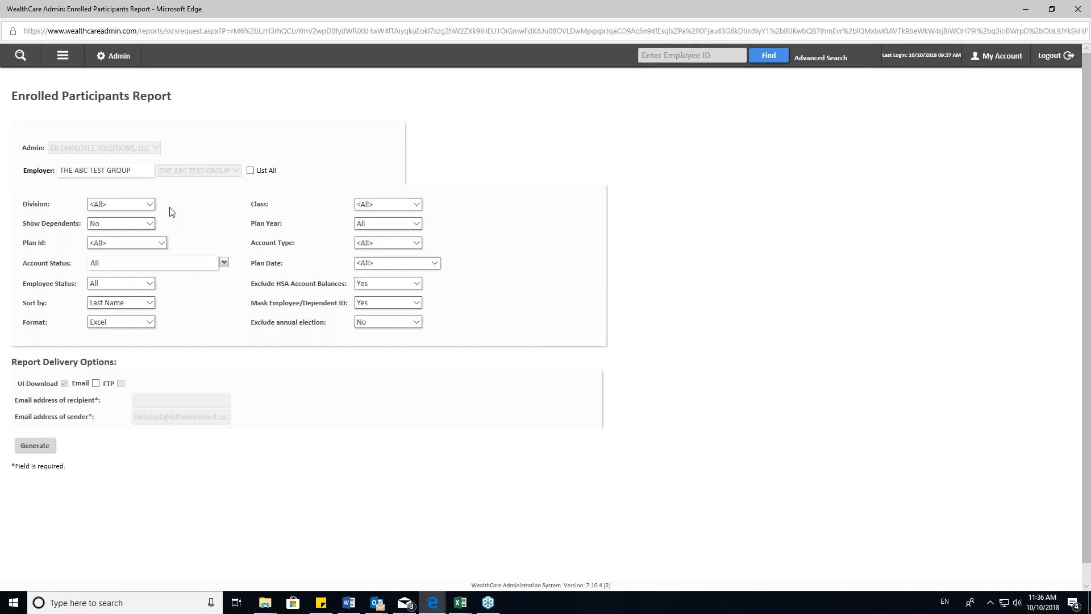
- Check the Division choices, leaving all divisions included, and set Show Dependents to Yes for the report
click(147, 206)
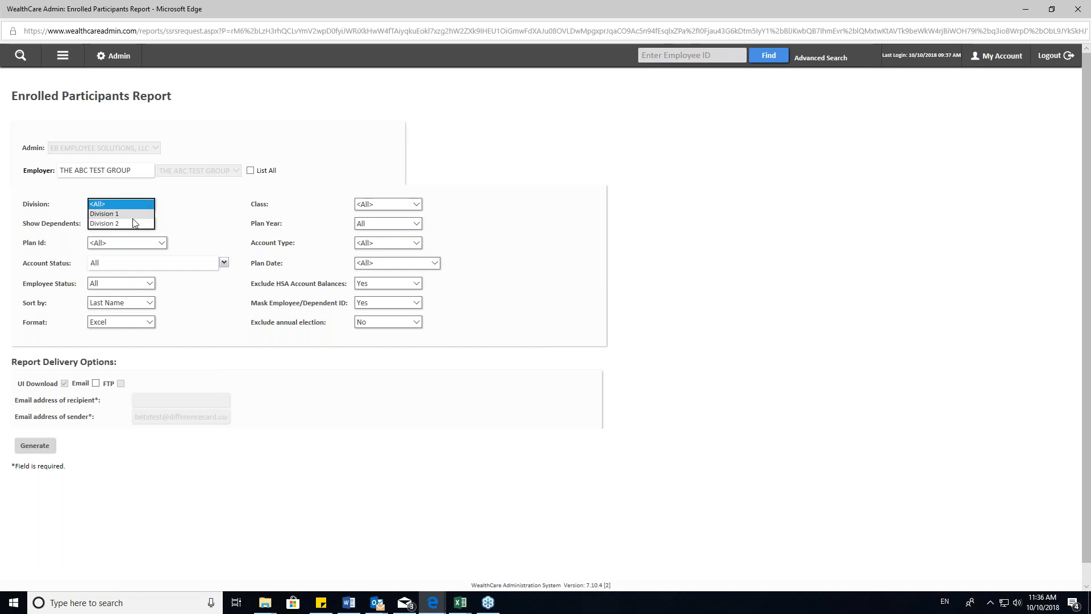
click(182, 208)
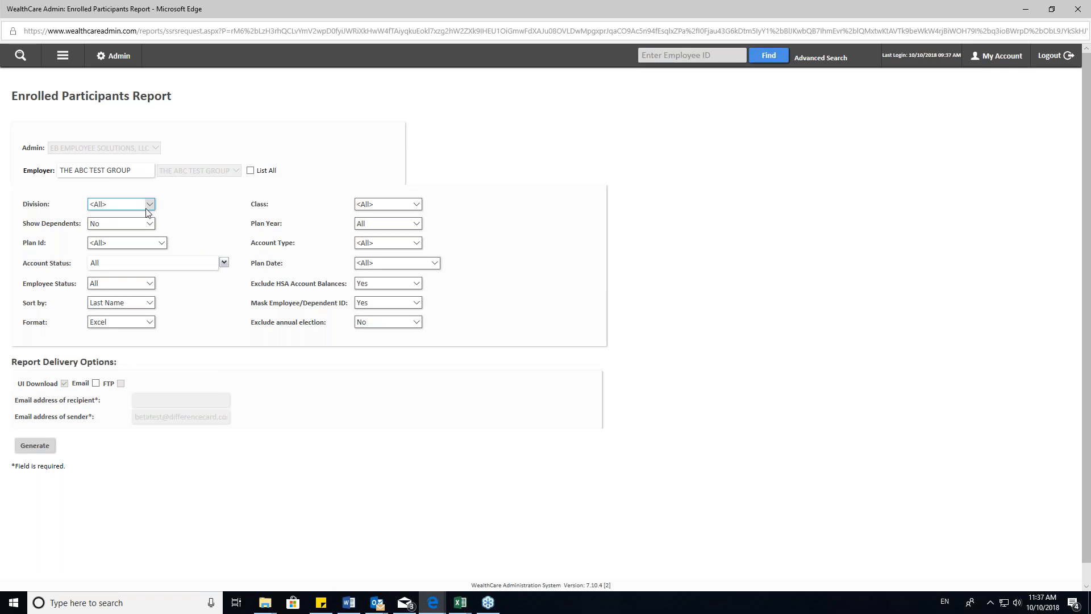
click(147, 209)
click(194, 208)
click(149, 224)
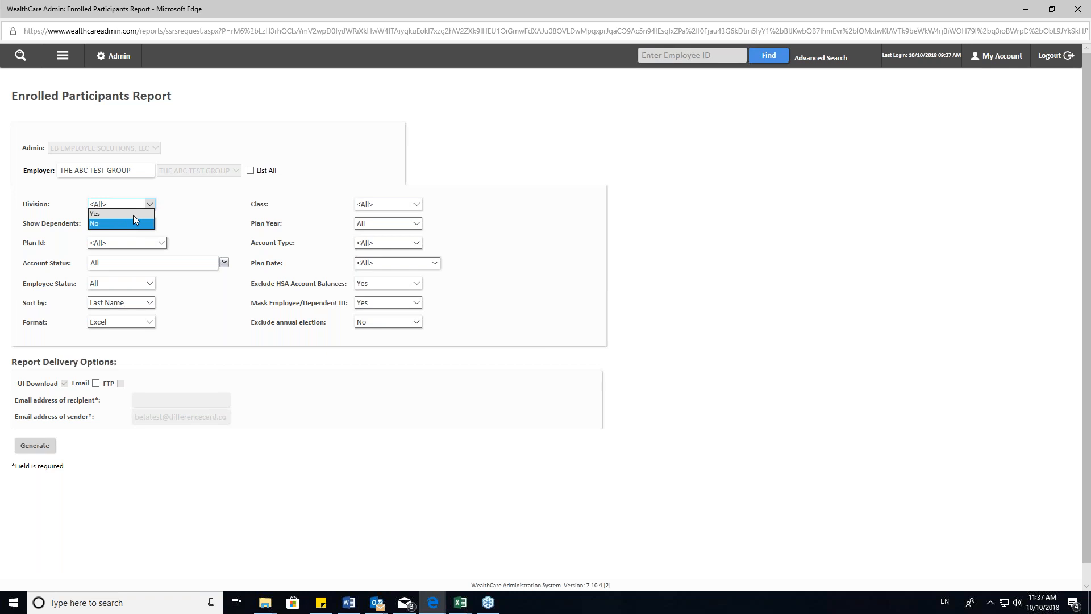
click(125, 214)
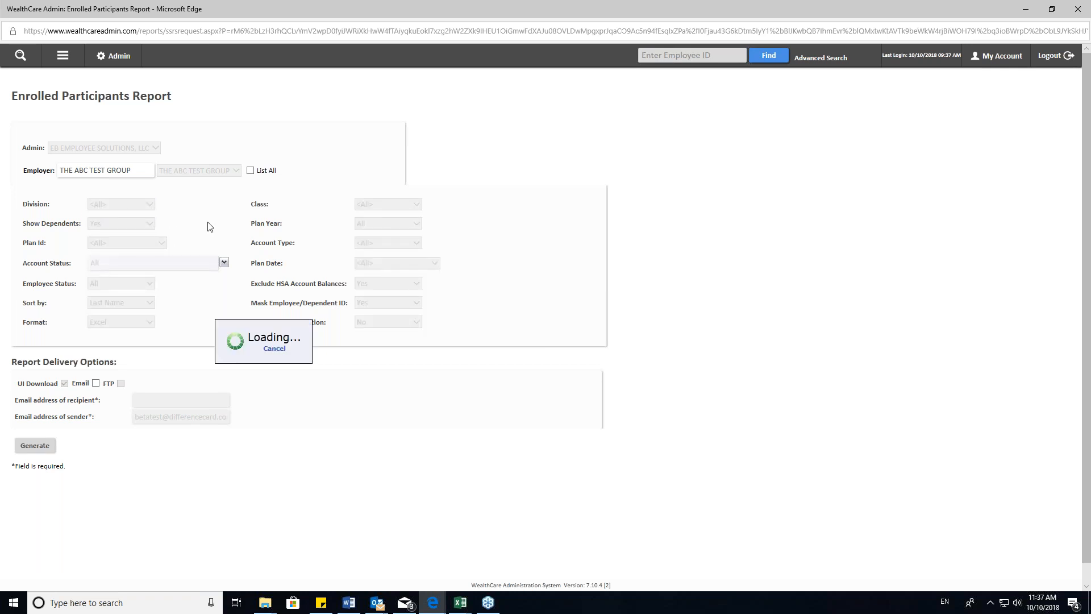
- Check the Plan Year and Account Type choices for the report, leaving both set to All
click(407, 223)
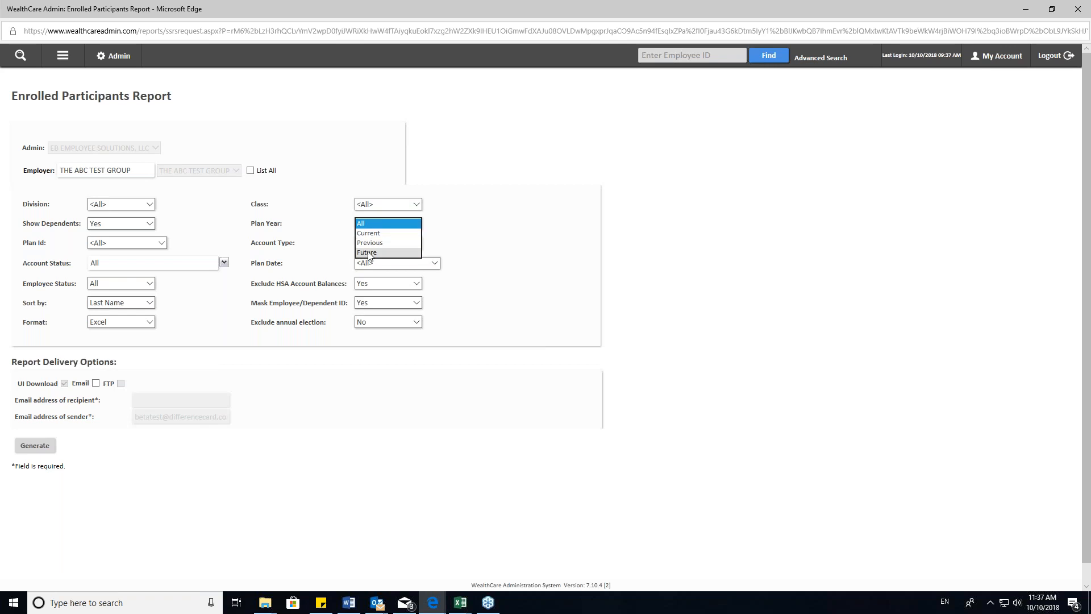
click(458, 243)
click(396, 245)
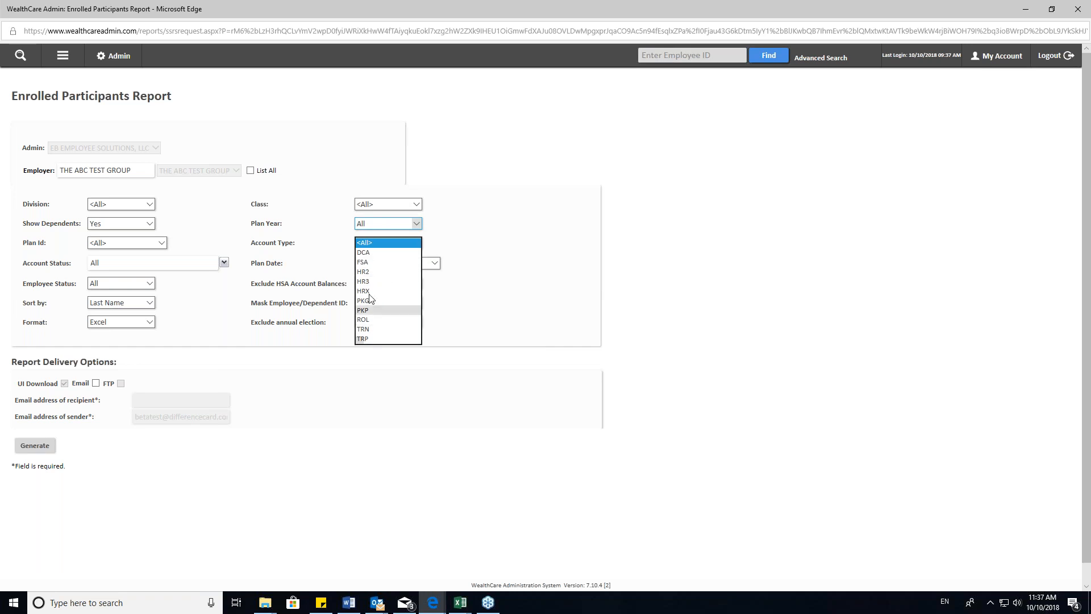
click(463, 234)
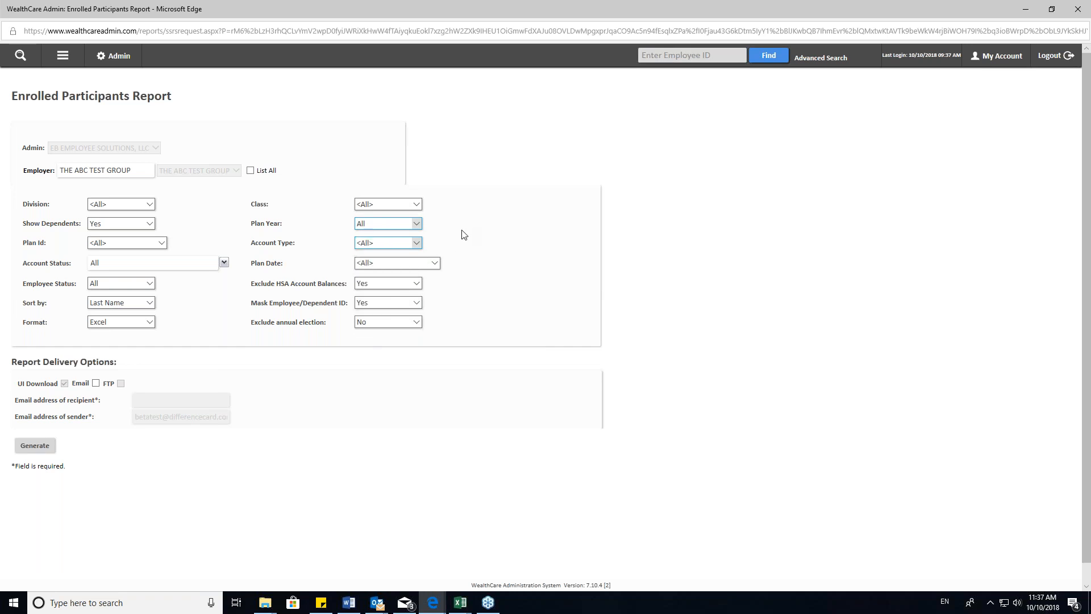
drag(249, 246, 295, 246)
click(301, 250)
- Check the Account Status, Sort by and Format choices, keeping All, Last Name and Excel
click(223, 263)
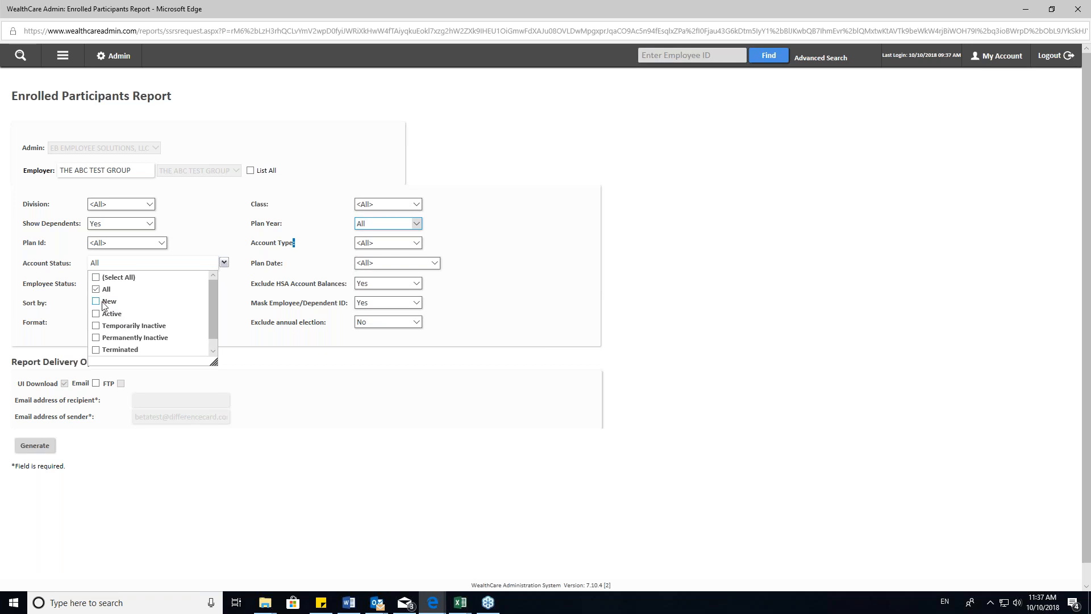
click(210, 245)
click(138, 303)
click(137, 303)
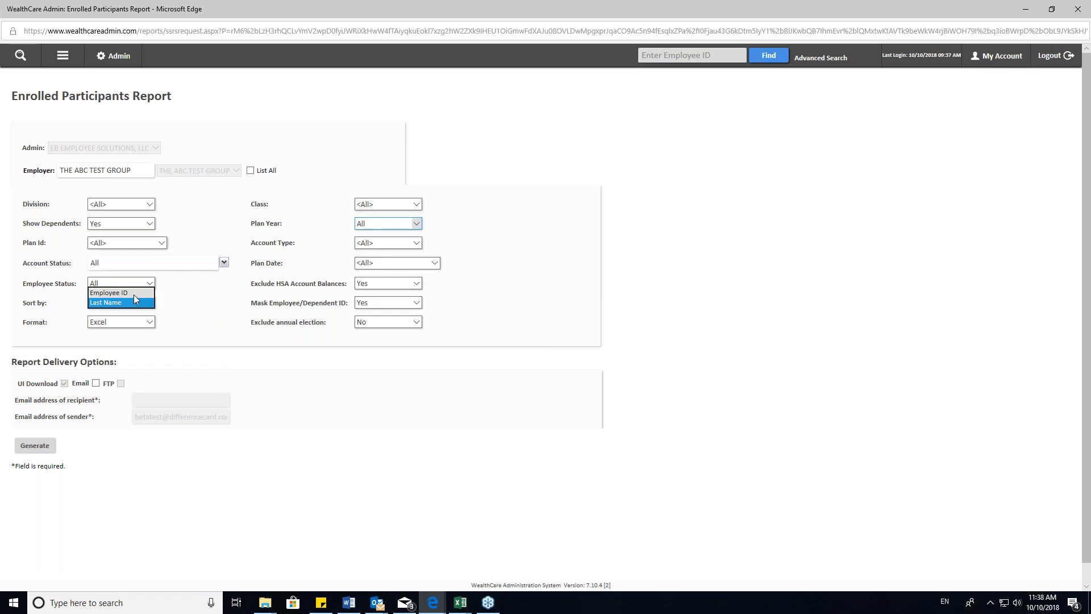
click(136, 323)
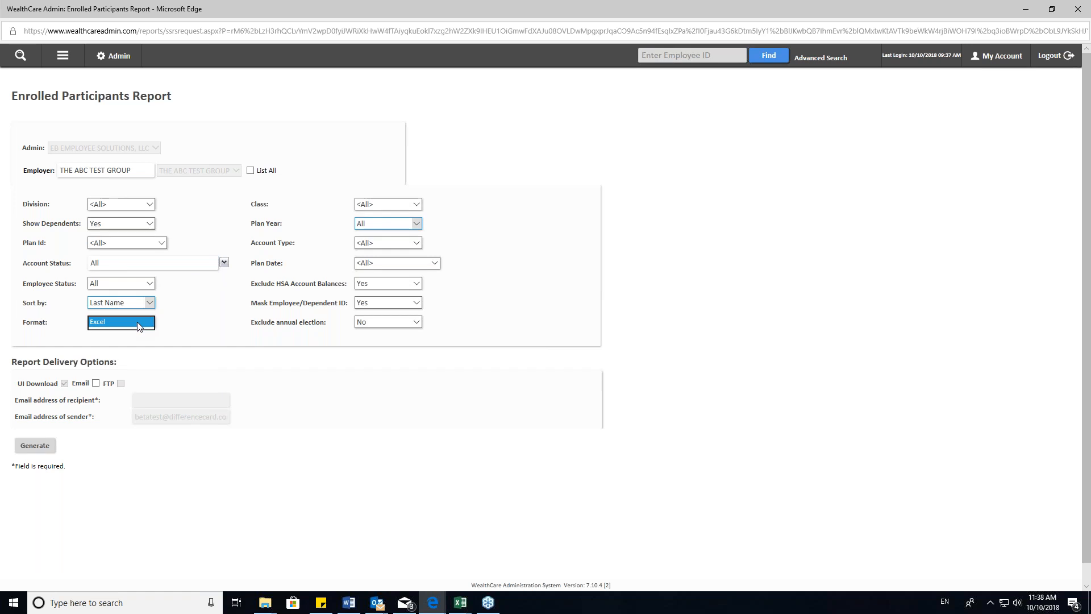
click(121, 324)
- Keep Exclude annual election at No and Mask Employee/Dependent ID at Yes, and generate the Enrolled Participants Report
drag(248, 328, 323, 338)
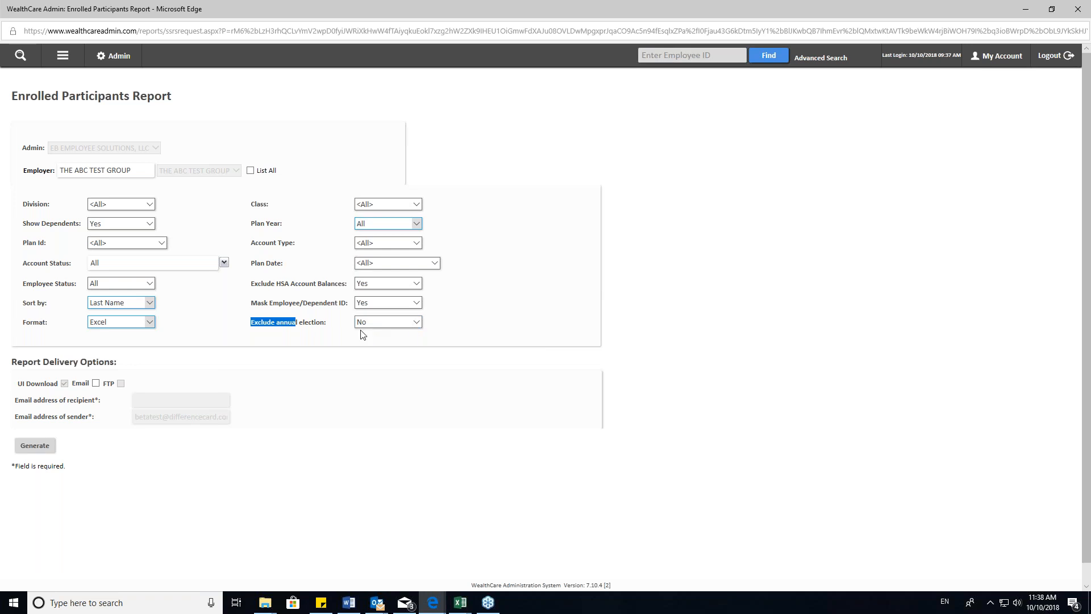
click(484, 315)
click(389, 304)
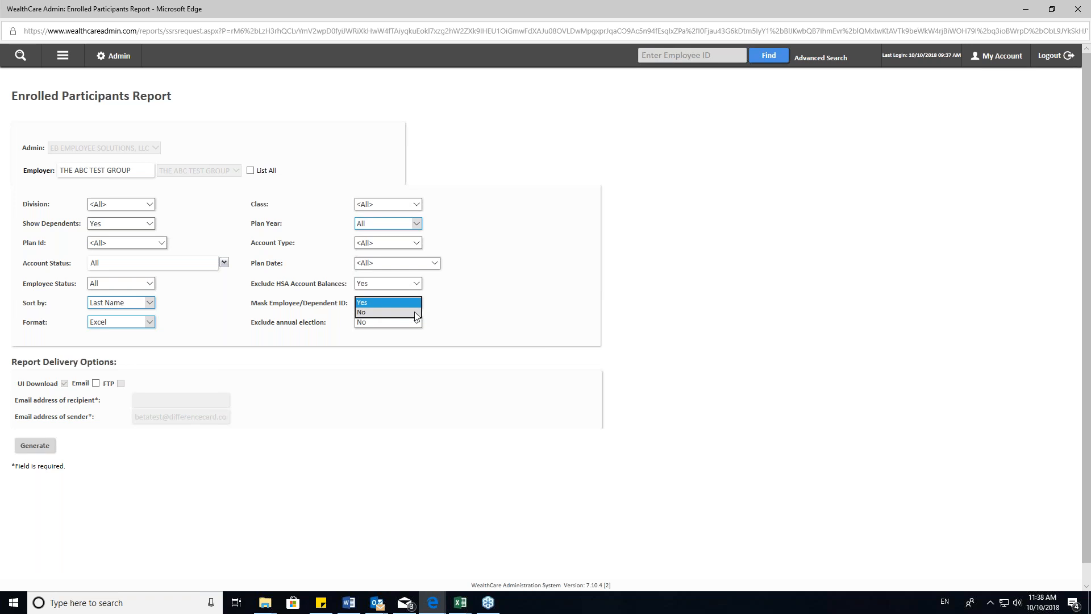
click(508, 299)
click(40, 448)
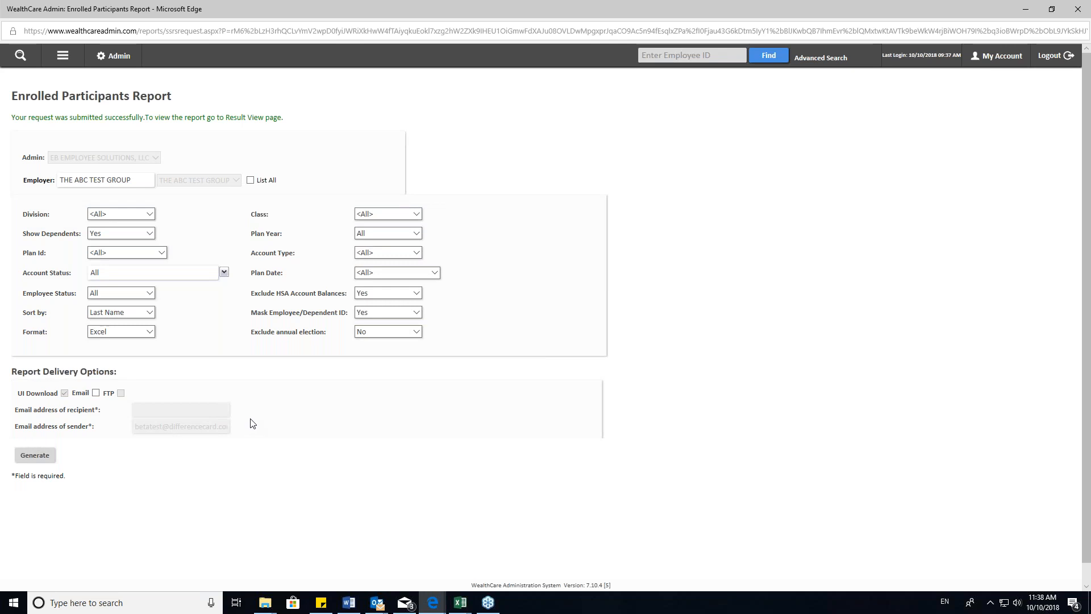
- Switch to the downloaded Enrolled Participants Report workbook in Excel and show it full screen
scroll(303, 416, down, 1)
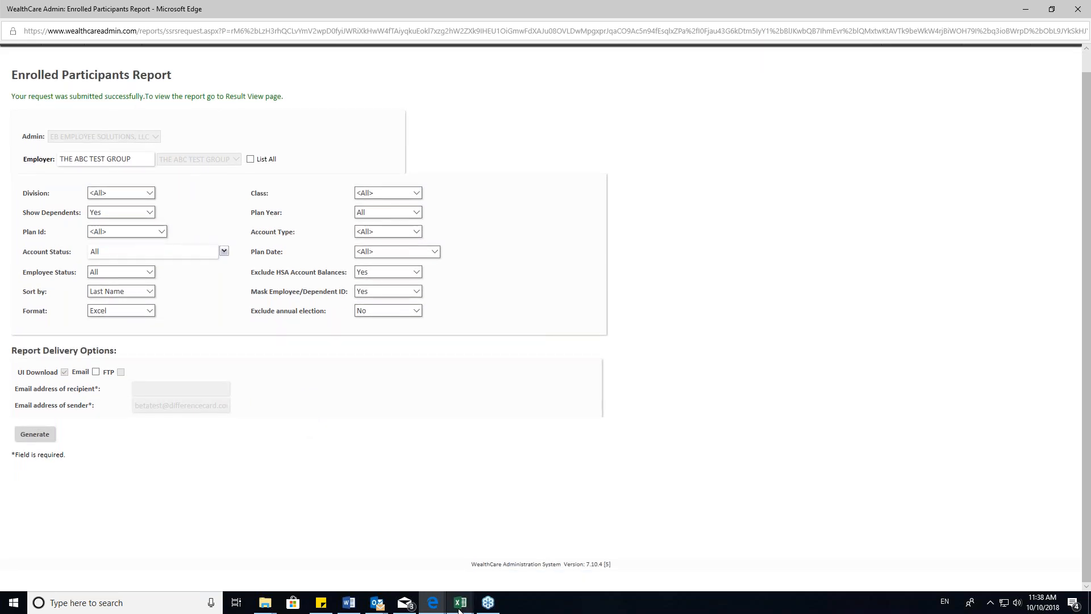
mouse_move(459, 610)
click(507, 554)
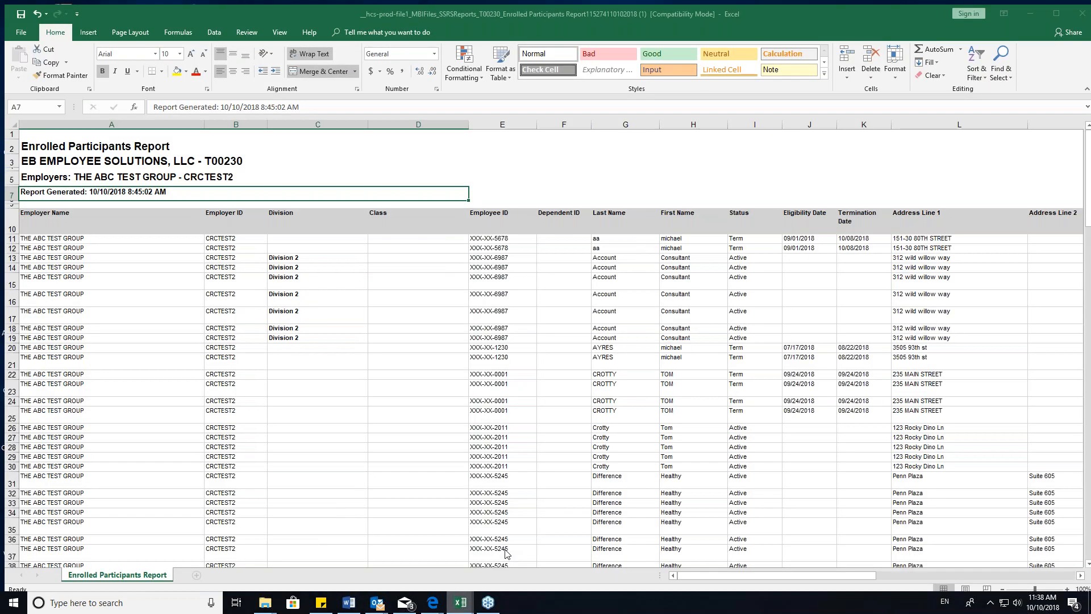
double_click(709, 10)
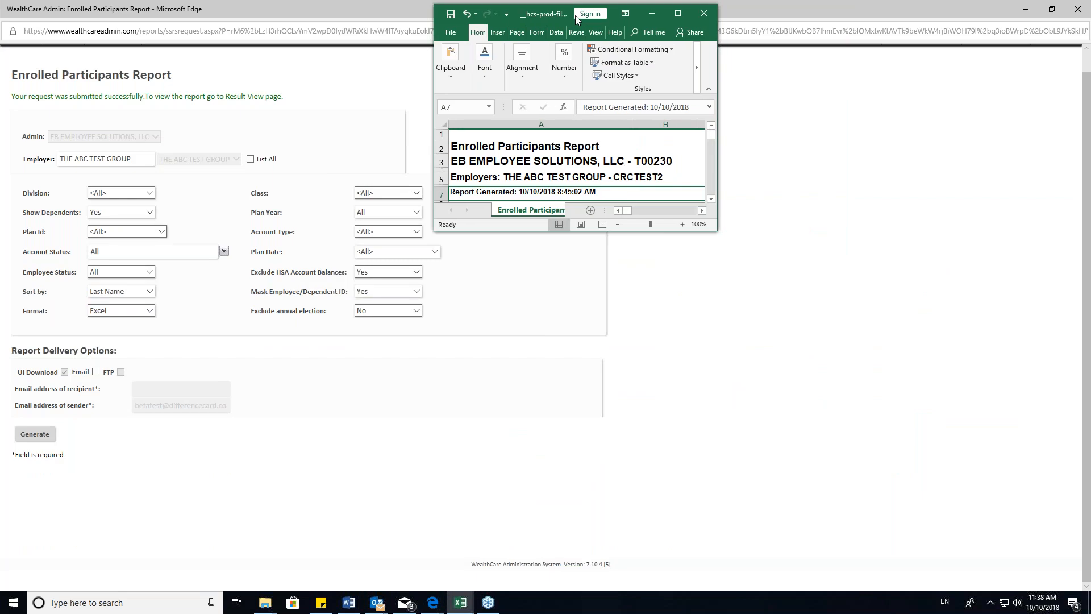
click(266, 29)
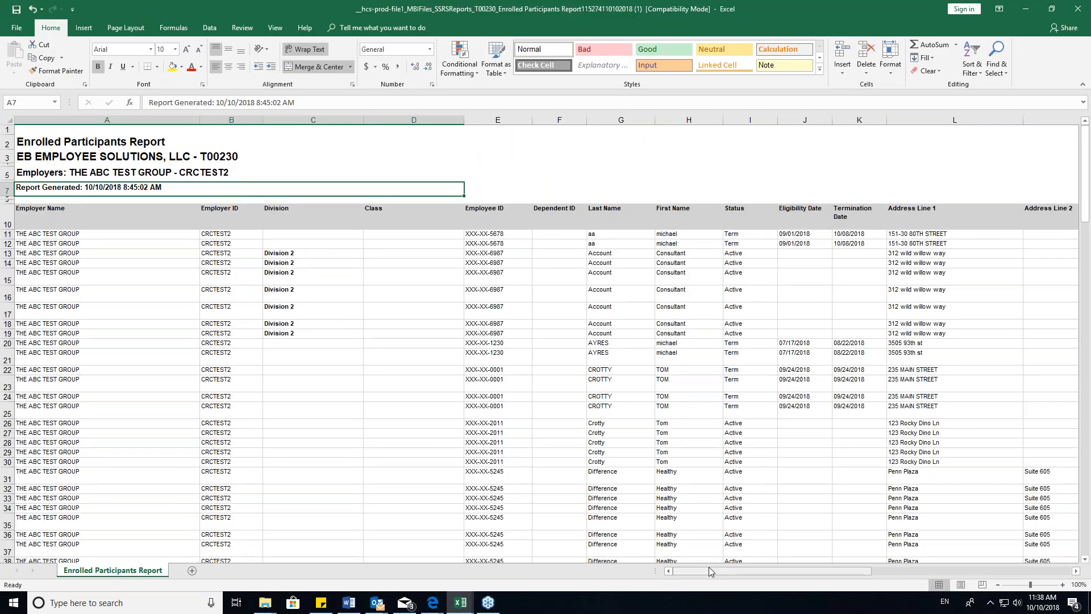
- Examine the Employer Name, Employer ID and Division columns of the report
mouse_move(96, 119)
mouse_down()
mouse_move(264, 120)
mouse_move(210, 118)
mouse_up()
click(210, 118)
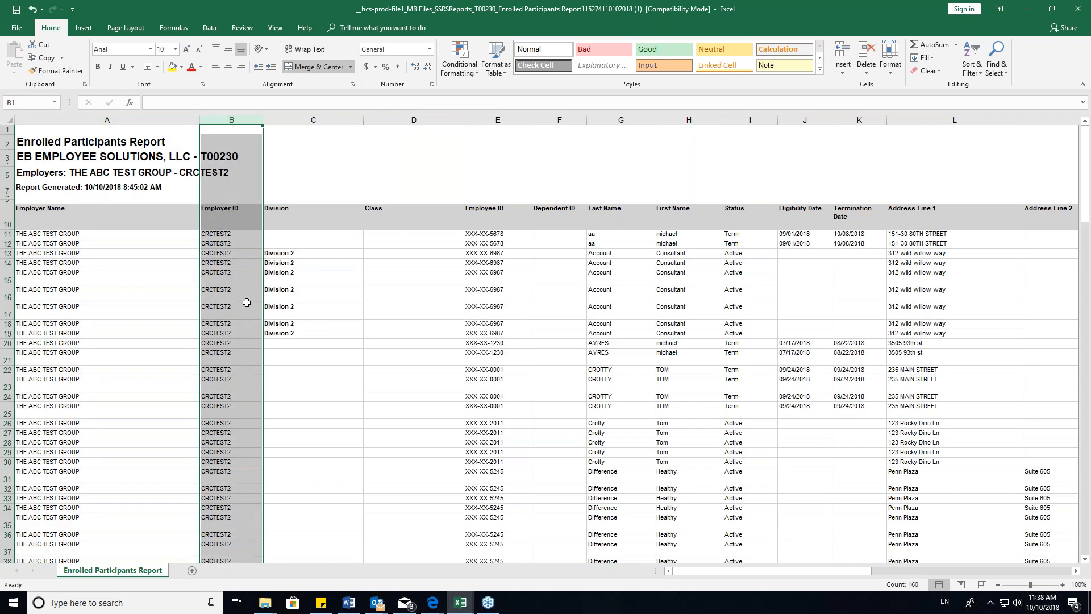
click(296, 119)
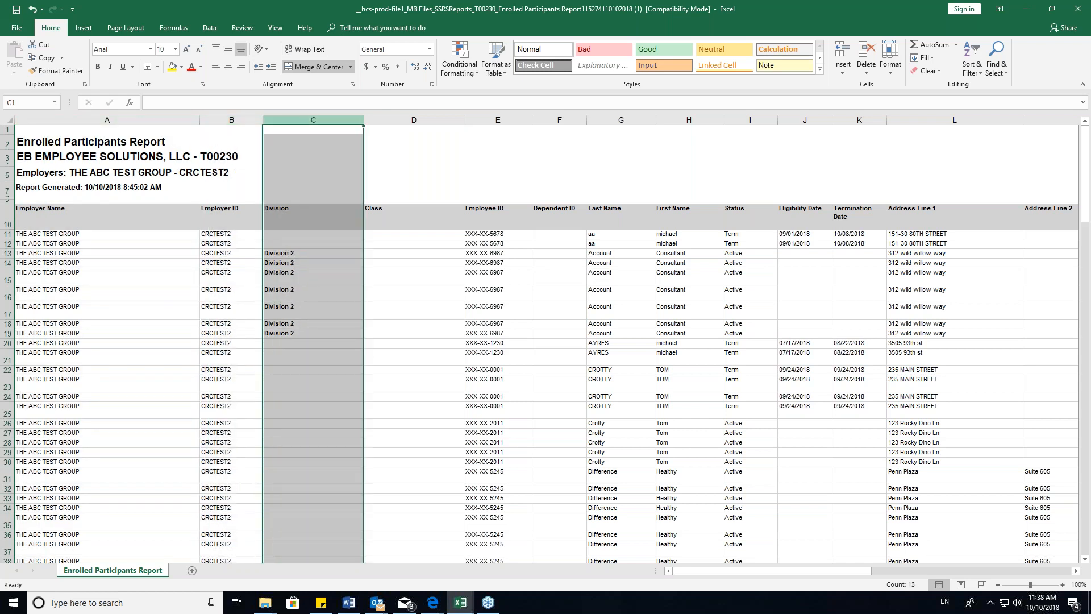
- Add filters to the header row from Employer Name to First Name and show only the Division 1 rows
click(326, 222)
drag(53, 216, 713, 210)
key(ctrl+shift+l)
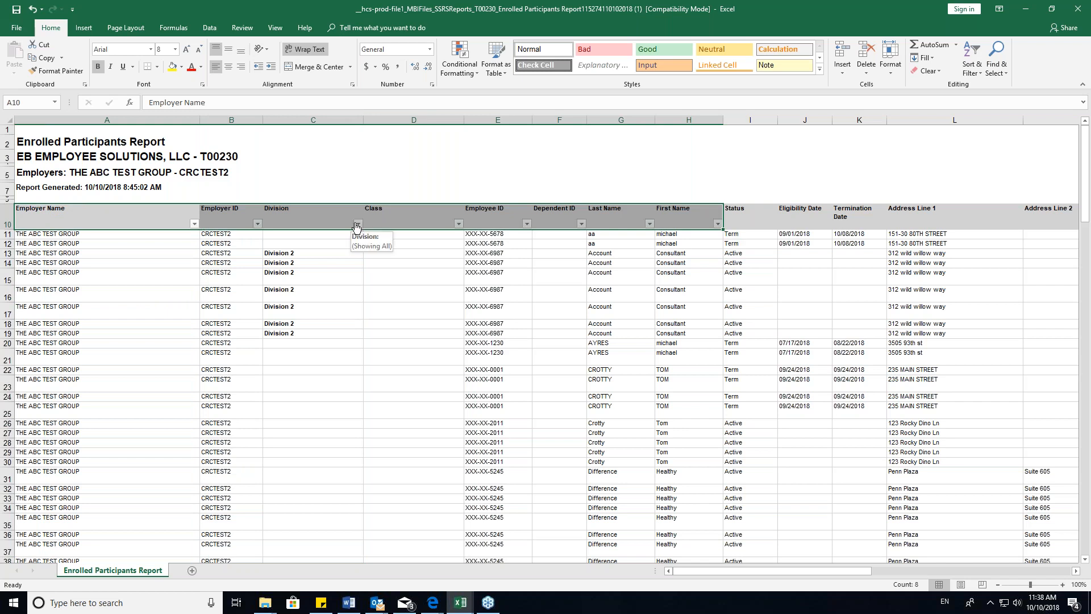
click(357, 225)
click(245, 334)
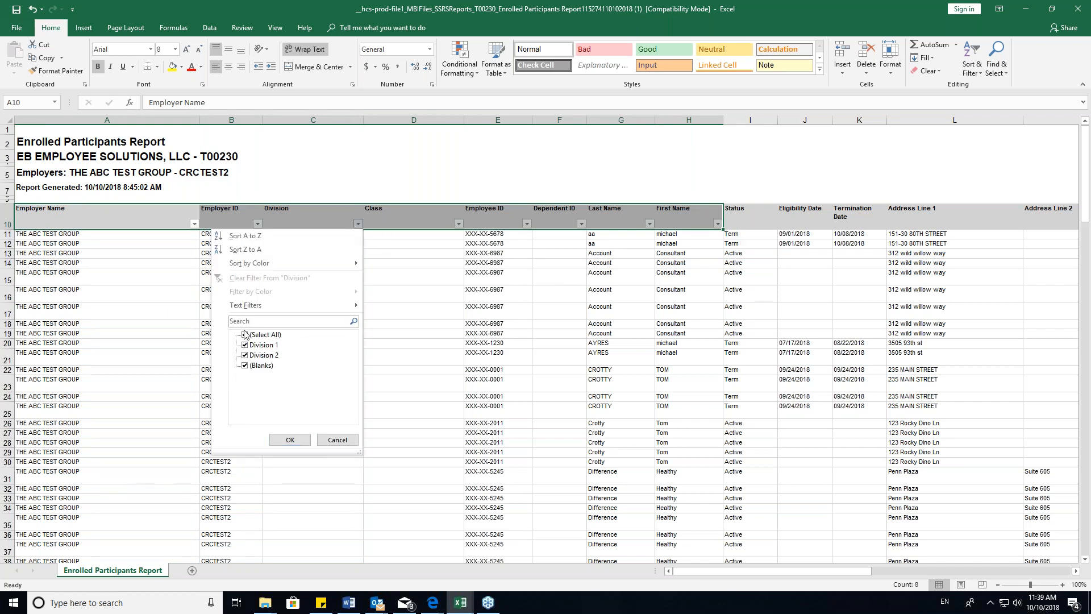
click(244, 345)
click(289, 439)
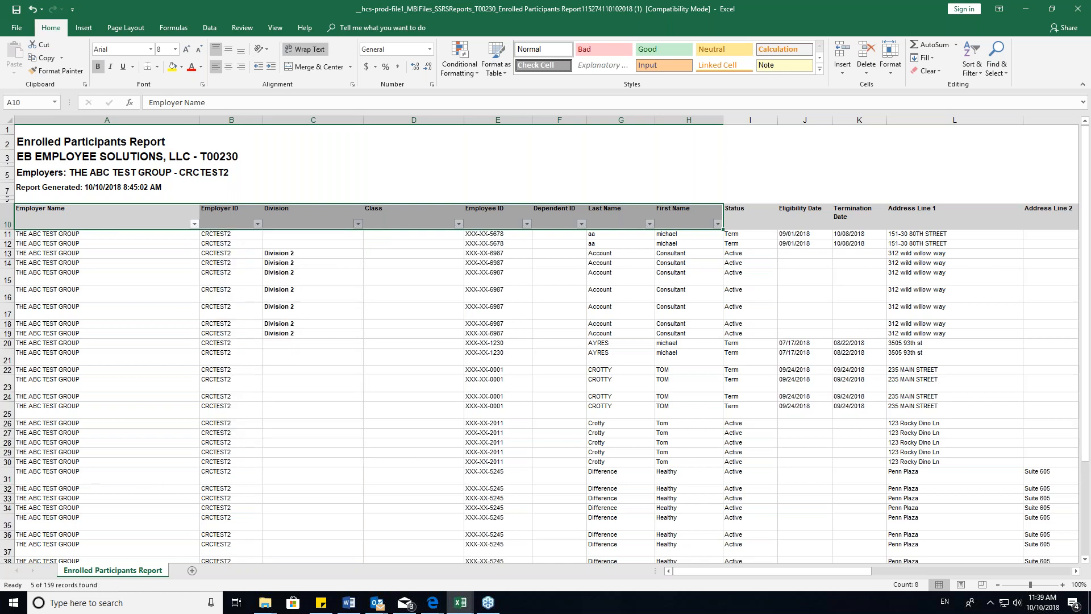
- Reset the Division filter to include all values again
click(359, 224)
click(248, 334)
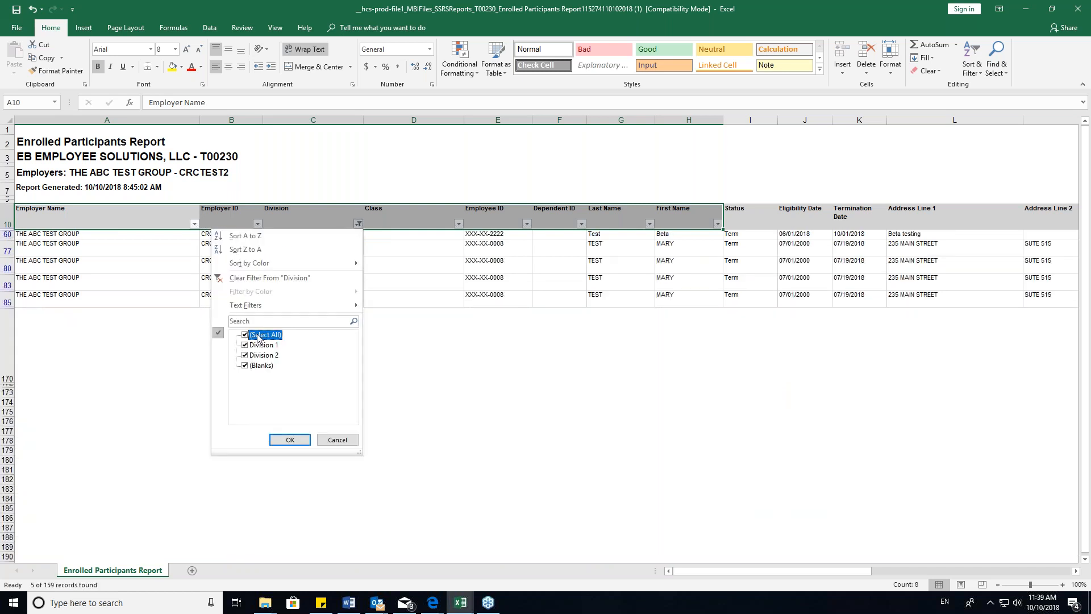
click(289, 441)
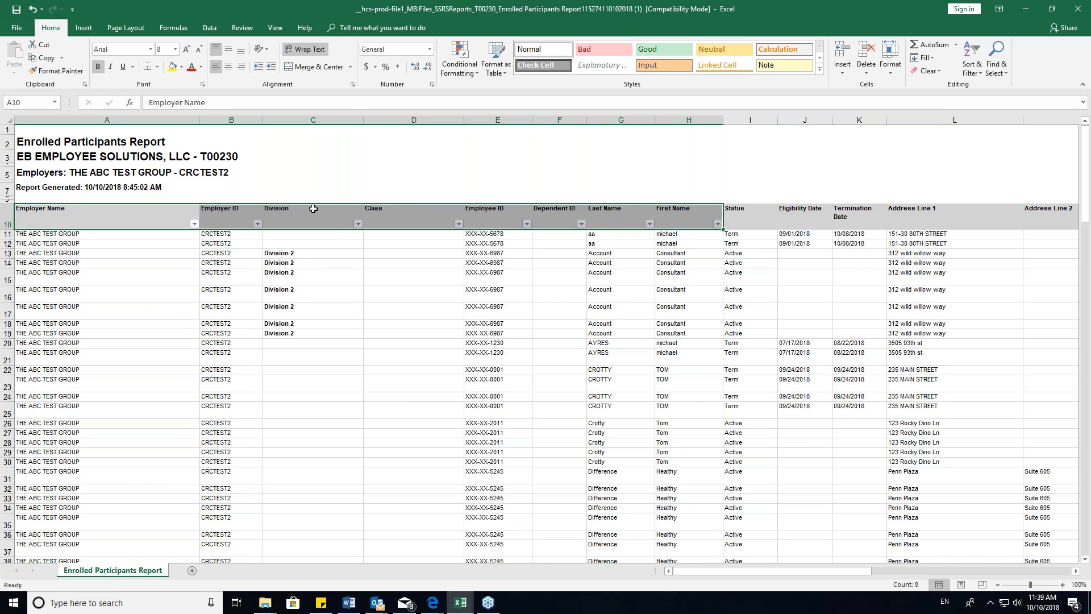
- Examine the report's header row, including the Card Number, Card Expiration Date, Plan ID and plan year columns
drag(137, 212, 905, 217)
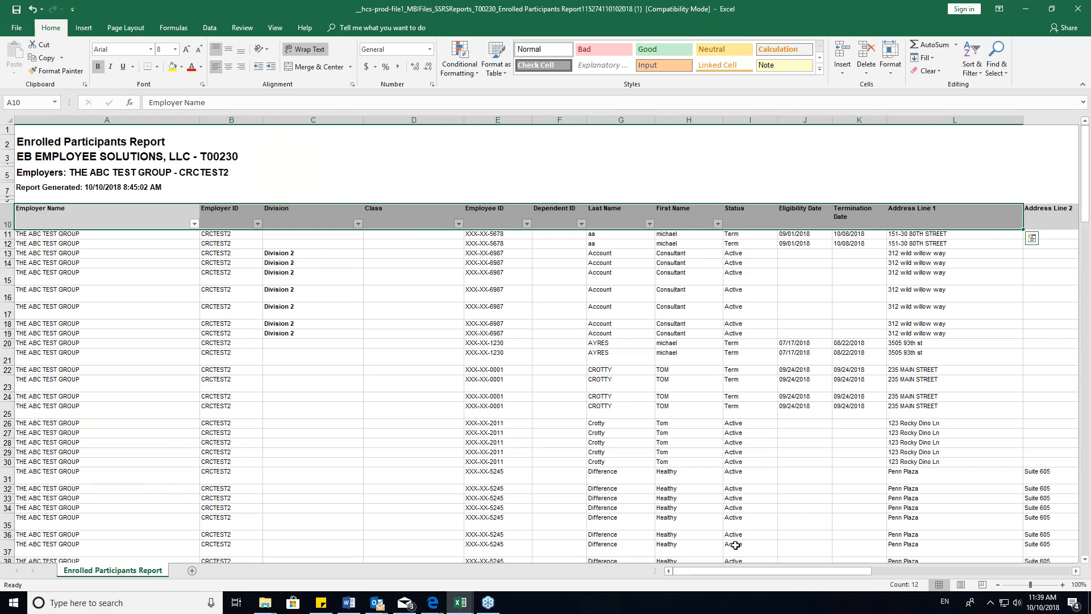
drag(734, 568, 925, 568)
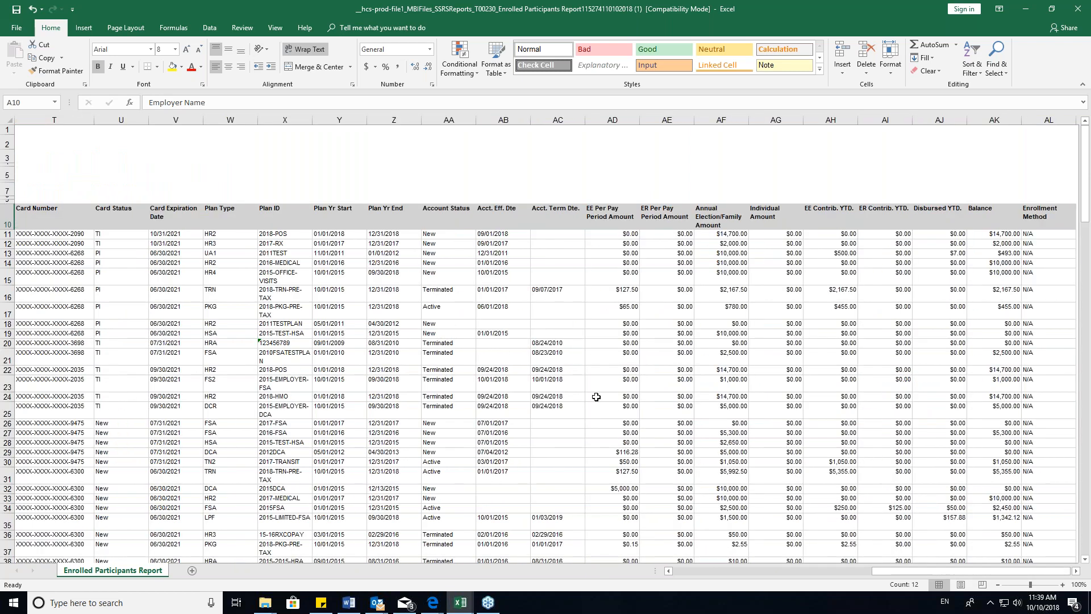
click(164, 118)
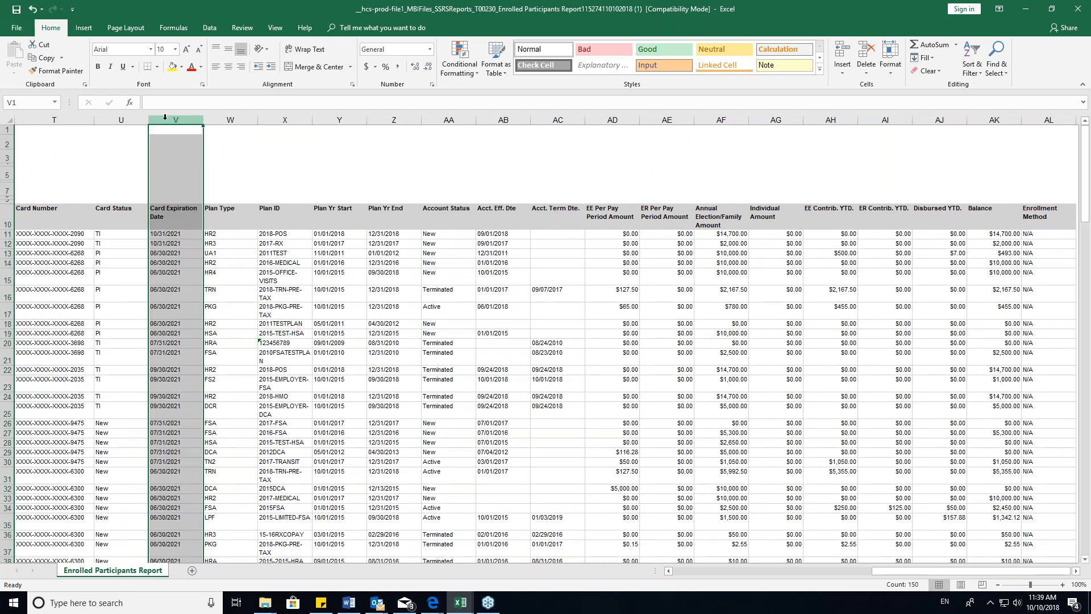
click(68, 119)
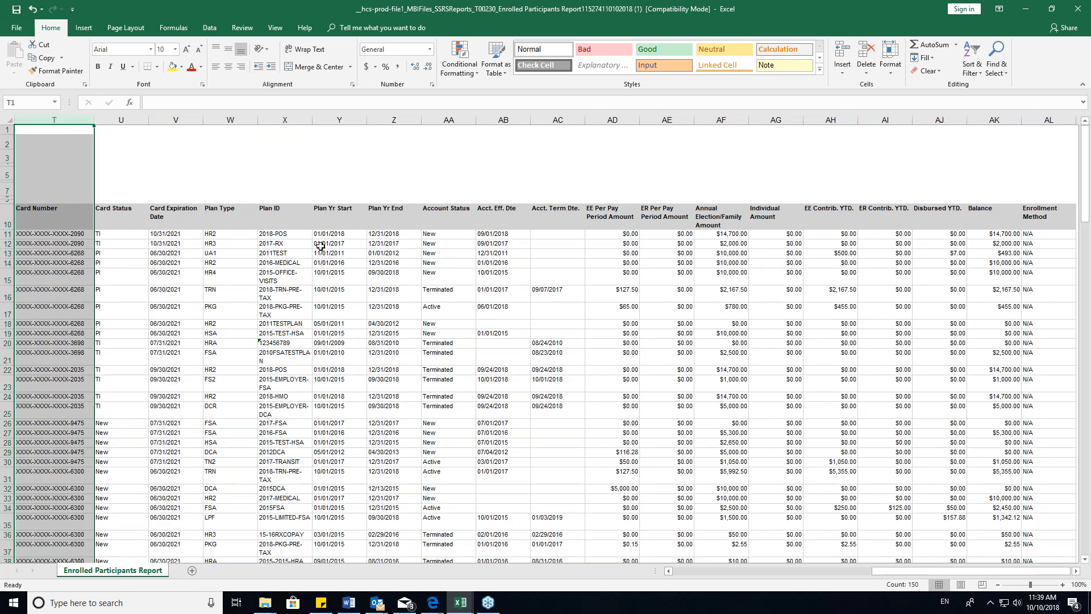
drag(270, 216, 398, 217)
click(275, 217)
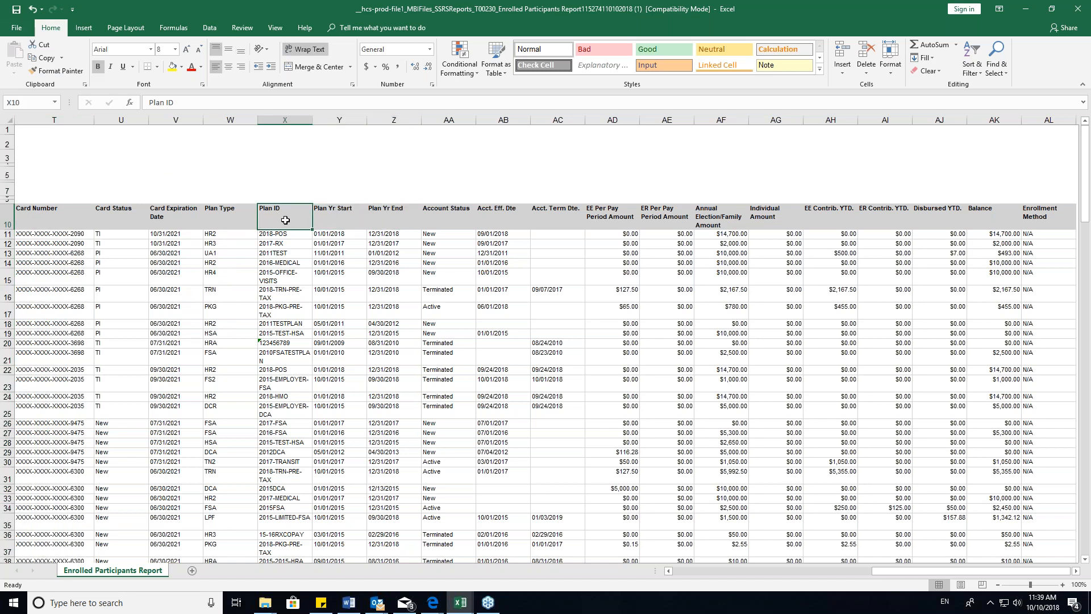
- Apply filters to the Card Expiration Date, Plan Type and Plan ID headers and show only the 2010DCA plan
drag(181, 211, 271, 210)
key(ctrl+shift+l)
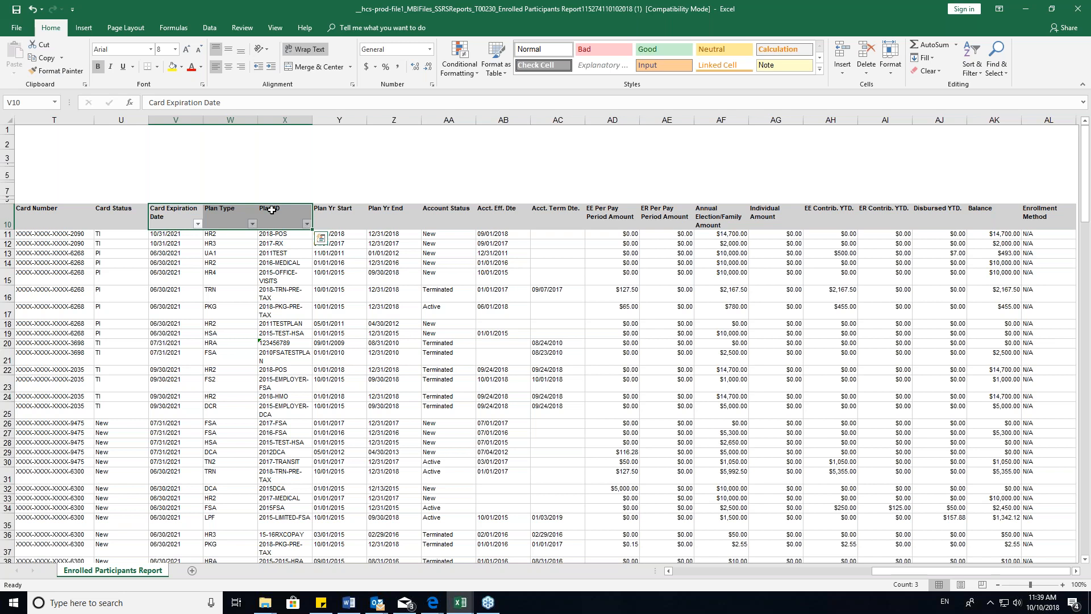
click(306, 223)
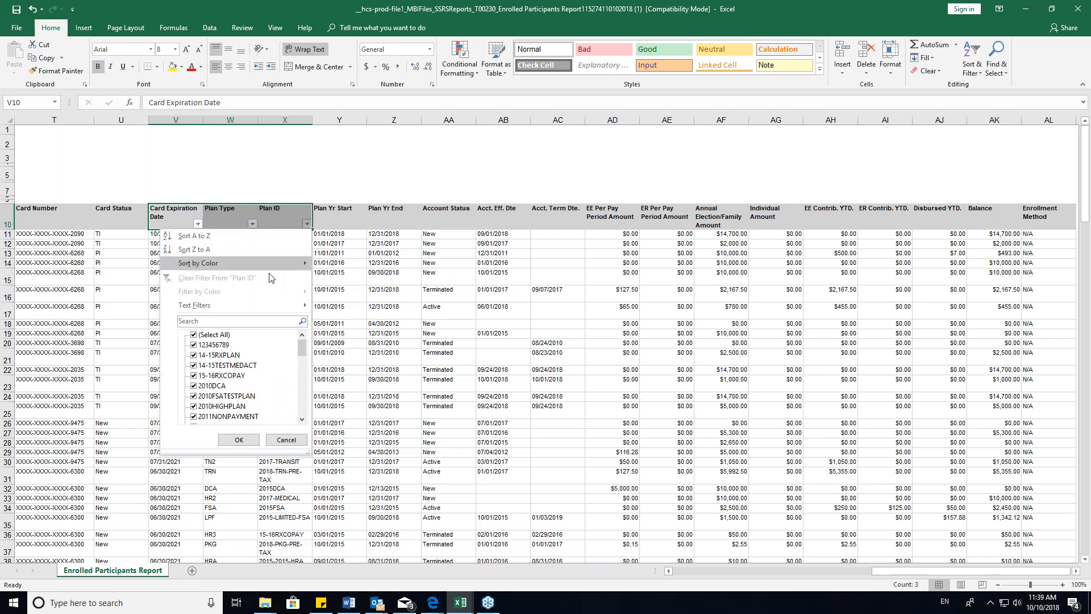
click(200, 335)
scroll(221, 363, down, 4)
scroll(262, 382, down, 3)
scroll(263, 390, down, 2)
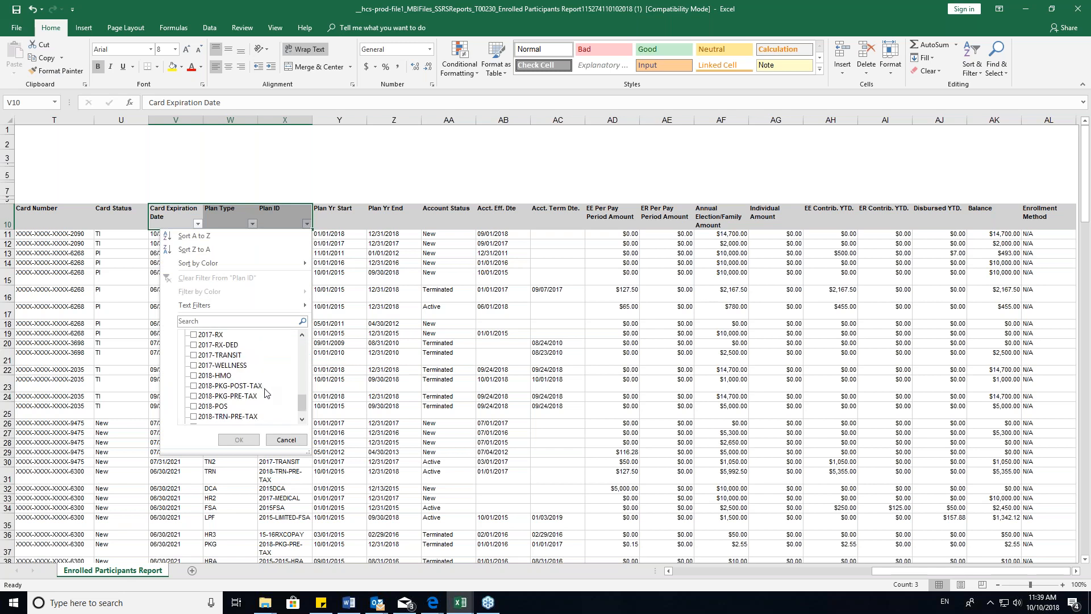
scroll(244, 398, up, 6)
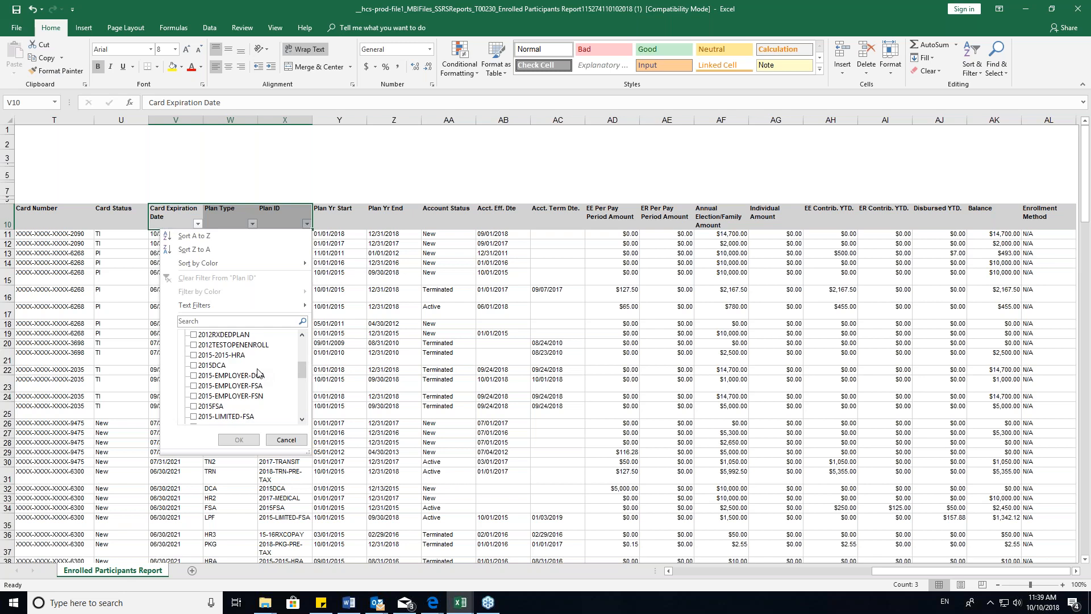
scroll(258, 372, up, 3)
click(199, 386)
click(235, 441)
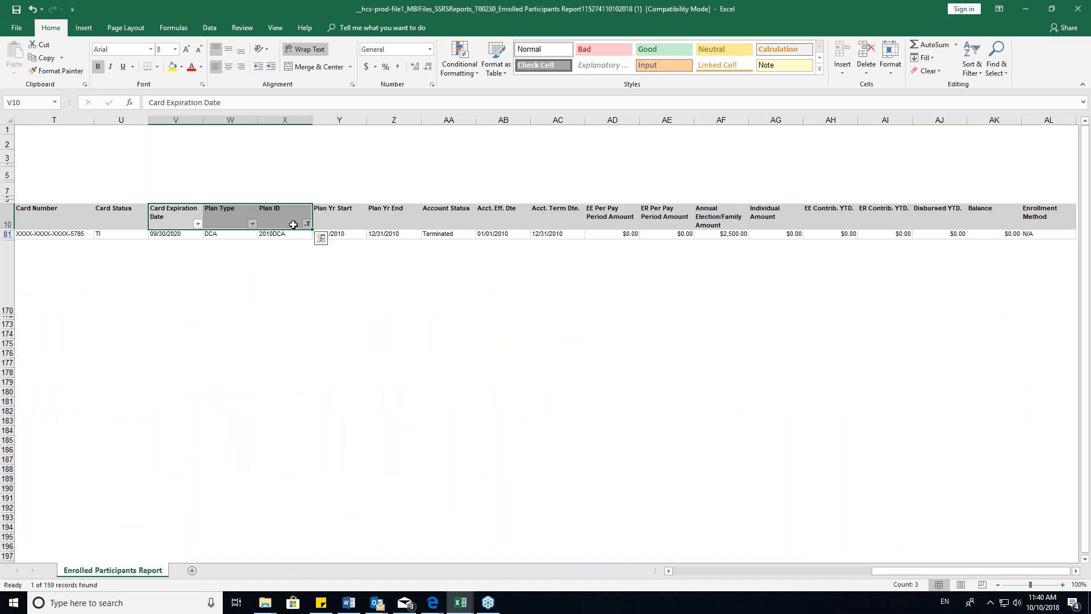
- Reset the Plan ID filter to include all plans again
click(307, 224)
click(194, 335)
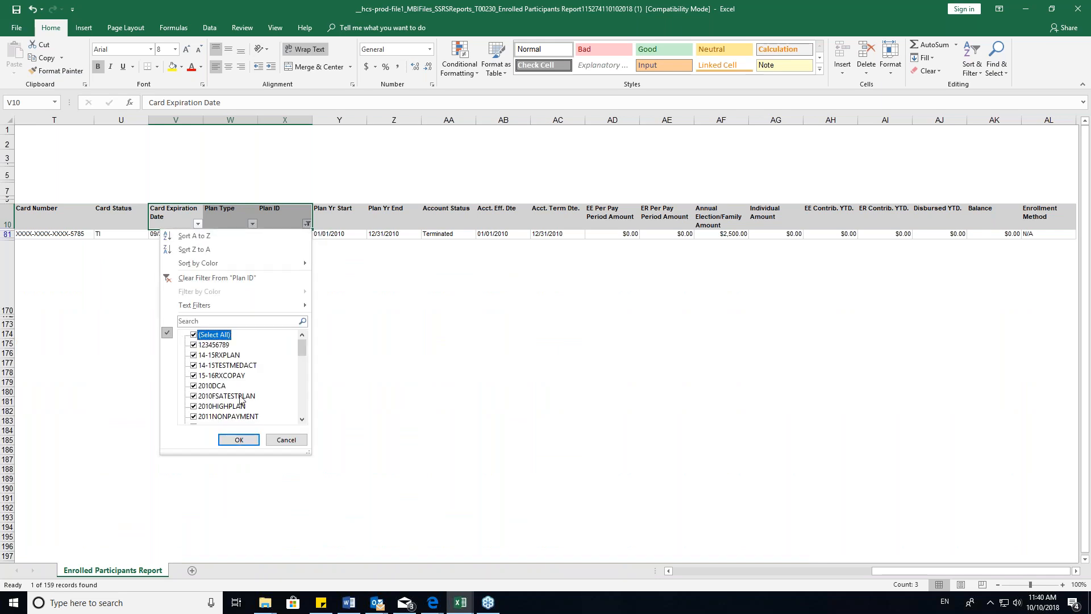
click(237, 440)
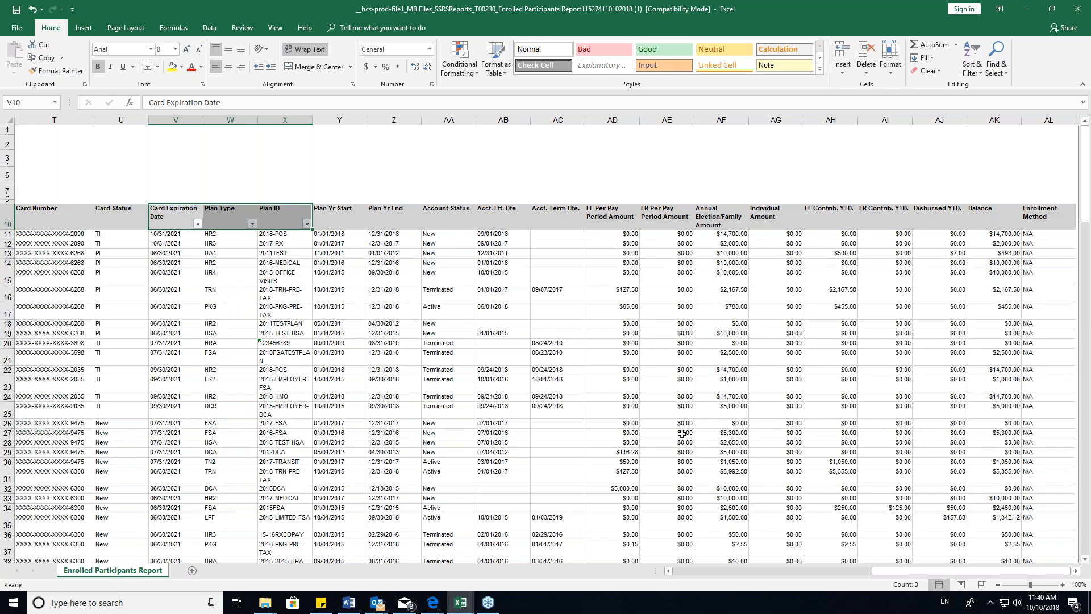
- Review the per-pay-period, annual election and contribution headers and the Account Status column
drag(896, 570, 926, 570)
drag(609, 219, 886, 234)
click(443, 271)
click(442, 119)
- Move the report workbook out of the way and switch back to WealthCare Admin in Edge
click(1051, 8)
drag(731, 40, 615, 76)
click(746, 71)
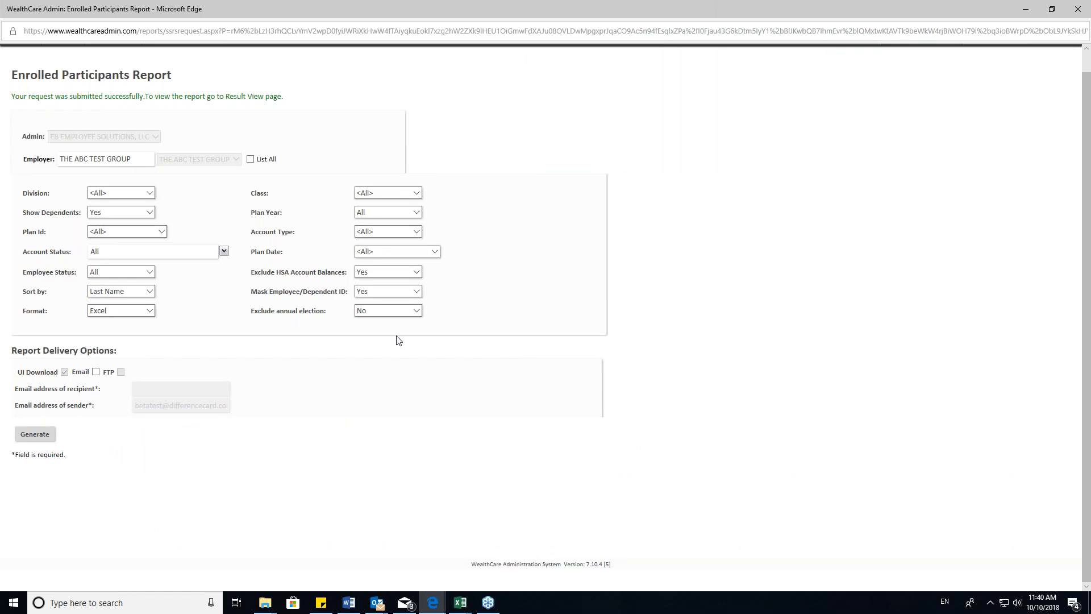
- Leave the Enrolled Participants Report and open the blank New Employee form for THE ABC TEST GROUP
scroll(397, 338, up, 1)
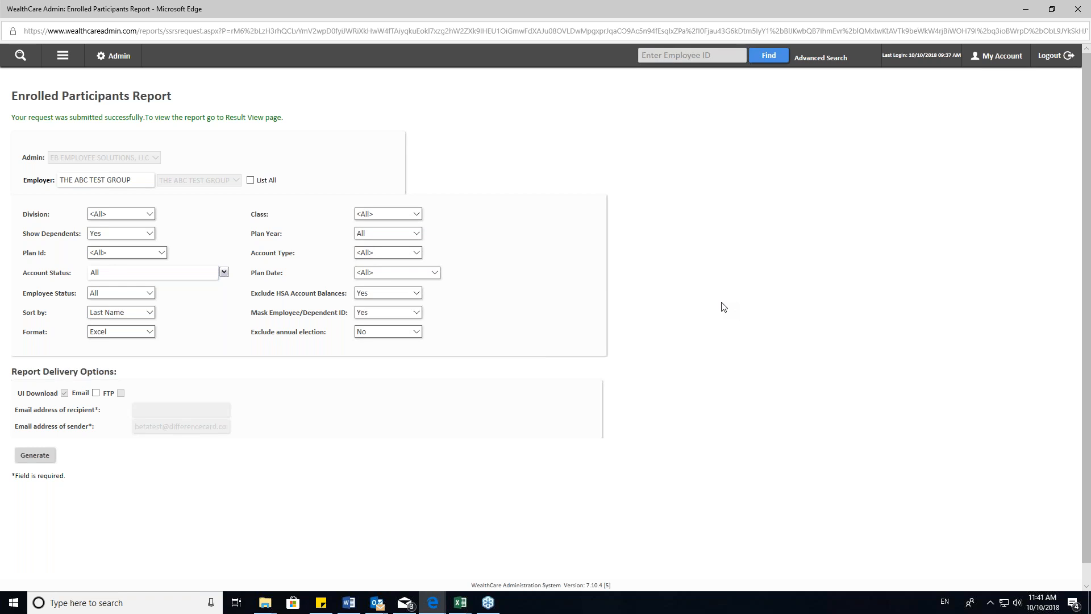
click(63, 57)
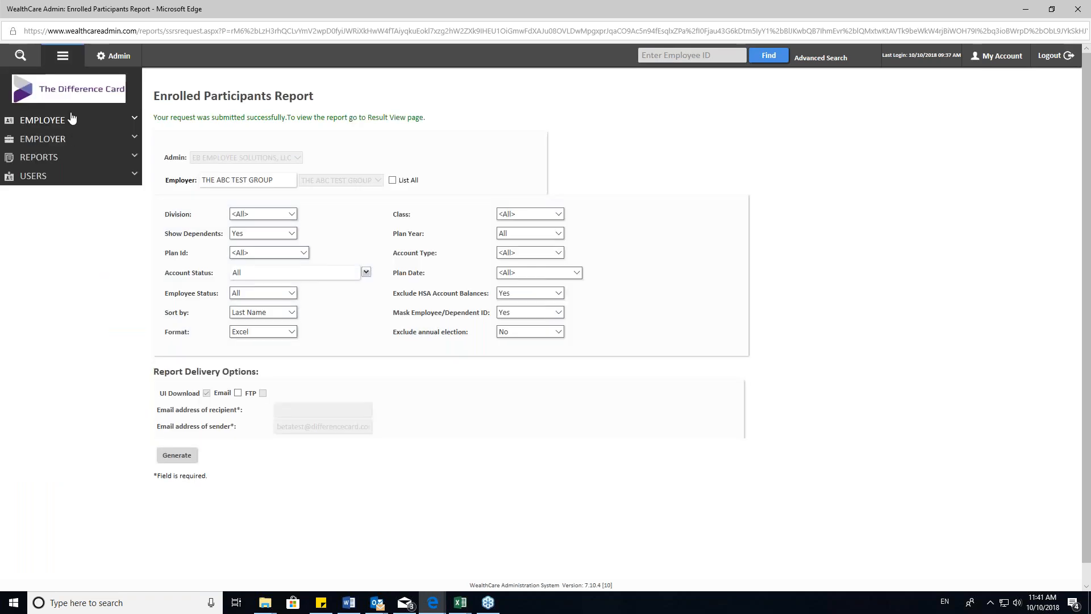
click(54, 121)
click(44, 163)
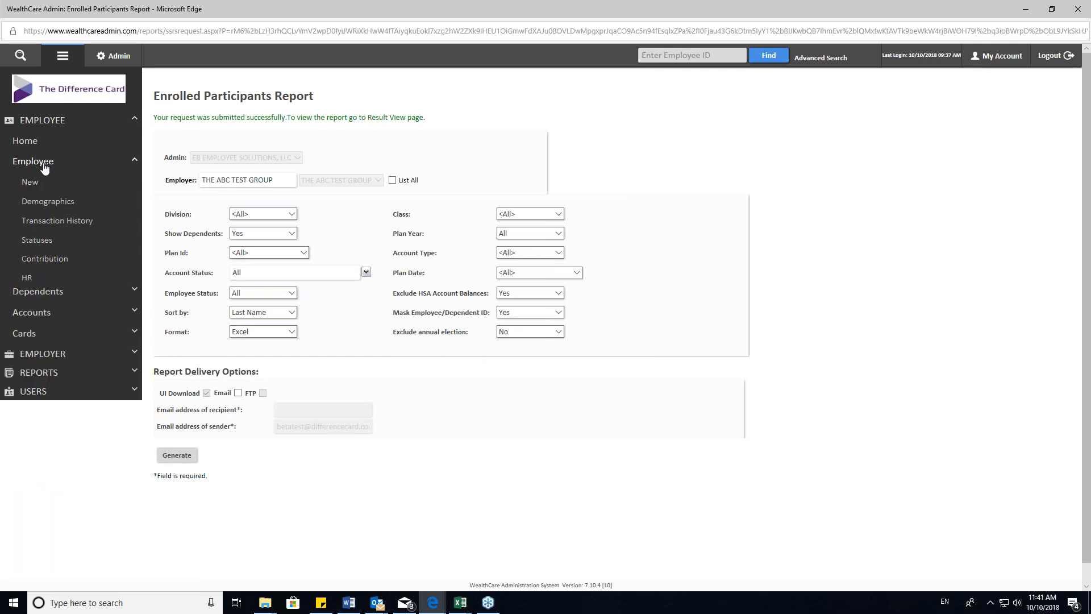
click(31, 182)
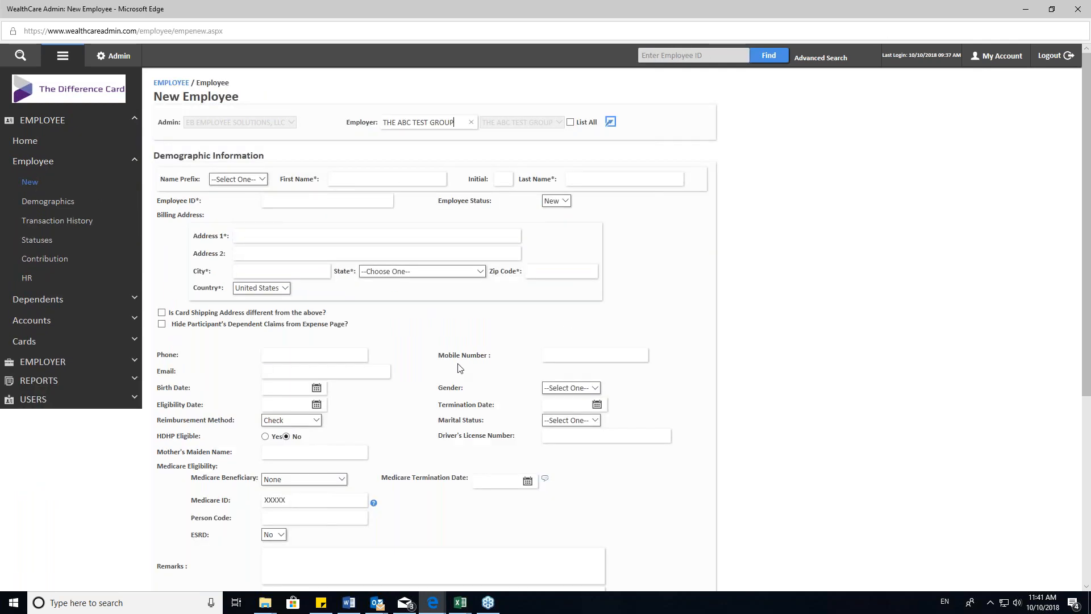
- Review the New Employee form's demographic fields, from name, employee ID and billing address down to the remarks and processing notes
scroll(460, 368, down, 2)
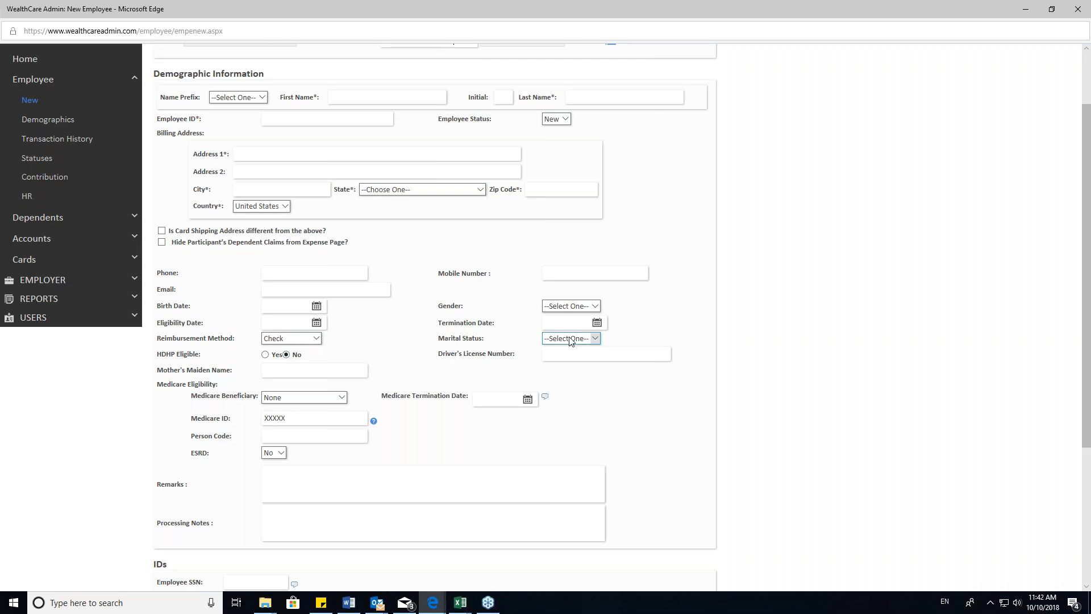
drag(639, 327, 209, 96)
click(446, 154)
scroll(406, 162, up, 2)
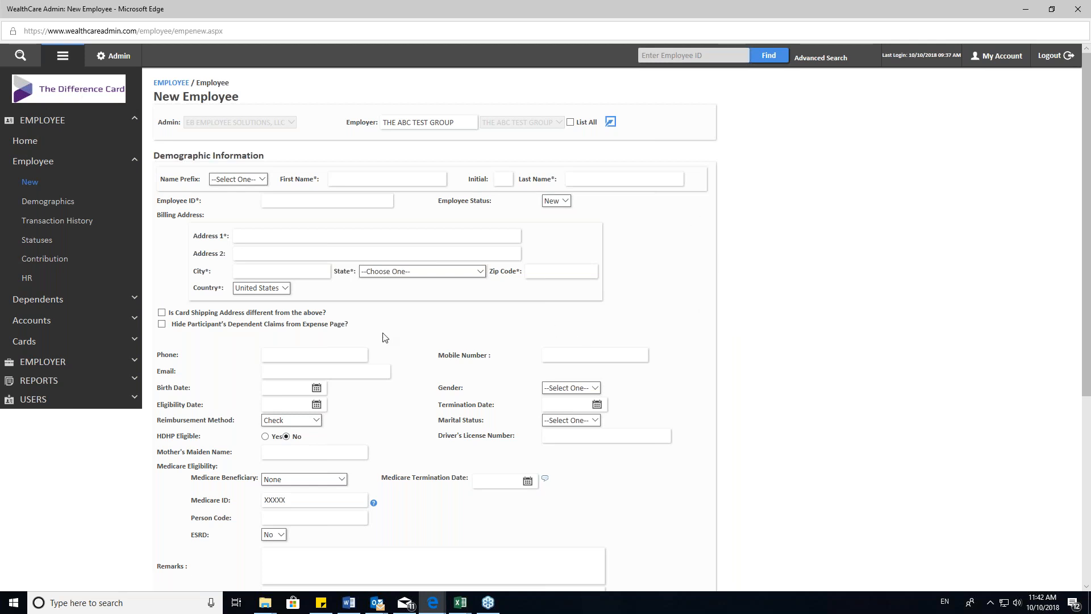
drag(367, 325, 198, 107)
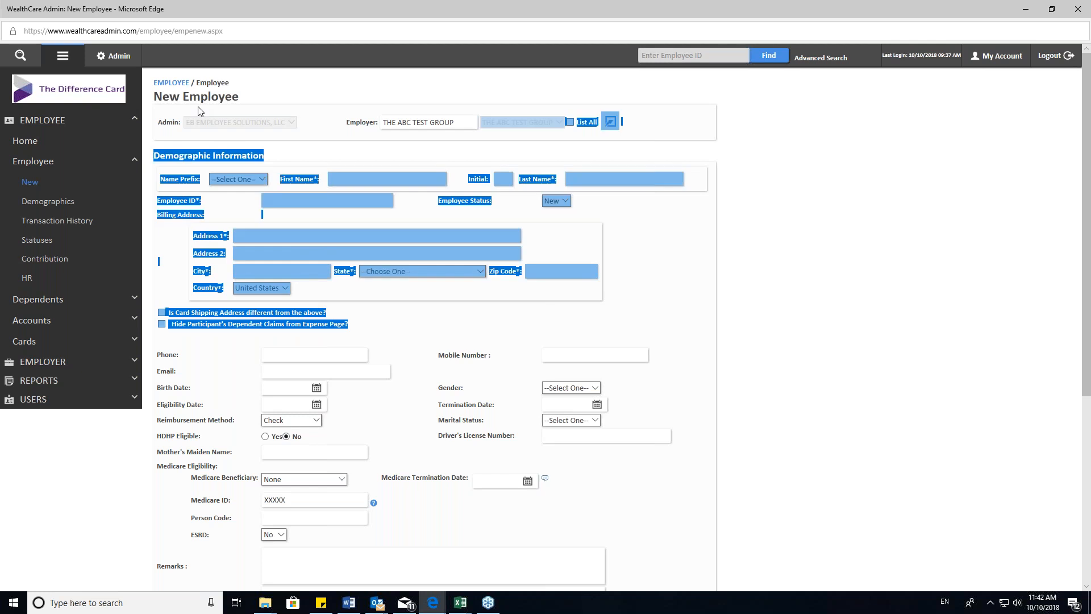
click(268, 87)
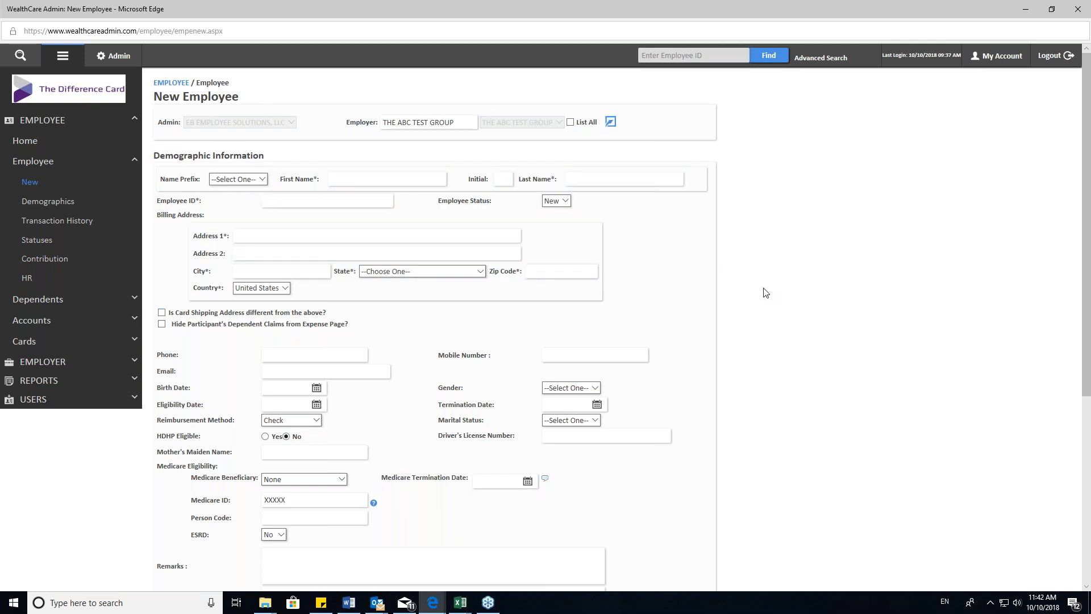